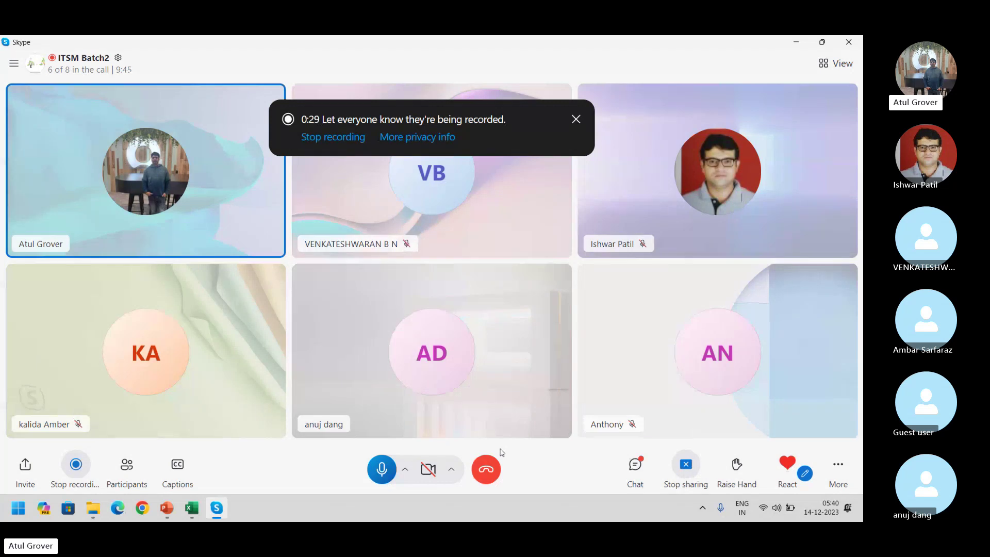
- Cycle through the open windows and bring the web browser to the front
{"action": "key", "text": "alt+Tab"}
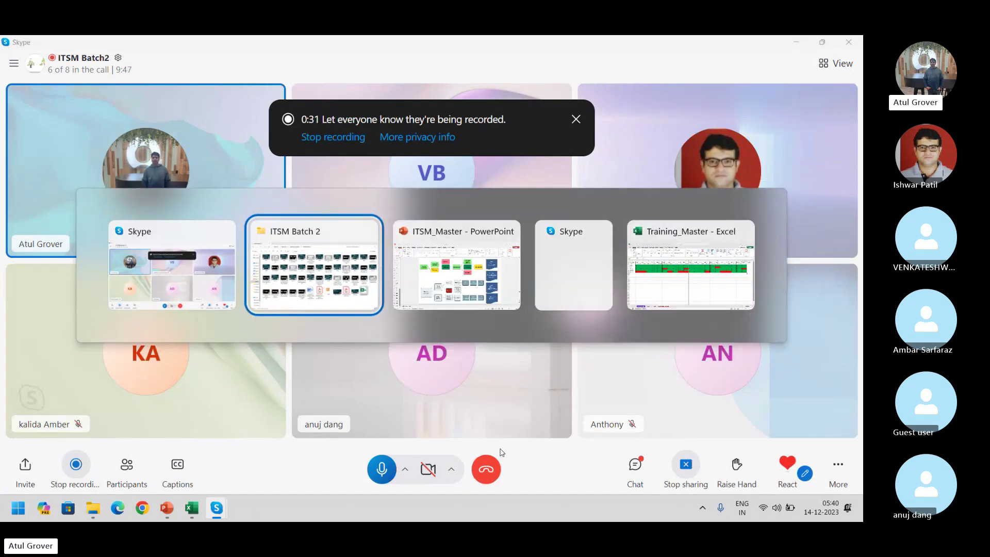
{"action": "key", "text": "alt+Tab"}
{"action": "key", "text": "alt+shift+Tab"}
{"action": "key", "text": "alt+shift+Tab"}
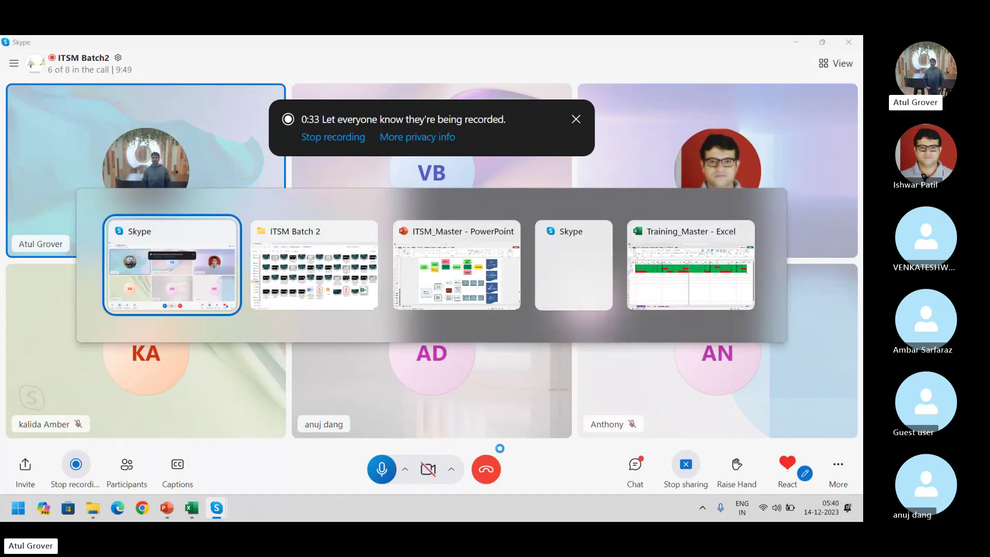
{"action": "left_click", "coordinate": [142, 507]}
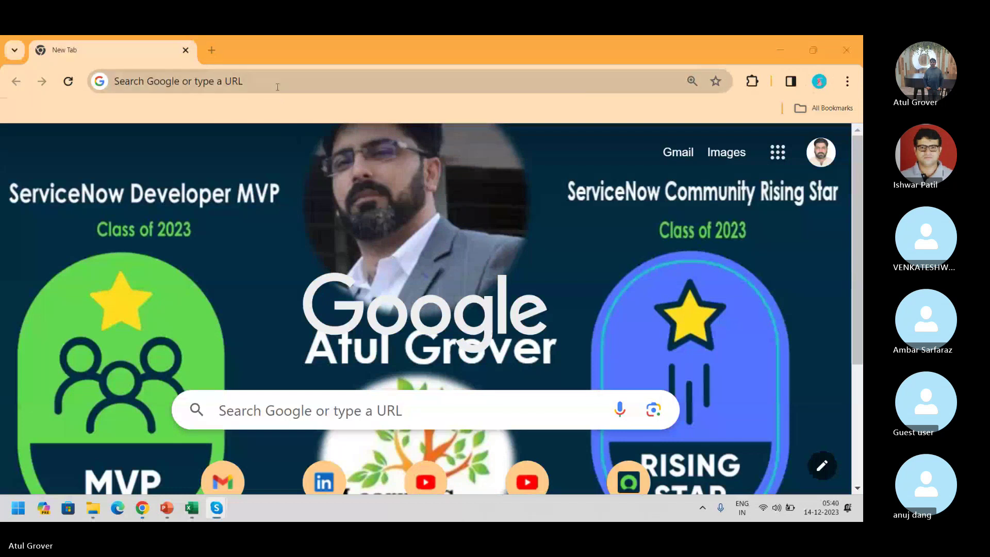
- Go to the dev181458 instance and log in as admin with the account password
{"action": "left_click", "coordinate": [277, 87]}
{"action": "type", "text": "dev"}
{"action": "key", "text": "Return"}
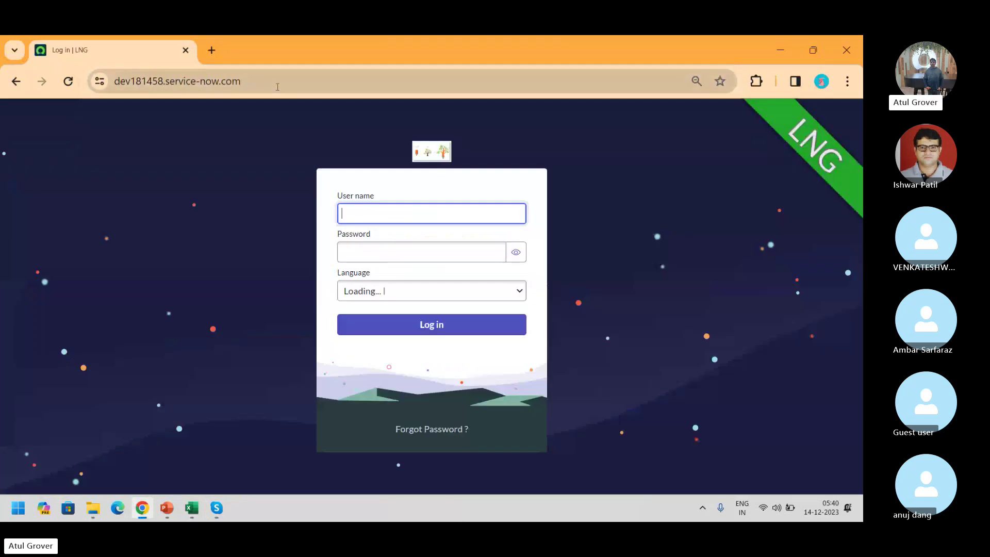
{"action": "type", "text": "admin"}
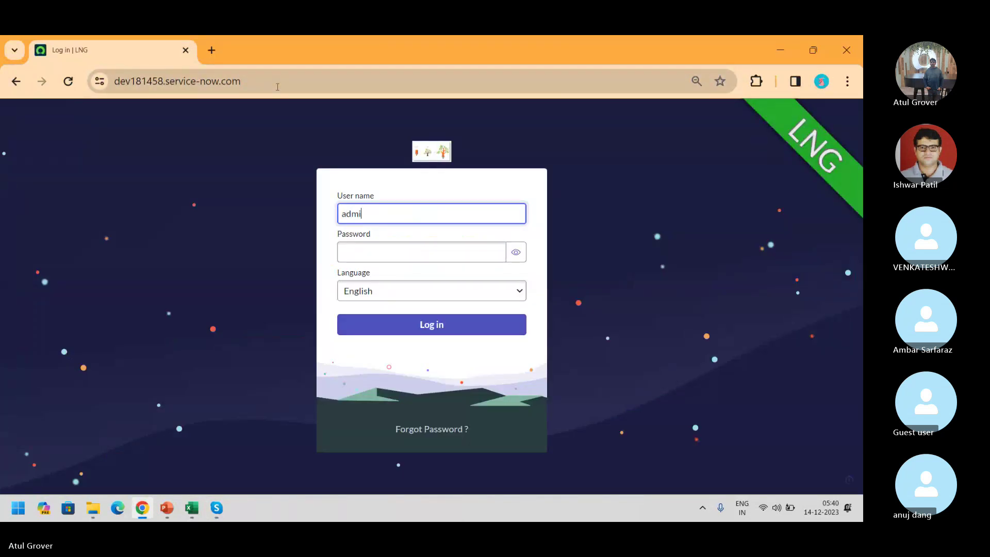
{"action": "key", "text": "Tab"}
{"action": "type", "text": "*****"}
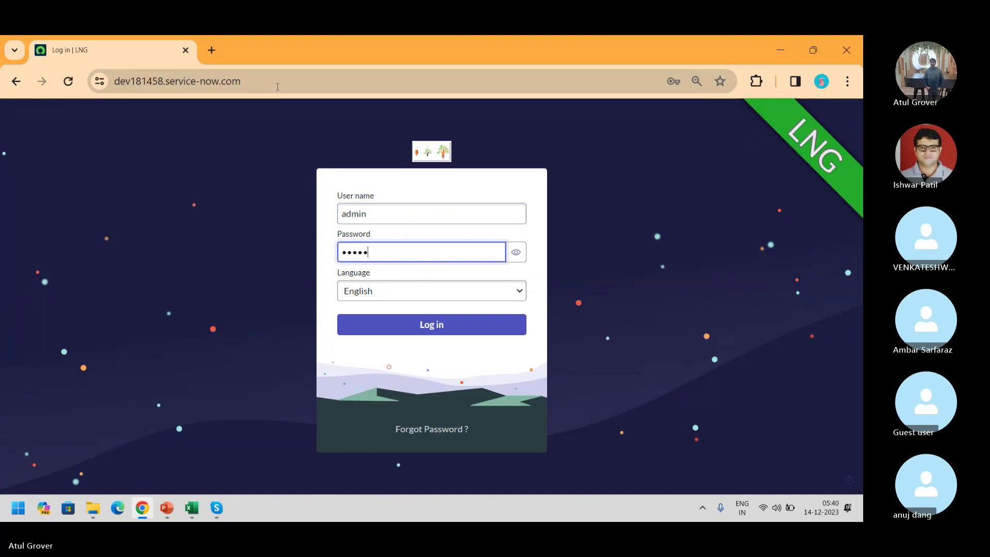
{"action": "type", "text": "******"}
{"action": "key", "text": "Return"}
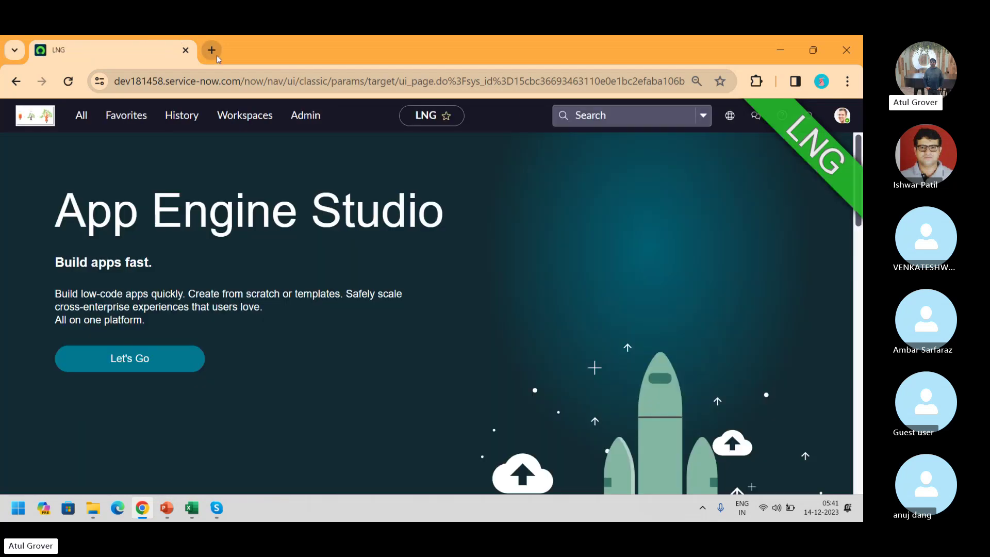
- Load dev181458.service-now.com/sp in a new tab and browse the Catalog by categories
{"action": "left_click", "coordinate": [217, 55]}
{"action": "type", "text": "dev"}
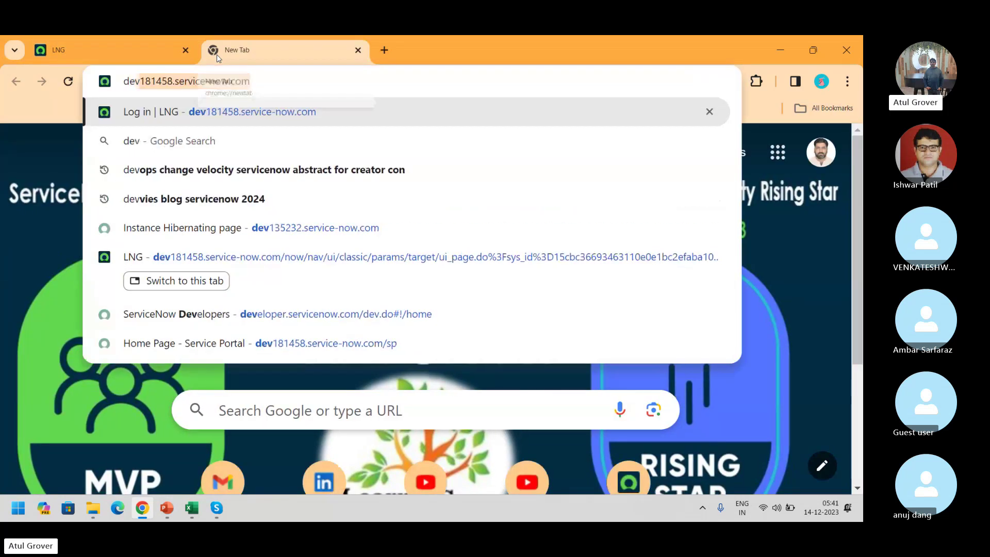
{"action": "type", "text": "181458.service-now.com/sp"}
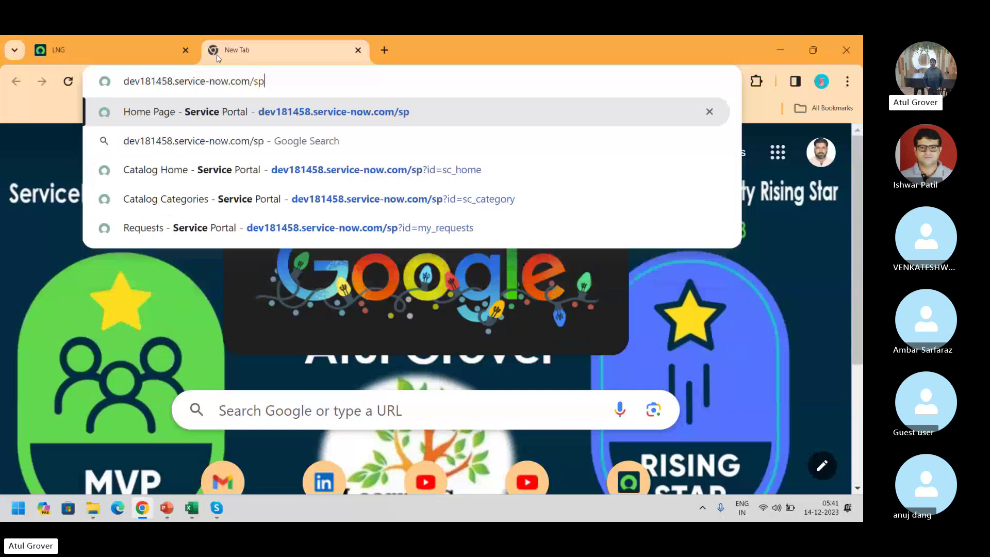
{"action": "key", "text": "Return"}
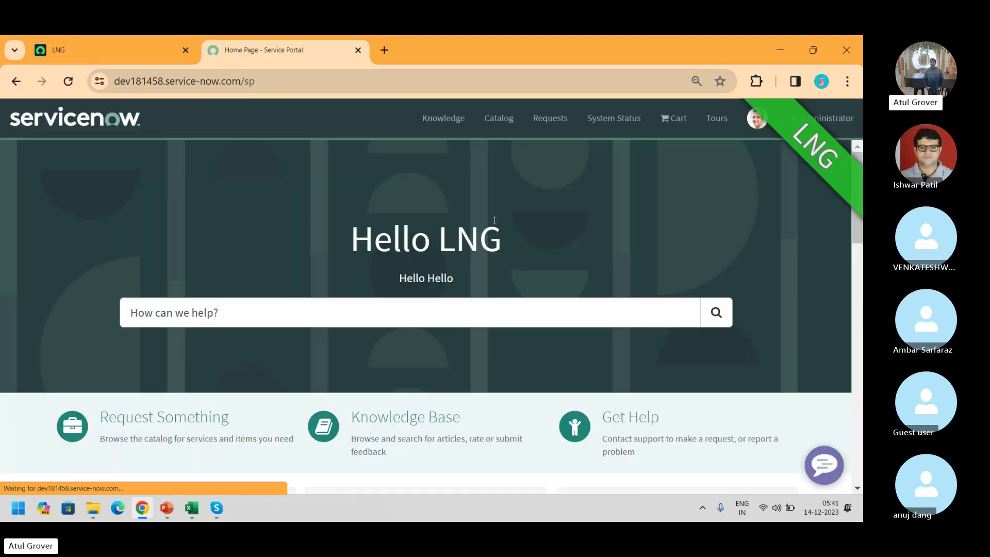
{"action": "left_click", "coordinate": [500, 122]}
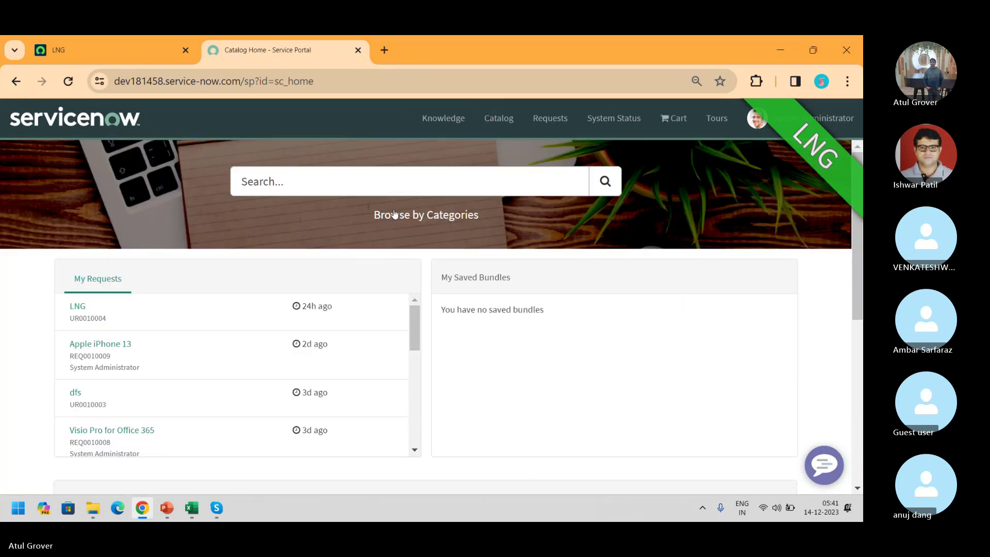
{"action": "left_click", "coordinate": [394, 215]}
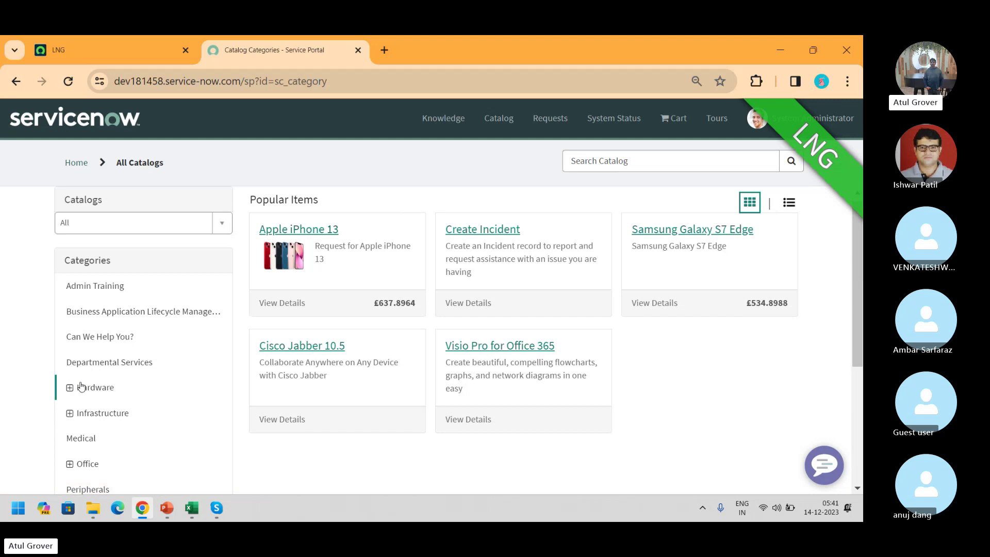
- Open Apple iPhone 13 and choose not a replacement, Unlimited data, Blue, 256 GB
{"action": "left_click", "coordinate": [334, 238]}
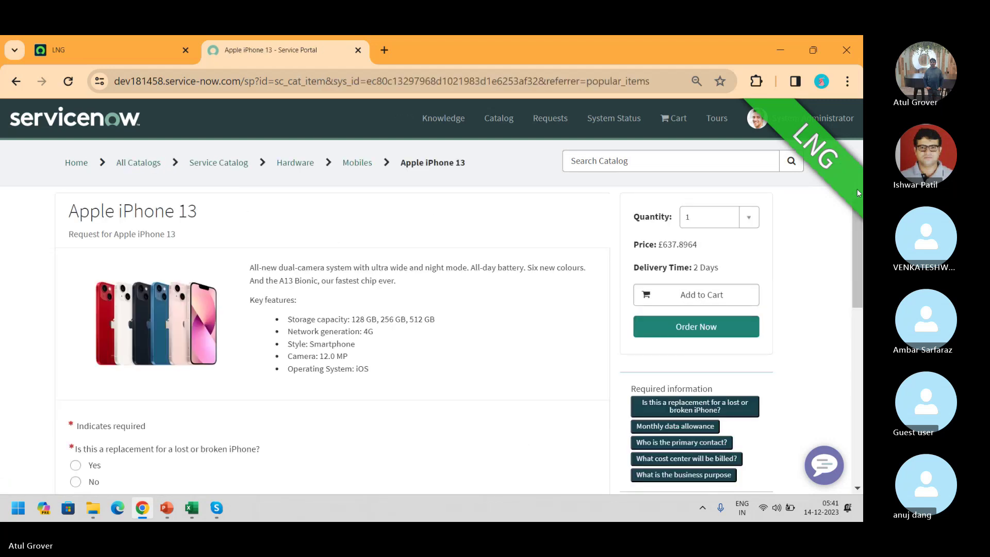
{"action": "left_click_drag", "start_coordinate": [856, 232], "coordinate": [860, 270]}
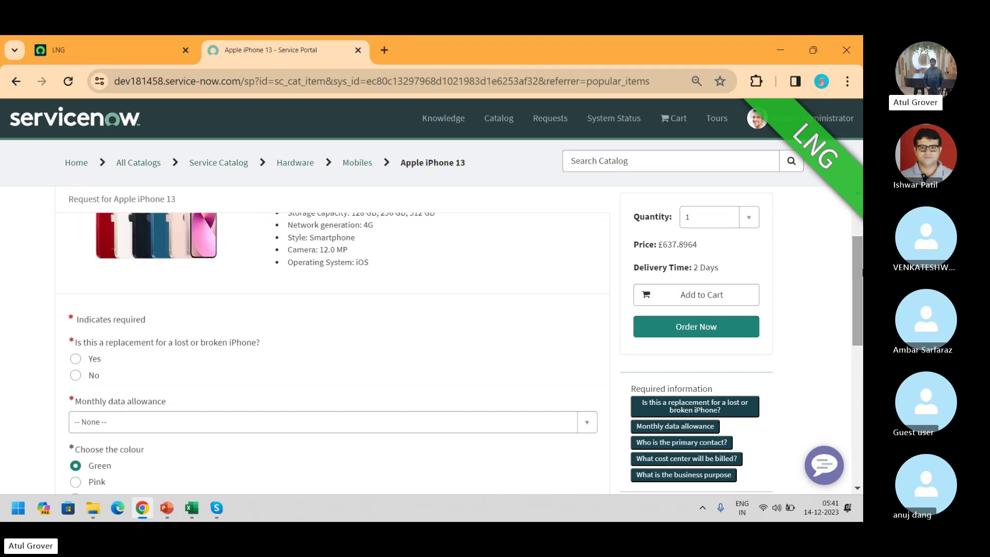
{"action": "left_click", "coordinate": [76, 374]}
{"action": "left_click", "coordinate": [124, 424]}
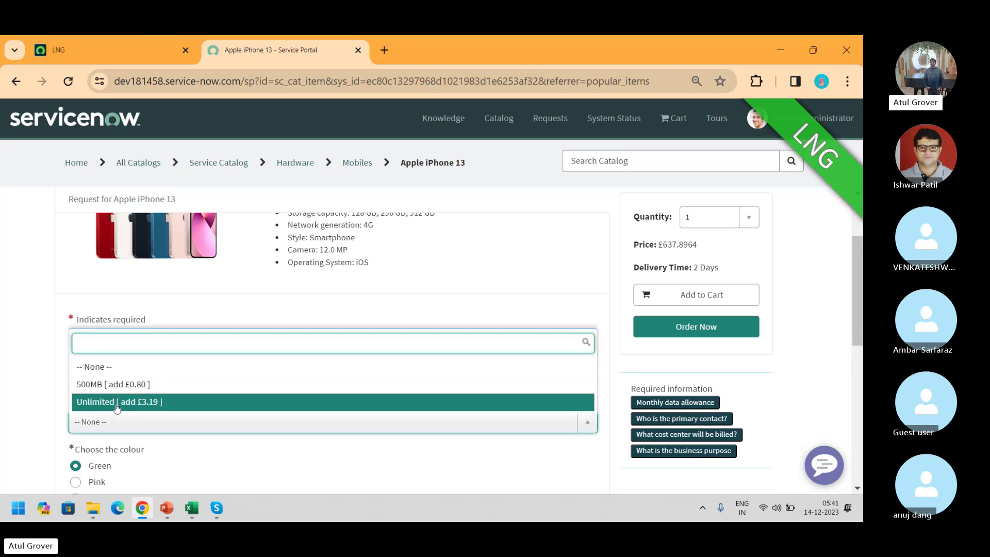
{"action": "left_click", "coordinate": [118, 403]}
{"action": "left_click", "coordinate": [96, 482]}
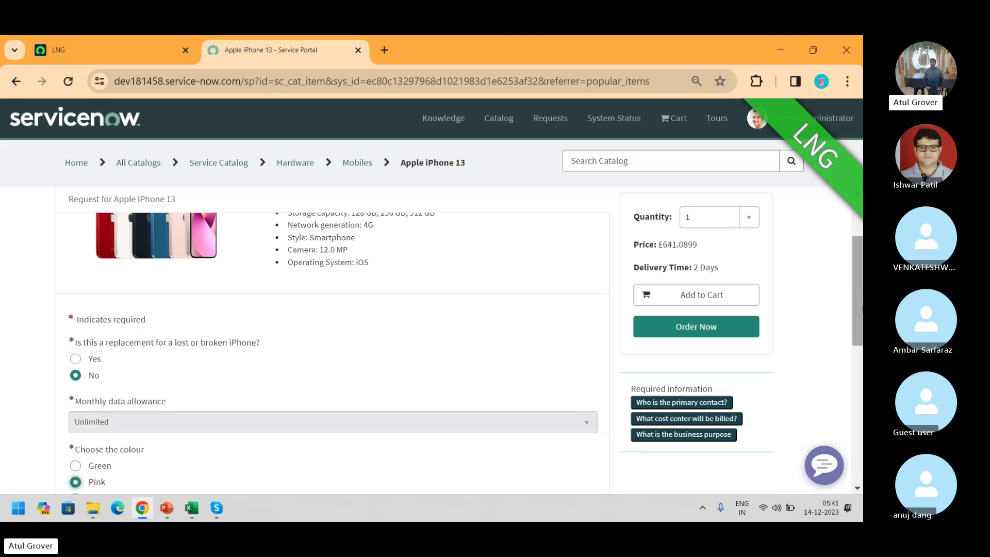
{"action": "scroll", "coordinate": [858, 294], "scroll_direction": "down", "scroll_amount": 2}
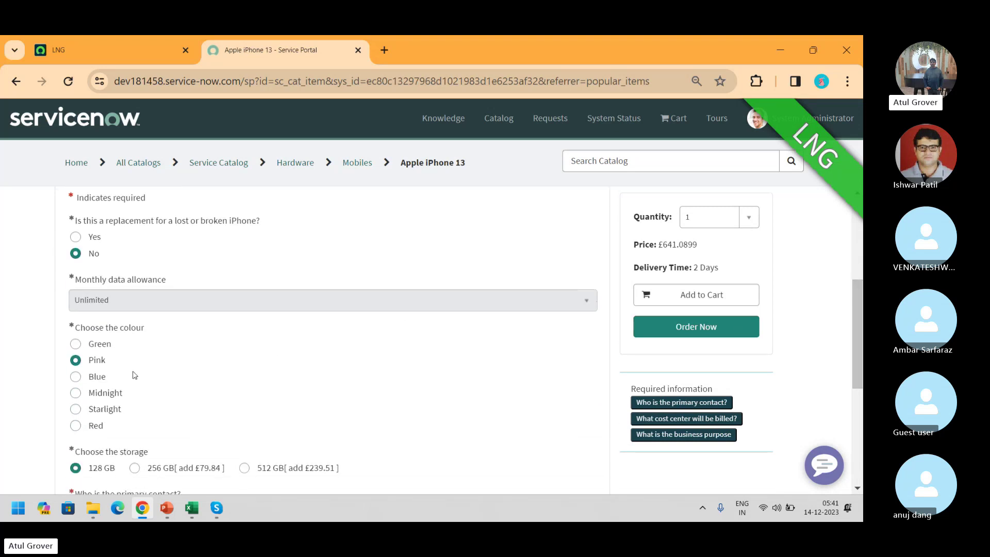
{"action": "left_click", "coordinate": [94, 380]}
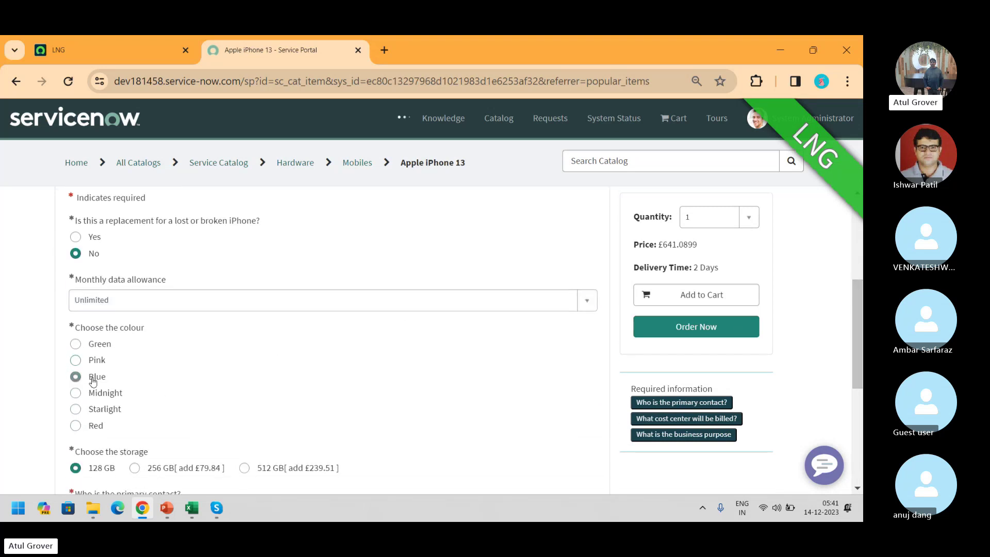
{"action": "left_click", "coordinate": [134, 469]}
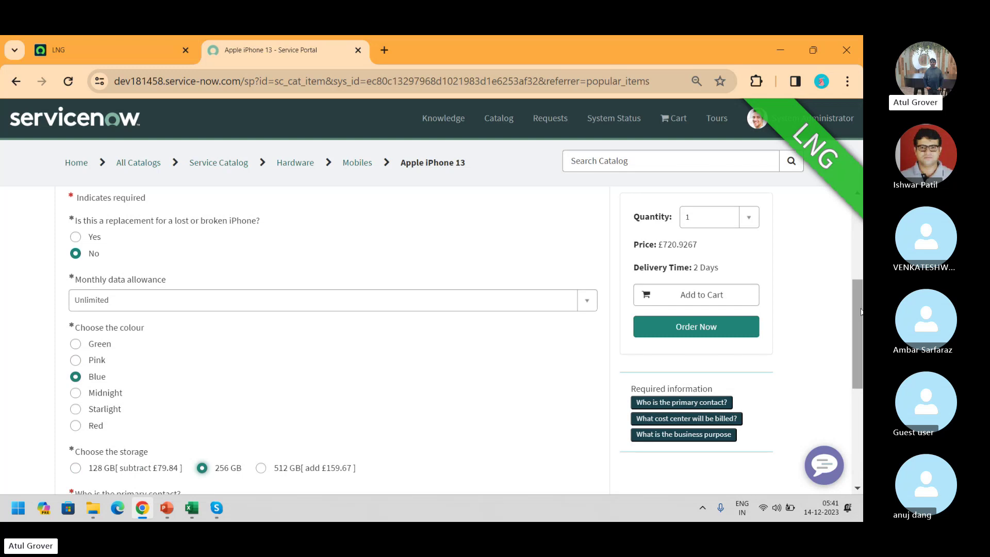
{"action": "scroll", "coordinate": [858, 340], "scroll_direction": "down", "scroll_amount": 1}
{"action": "scroll", "coordinate": [858, 342], "scroll_direction": "down", "scroll_amount": 3}
- Select a primary contact, cost center Product Management (PM), and purpose Special Projects
{"action": "left_click", "coordinate": [221, 288]}
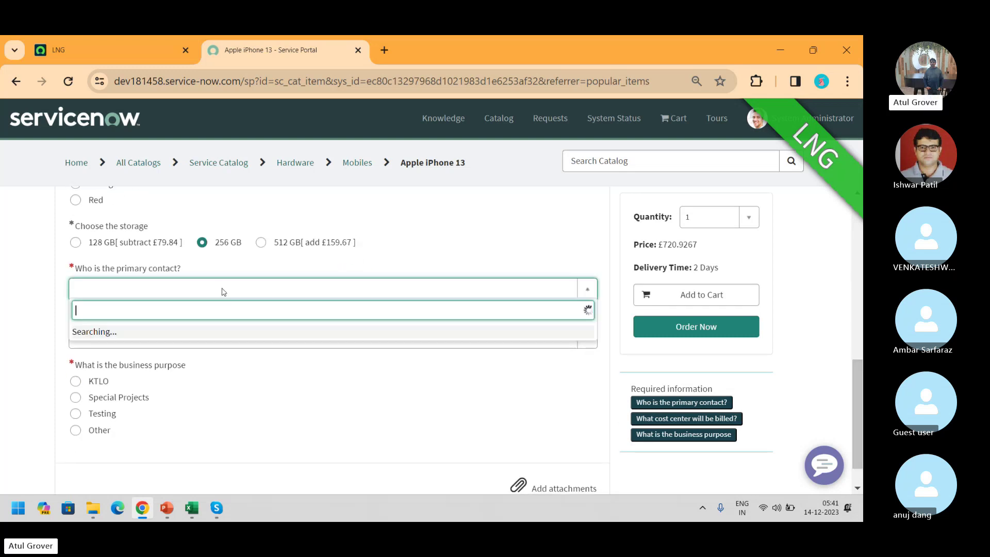
{"action": "left_click", "coordinate": [161, 351]}
{"action": "left_click", "coordinate": [144, 340]}
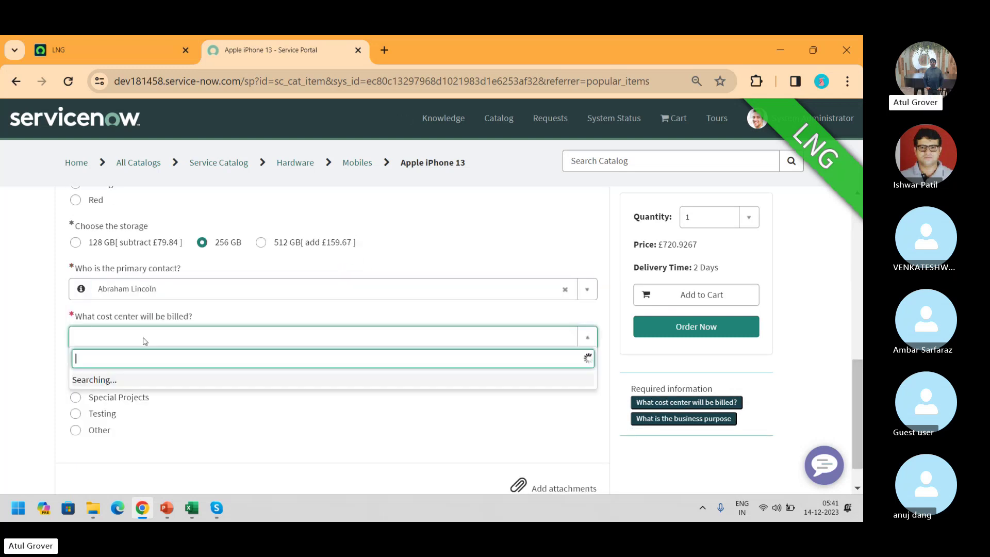
{"action": "scroll", "coordinate": [115, 311], "scroll_direction": "down", "scroll_amount": 1}
{"action": "left_click", "coordinate": [115, 310]}
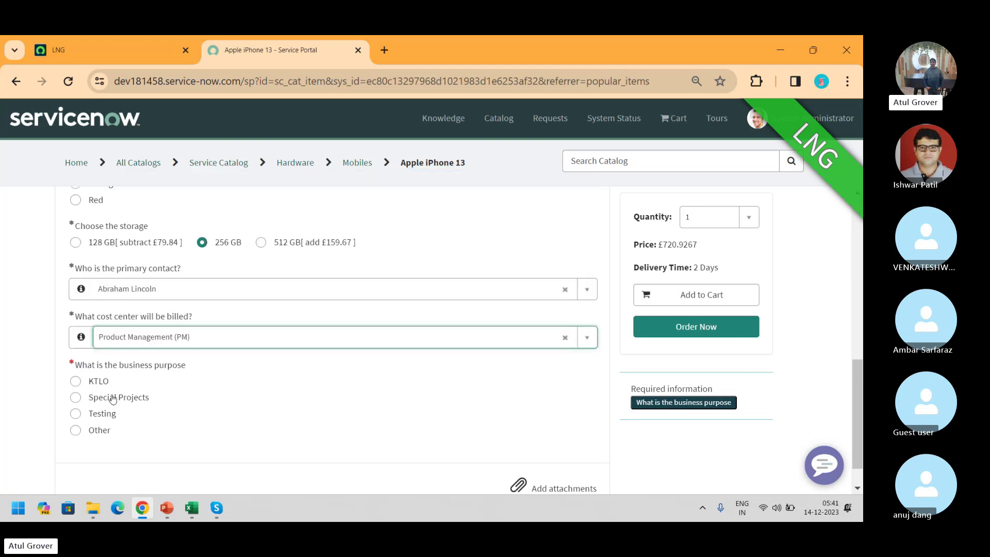
{"action": "left_click", "coordinate": [113, 401]}
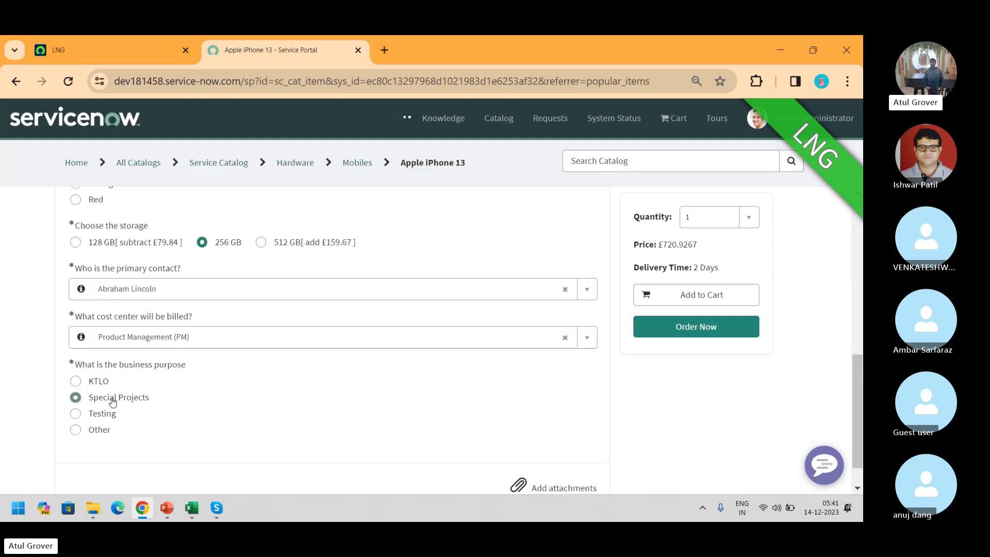
- Order and check out the iPhone 13, expand its stages, and select request number REQ0010010
{"action": "left_click", "coordinate": [713, 328]}
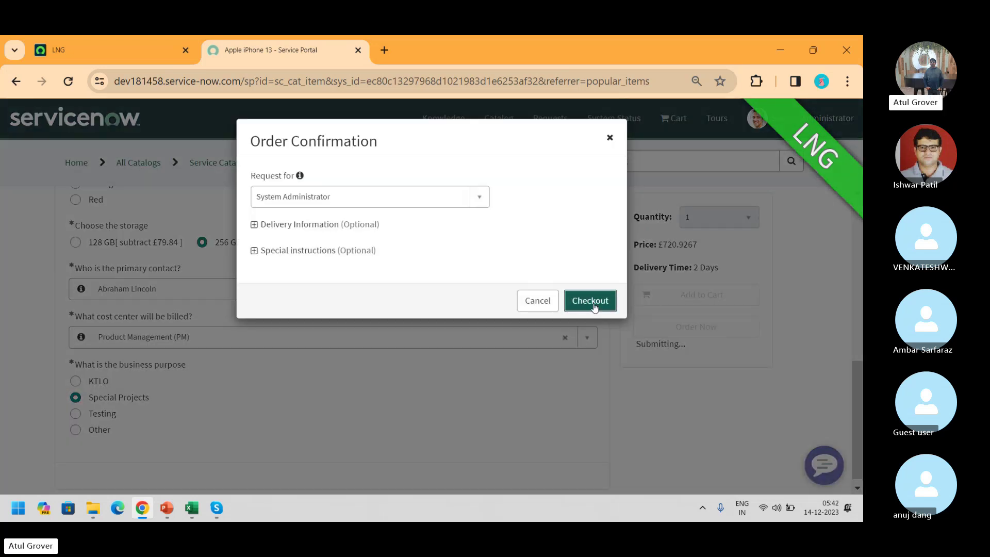
{"action": "left_click", "coordinate": [593, 303]}
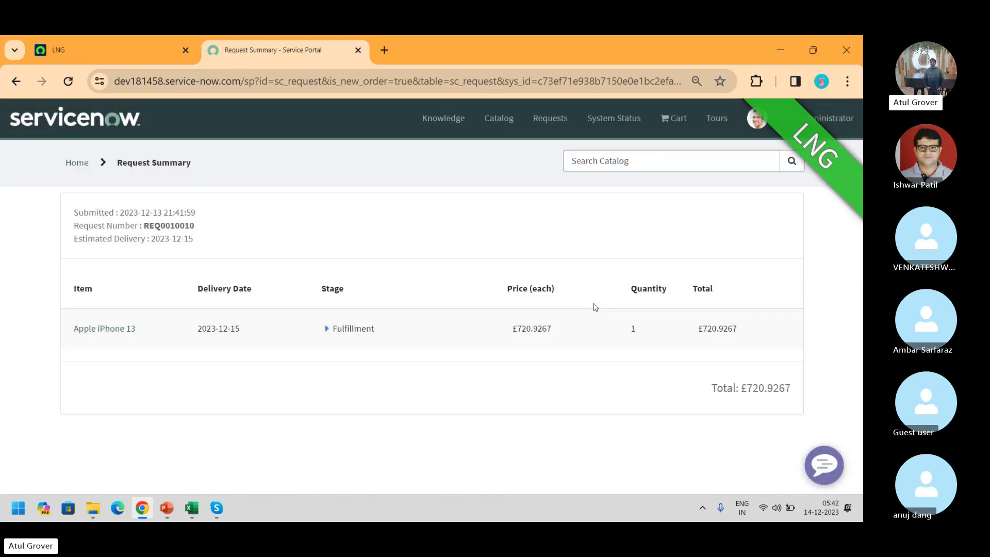
{"action": "left_click", "coordinate": [328, 332]}
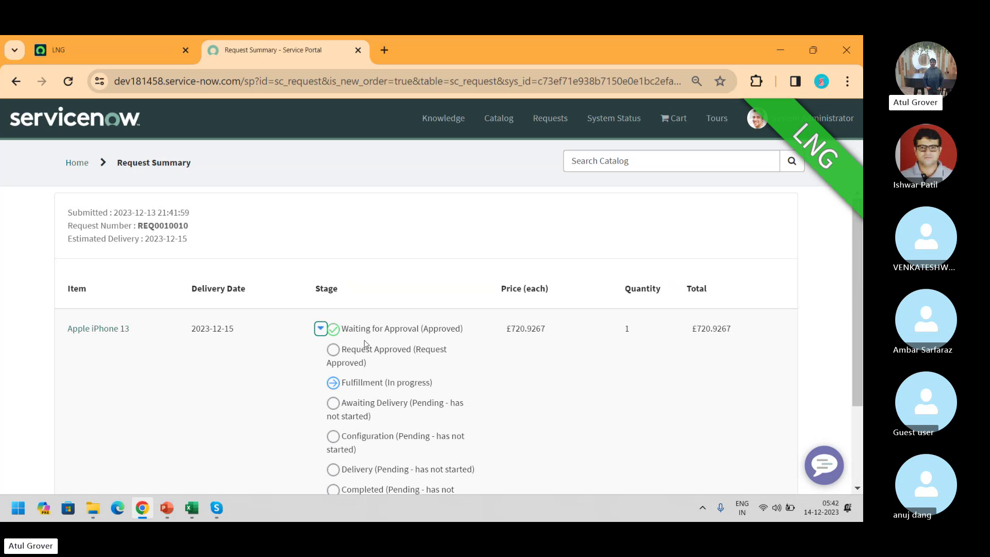
{"action": "double_click", "coordinate": [162, 227]}
{"action": "key", "text": "ctrl+c"}
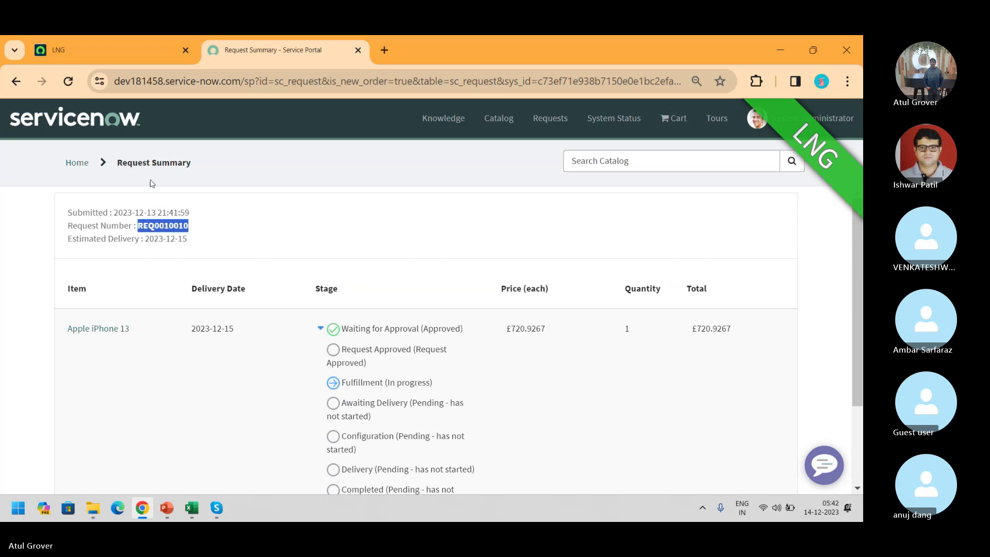
{"action": "left_click", "coordinate": [122, 52]}
- Search globally for REQ0010010, then open its requested item RITM0010010
{"action": "left_click", "coordinate": [647, 123]}
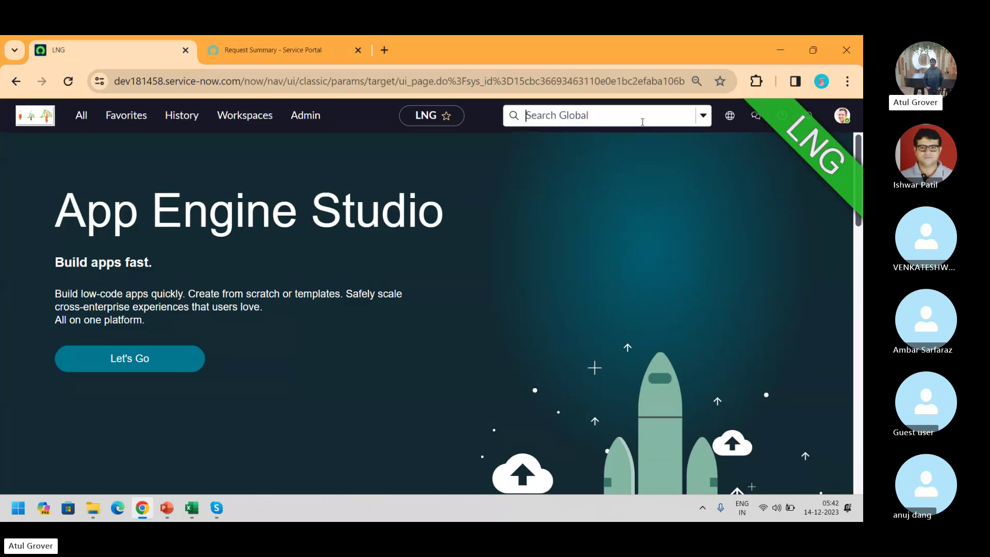
{"action": "key", "text": "ctrl+v"}
{"action": "key", "text": "Return"}
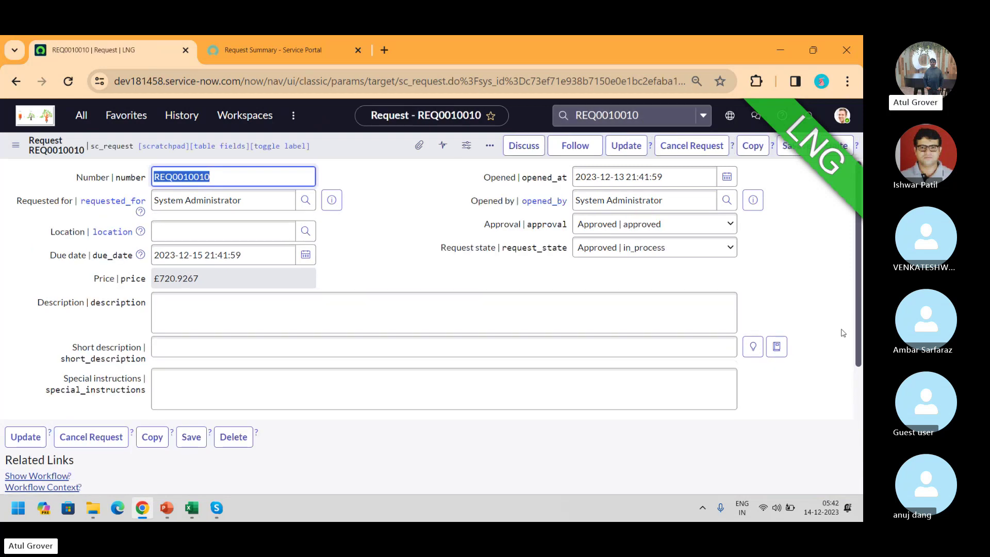
{"action": "scroll", "coordinate": [750, 266], "scroll_direction": "down", "scroll_amount": 1}
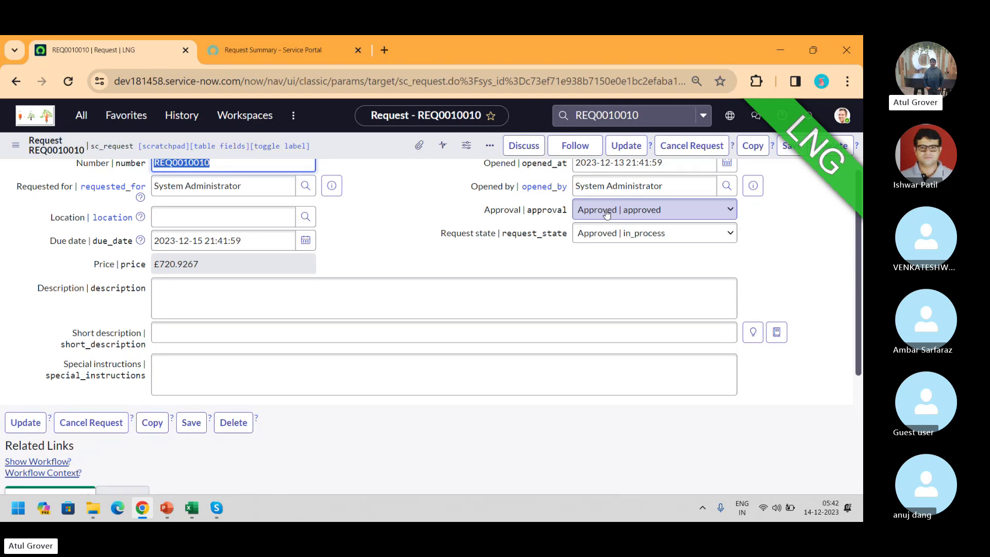
{"action": "scroll", "coordinate": [561, 288], "scroll_direction": "down", "scroll_amount": 4}
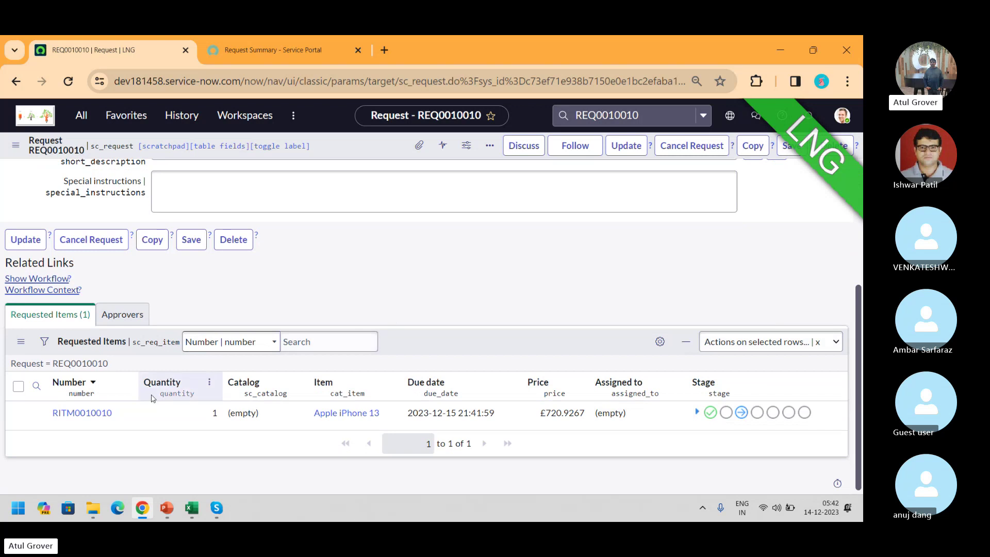
{"action": "left_click", "coordinate": [88, 415]}
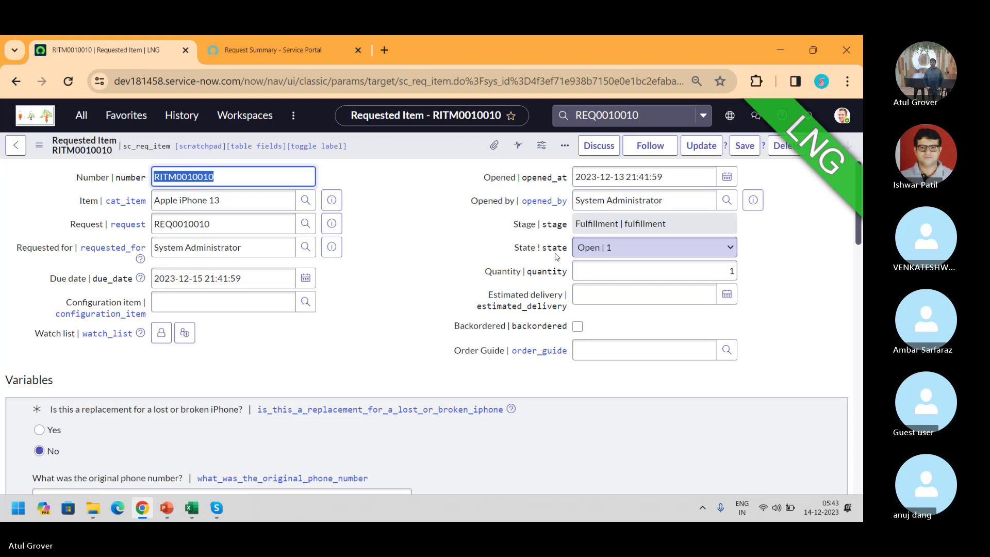
- Open parent request REQ0010010 in its own tab and review its Request state values
{"action": "left_click", "coordinate": [330, 223]}
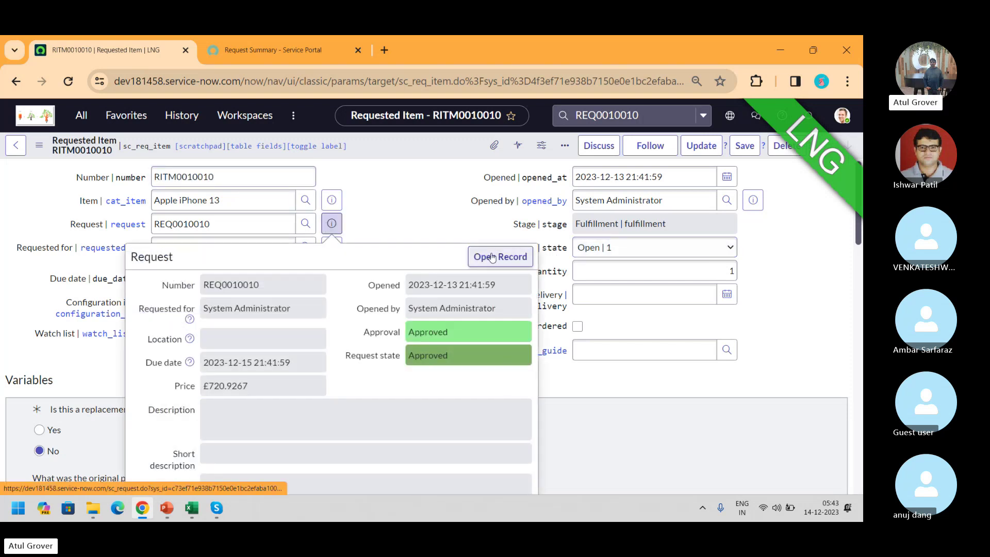
{"action": "left_click", "coordinate": [492, 258]}
{"action": "left_click", "coordinate": [287, 51]}
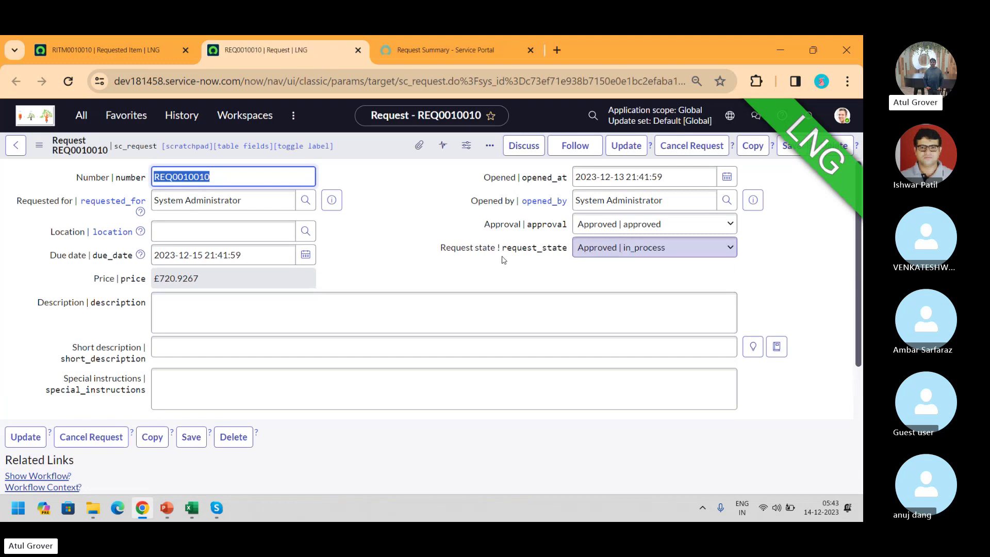
{"action": "left_click", "coordinate": [598, 250]}
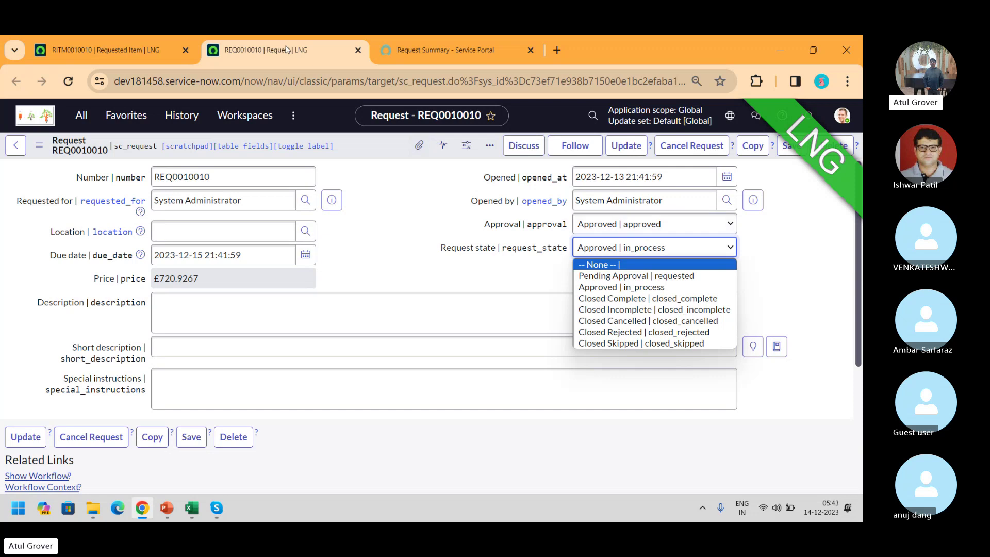
- Review the State values on RITM0010010, then bring up the PowerPoint lifecycle slide
{"action": "left_click", "coordinate": [106, 50]}
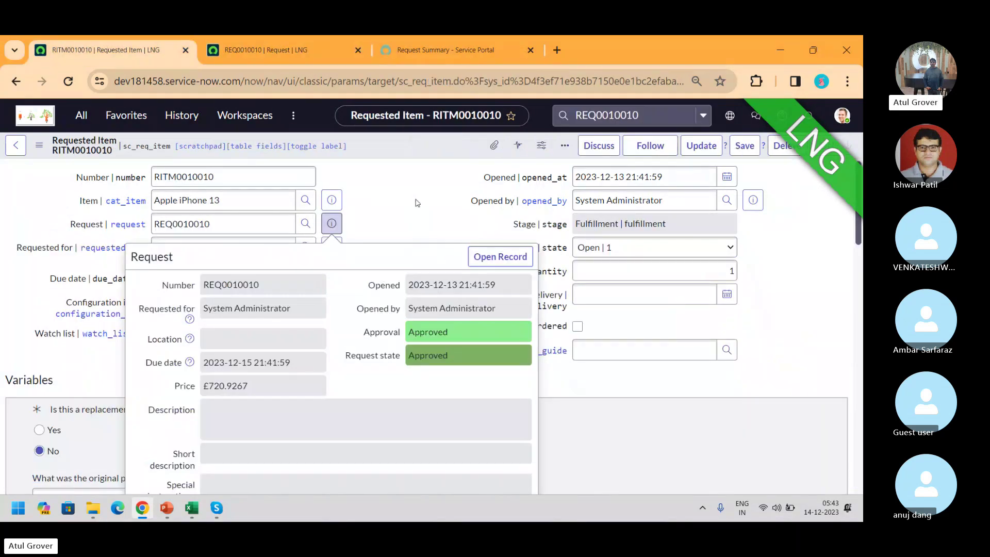
{"action": "left_click", "coordinate": [537, 260]}
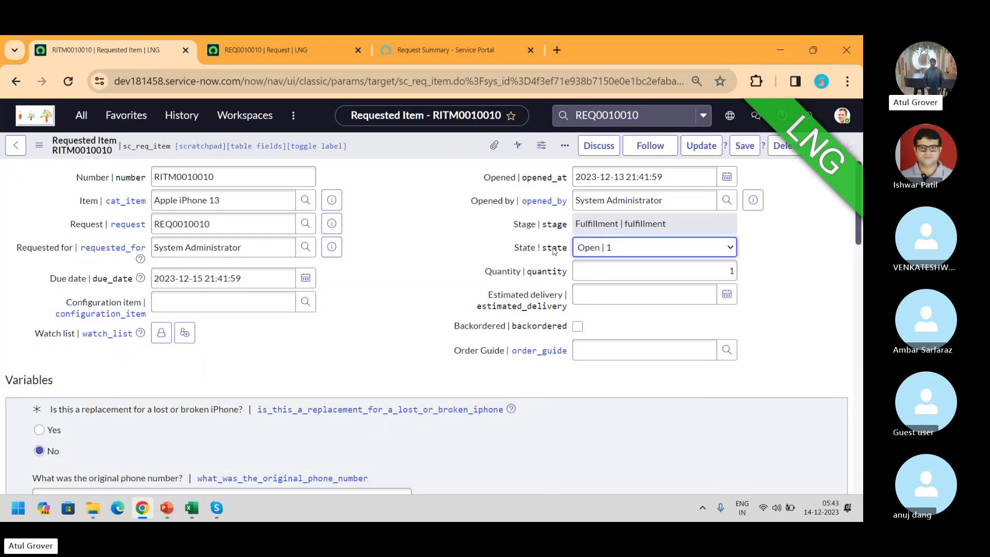
{"action": "left_click", "coordinate": [609, 251]}
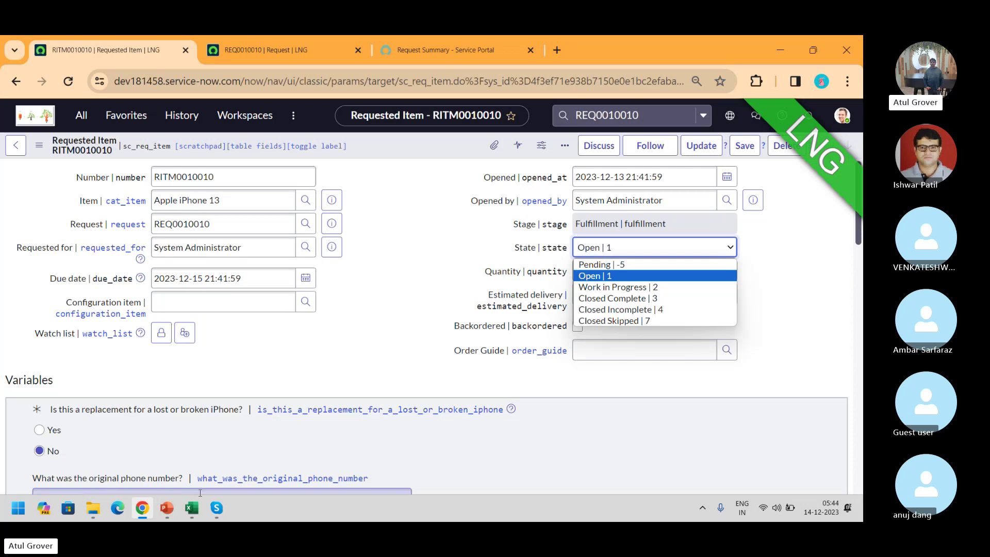
{"action": "left_click", "coordinate": [166, 512]}
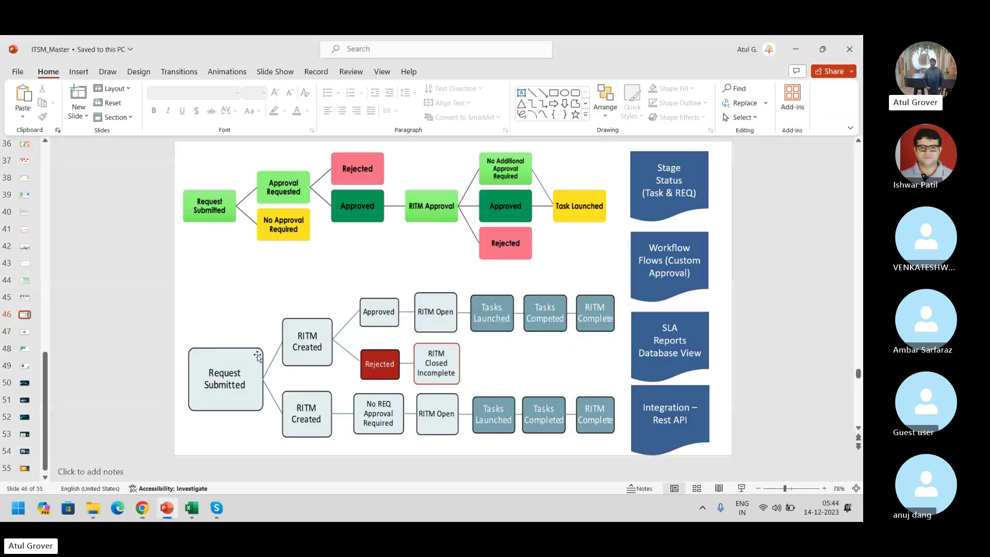
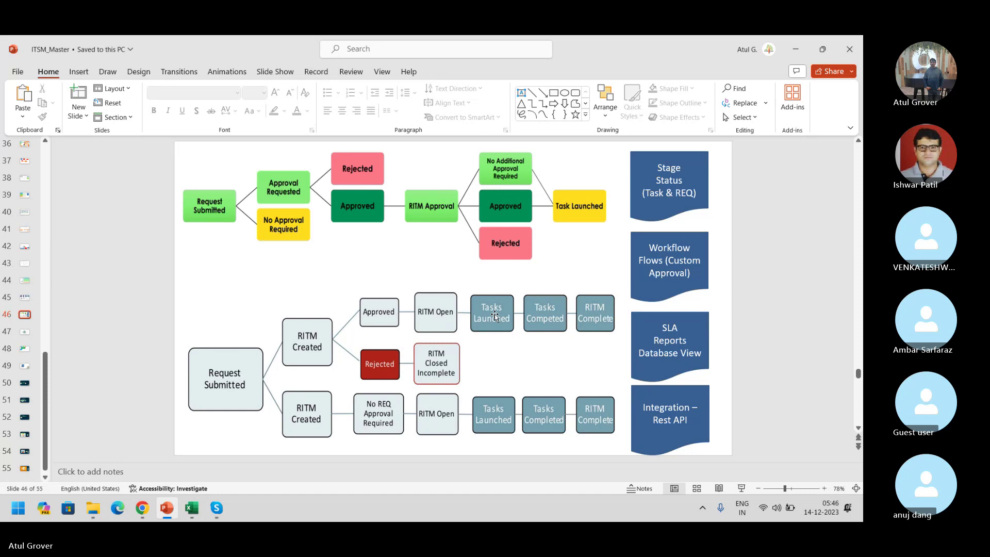
- Switch from the PowerPoint approval-flow slide to the RITM0010010 record in Chrome
{"action": "key", "text": "alt+Tab"}
{"action": "key", "text": "alt+Tab"}
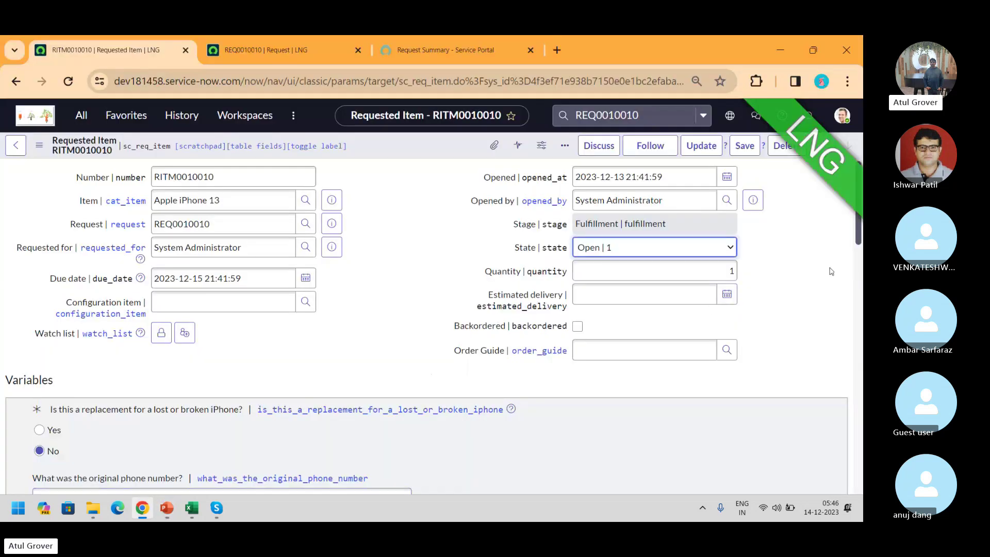
- Open catalog task SCTASK0010009 from RITM0010010's Catalog Tasks related list
{"action": "left_click_drag", "start_coordinate": [858, 227], "coordinate": [860, 469]}
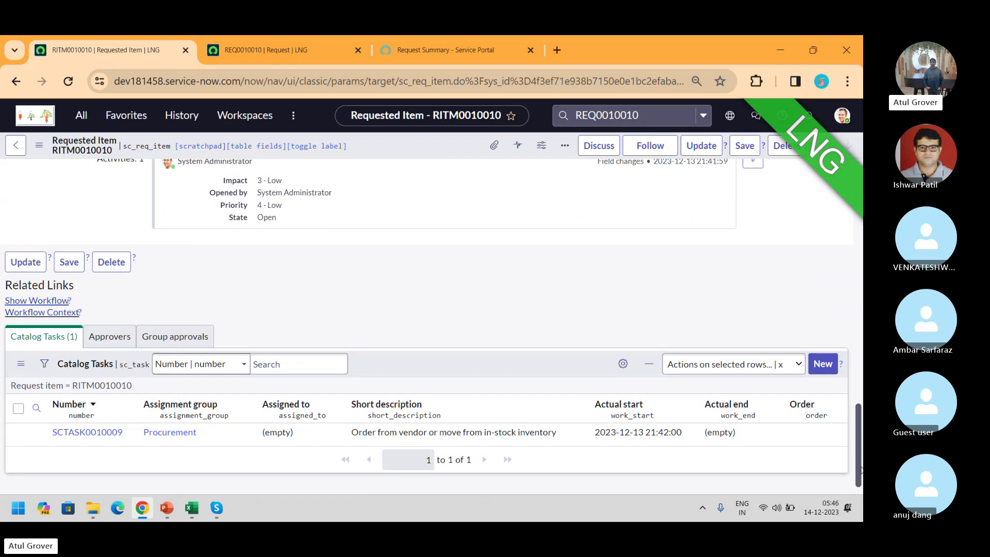
{"action": "left_click", "coordinate": [105, 438]}
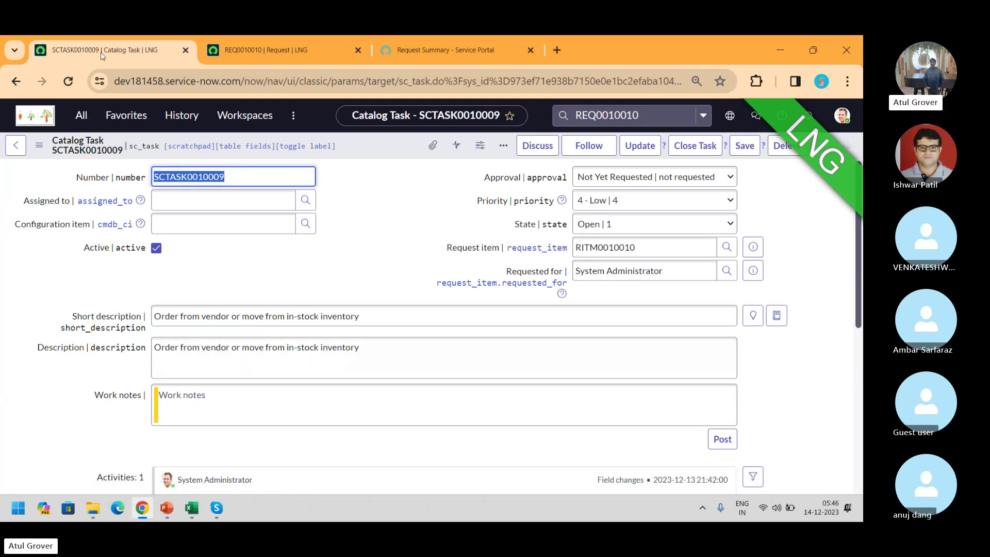
- Open the parent requested item RITM0010010 from the task's preview in a new tab and review it
{"action": "left_click", "coordinate": [752, 247]}
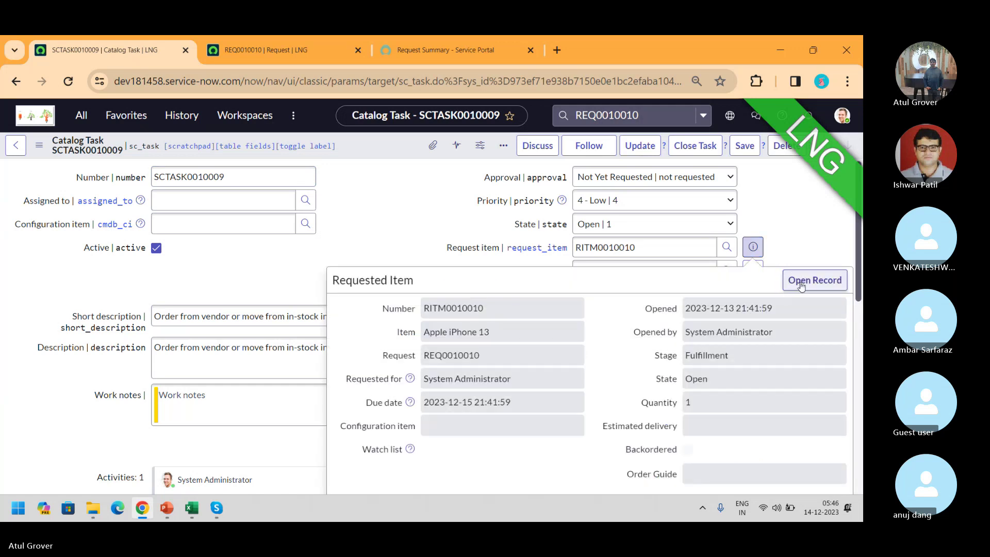
{"action": "middle_click", "coordinate": [800, 283]}
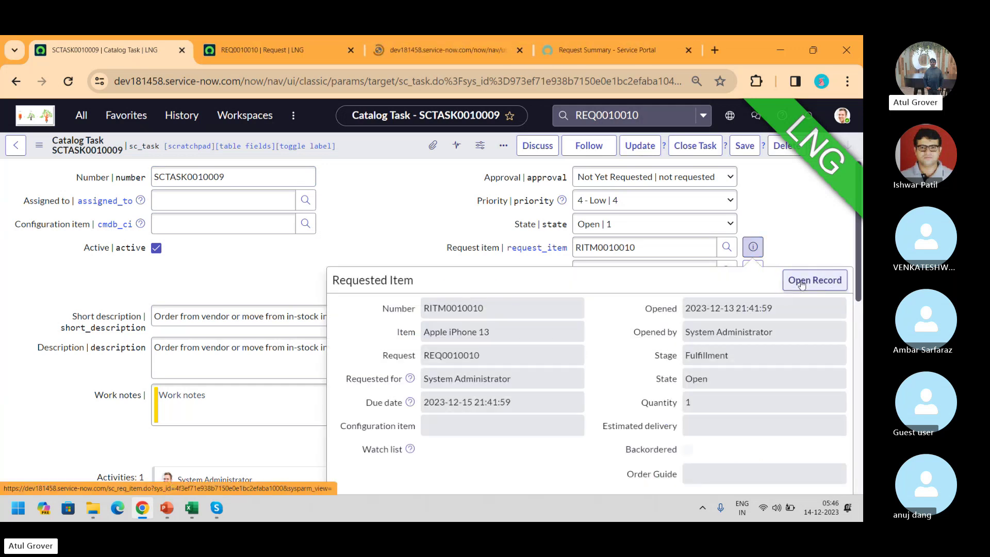
{"action": "left_click", "coordinate": [420, 42]}
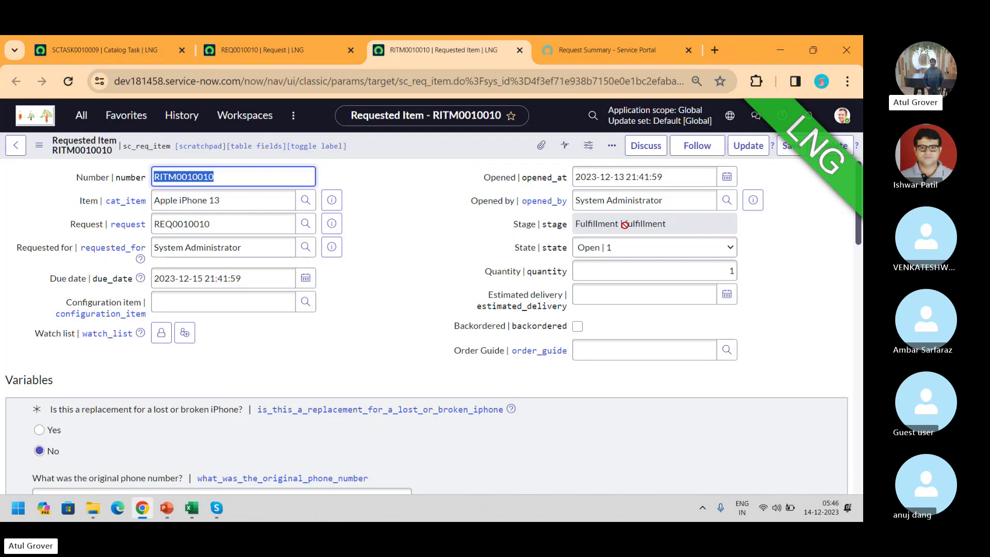
{"action": "scroll", "coordinate": [859, 231], "scroll_direction": "down", "scroll_amount": 3}
{"action": "scroll", "coordinate": [859, 446], "scroll_direction": "down", "scroll_amount": 14}
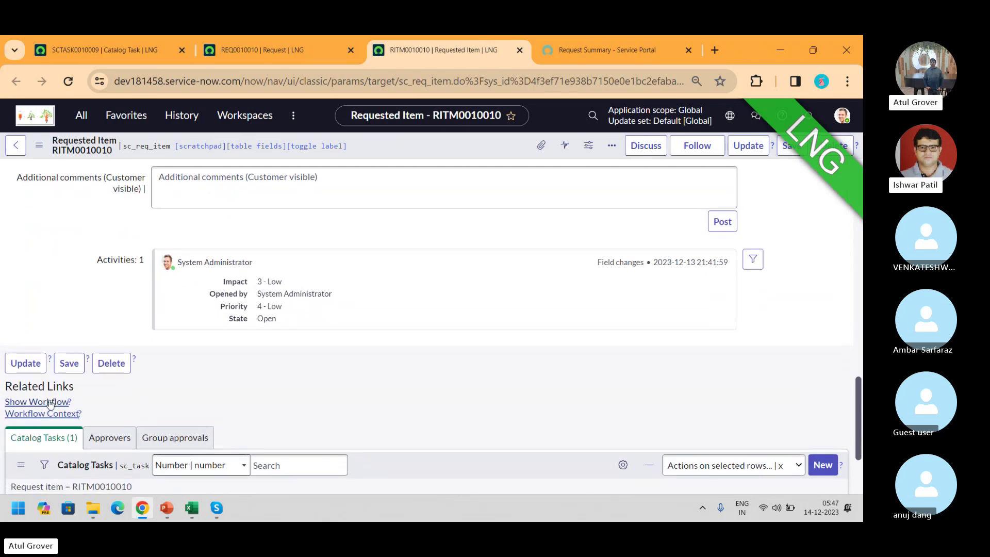
- Inspect the Procurement Process Flow - Mobile workflow activities, then move to request REQ0010010
{"action": "left_click", "coordinate": [50, 401]}
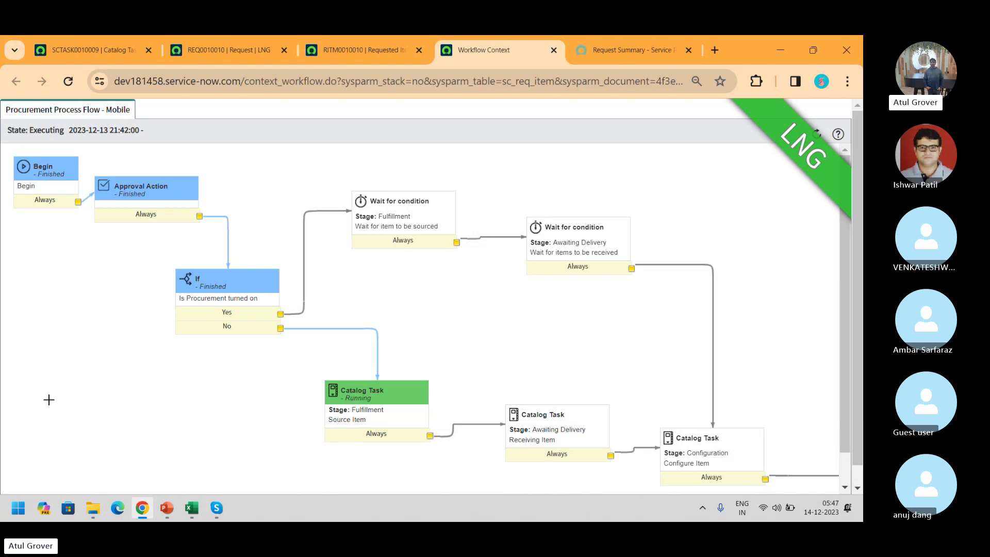
{"action": "mouse_move", "coordinate": [146, 206]}
{"action": "mouse_move", "coordinate": [277, 288]}
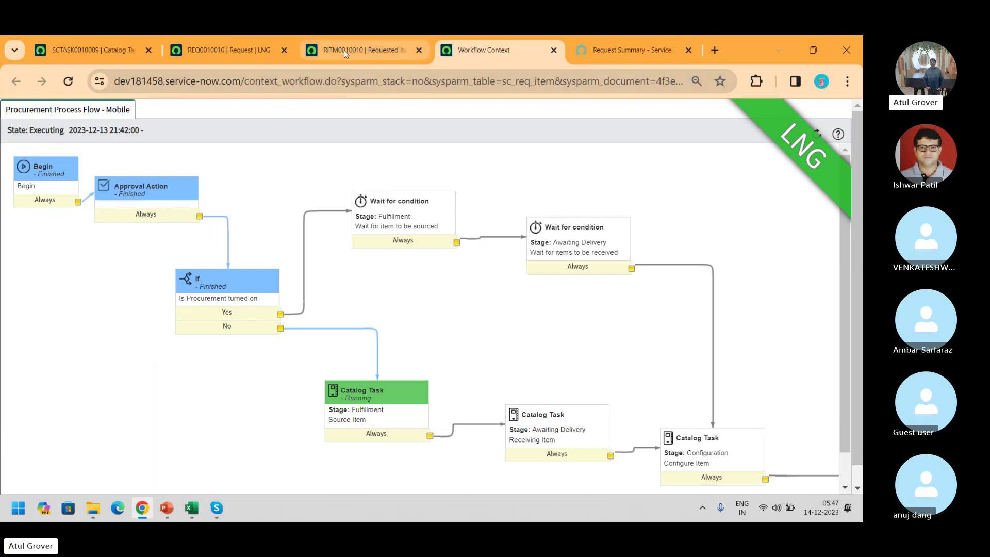
{"action": "left_click", "coordinate": [224, 57]}
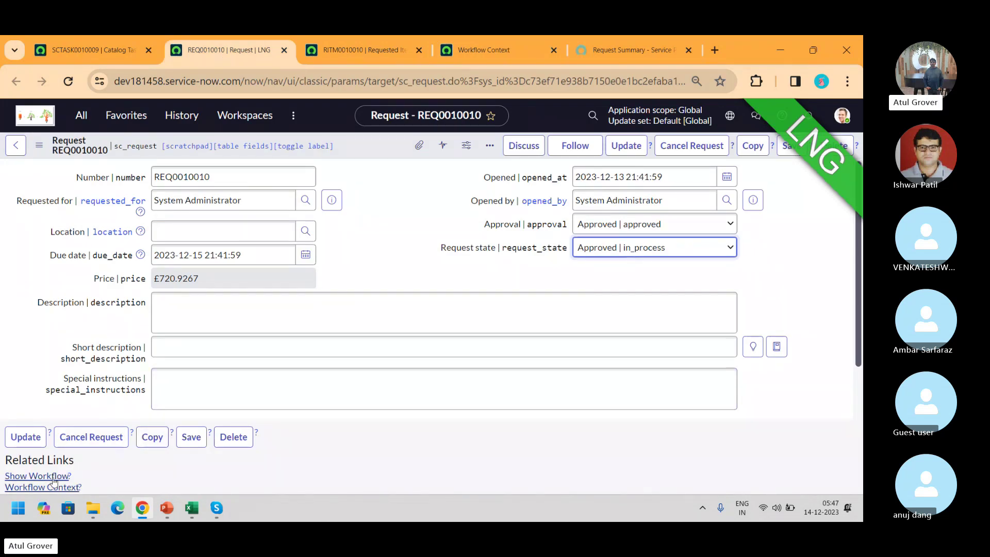
- Open REQ0010010's Service Catalog Request workflow and inspect its If and Set Values nodes
{"action": "left_click", "coordinate": [53, 475]}
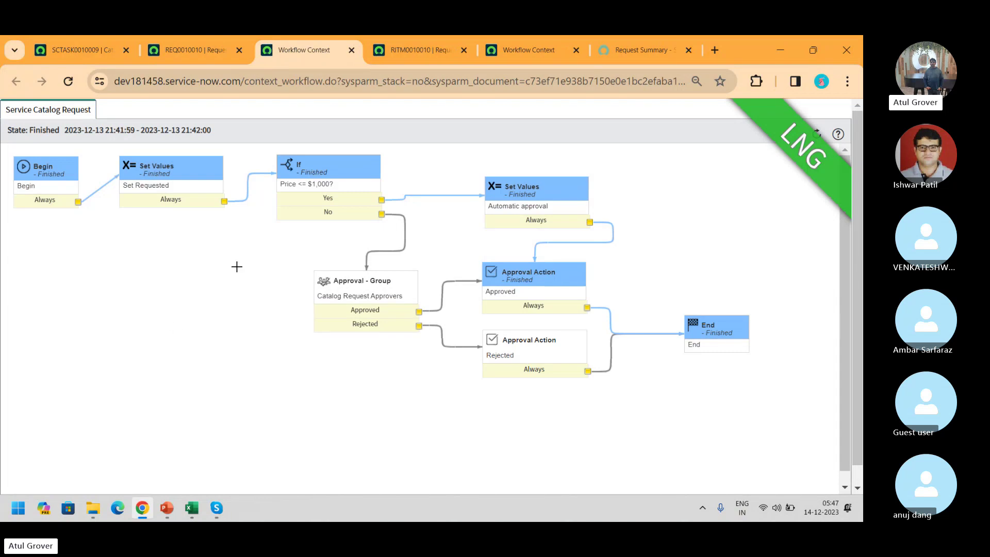
{"action": "mouse_move", "coordinate": [317, 192]}
{"action": "mouse_move", "coordinate": [384, 217]}
{"action": "mouse_move", "coordinate": [529, 202]}
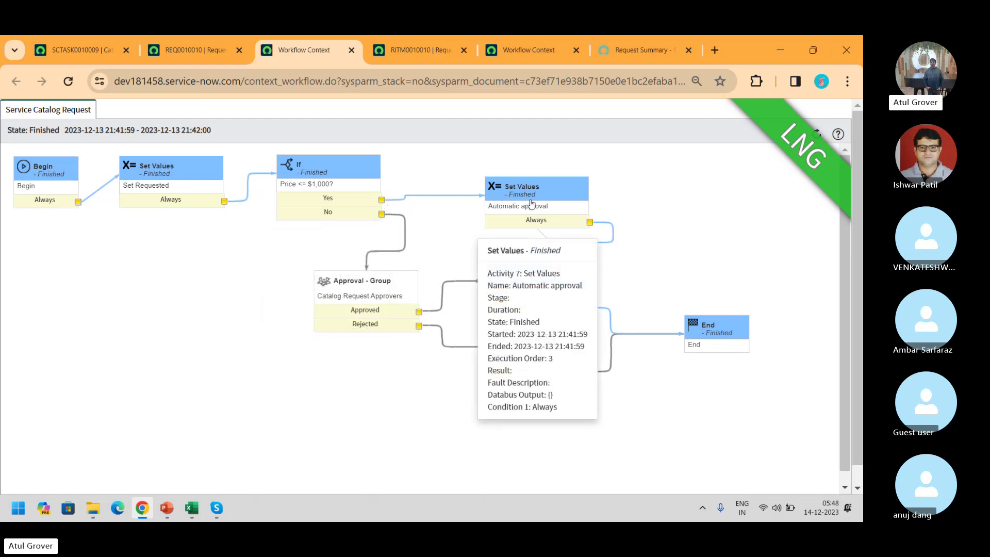
- On REQ0010010, select the £720.9267 price to compare against the Price <= $1,000 check
{"action": "left_click", "coordinate": [196, 49]}
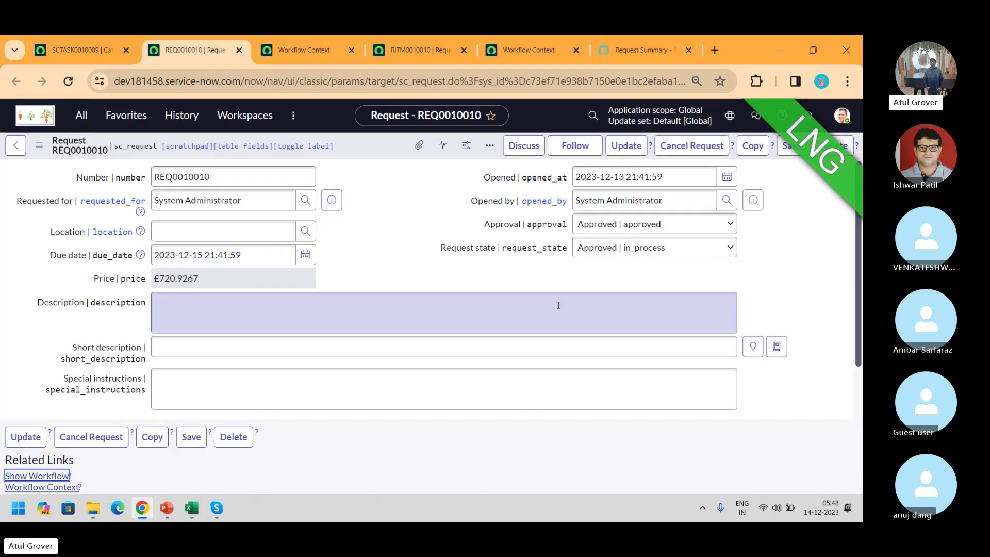
{"action": "left_click", "coordinate": [208, 278]}
{"action": "left_click_drag", "start_coordinate": [208, 278], "coordinate": [340, 199]}
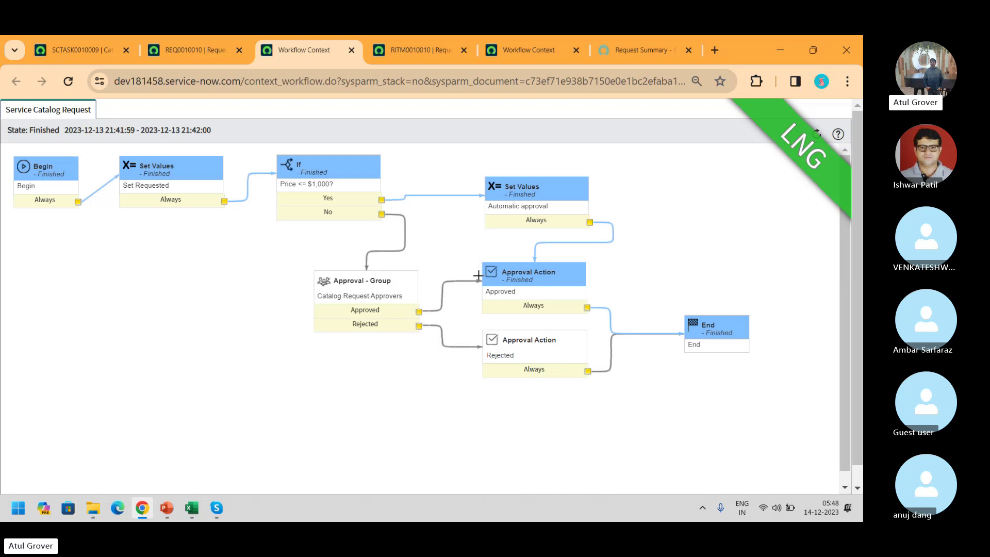
{"action": "mouse_move", "coordinate": [560, 336]}
{"action": "mouse_move", "coordinate": [713, 320]}
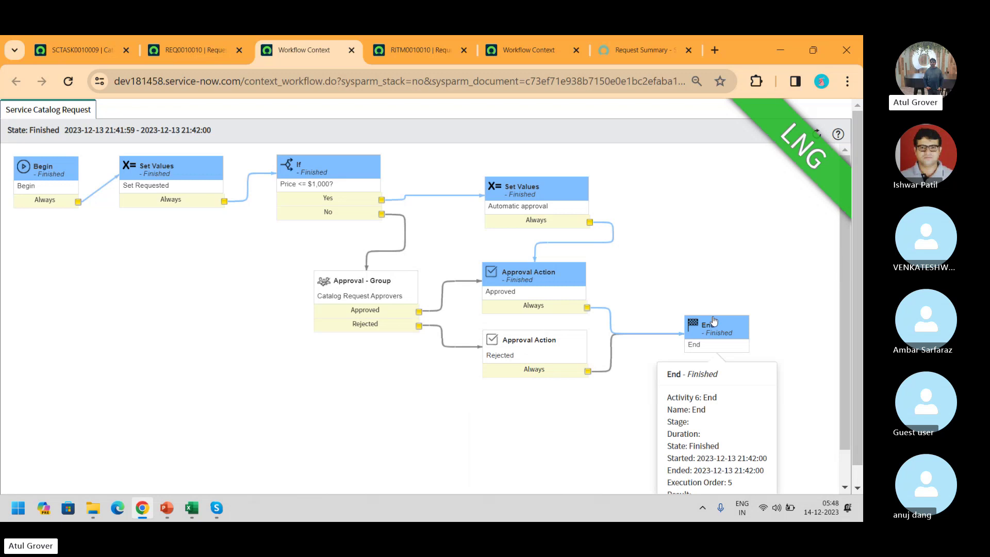
{"action": "left_click", "coordinate": [189, 56]}
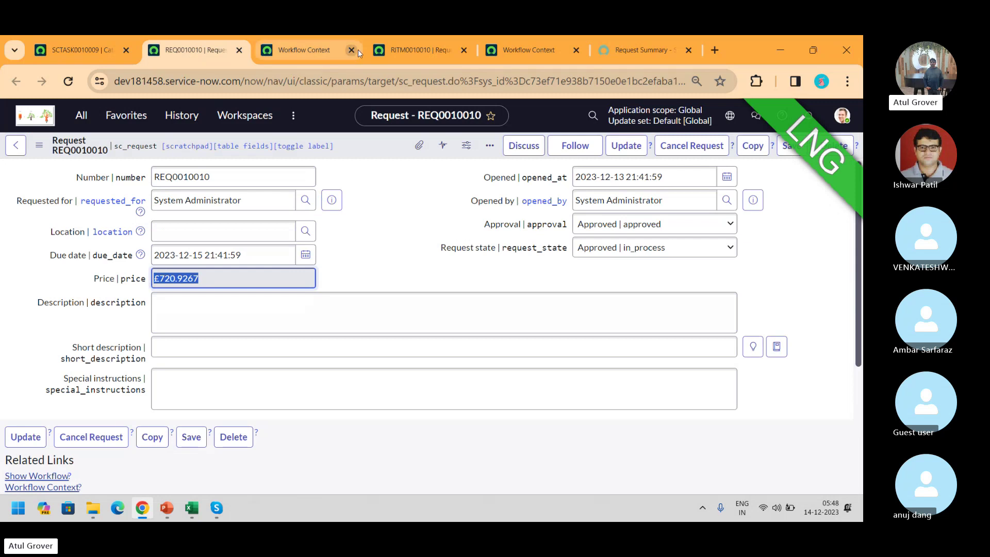
- Inspect the Approval Action and running Source Item catalog task in the procurement workflow
{"action": "left_click", "coordinate": [392, 45]}
{"action": "left_click", "coordinate": [519, 51]}
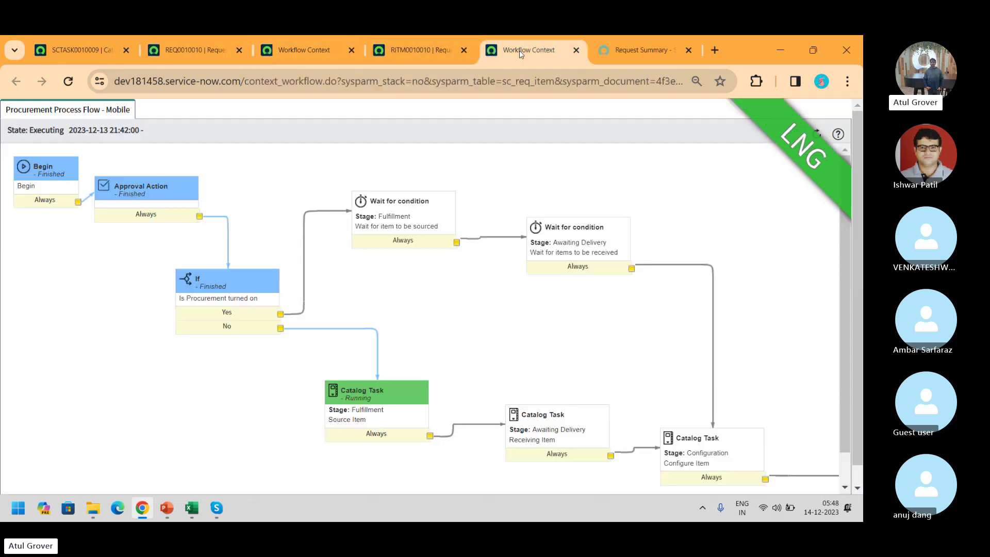
{"action": "mouse_move", "coordinate": [181, 200]}
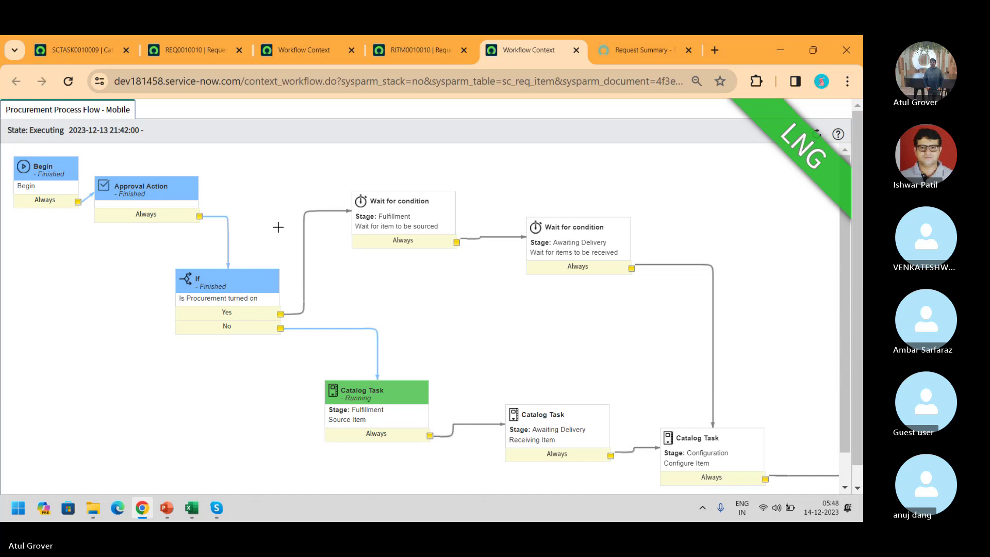
{"action": "mouse_move", "coordinate": [383, 427]}
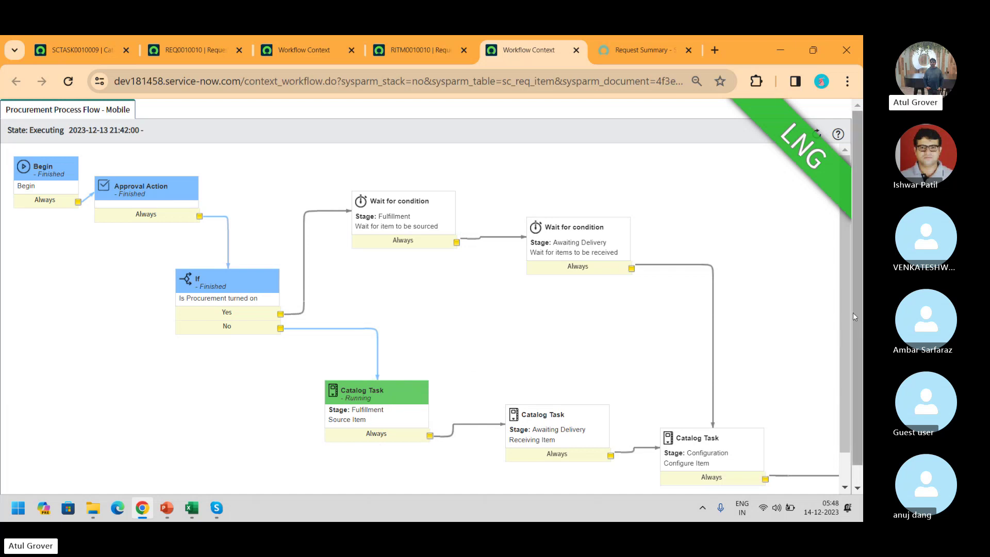
{"action": "scroll", "coordinate": [845, 315], "scroll_direction": "down", "scroll_amount": 1}
{"action": "mouse_move", "coordinate": [405, 410]}
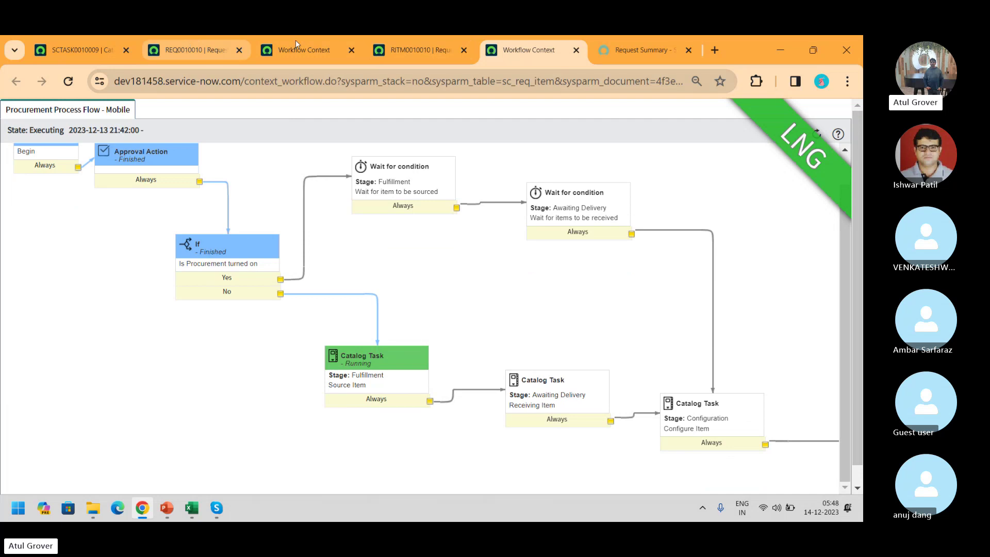
- Return to SCTASK0010009, dismiss the requested item preview, and view its State options
{"action": "mouse_move", "coordinate": [406, 49]}
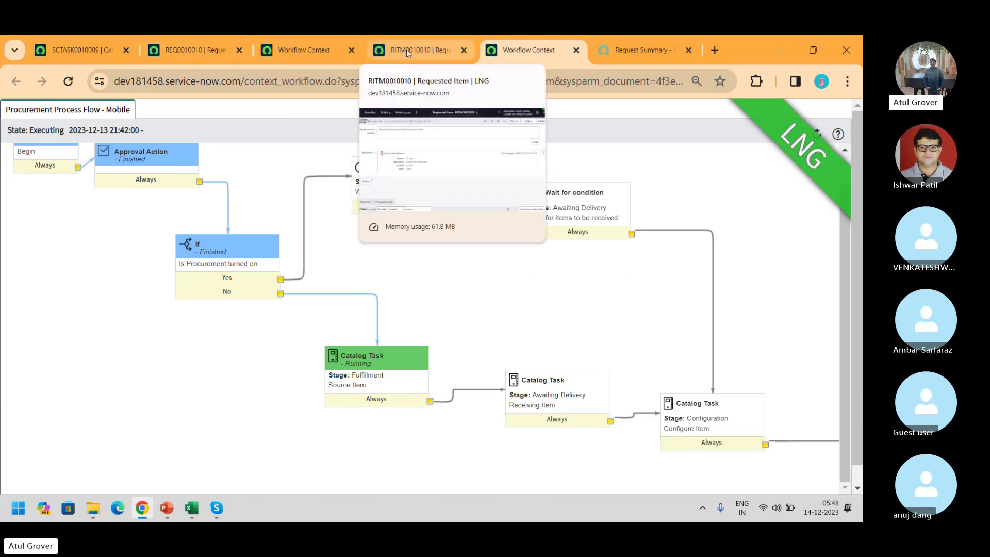
{"action": "left_click", "coordinate": [80, 47]}
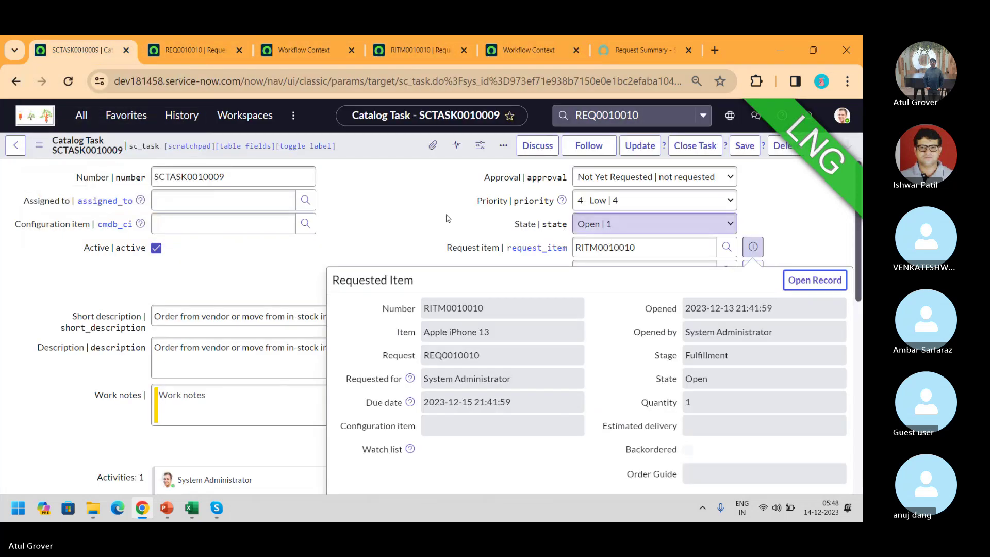
{"action": "key", "text": "Escape"}
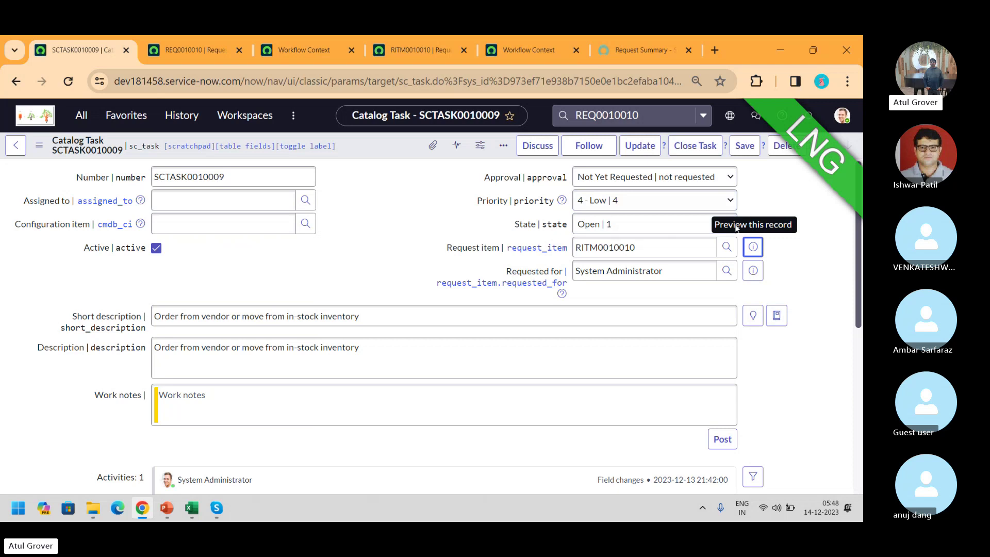
{"action": "left_click", "coordinate": [675, 232]}
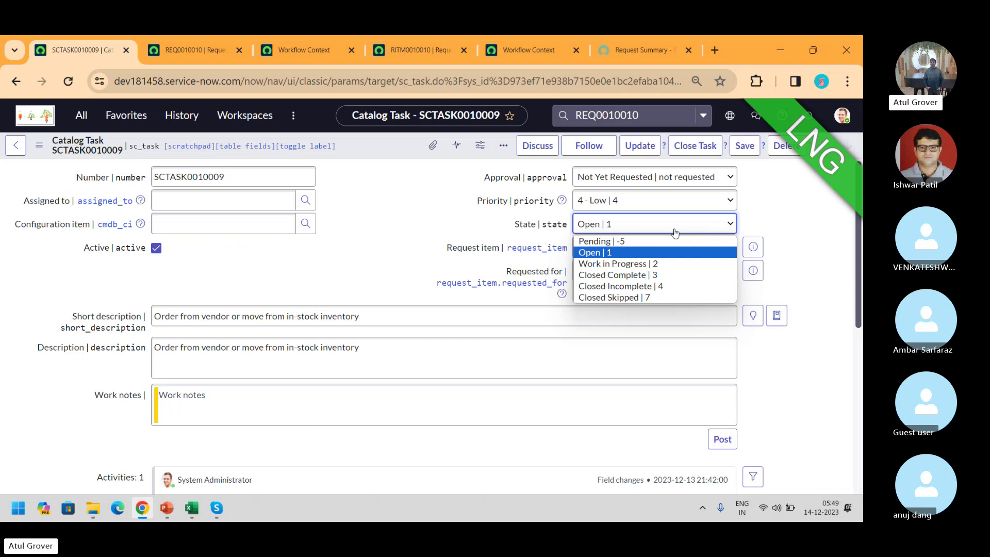
{"action": "key", "text": "super"}
- Launch Notepad and resize it so the catalog task form stays visible
{"action": "type", "text": "ote"}
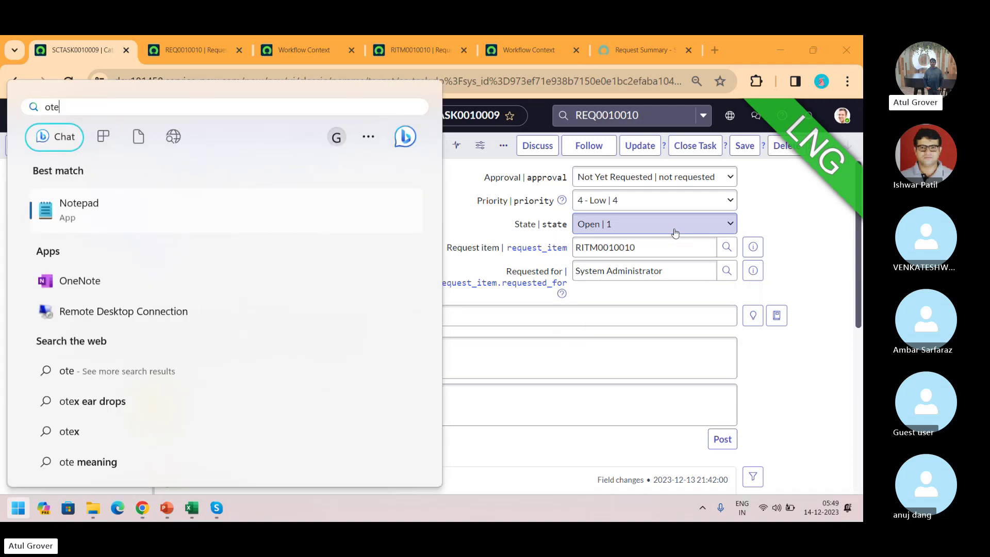
{"action": "left_click", "coordinate": [85, 230]}
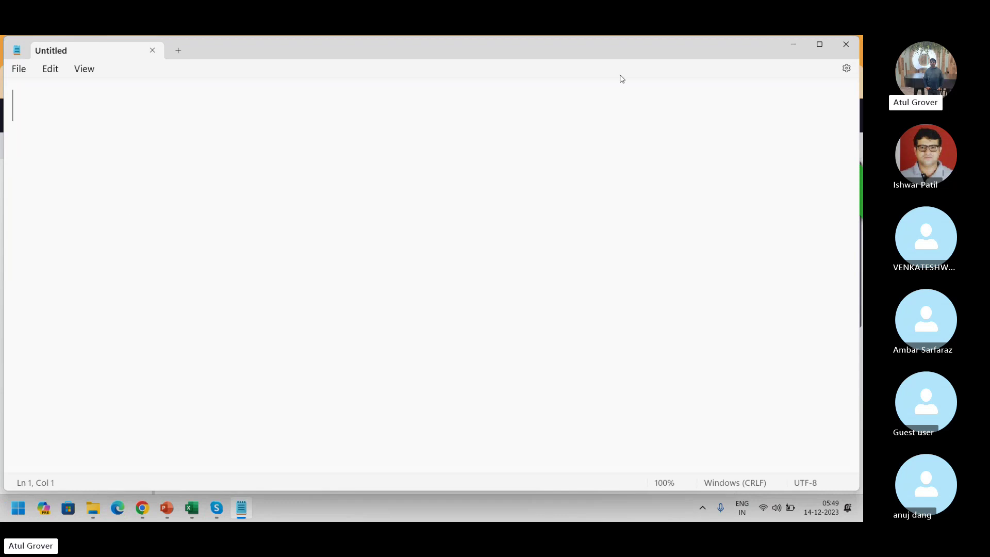
{"action": "left_click", "coordinate": [819, 44]}
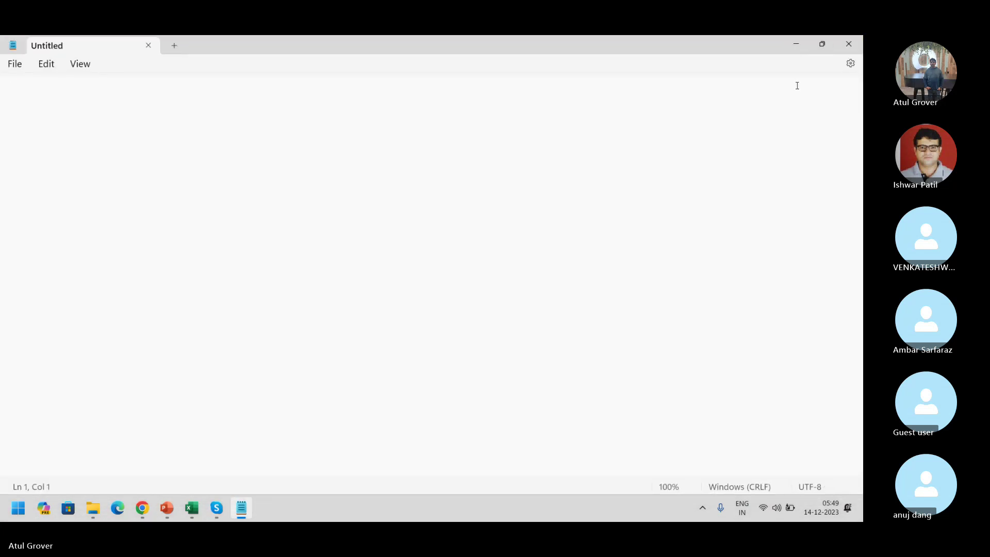
{"action": "left_click", "coordinate": [821, 44]}
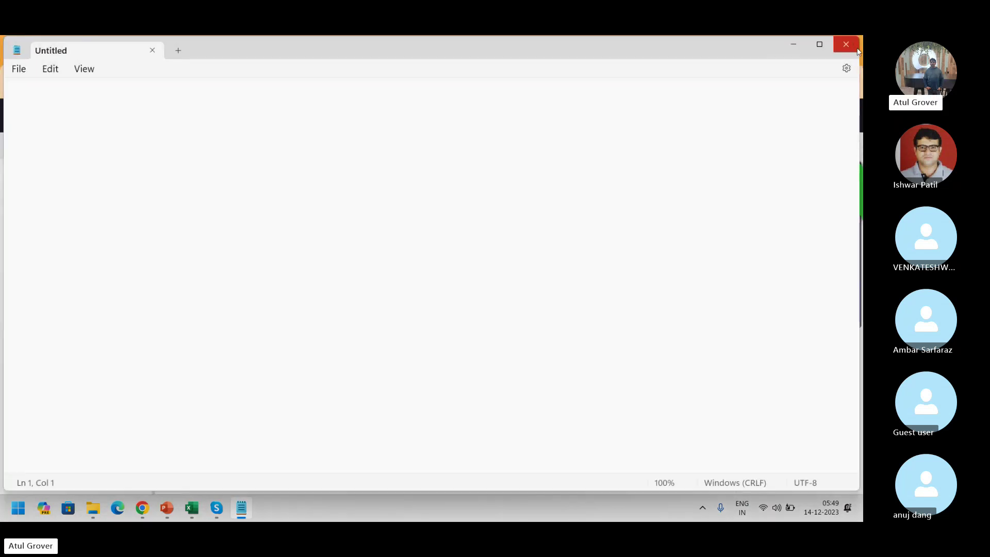
{"action": "left_click_drag", "start_coordinate": [720, 53], "coordinate": [684, 130]}
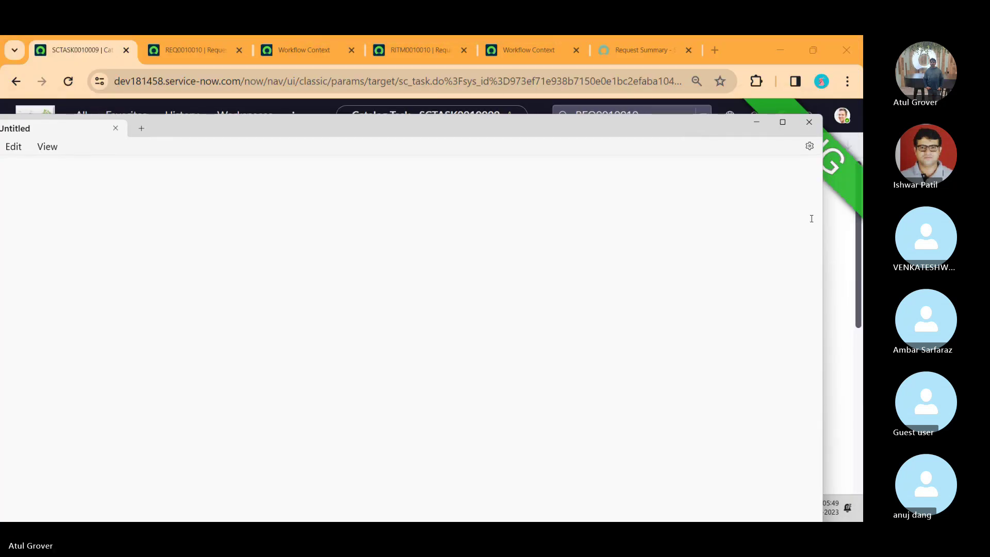
{"action": "left_click_drag", "start_coordinate": [823, 223], "coordinate": [369, 222]}
{"action": "left_click_drag", "start_coordinate": [209, 114], "coordinate": [463, 169]}
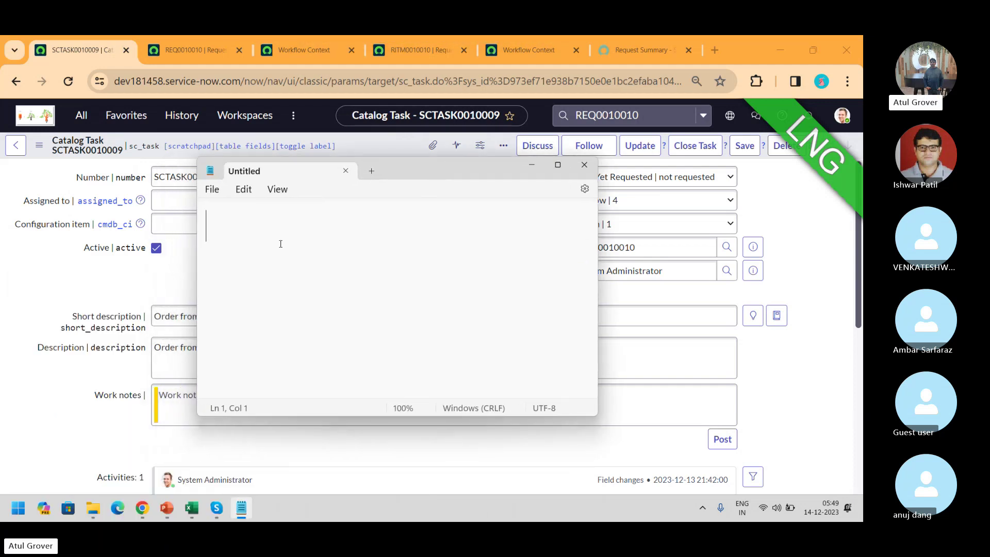
- Write the note 'SC & RM' followed by 'Close Task -- RITM -- Req'
{"action": "type", "text": "SC "}
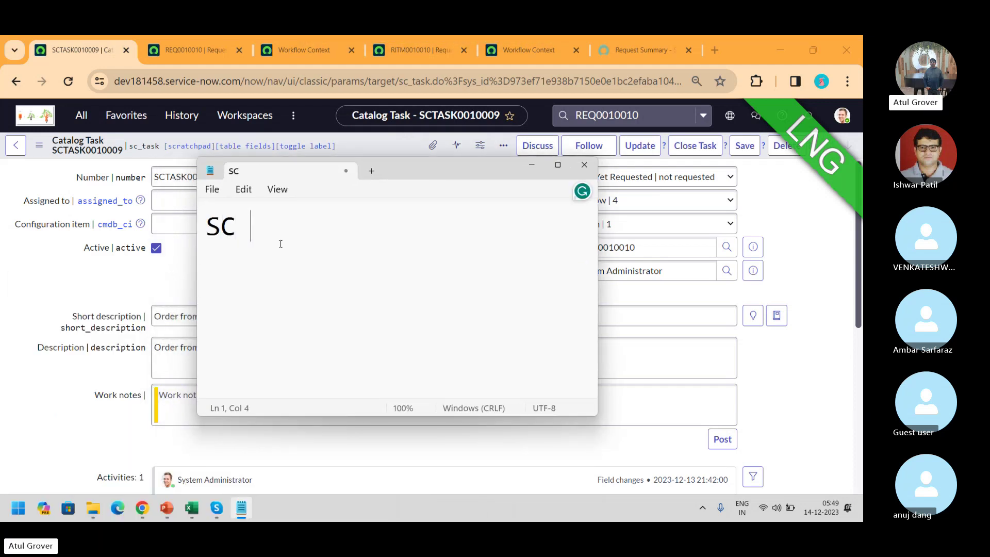
{"action": "type", "text": "& RM"}
{"action": "key", "text": "Return"}
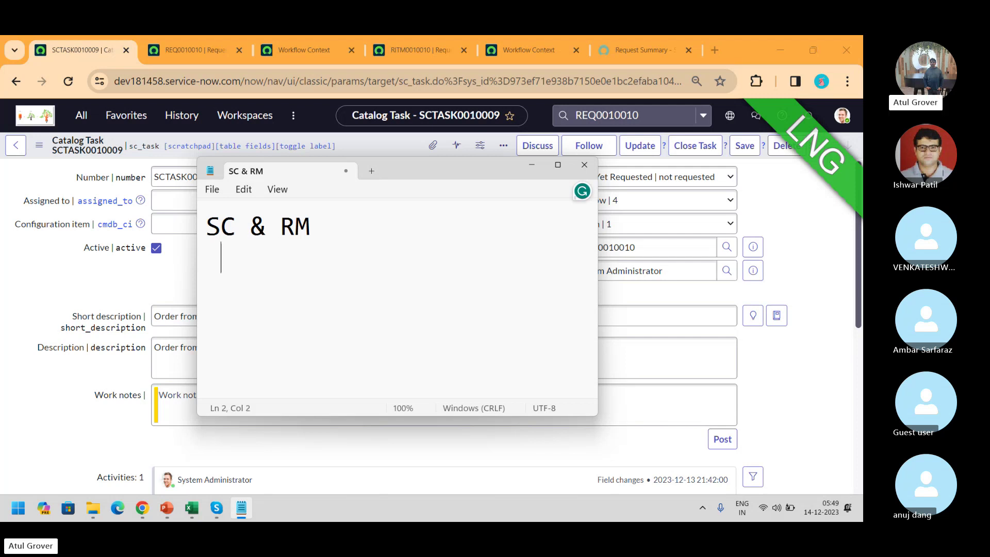
{"action": "type", "text": "Close Task "}
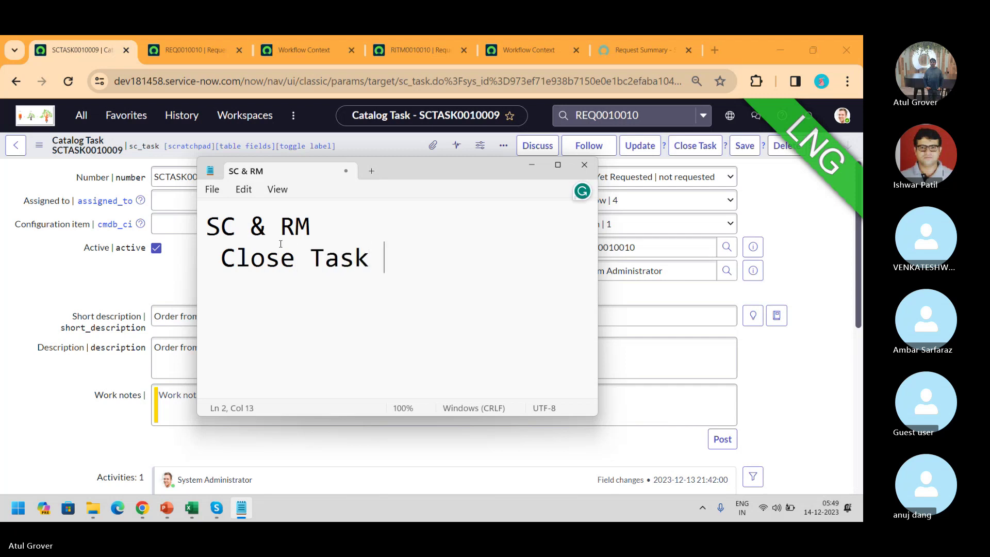
{"action": "type", "text": "--"}
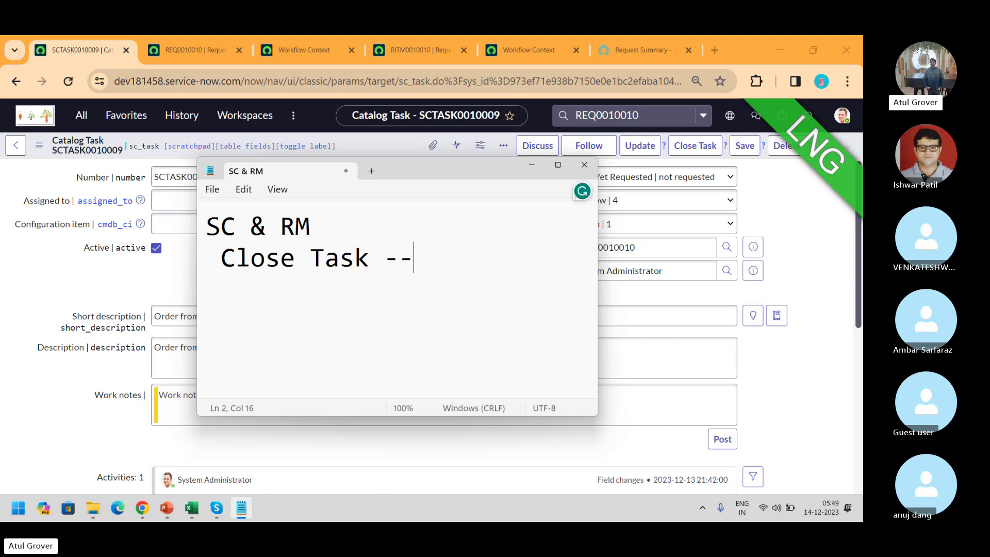
{"action": "type", "text": " RITm"}
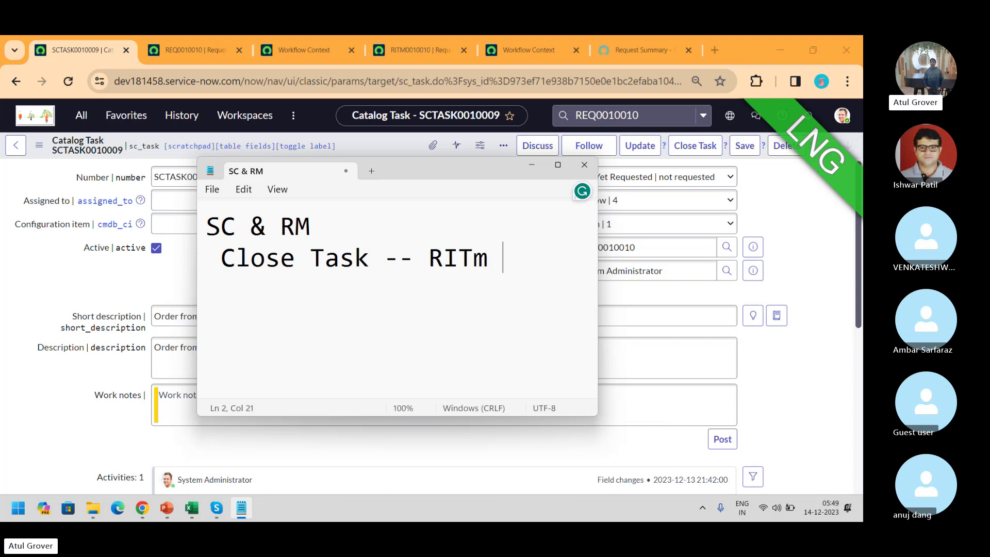
{"action": "key", "text": "BackSpace"}
{"action": "key", "text": "BackSpace"}
{"action": "type", "text": "M -- Req"}
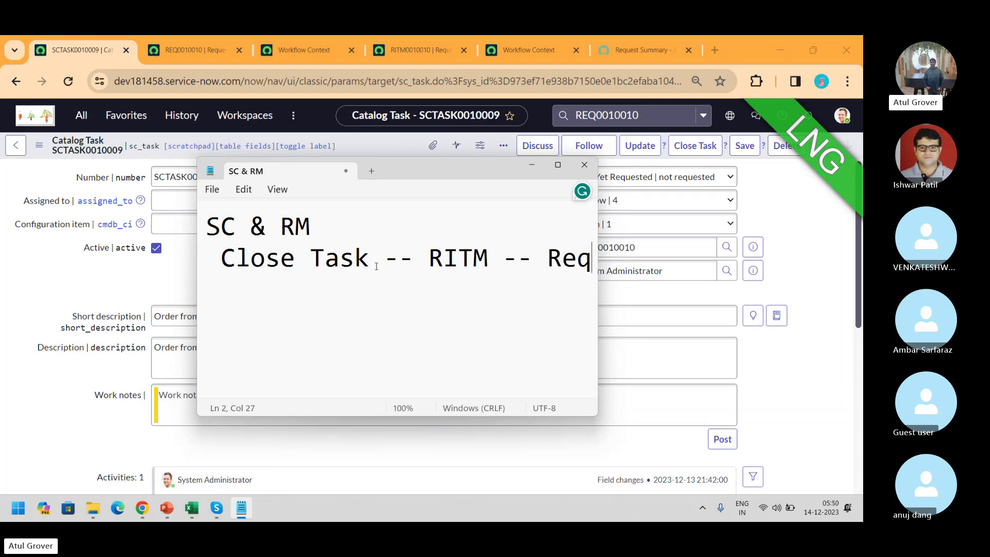
{"action": "left_click", "coordinate": [672, 247]}
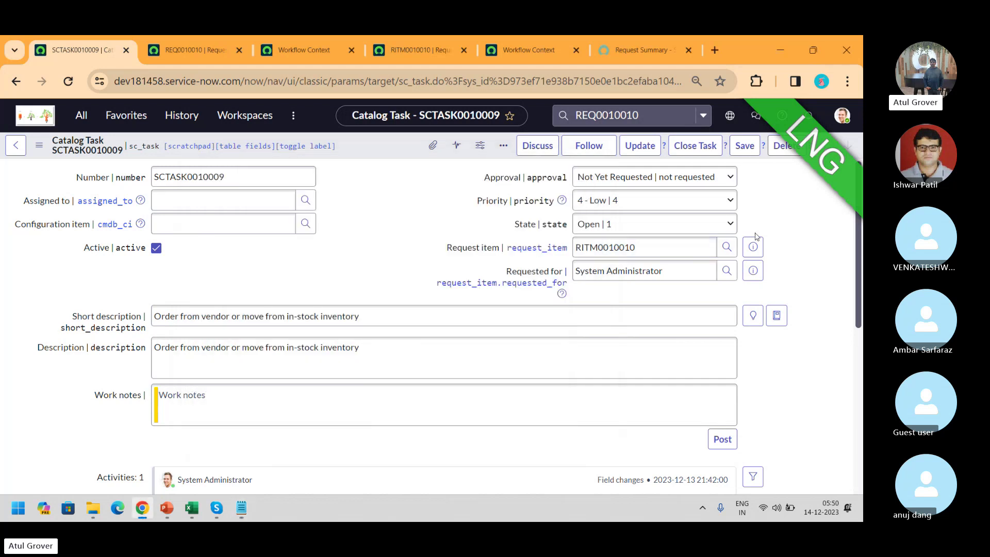
- Set SCTASK0010009's State to Closed Complete | 3 and close the task
{"action": "left_click", "coordinate": [687, 226]}
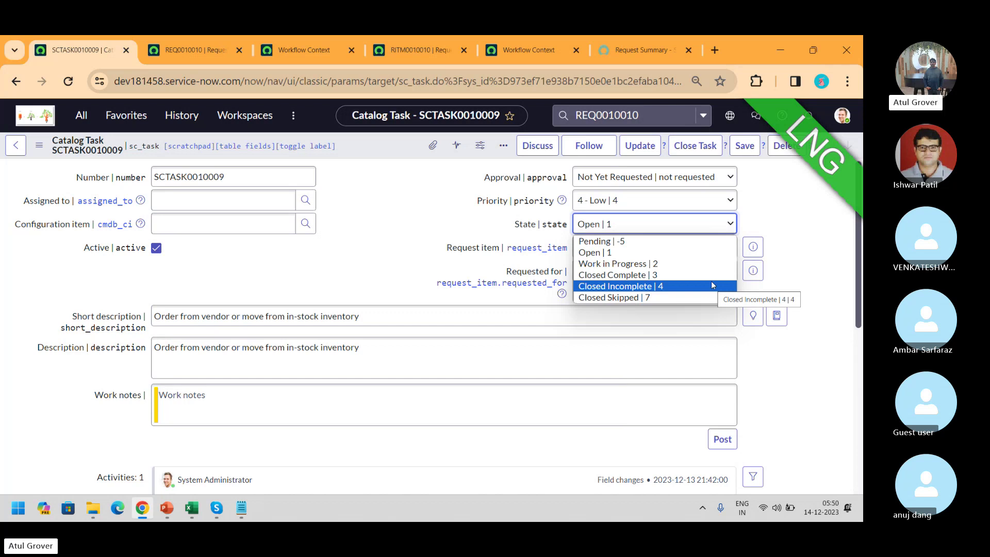
{"action": "left_click", "coordinate": [395, 258]}
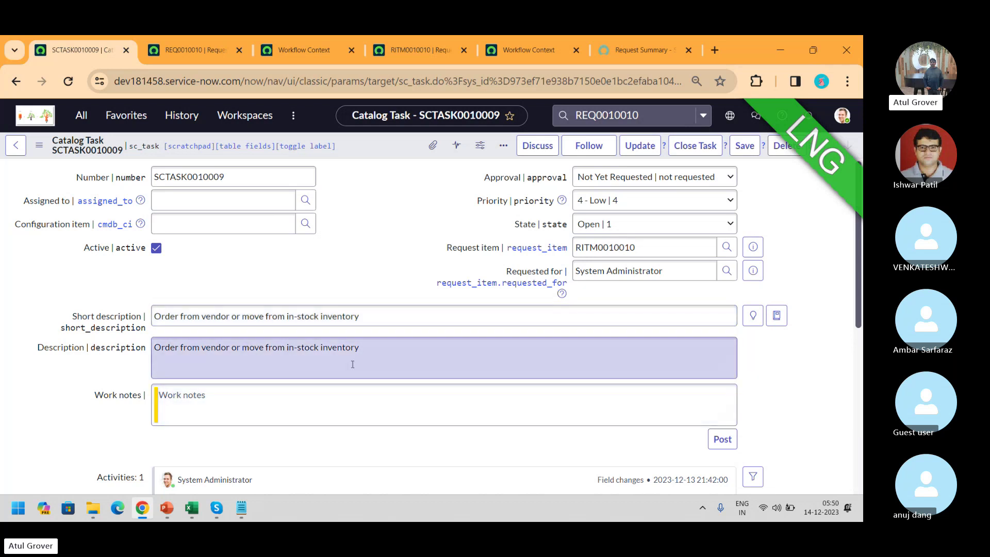
{"action": "left_click", "coordinate": [625, 224]}
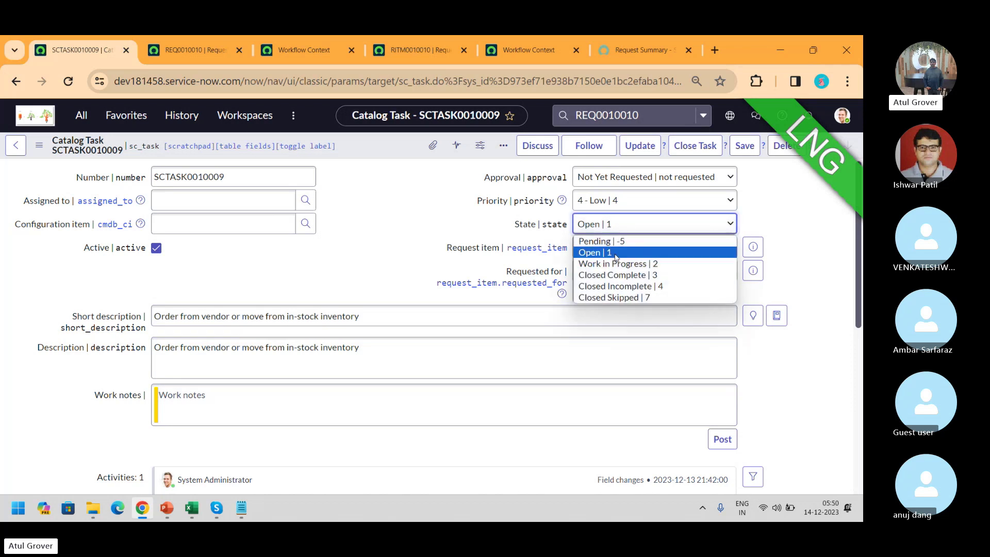
{"action": "left_click", "coordinate": [593, 274]}
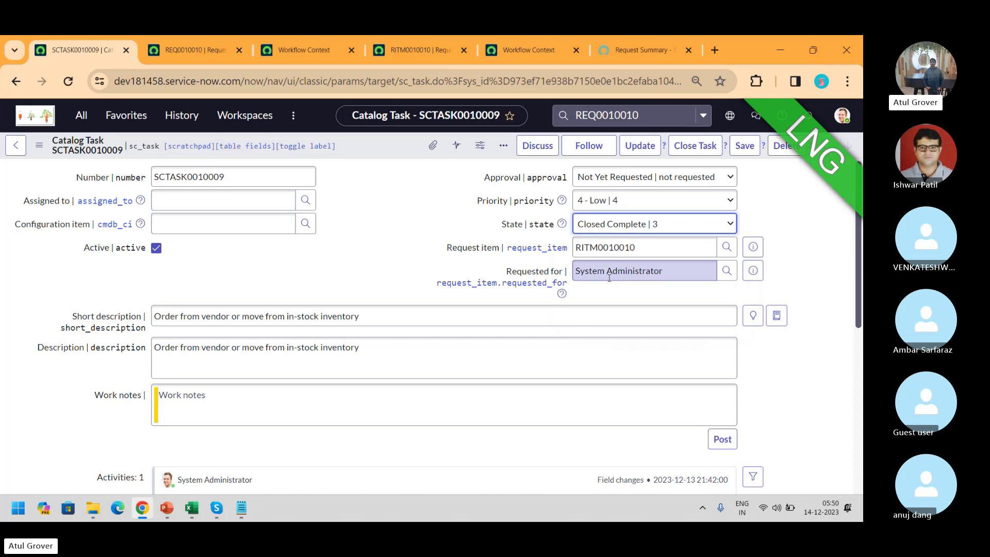
{"action": "left_click", "coordinate": [696, 150]}
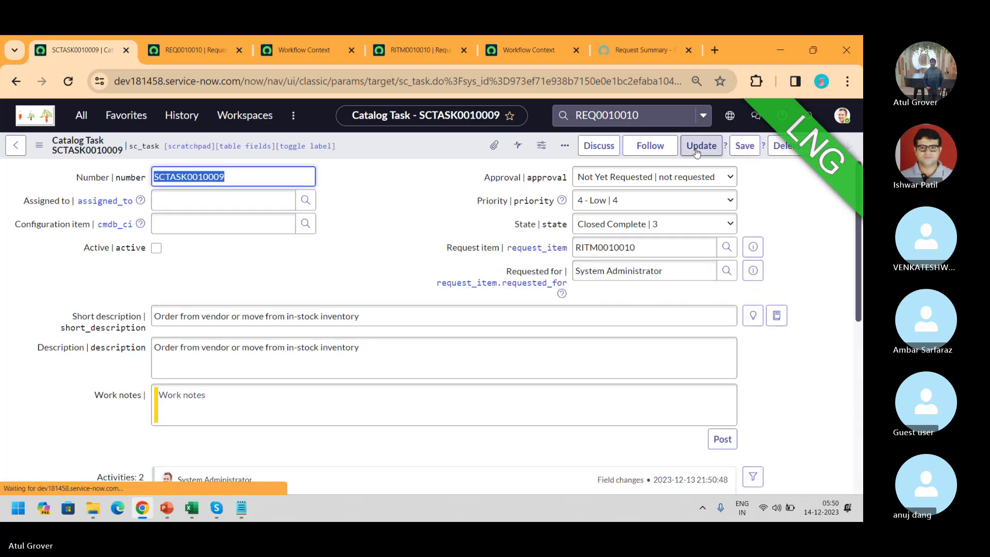
- Reload RITM0010010 and scroll to Catalog Tasks showing new task SCTASK0010010 'Receive Item'
{"action": "left_click", "coordinate": [434, 54]}
{"action": "right_click", "coordinate": [409, 147]}
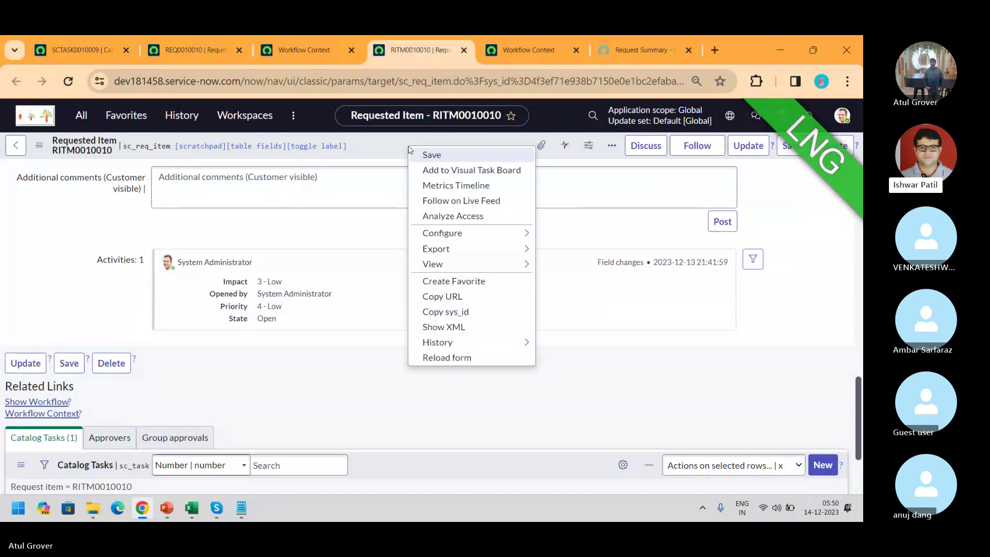
{"action": "left_click", "coordinate": [485, 362]}
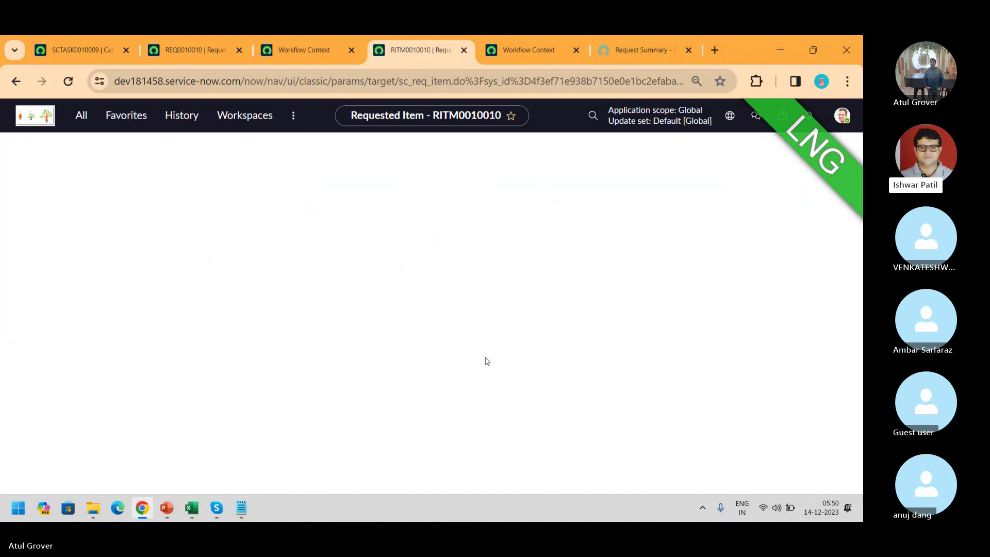
{"action": "left_click_drag", "start_coordinate": [859, 252], "coordinate": [851, 491]}
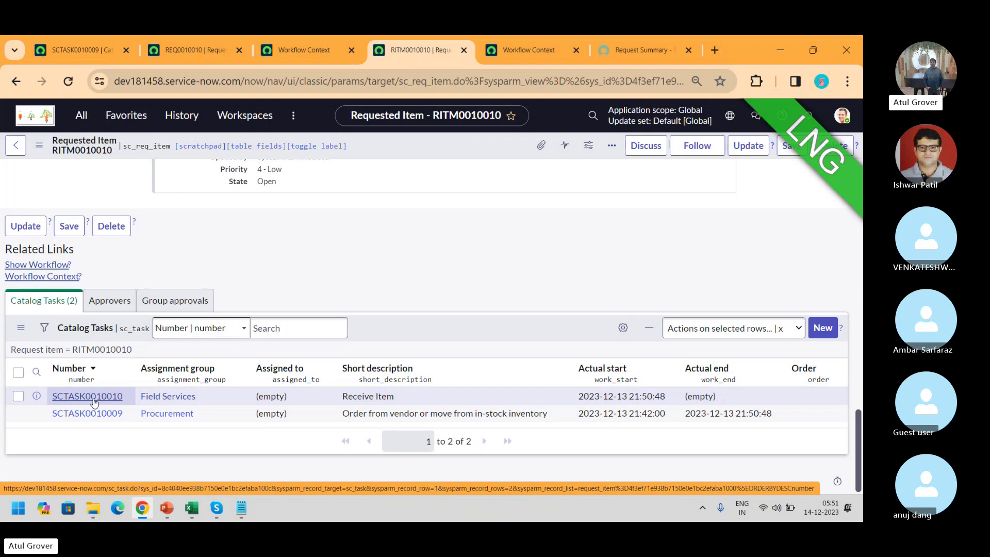
- Set the Receive Item task SCTASK0010010 to Pending, then Closed Skipped | 7, and close it
{"action": "left_click", "coordinate": [94, 400]}
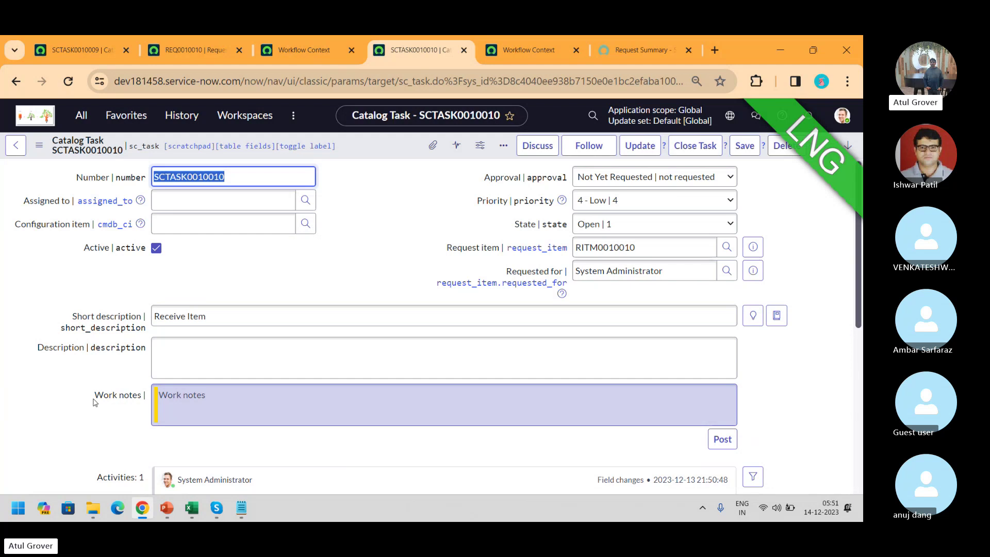
{"action": "left_click", "coordinate": [628, 223]}
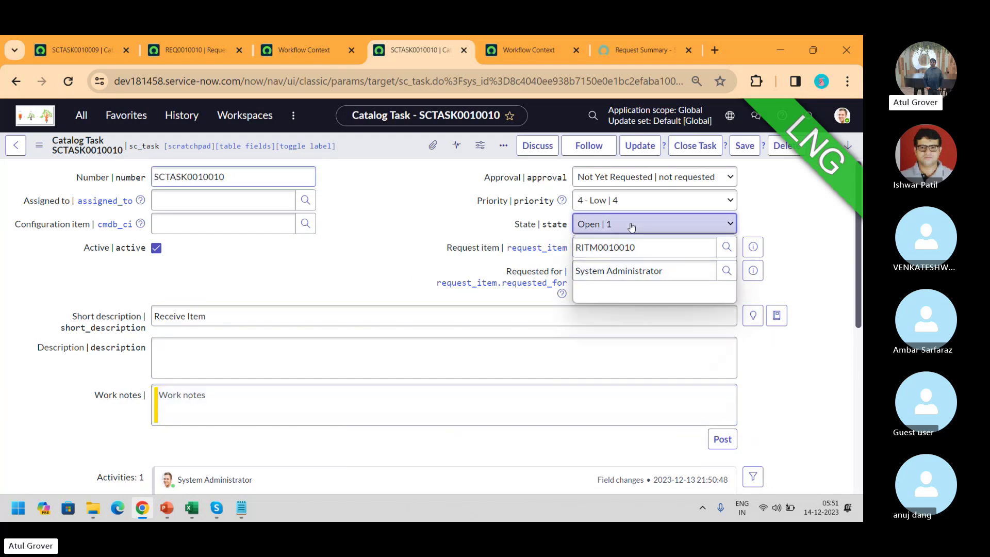
{"action": "left_click", "coordinate": [617, 241]}
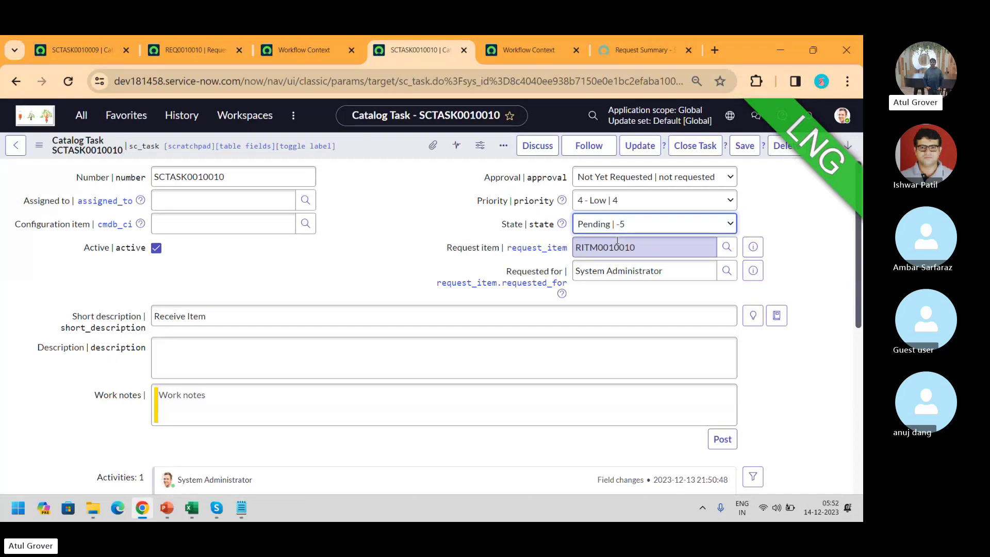
{"action": "left_click", "coordinate": [651, 224]}
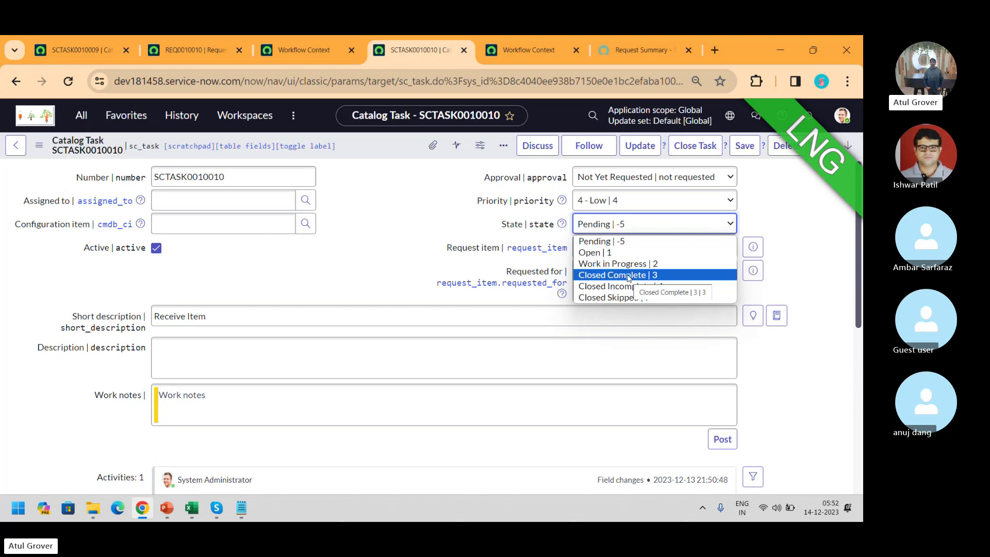
{"action": "left_click", "coordinate": [634, 301]}
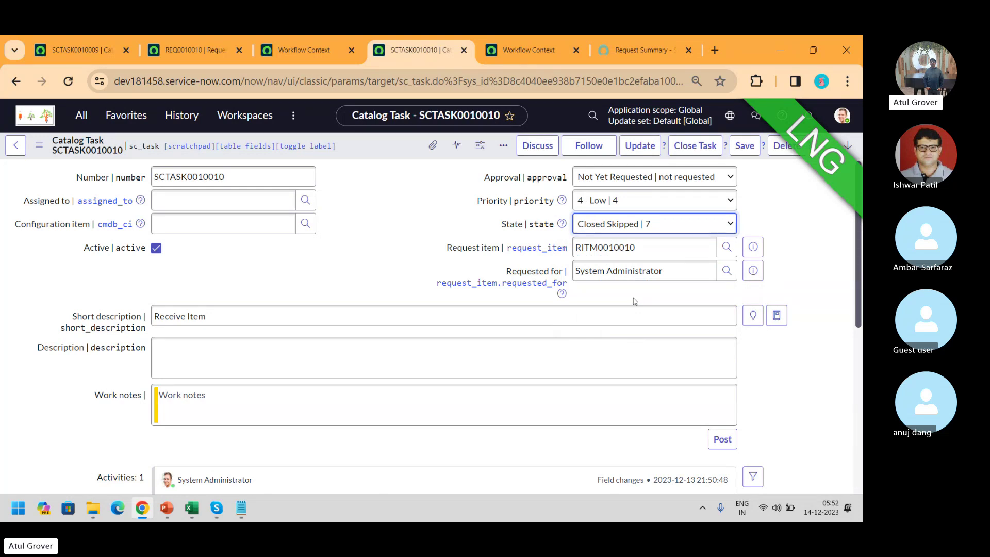
{"action": "left_click", "coordinate": [697, 149]}
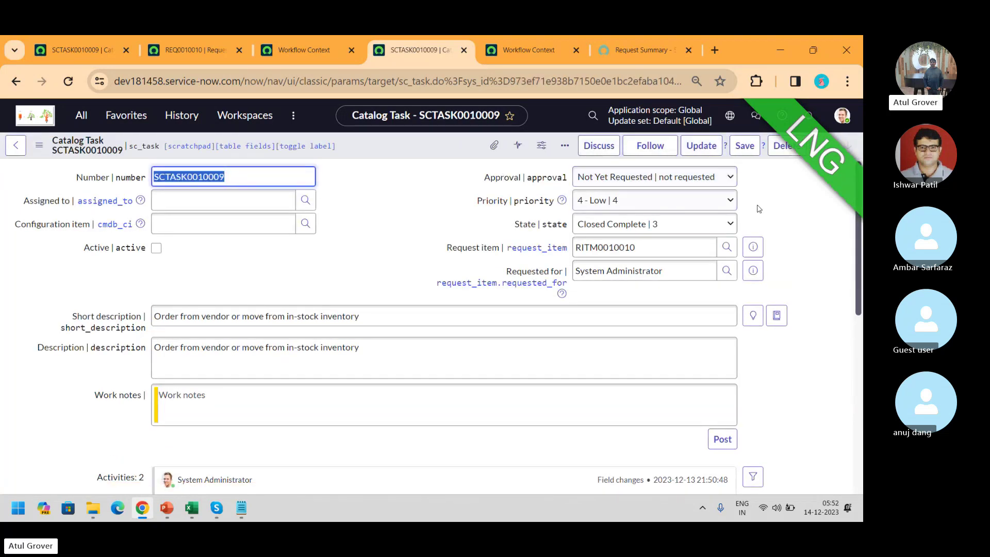
- Open RITM0010010 from the task, glance at REQ0010010, and scroll to its three catalog tasks
{"action": "left_click", "coordinate": [758, 245]}
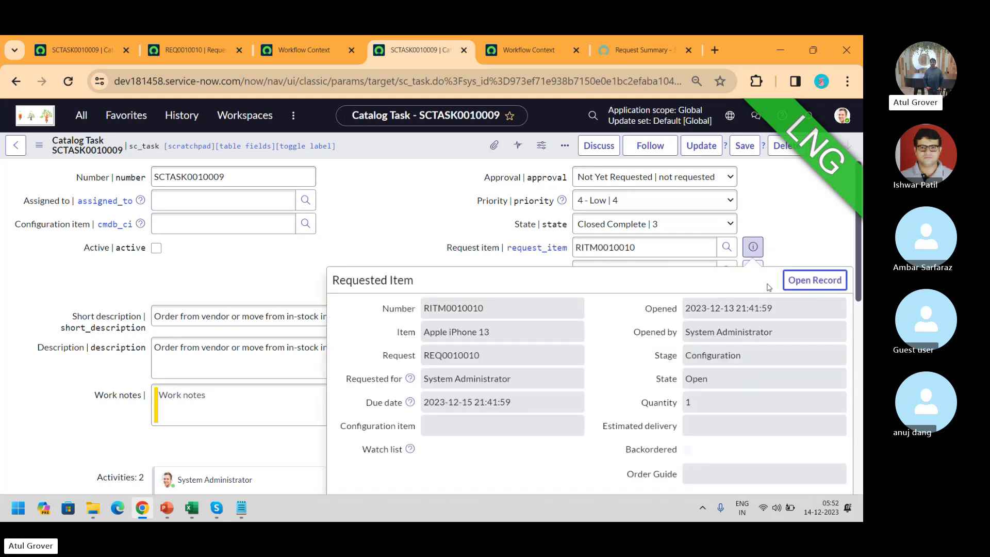
{"action": "left_click", "coordinate": [813, 283]}
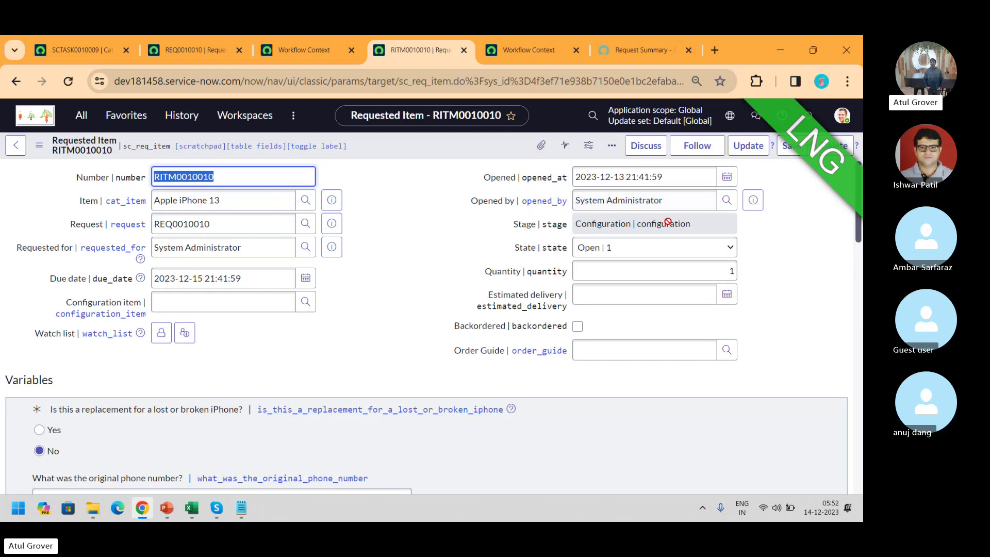
{"action": "left_click", "coordinate": [691, 223]}
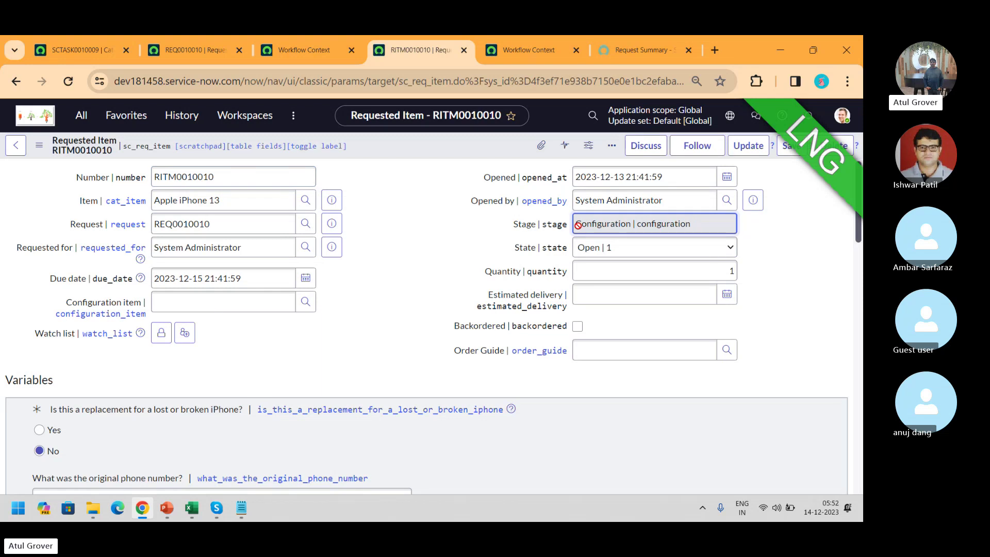
{"action": "left_click", "coordinate": [196, 49]}
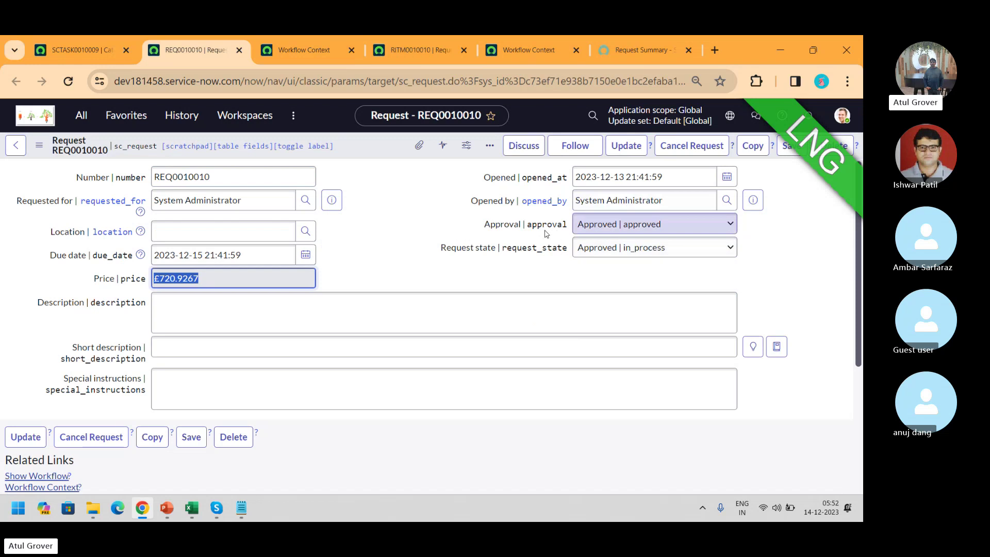
{"action": "left_click", "coordinate": [429, 50]}
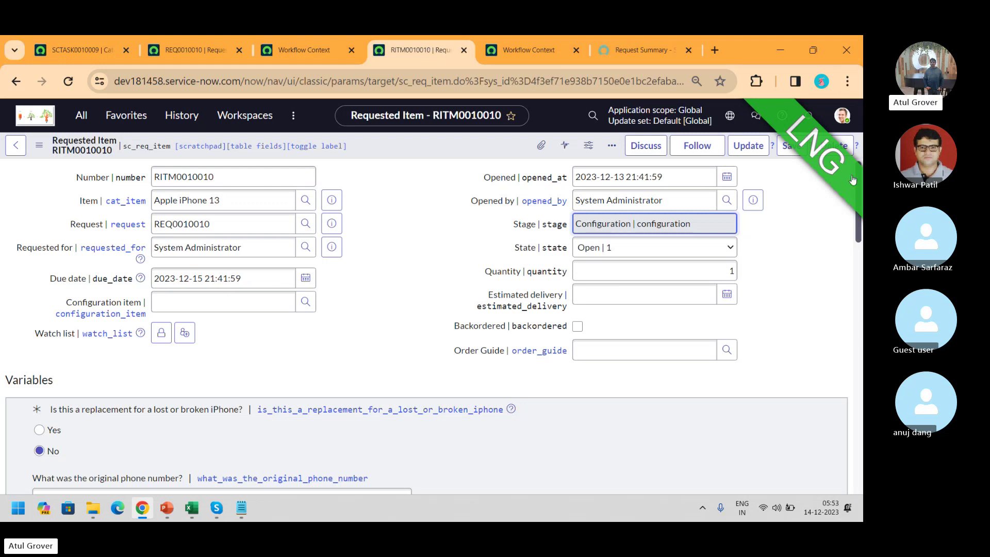
{"action": "left_click_drag", "start_coordinate": [857, 225], "coordinate": [858, 454]}
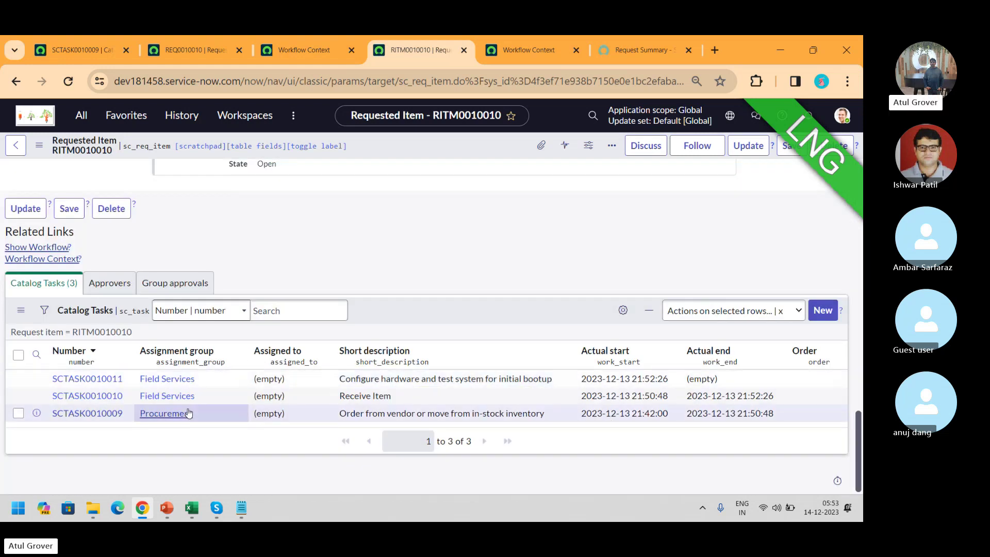
- Set the hardware configuration task SCTASK0010011 to Closed Skipped | 7 and close it
{"action": "left_click", "coordinate": [93, 379]}
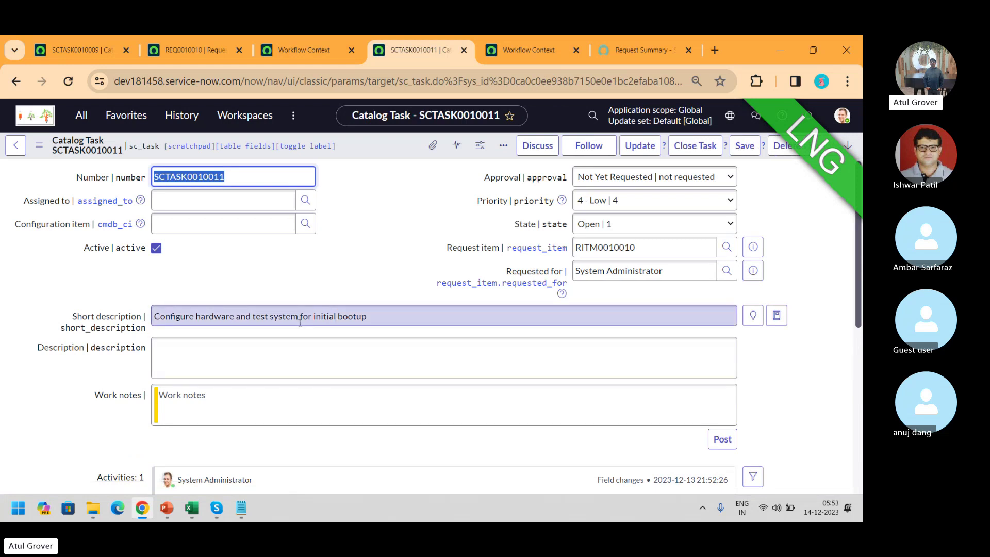
{"action": "left_click", "coordinate": [638, 227]}
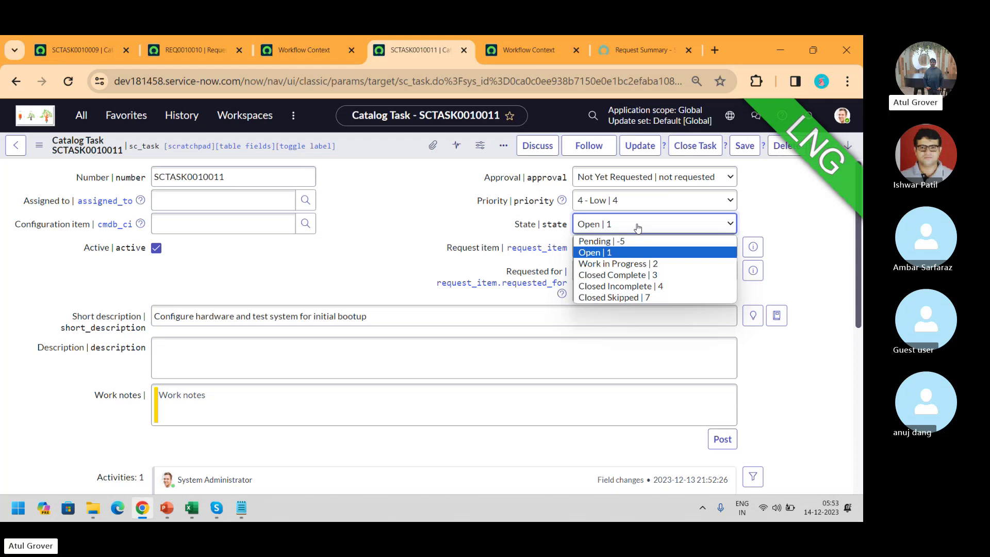
{"action": "left_click", "coordinate": [644, 298]}
{"action": "left_click", "coordinate": [692, 145]}
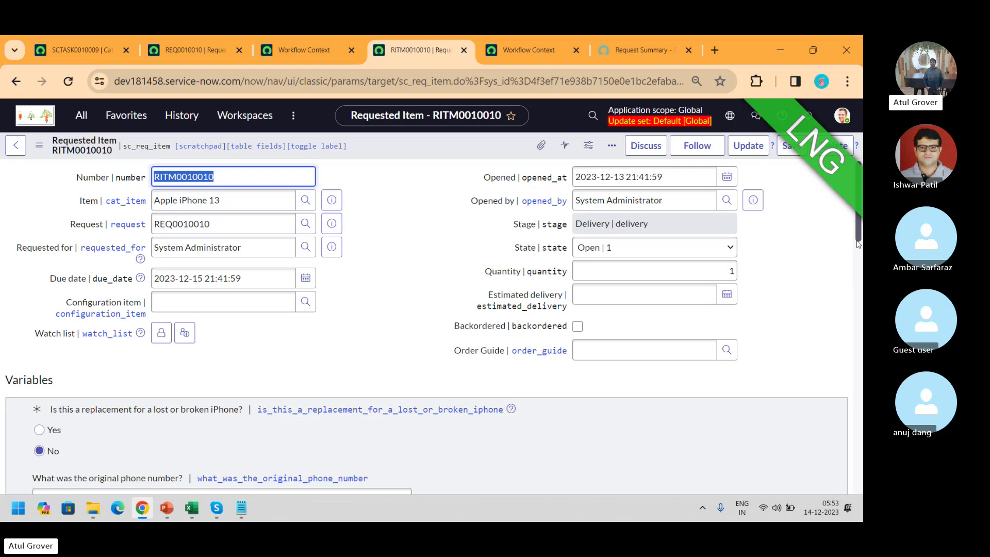
- Add State to the catalog tasks list columns, moving it three positions up
{"action": "left_click_drag", "start_coordinate": [859, 234], "coordinate": [858, 485]}
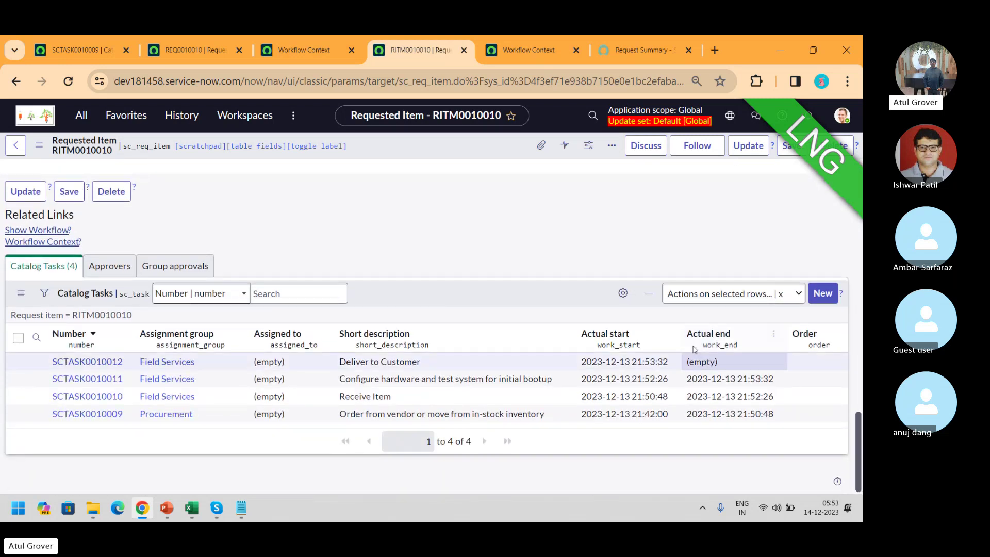
{"action": "left_click", "coordinate": [623, 294]}
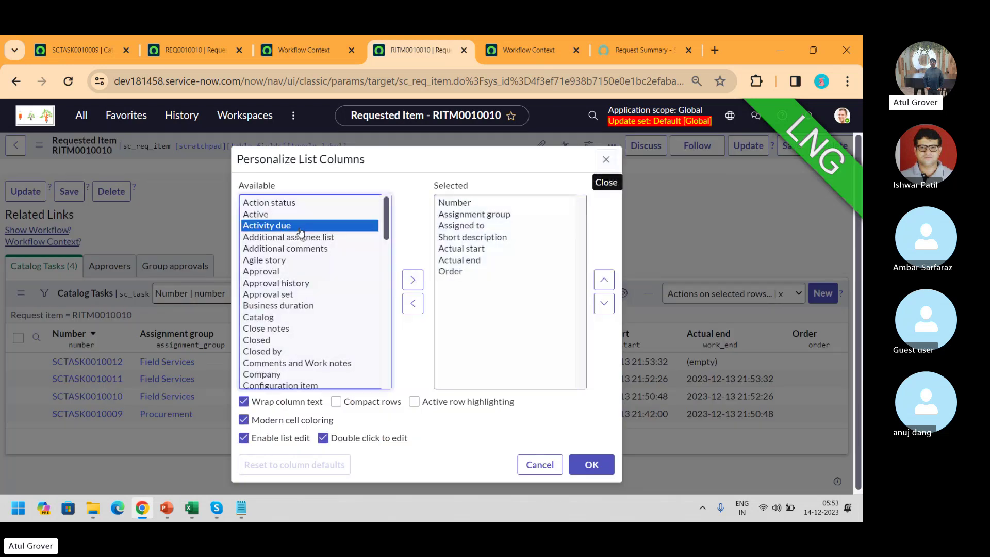
{"action": "scroll", "coordinate": [301, 232], "scroll_direction": "down", "scroll_amount": 10}
{"action": "left_click", "coordinate": [254, 380]}
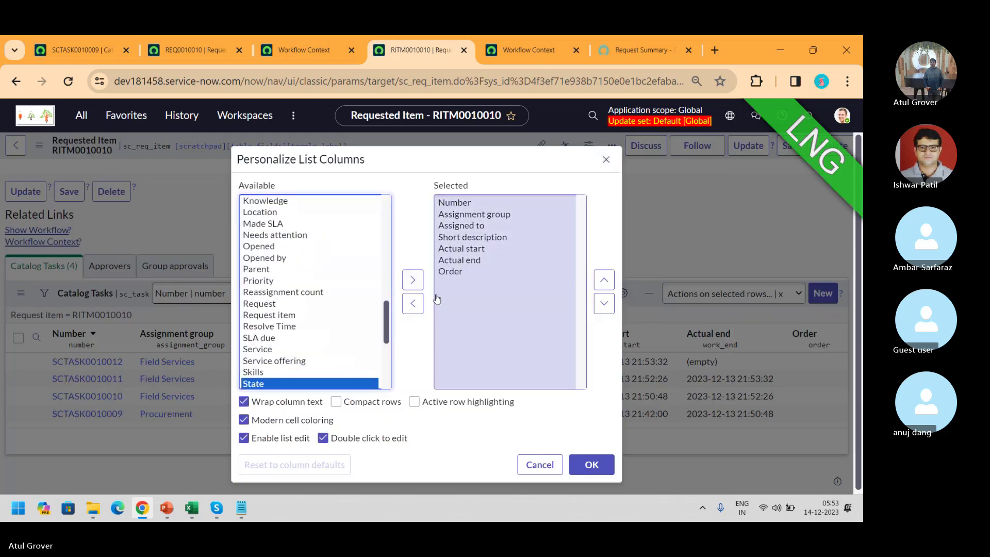
{"action": "left_click", "coordinate": [413, 279]}
{"action": "left_click", "coordinate": [603, 281]}
{"action": "left_click", "coordinate": [603, 280]}
{"action": "left_click", "coordinate": [603, 281]}
{"action": "left_click", "coordinate": [603, 280]}
{"action": "left_click", "coordinate": [595, 467]}
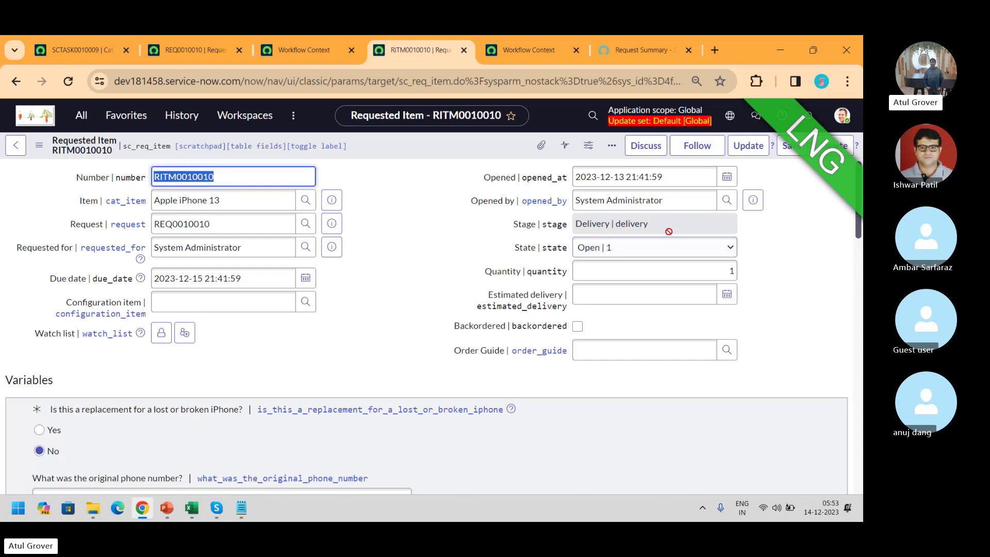
- Open the still-Open 'Deliver to Customer' task SCTASK0010012 from the Catalog Tasks list
{"action": "scroll", "coordinate": [860, 232], "scroll_direction": "down", "scroll_amount": 20}
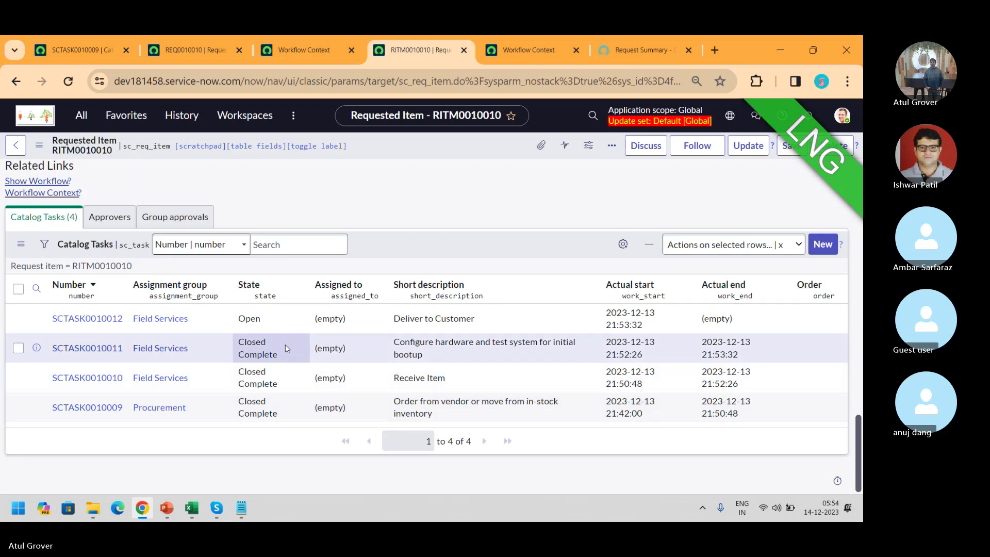
{"action": "left_click", "coordinate": [98, 320]}
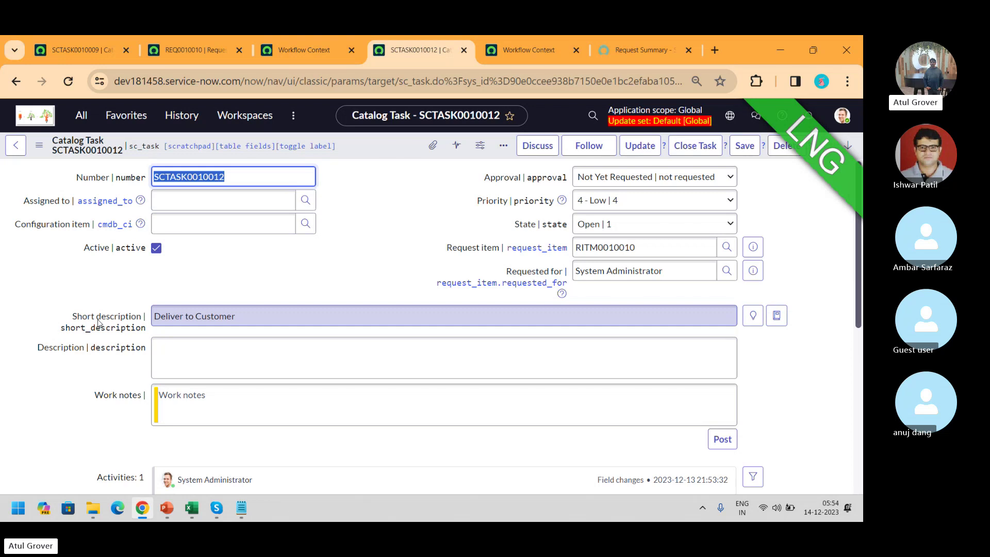
- Set SCTASK0010012's state to Closed Incomplete | 4, then switch to the Skype call window
{"action": "left_click", "coordinate": [613, 227]}
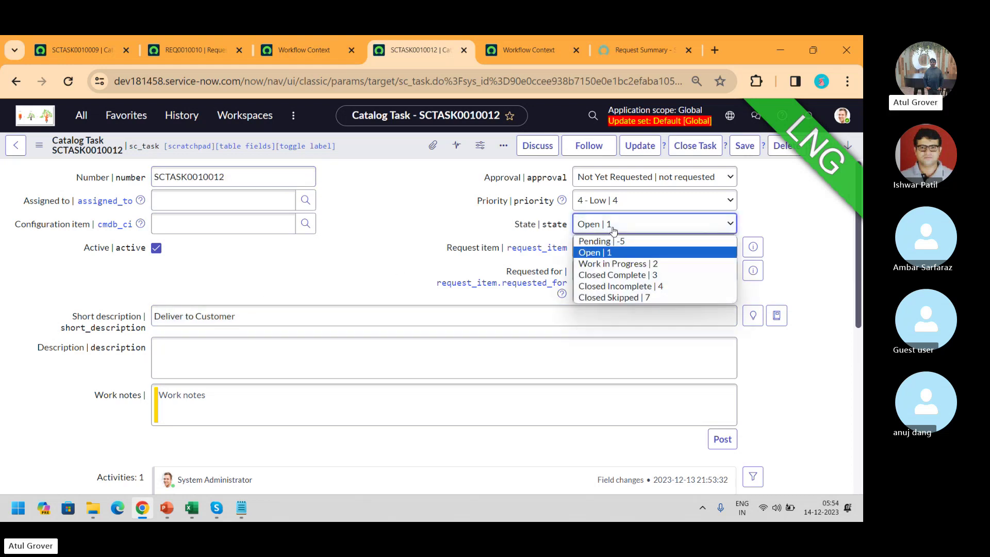
{"action": "left_click", "coordinate": [620, 286]}
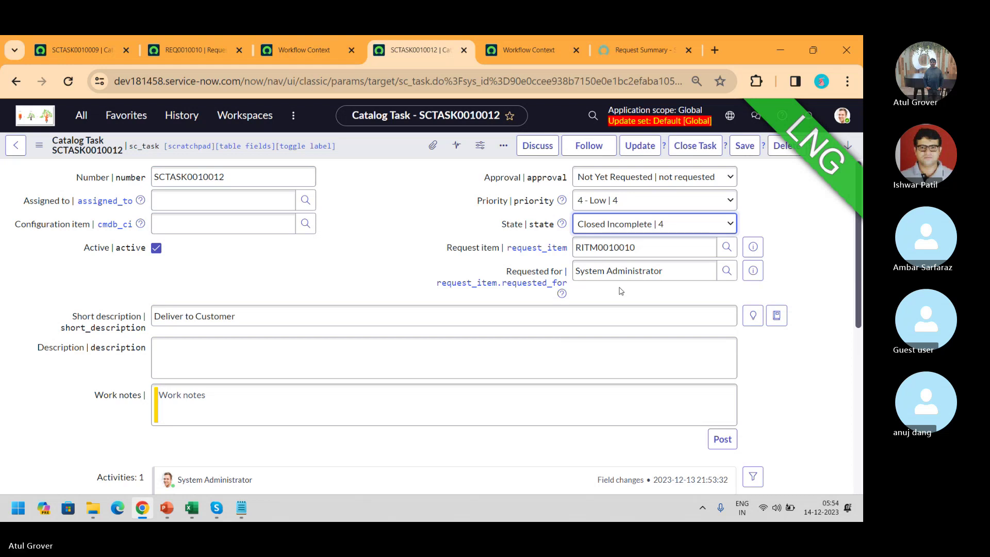
{"action": "key", "text": "alt+Tab"}
{"action": "key", "text": "Tab"}
{"action": "key", "text": "Tab"}
{"action": "key", "text": "Tab"}
{"action": "key", "text": "Left"}
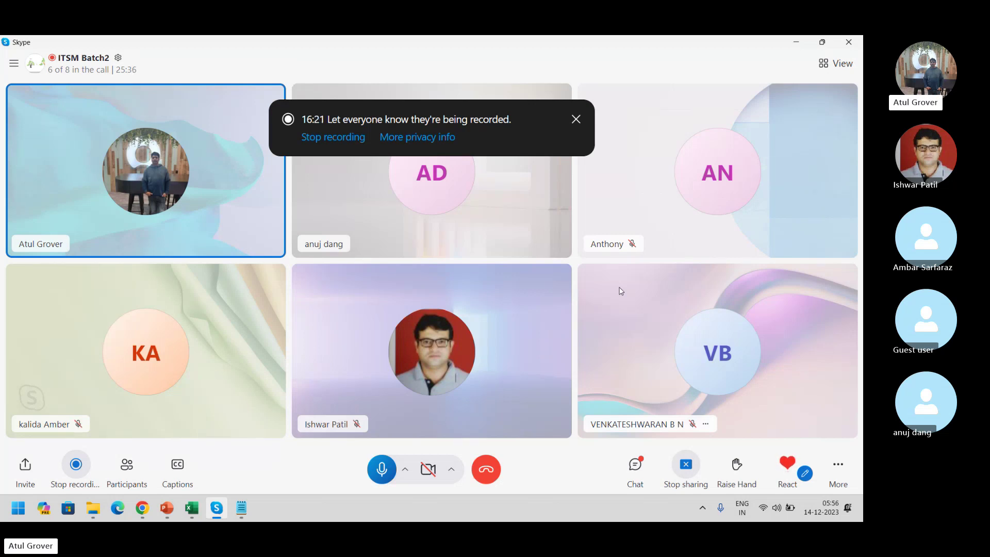
- Switch back from Skype to the SCTASK0010012 form in Chrome
{"action": "key", "text": "alt+Tab"}
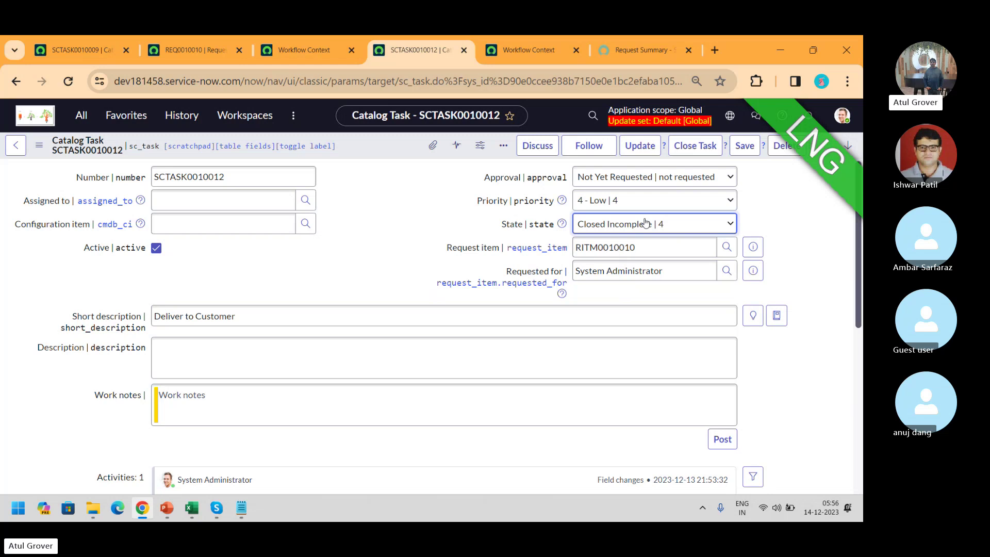
- Save SCTASK0010012 and open requested item RITM0010010 in a new tab
{"action": "right_click", "coordinate": [375, 146]}
{"action": "left_click", "coordinate": [386, 154]}
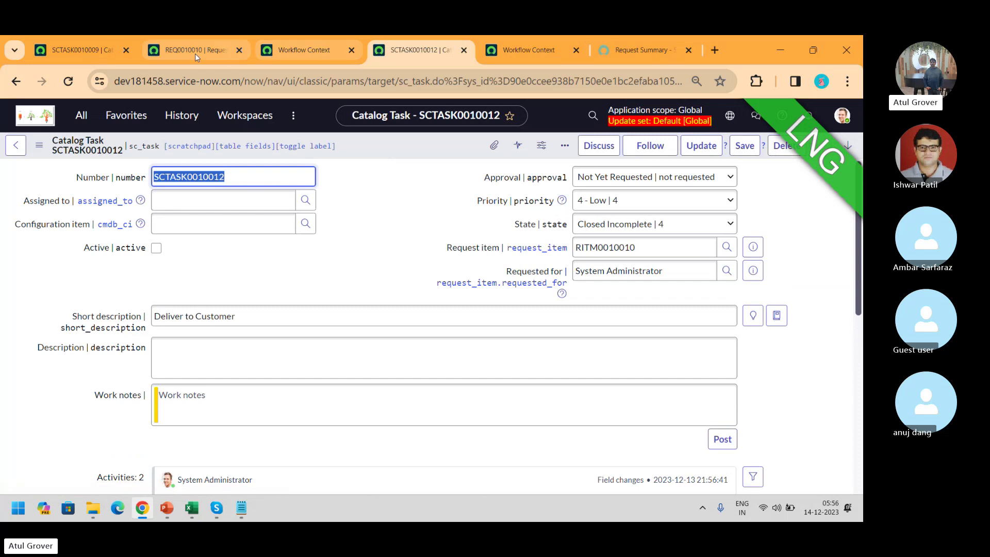
{"action": "left_click", "coordinate": [752, 249]}
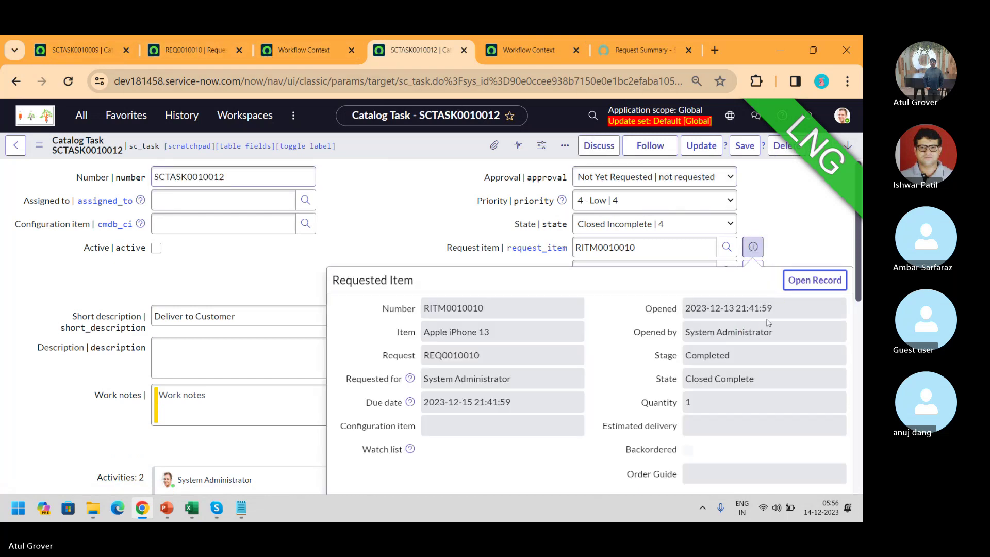
{"action": "middle_click", "coordinate": [814, 279]}
{"action": "left_click", "coordinate": [450, 49]}
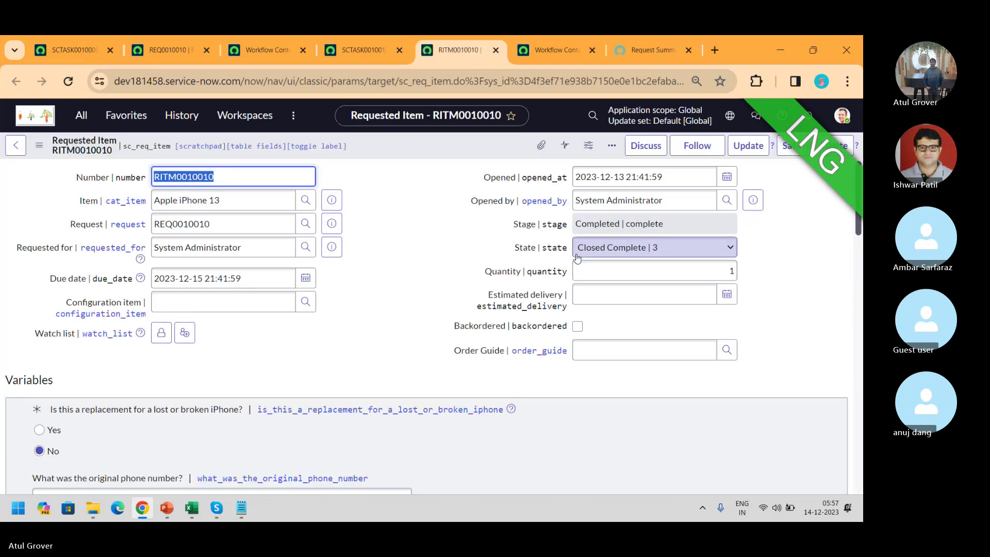
- Verify RITM0010010 shows Closed Complete, view REQ0010010 as Closed Complete, then bring up Notepad
{"action": "left_click", "coordinate": [663, 248]}
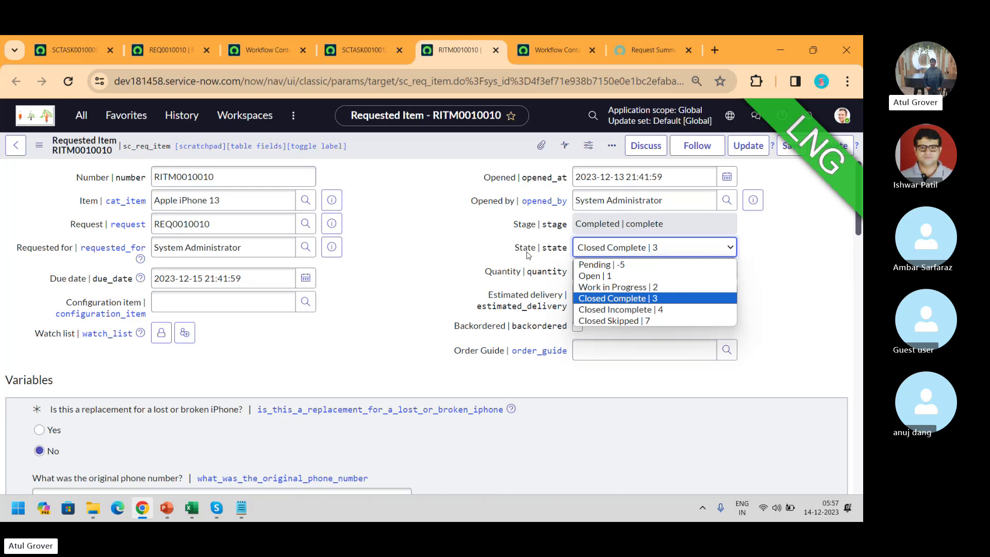
{"action": "left_click", "coordinate": [481, 246]}
{"action": "left_click", "coordinate": [668, 223]}
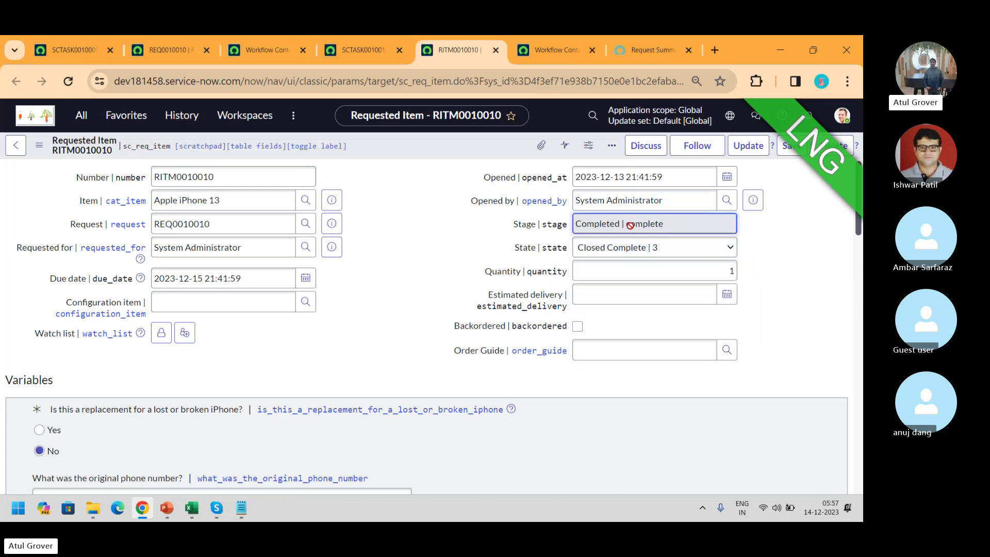
{"action": "key", "text": "ctrl+Page_Up"}
{"action": "key", "text": "ctrl+Page_Up"}
{"action": "key", "text": "ctrl+Page_Up"}
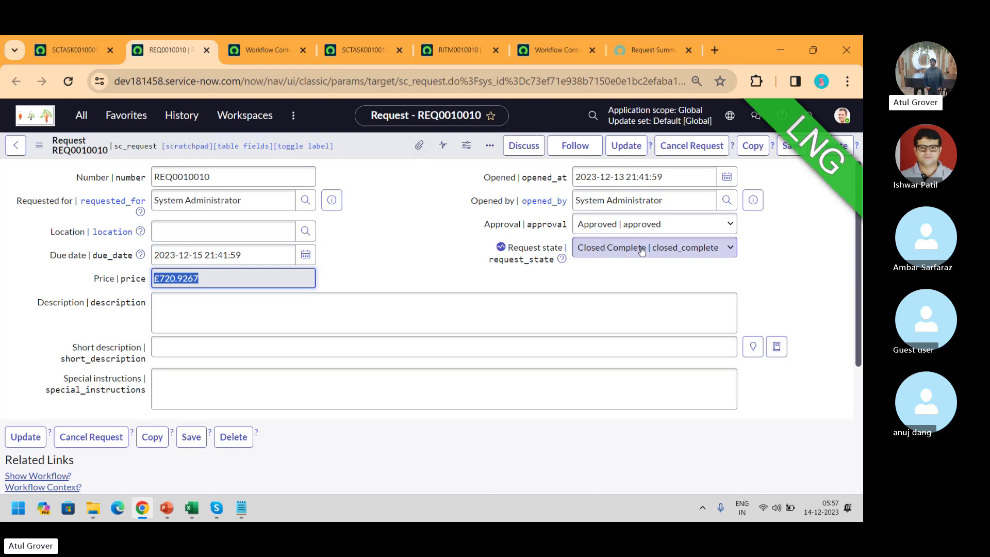
{"action": "key", "text": "alt+Tab"}
{"action": "key", "text": "alt+Tab"}
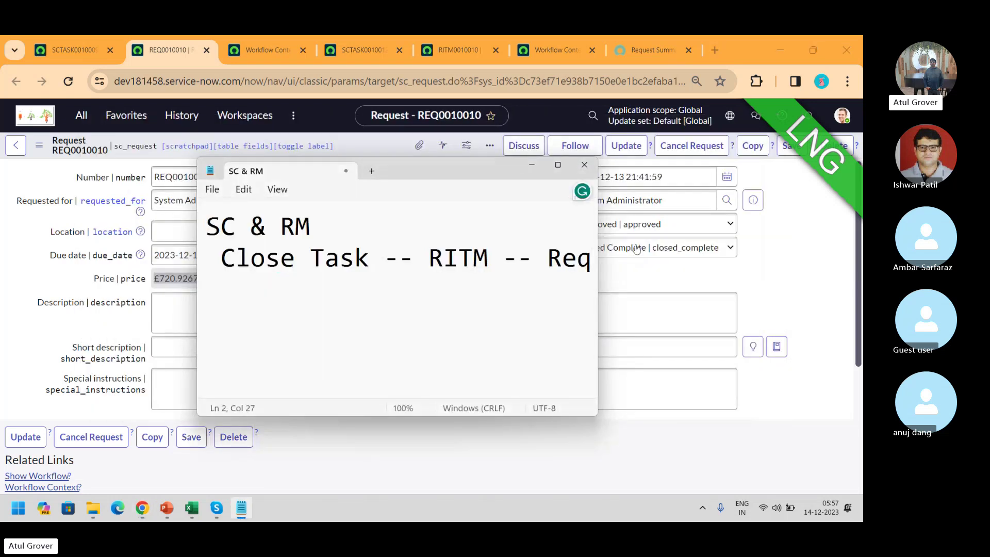
- Review the Close Task and RITM lines of the notes, then return to Chrome
{"action": "left_click_drag", "start_coordinate": [369, 259], "coordinate": [233, 267]}
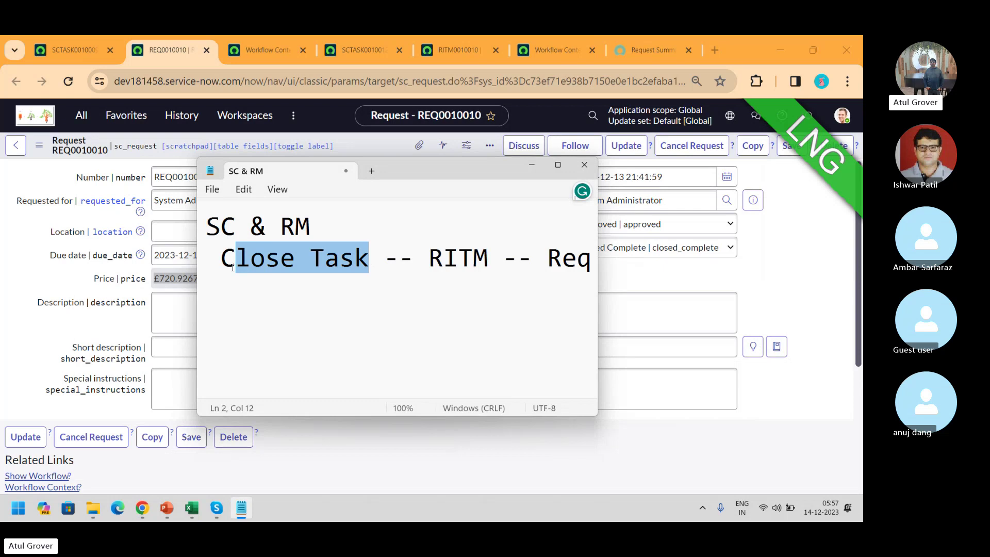
{"action": "left_click", "coordinate": [479, 263]}
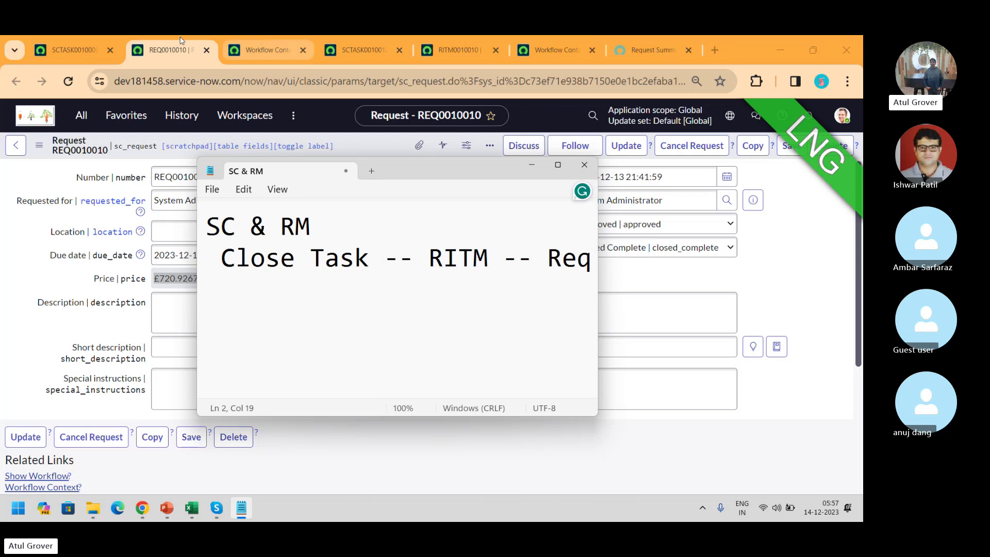
{"action": "left_click", "coordinate": [69, 51]}
- Launch Flow Designer from the All menu by filtering for 'flow des'
{"action": "left_click", "coordinate": [69, 51]}
{"action": "left_click", "coordinate": [81, 115]}
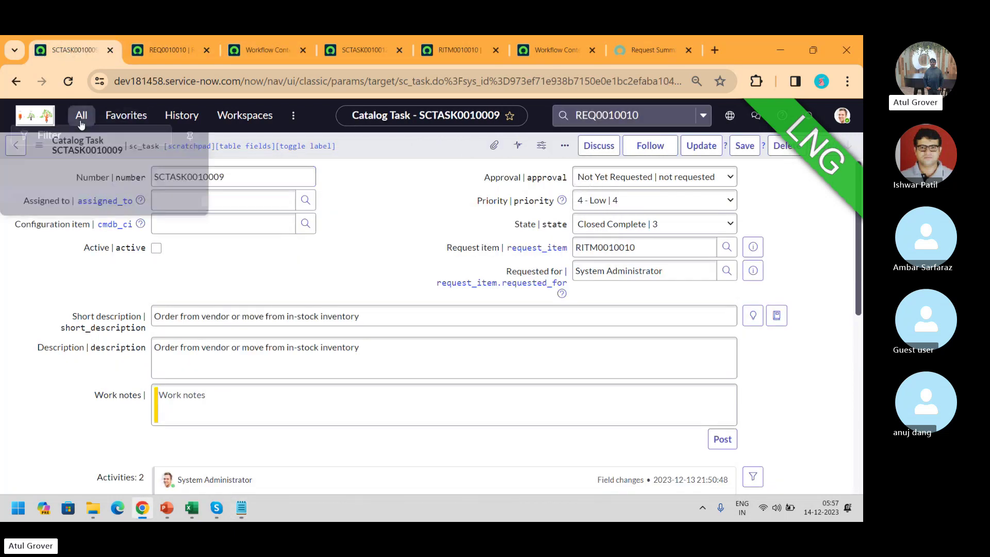
{"action": "type", "text": "flow des"}
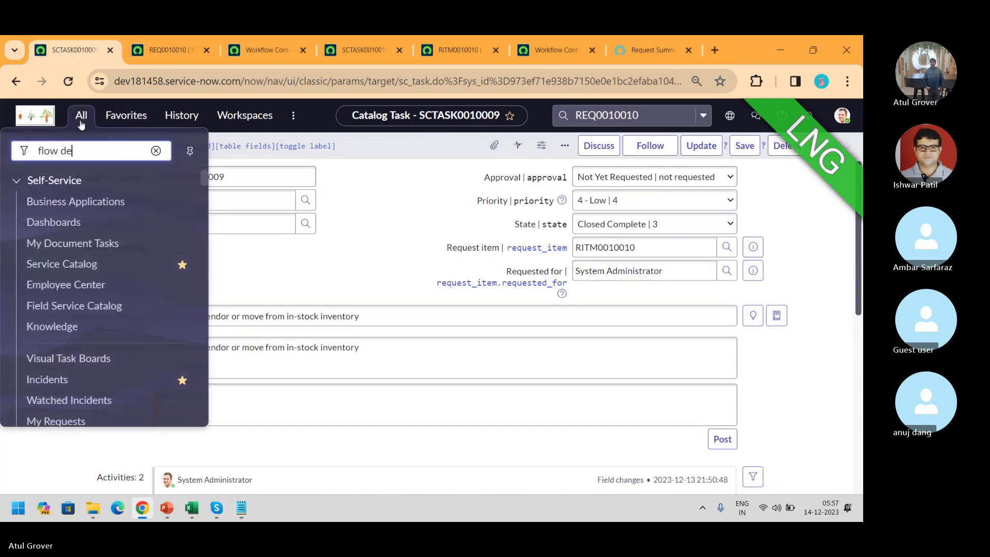
{"action": "left_click", "coordinate": [84, 276]}
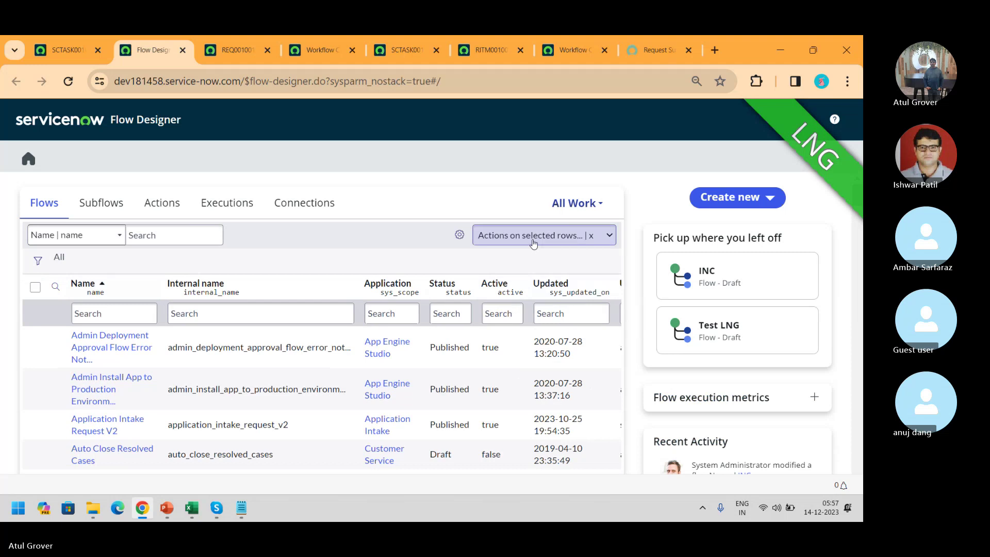
- Filter flows by the name '*request' and open the Service Catalog item request flow
{"action": "left_click", "coordinate": [126, 317]}
{"action": "type", "text": "*requ"}
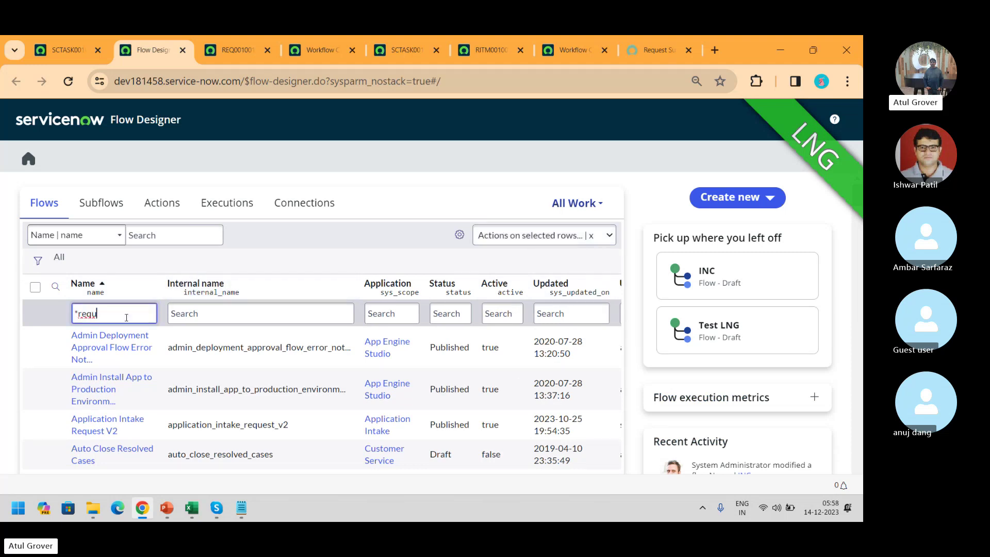
{"action": "type", "text": "est"}
{"action": "key", "text": "Return"}
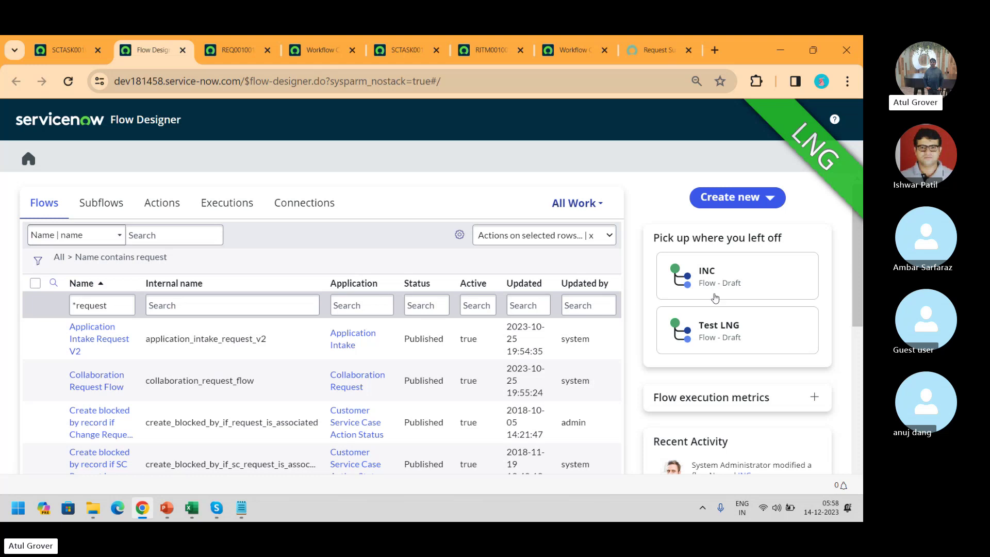
{"action": "left_click_drag", "start_coordinate": [859, 277], "coordinate": [858, 385]}
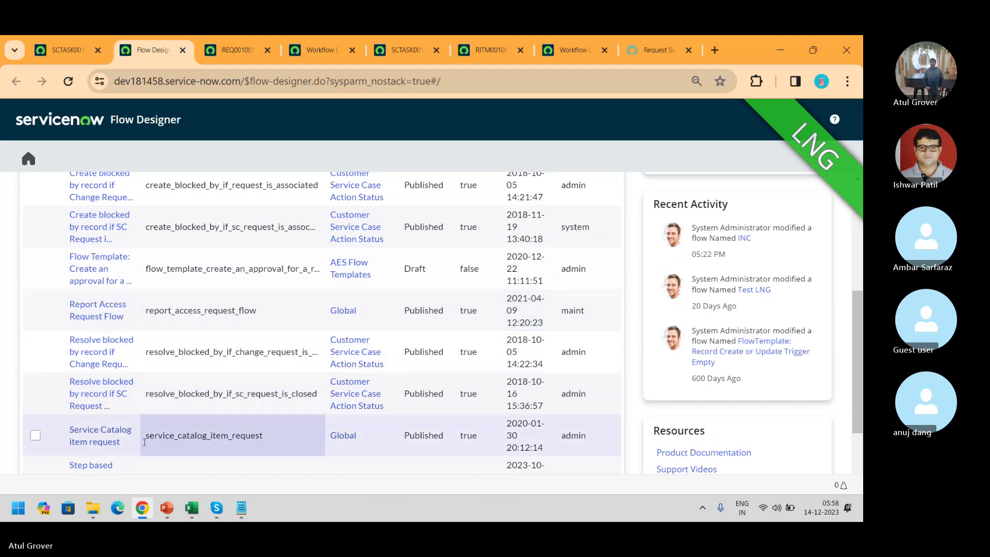
{"action": "scroll", "coordinate": [85, 473], "scroll_direction": "down", "scroll_amount": 2}
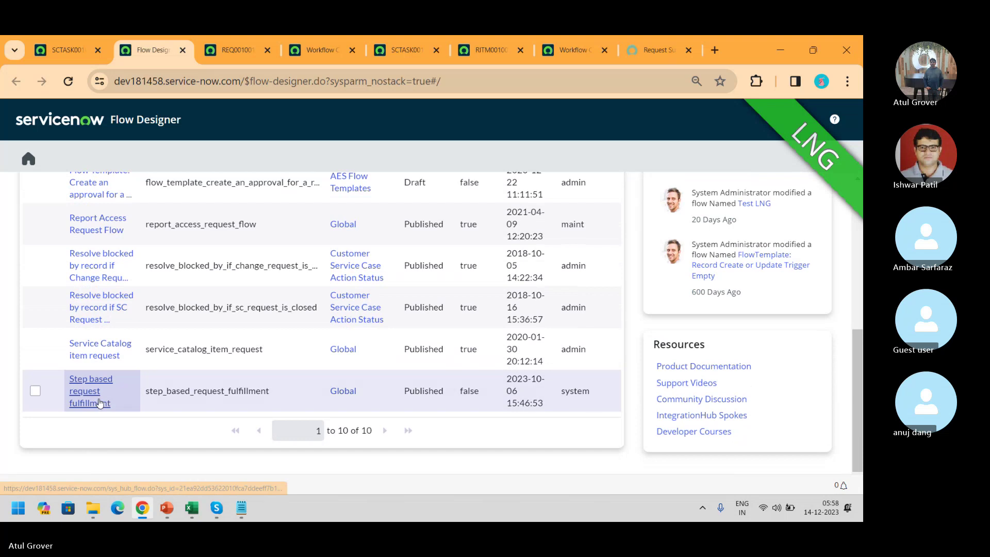
{"action": "left_click", "coordinate": [93, 350]}
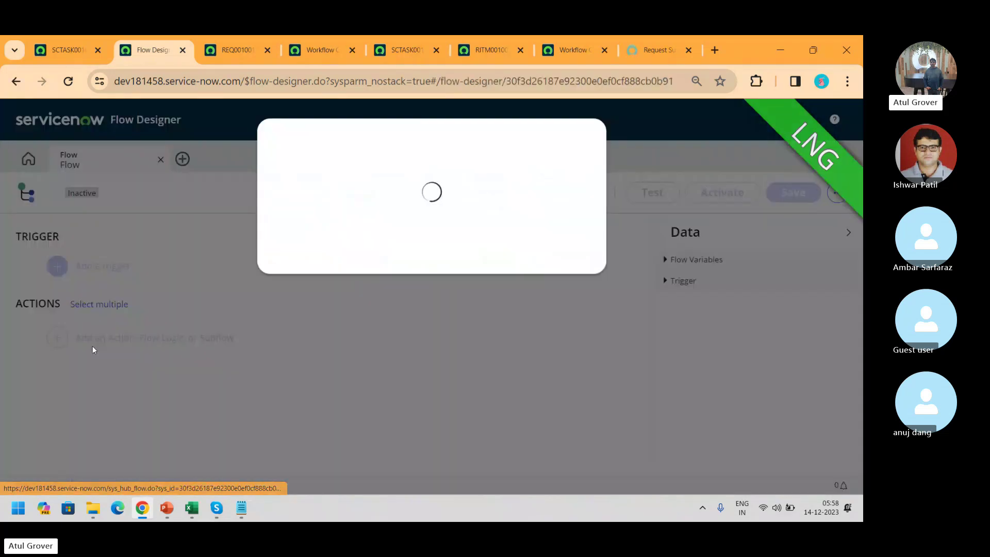
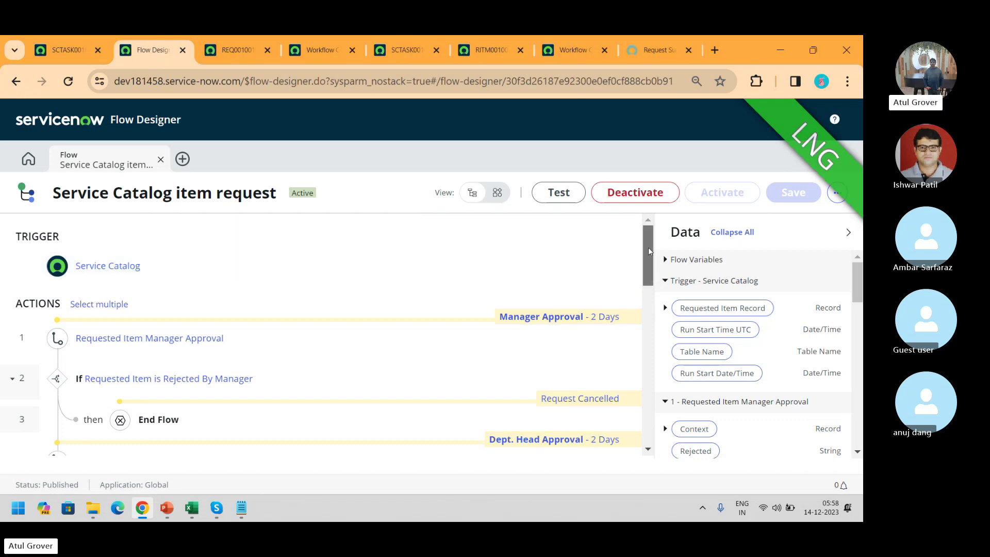
- Expand the 'If Requested Item is Rejected By Manager' step to show its true condition
{"action": "left_click_drag", "start_coordinate": [648, 247], "coordinate": [648, 275]}
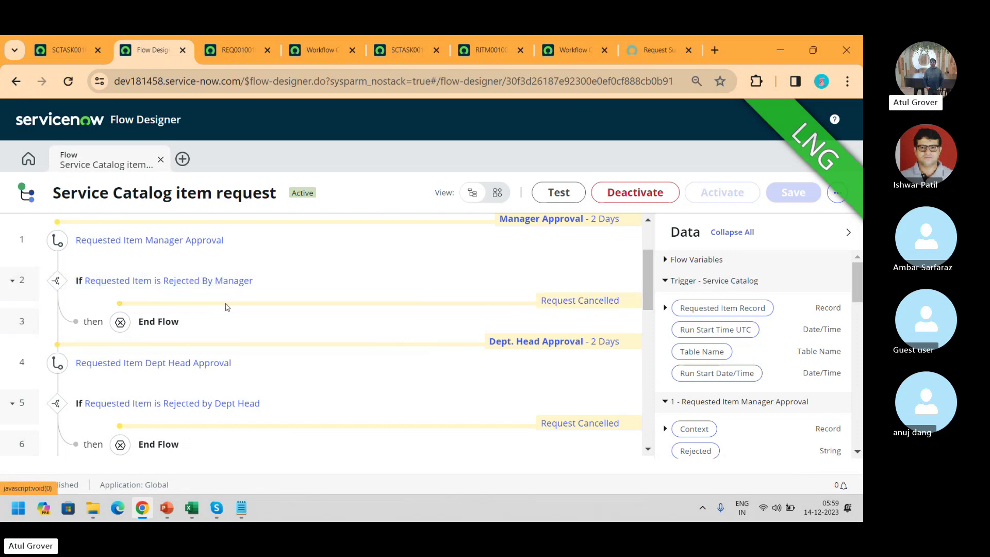
{"action": "left_click", "coordinate": [212, 282]}
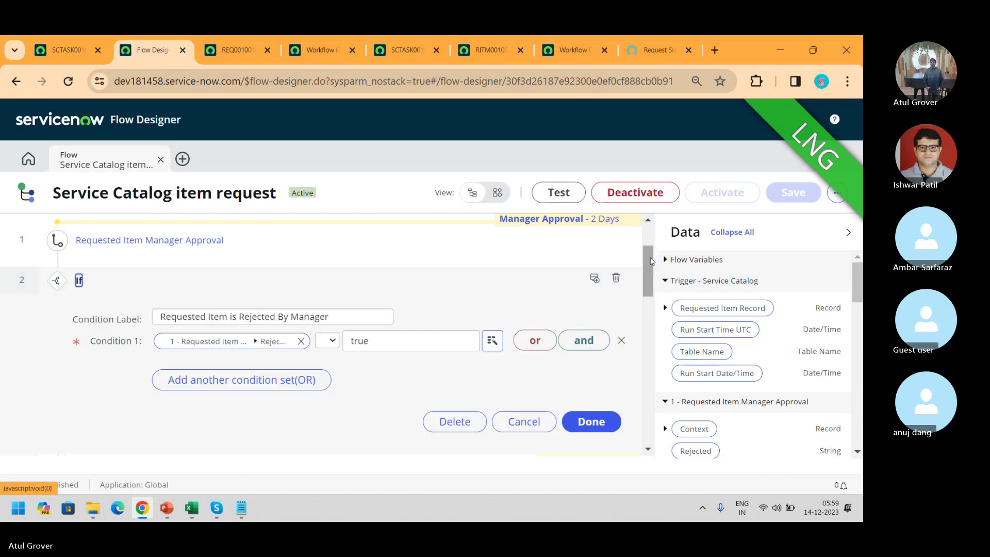
{"action": "left_click_drag", "start_coordinate": [651, 260], "coordinate": [650, 317]}
{"action": "scroll", "coordinate": [611, 308], "scroll_direction": "up", "scroll_amount": 3}
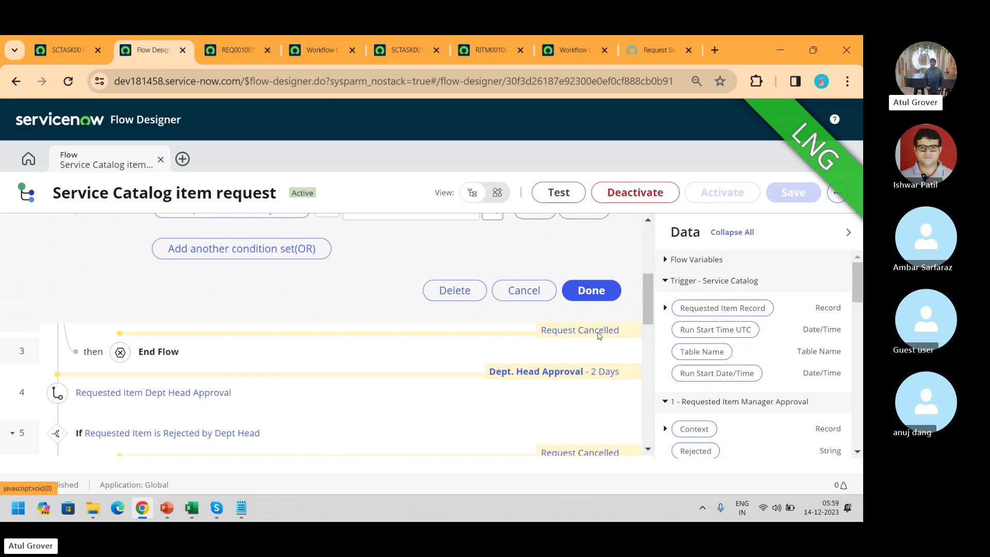
- Switch the flow to Diagram view and close the Flow Logic Properties panel
{"action": "left_click", "coordinate": [498, 192]}
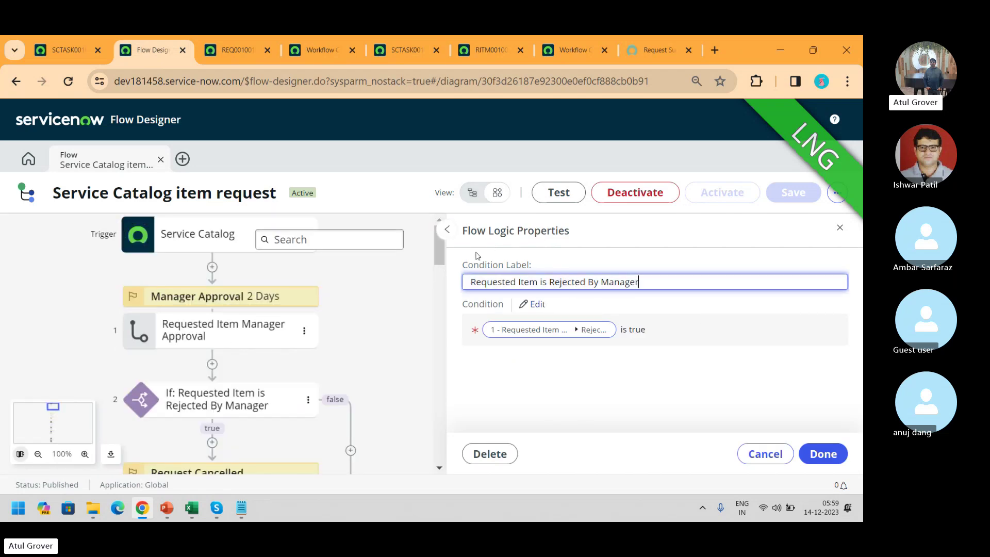
{"action": "left_click", "coordinate": [841, 229]}
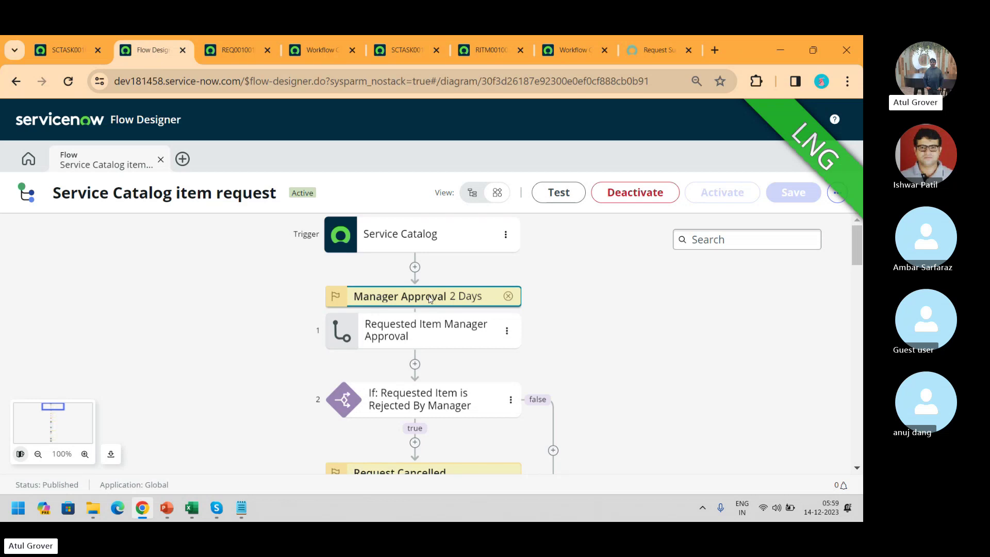
- Start a new Stage below step 1, list existing stages, then view the Procurement Process Flow - Mobile workflow
{"action": "left_click", "coordinate": [414, 267]}
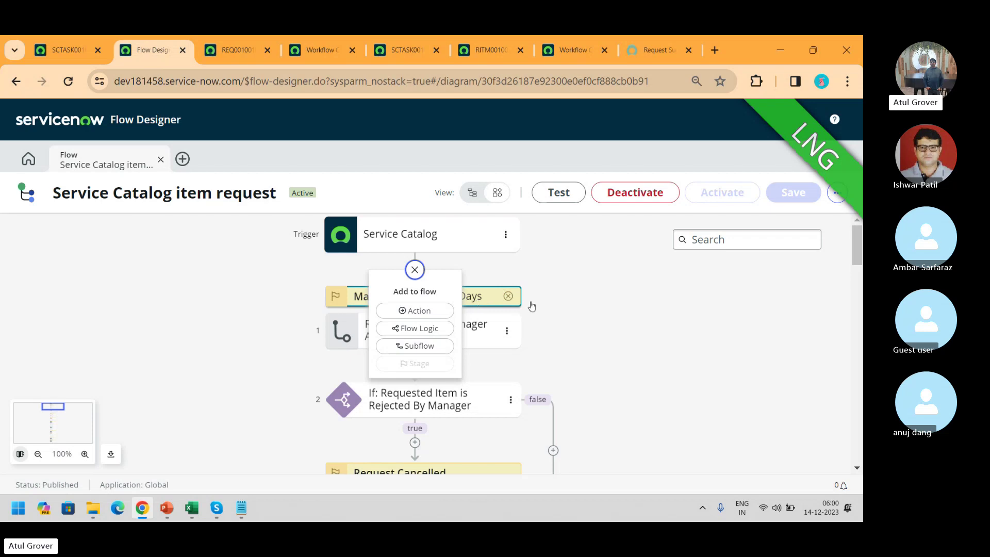
{"action": "left_click", "coordinate": [581, 307]}
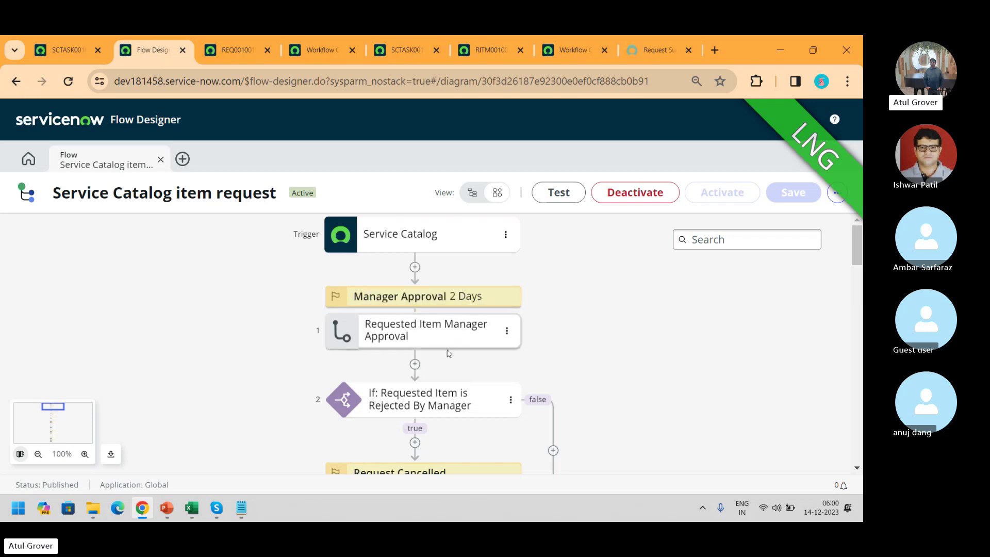
{"action": "left_click", "coordinate": [415, 367]}
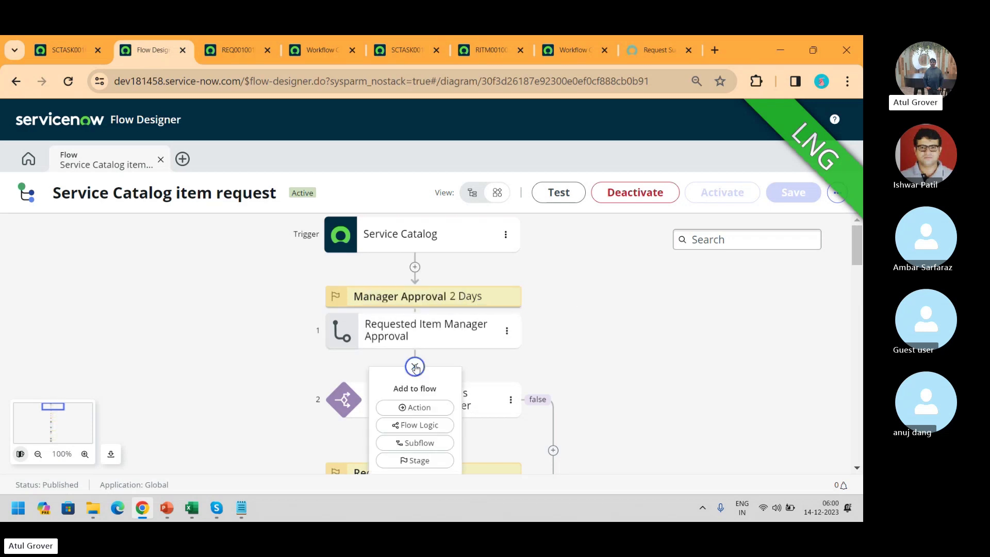
{"action": "left_click", "coordinate": [426, 461]}
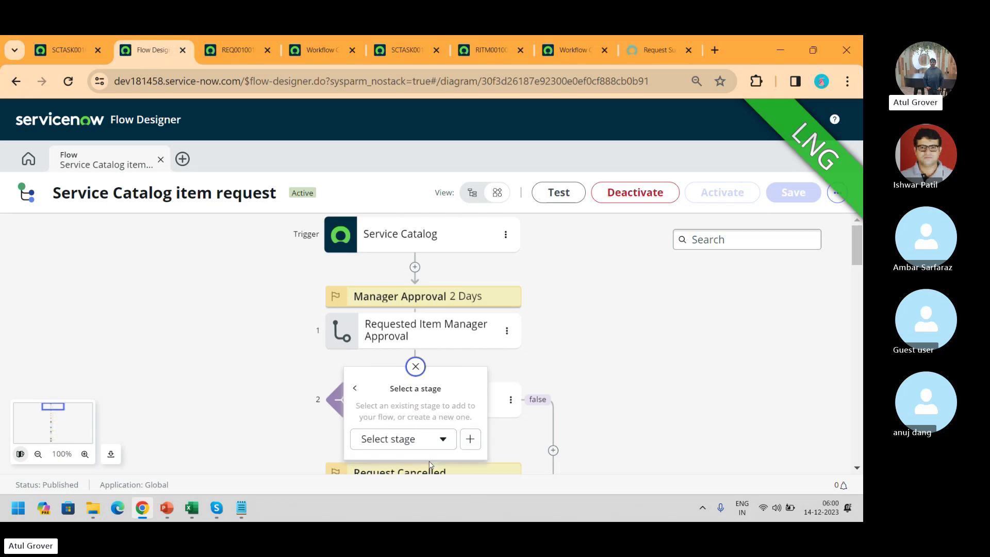
{"action": "left_click", "coordinate": [439, 442]}
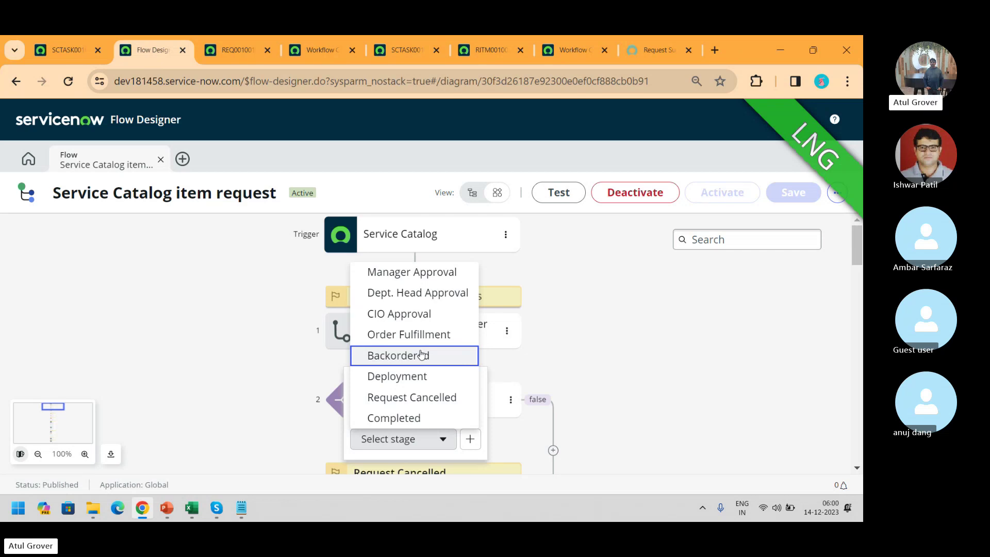
{"action": "left_click", "coordinate": [567, 50]}
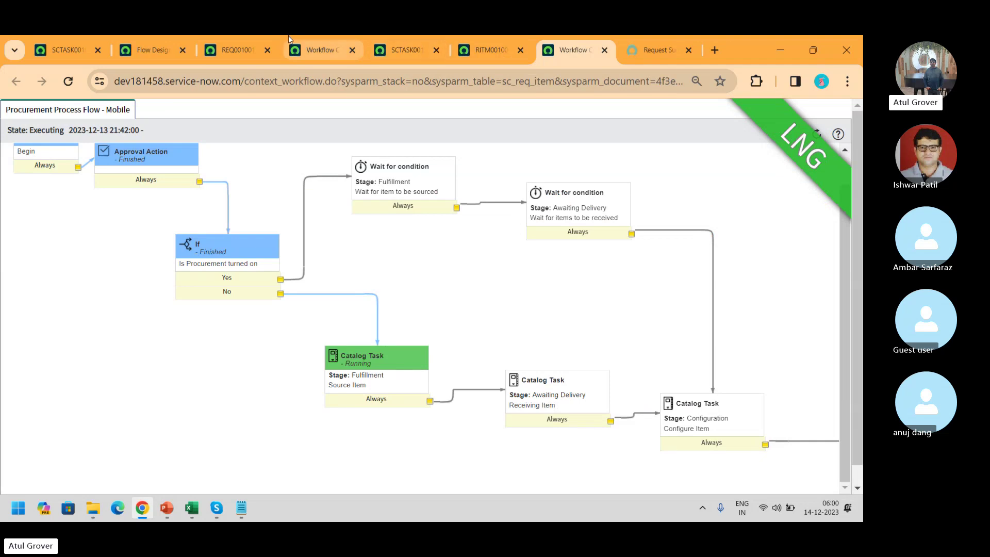
- Glance at the Service Catalog Request workflow, then return to Flow Designer
{"action": "left_click", "coordinate": [315, 53]}
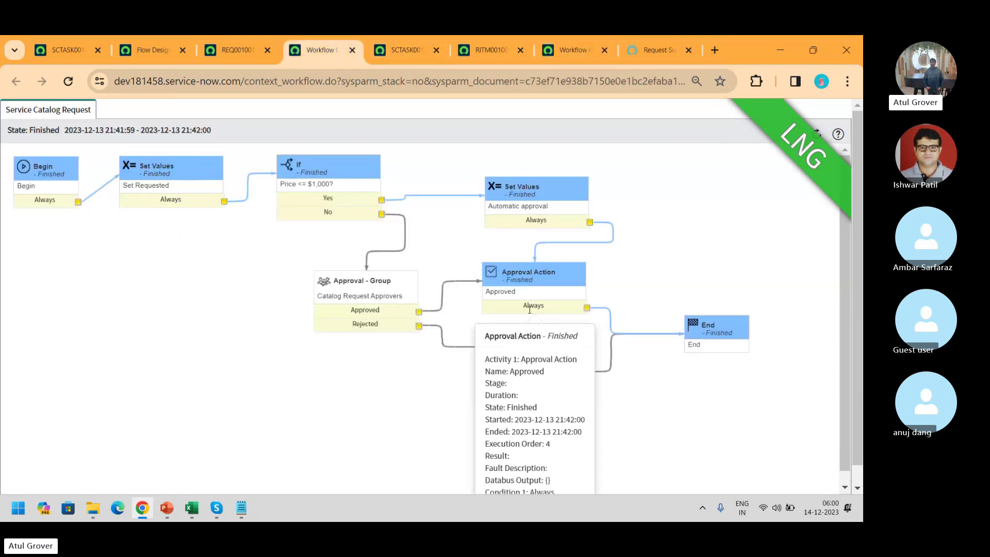
{"action": "left_click", "coordinate": [150, 47]}
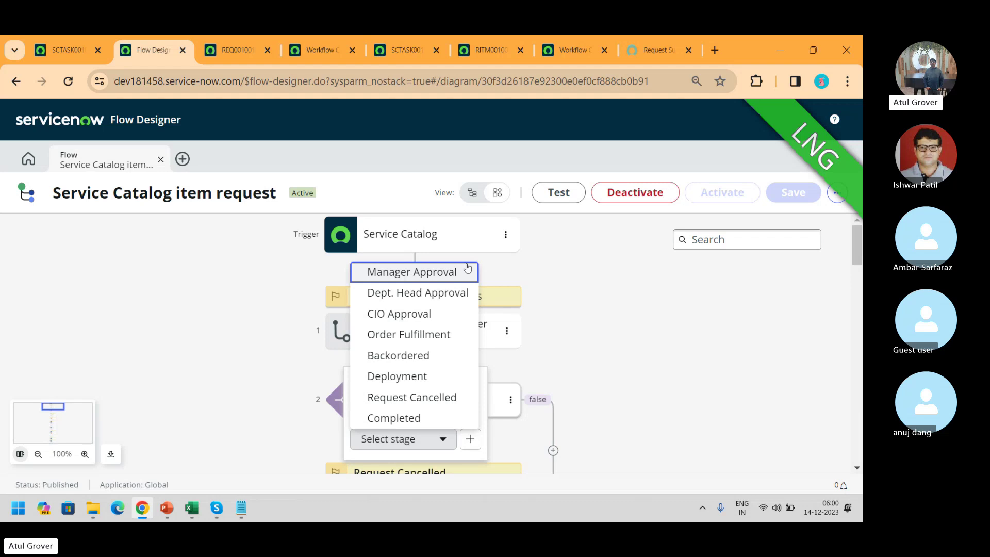
- From the SCTASK tab, filter the navigator for 'maintain ite' and open Maintain Items
{"action": "left_click", "coordinate": [48, 46]}
{"action": "left_click", "coordinate": [81, 114]}
{"action": "type", "text": "mai"}
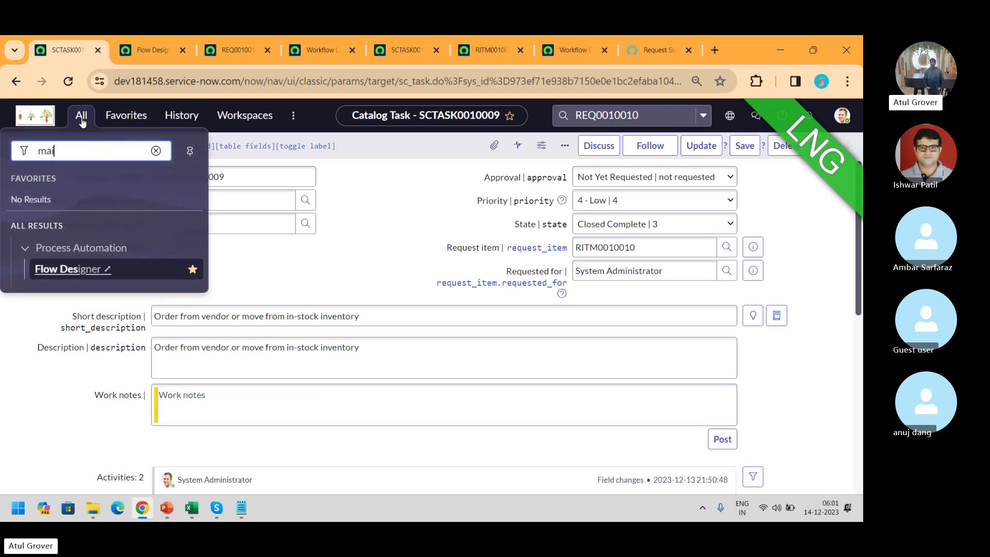
{"action": "type", "text": "ntain ite"}
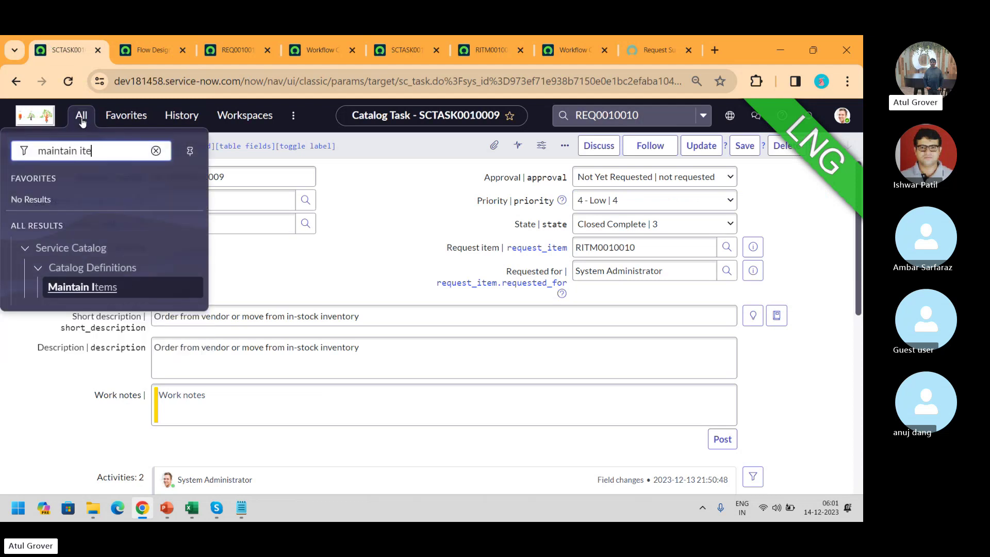
{"action": "left_click", "coordinate": [95, 290]}
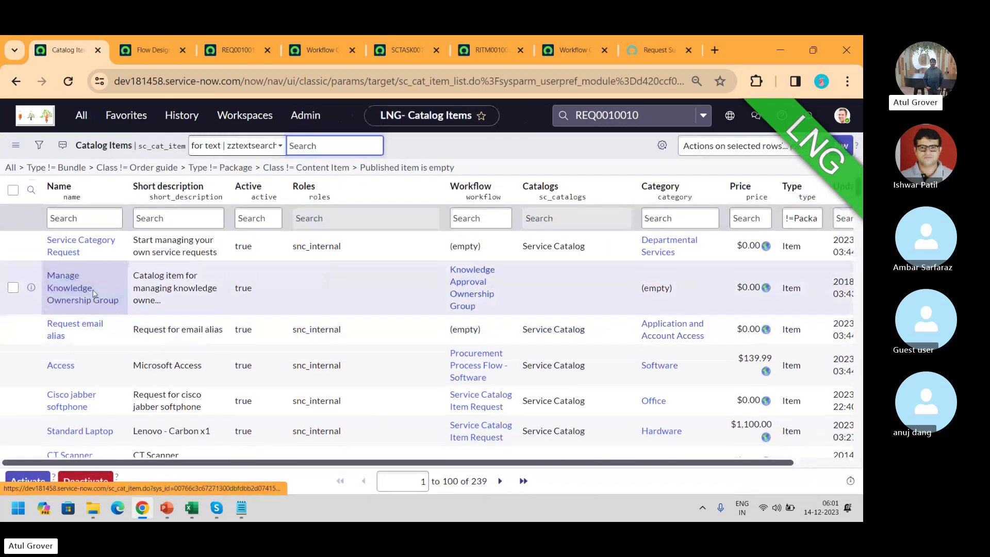
- Filter catalog items by name '*laptop' and open Development Laptop (PC)
{"action": "left_click", "coordinate": [97, 220]}
{"action": "type", "text": "*l"}
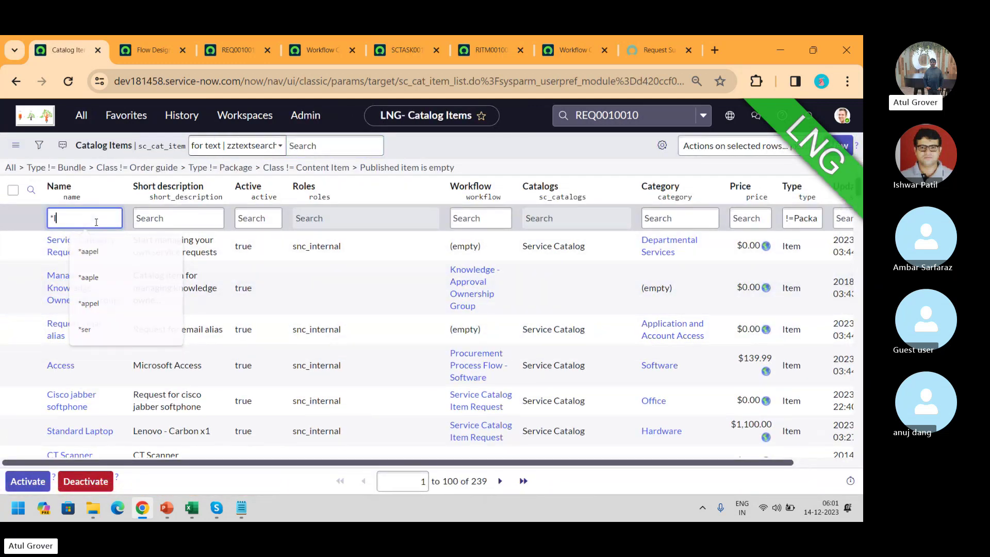
{"action": "type", "text": "aptop"}
{"action": "key", "text": "Return"}
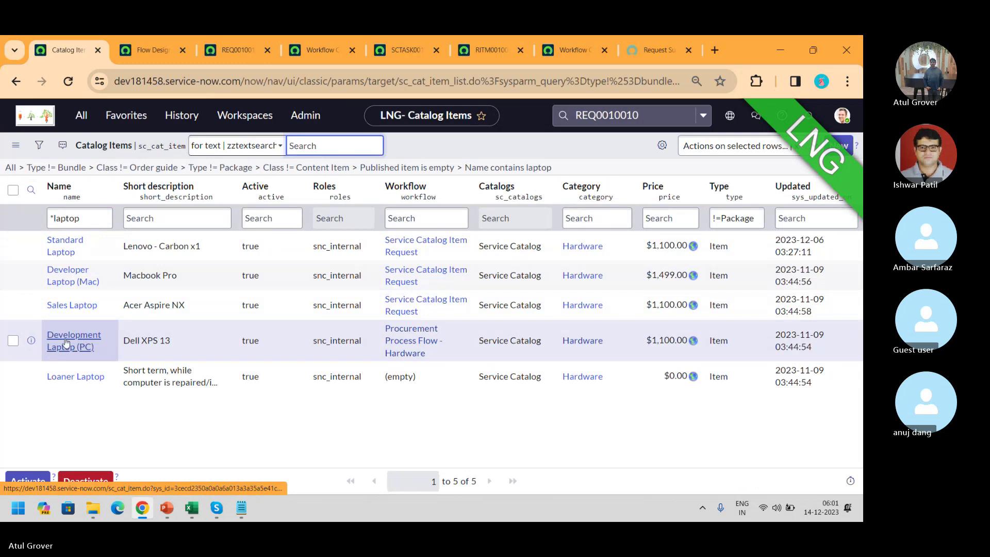
{"action": "left_click", "coordinate": [65, 342]}
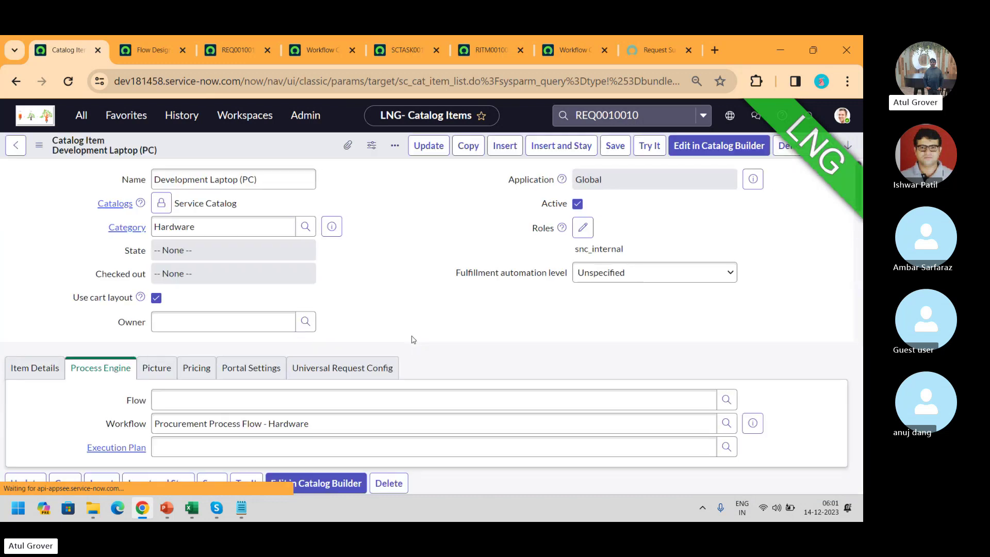
- Check its Process Engine, which uses the Procurement Process Flow - Hardware workflow
{"action": "scroll", "coordinate": [862, 308], "scroll_direction": "down", "scroll_amount": 3}
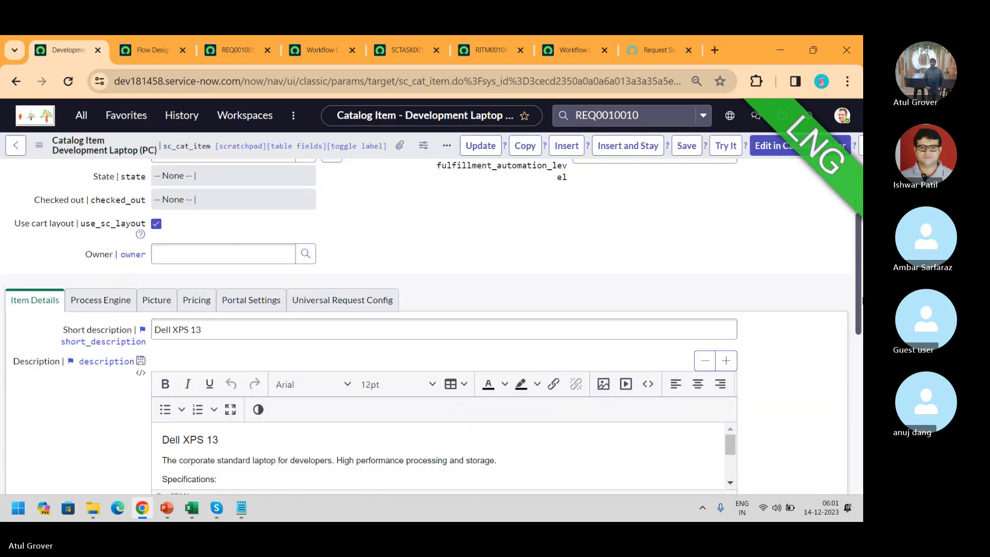
{"action": "left_click", "coordinate": [103, 277]}
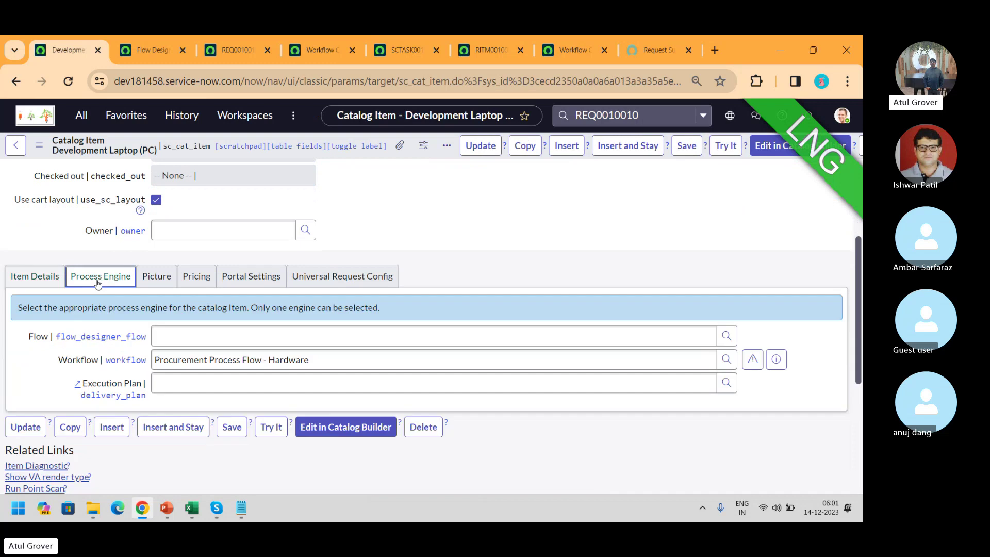
{"action": "left_click_drag", "start_coordinate": [329, 383], "coordinate": [116, 374]}
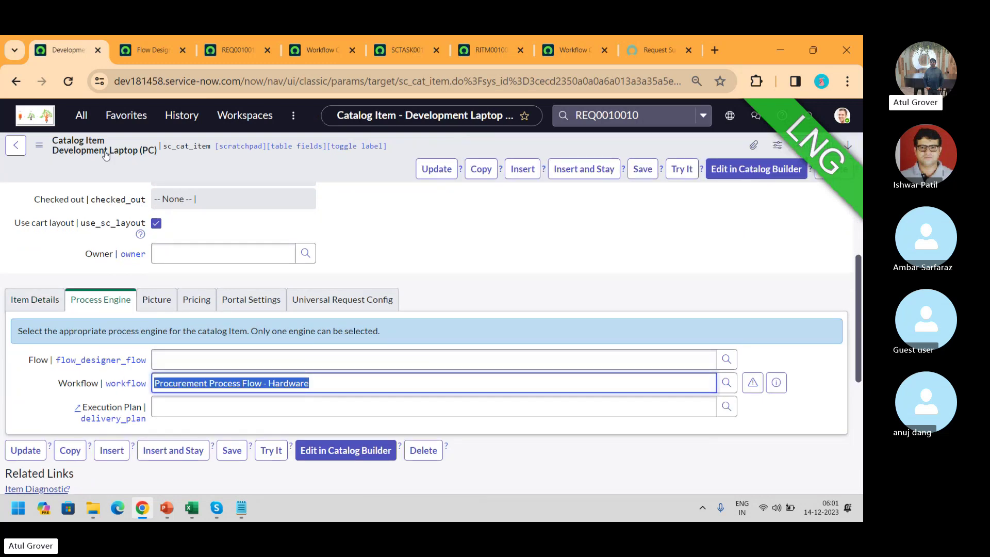
{"action": "left_click", "coordinate": [81, 115]}
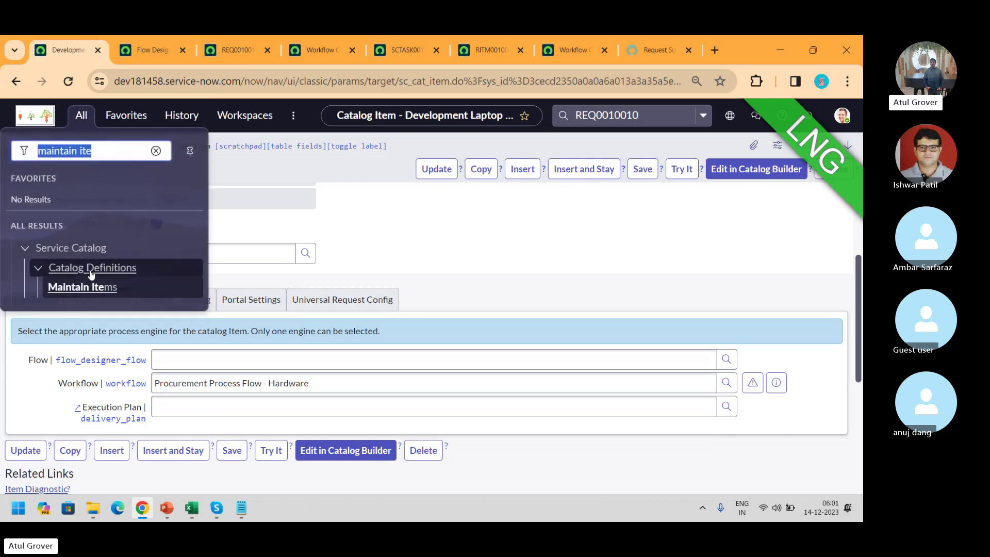
- Reopen Maintain Items and add Active, Flow, Roles and Workflow columns, moving Flow up
{"action": "left_click", "coordinate": [85, 287]}
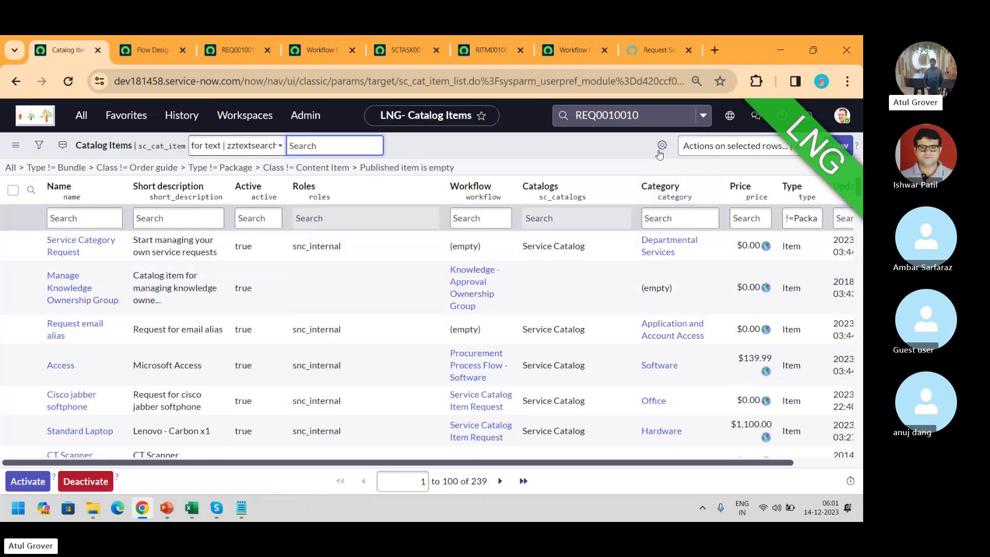
{"action": "left_click", "coordinate": [662, 145]}
{"action": "left_click", "coordinate": [280, 252]}
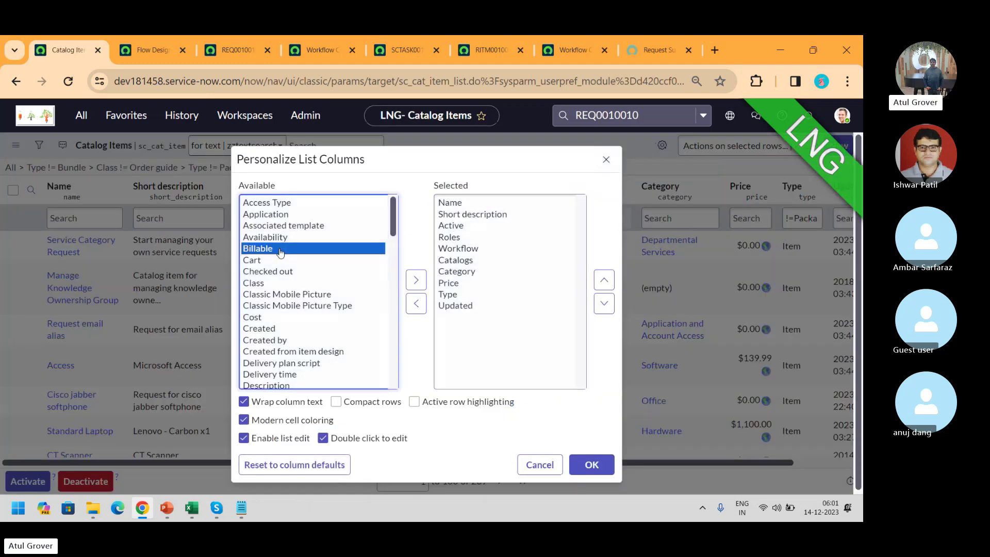
{"action": "key", "text": "f"}
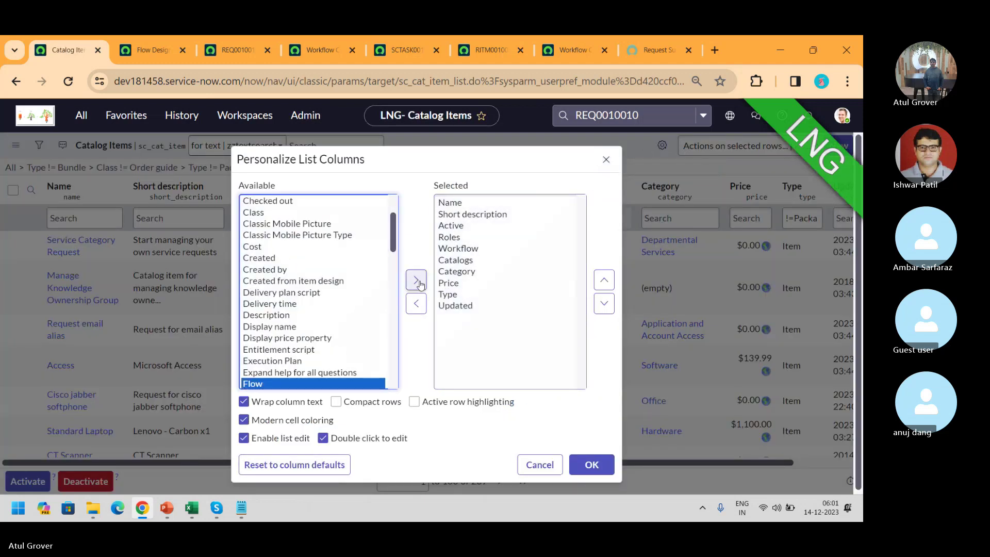
{"action": "left_click", "coordinate": [416, 279]}
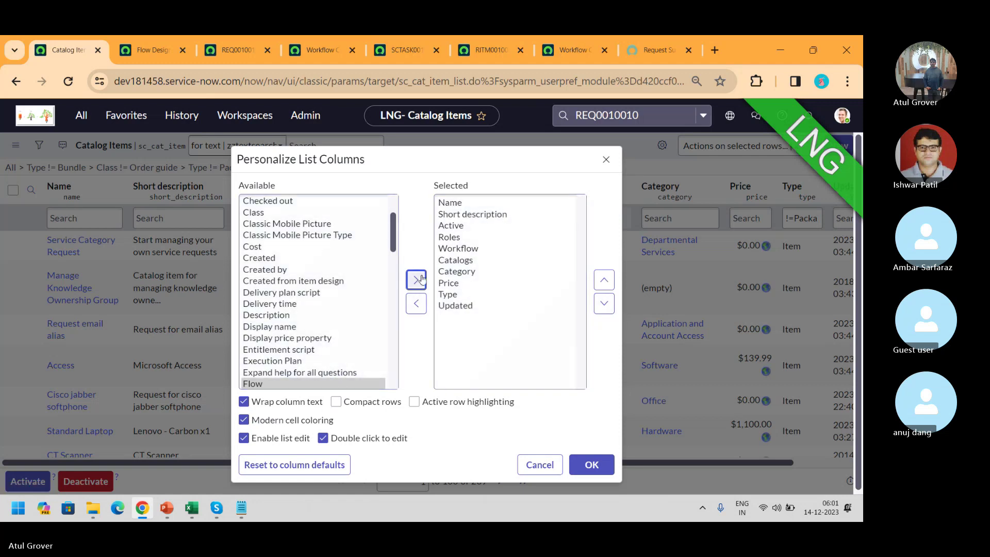
{"action": "left_click", "coordinate": [416, 280]}
{"action": "left_click", "coordinate": [611, 279]}
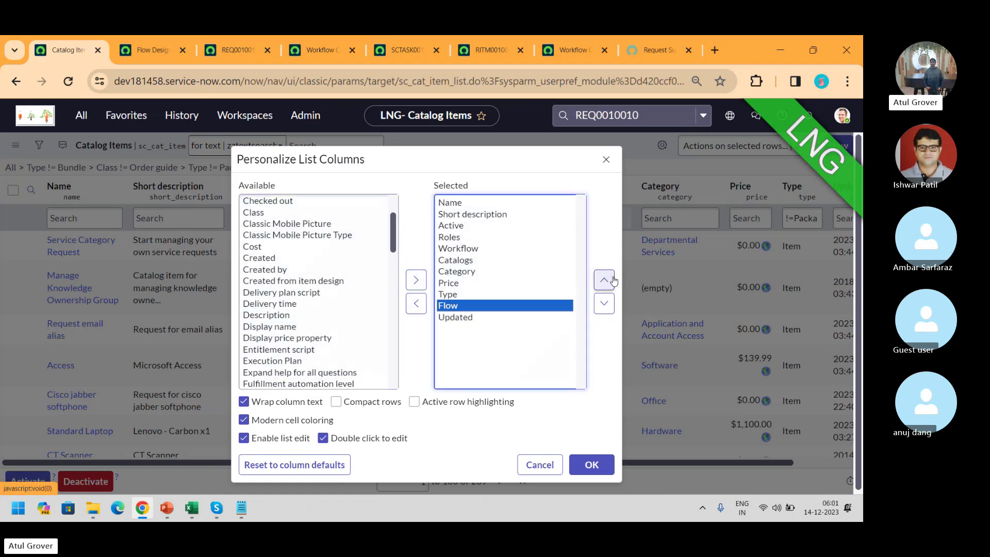
{"action": "left_click", "coordinate": [611, 280]}
{"action": "left_click", "coordinate": [612, 280]}
{"action": "left_click", "coordinate": [612, 280]}
{"action": "left_click", "coordinate": [611, 280]}
{"action": "left_click", "coordinate": [611, 280]}
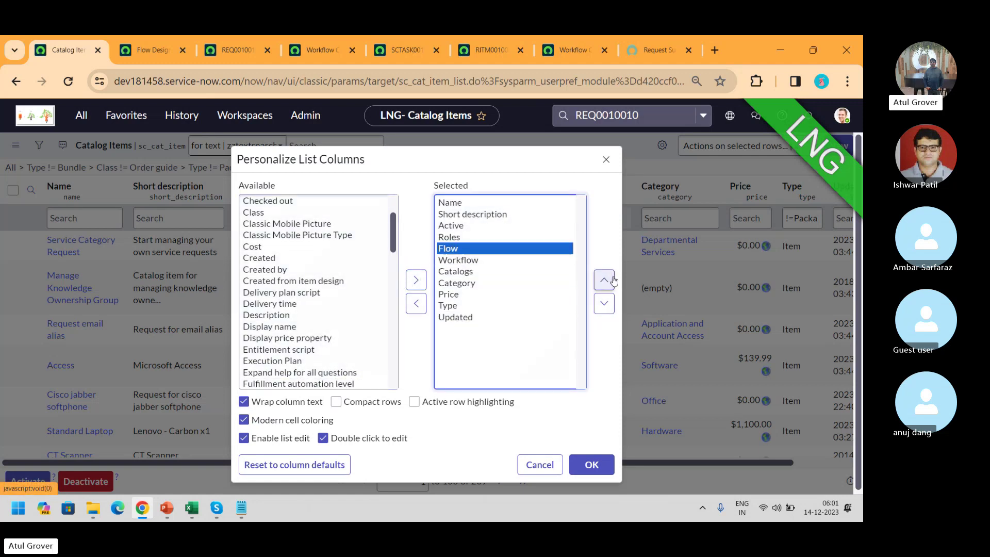
{"action": "left_click", "coordinate": [592, 465]}
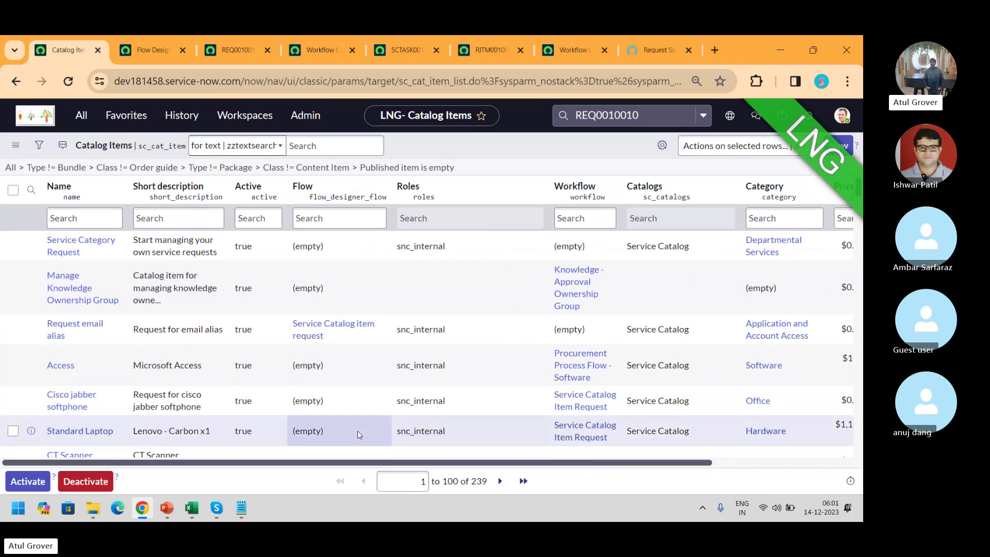
{"action": "right_click", "coordinate": [335, 246]}
- Filter out items with an empty Flow, then review the 17 remaining catalog items
{"action": "left_click", "coordinate": [360, 267]}
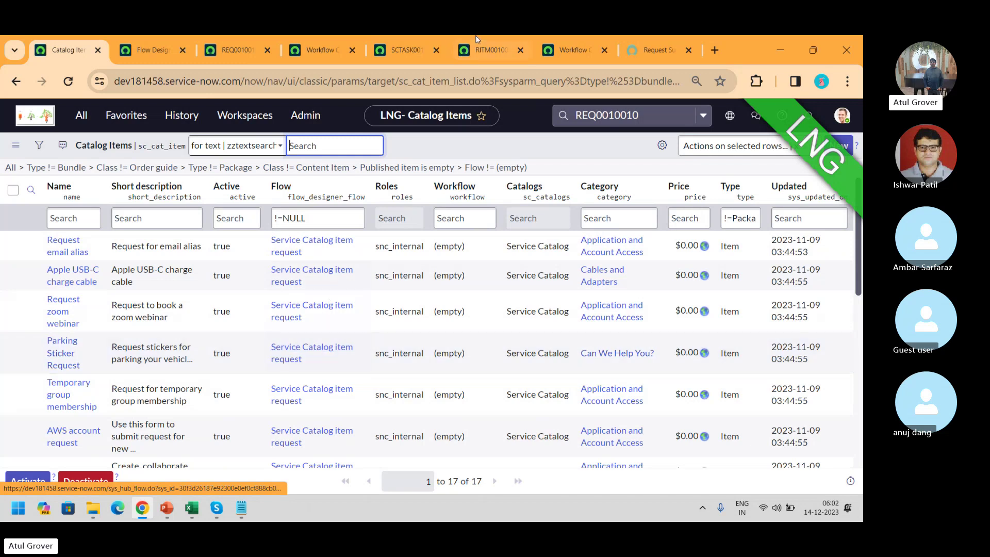
{"action": "left_click", "coordinate": [154, 50]}
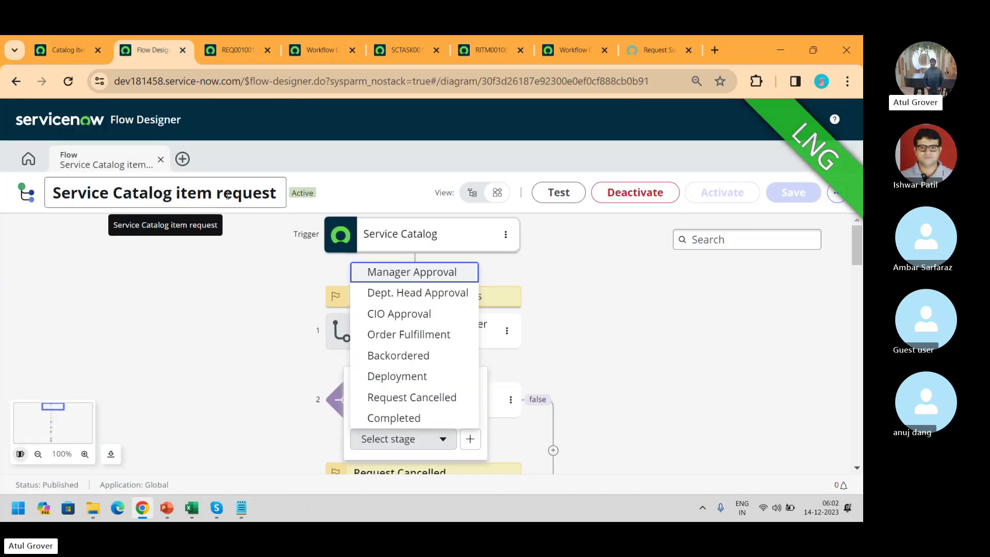
{"action": "left_click", "coordinate": [69, 50]}
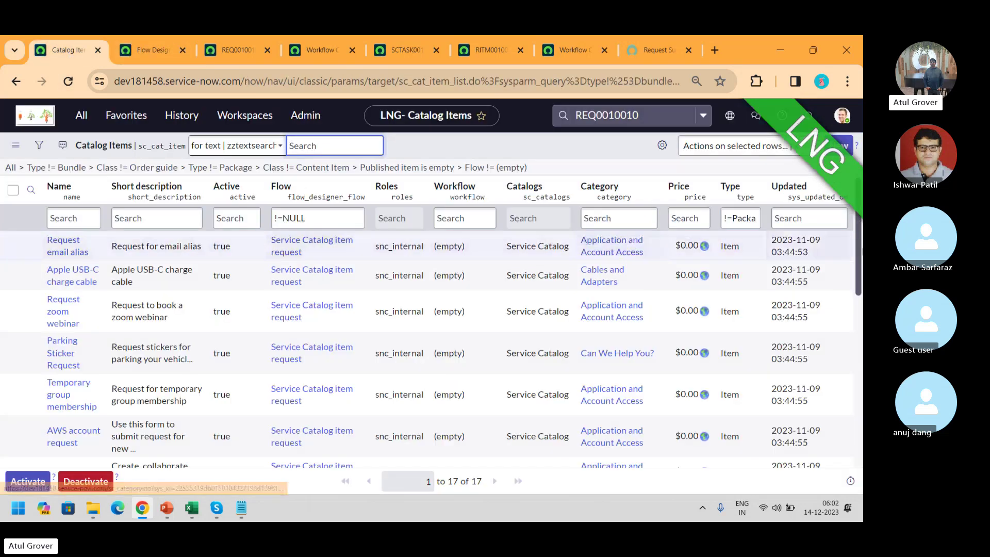
{"action": "left_click_drag", "start_coordinate": [859, 243], "coordinate": [860, 355]}
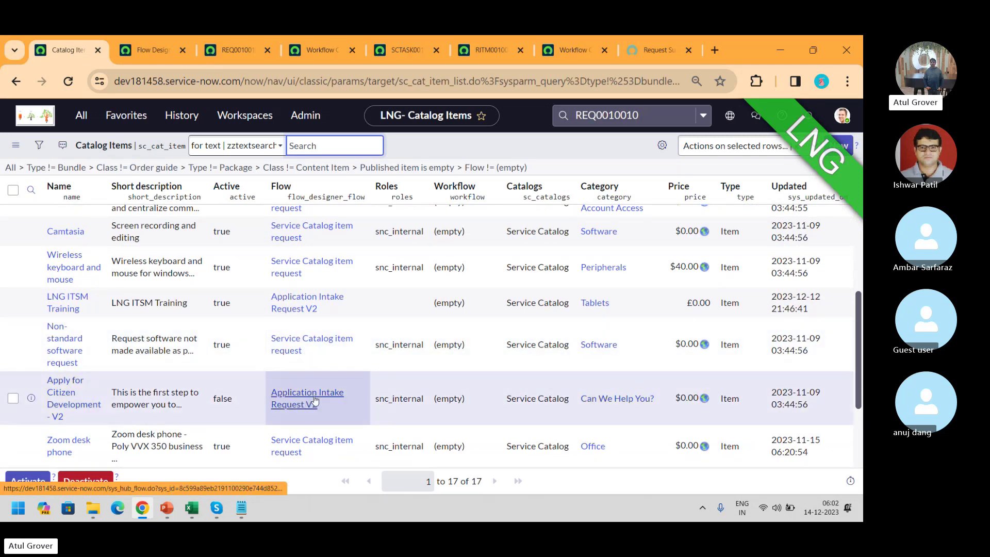
{"action": "left_click_drag", "start_coordinate": [859, 305], "coordinate": [860, 384]}
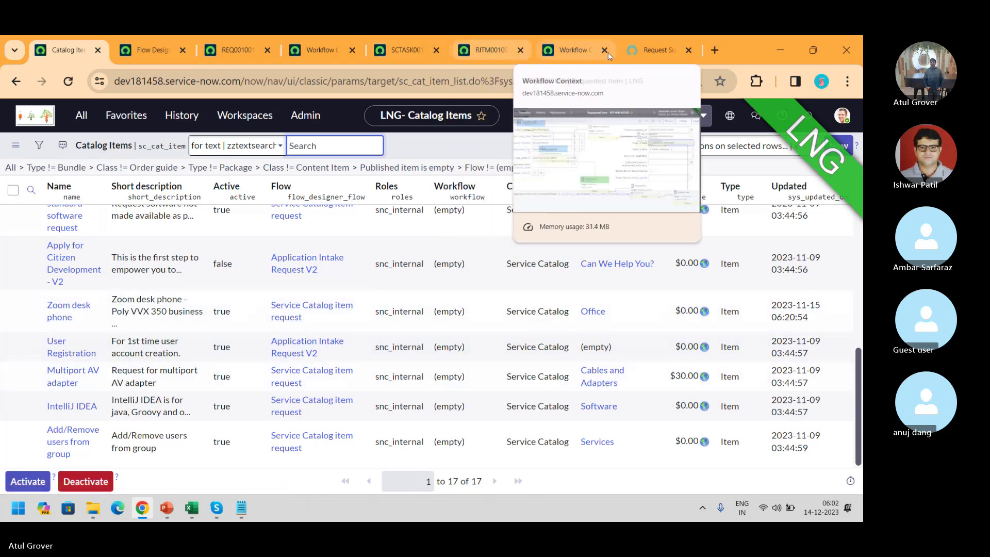
- Reload the Apple iPhone 13 Request Summary, expand its stages, then go to the portal Catalog
{"action": "left_click", "coordinate": [637, 48]}
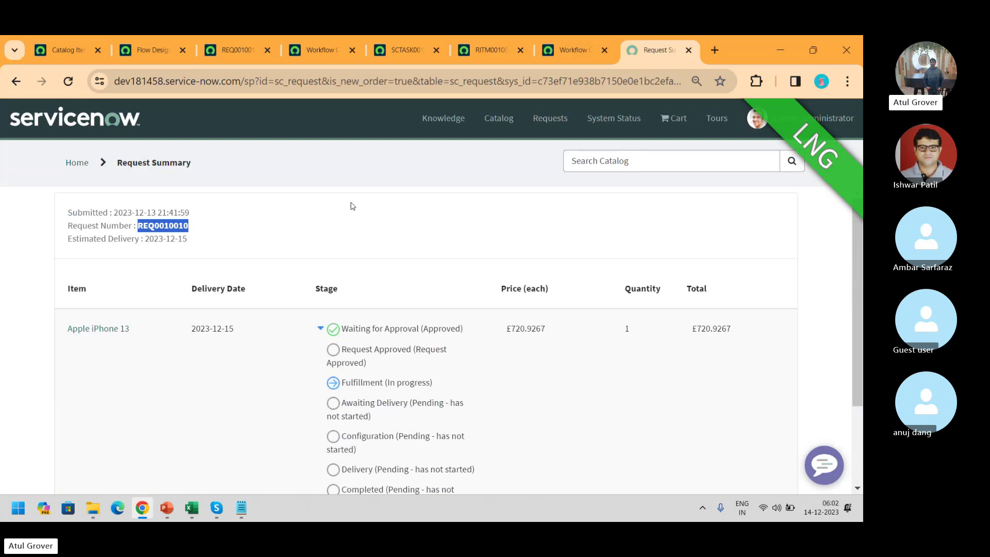
{"action": "left_click", "coordinate": [68, 81]}
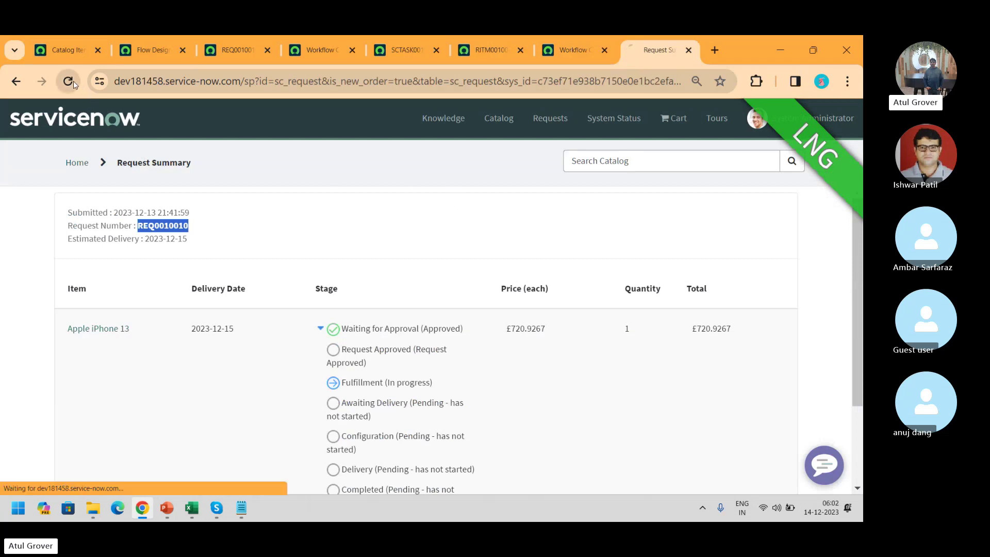
{"action": "left_click", "coordinate": [325, 328]}
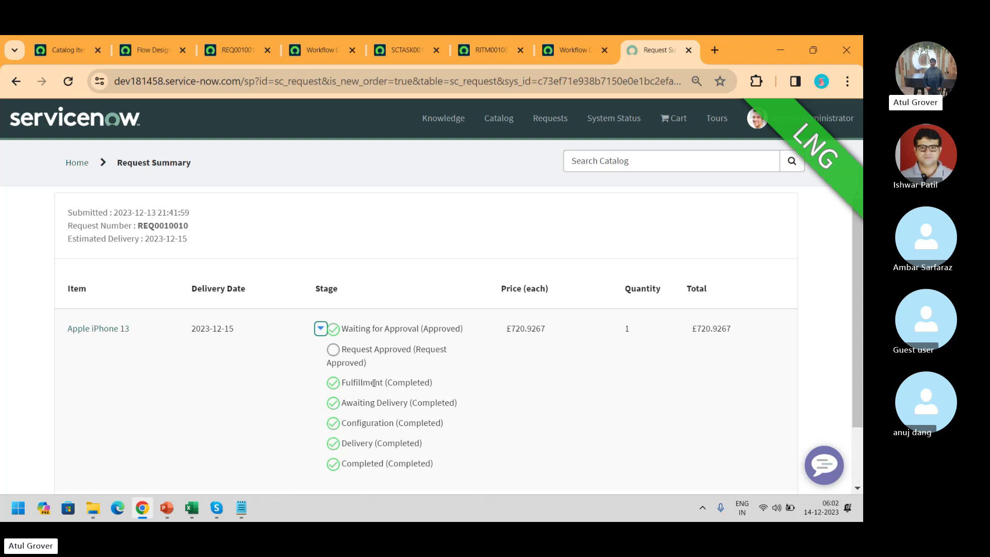
{"action": "left_click", "coordinate": [500, 124]}
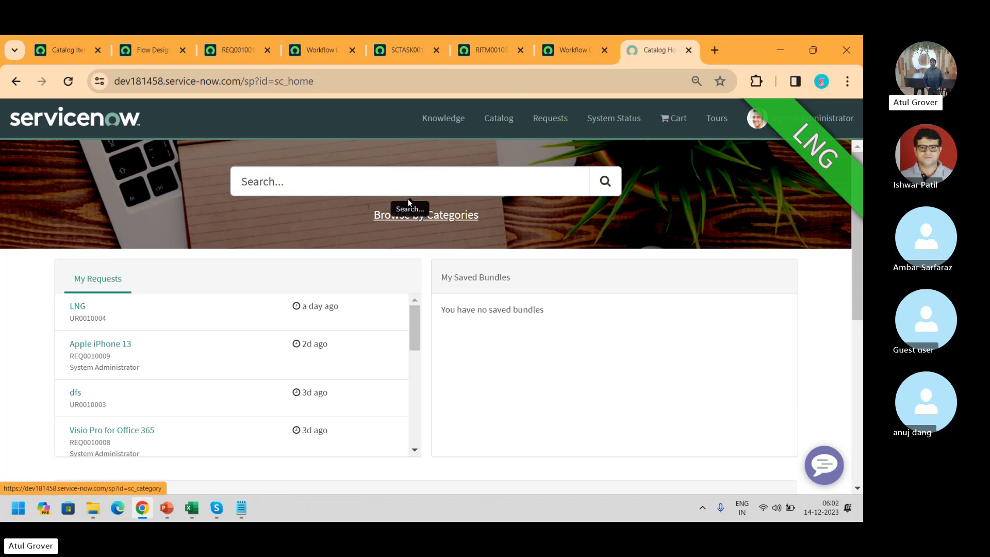
- Search the catalog for 'zoom desk' and open the Zoom desk phone item
{"action": "left_click", "coordinate": [463, 217]}
{"action": "left_click", "coordinate": [598, 155]}
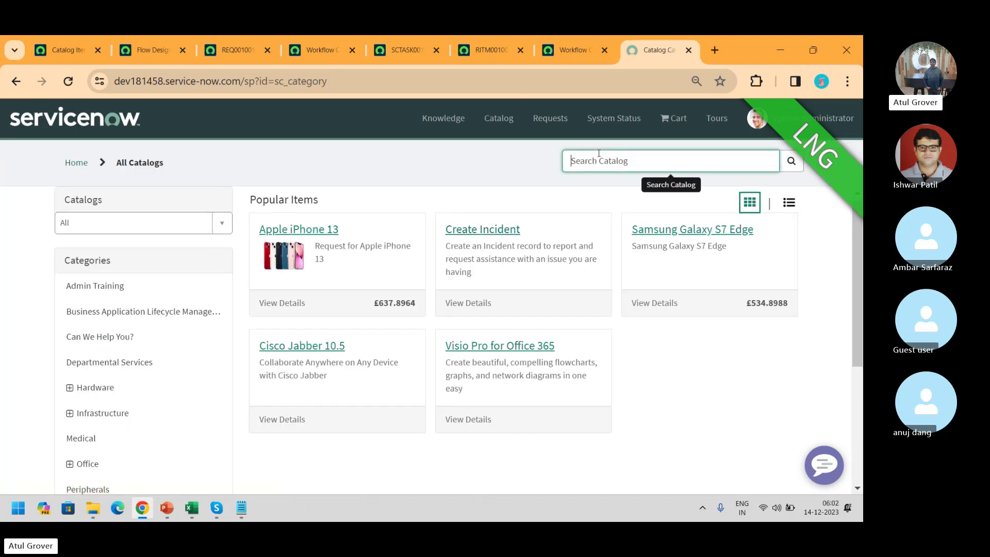
{"action": "type", "text": "zoom desk"}
{"action": "key", "text": "Return"}
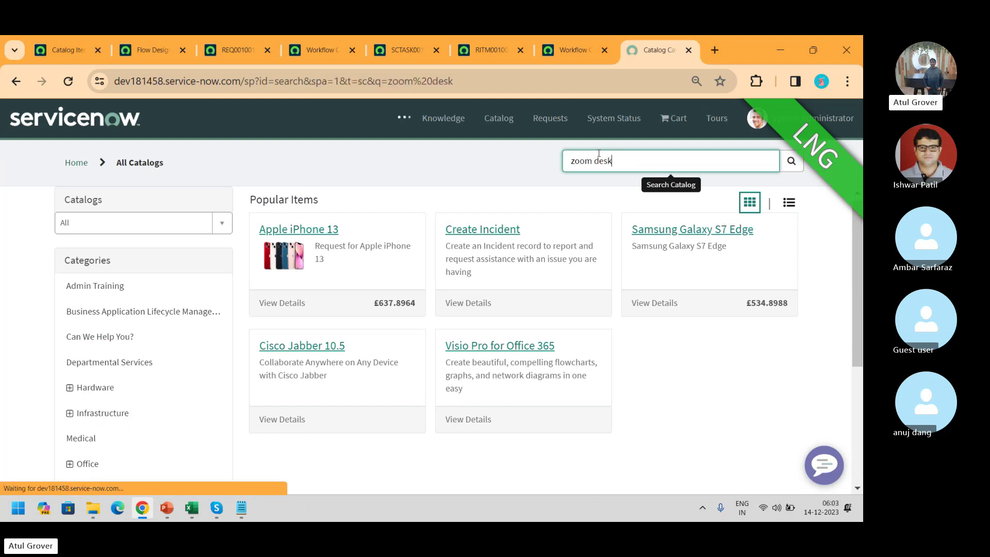
{"action": "left_click", "coordinate": [353, 244]}
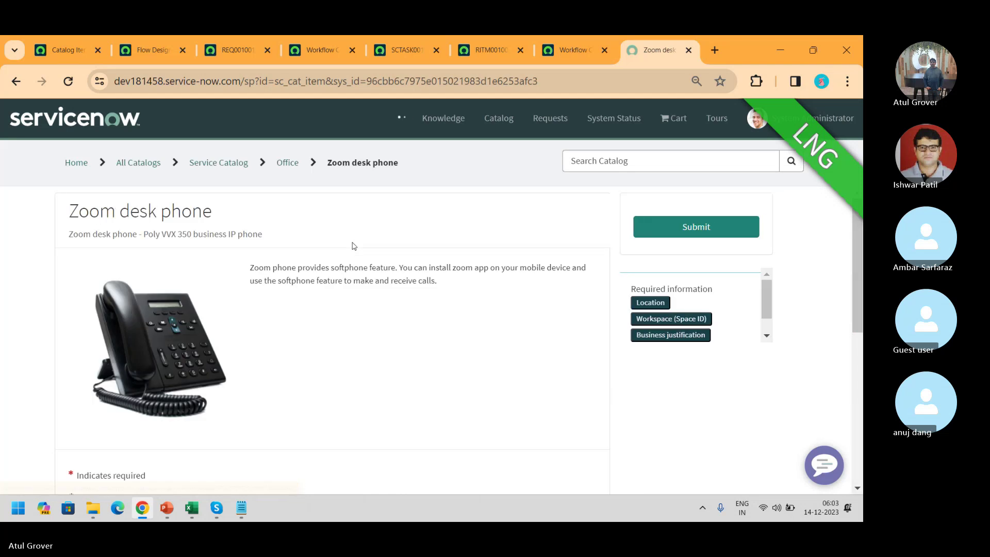
- Pick a Location, enter Workspace 2326 and justification 'jkhk', and submit the order
{"action": "left_click_drag", "start_coordinate": [861, 263], "coordinate": [860, 373]}
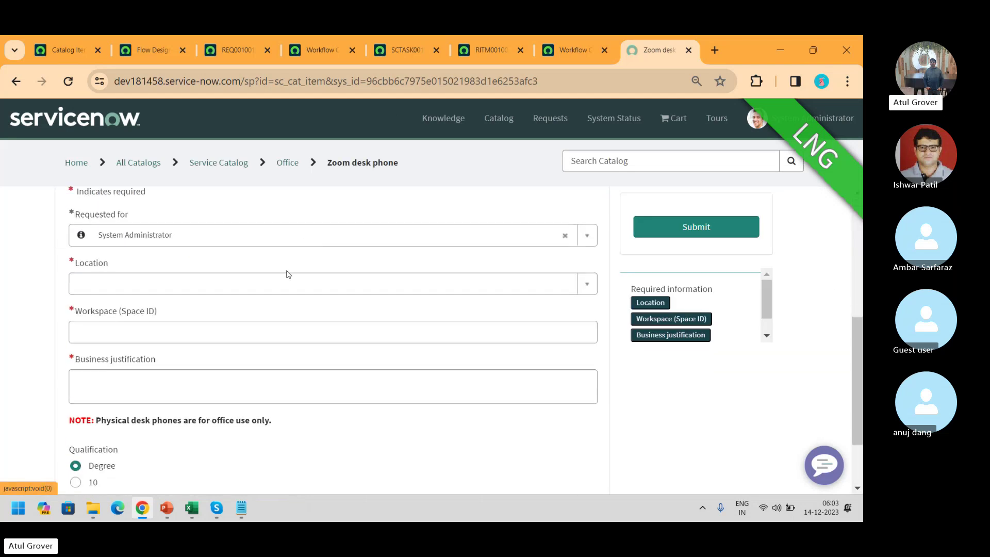
{"action": "left_click", "coordinate": [287, 287]}
{"action": "left_click", "coordinate": [190, 368]}
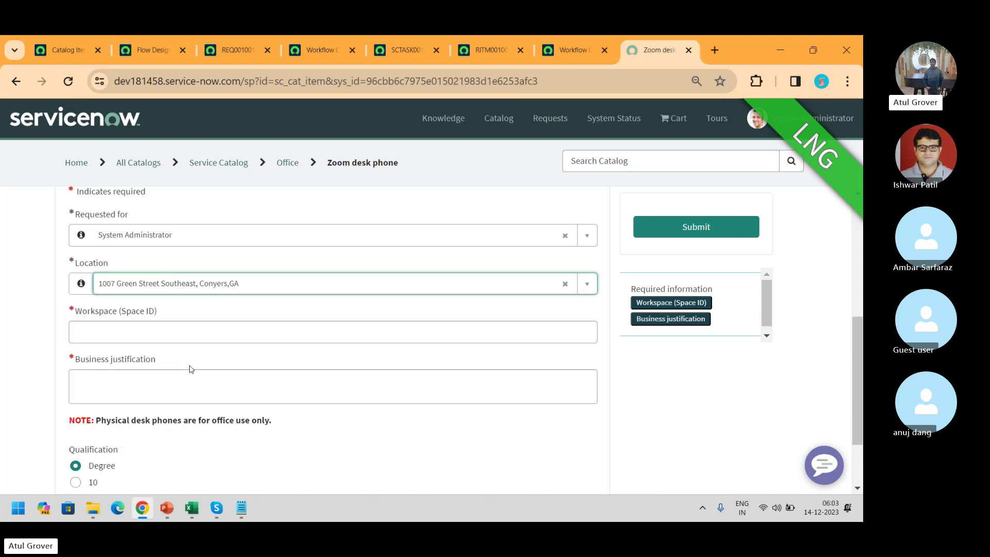
{"action": "left_click", "coordinate": [195, 338]}
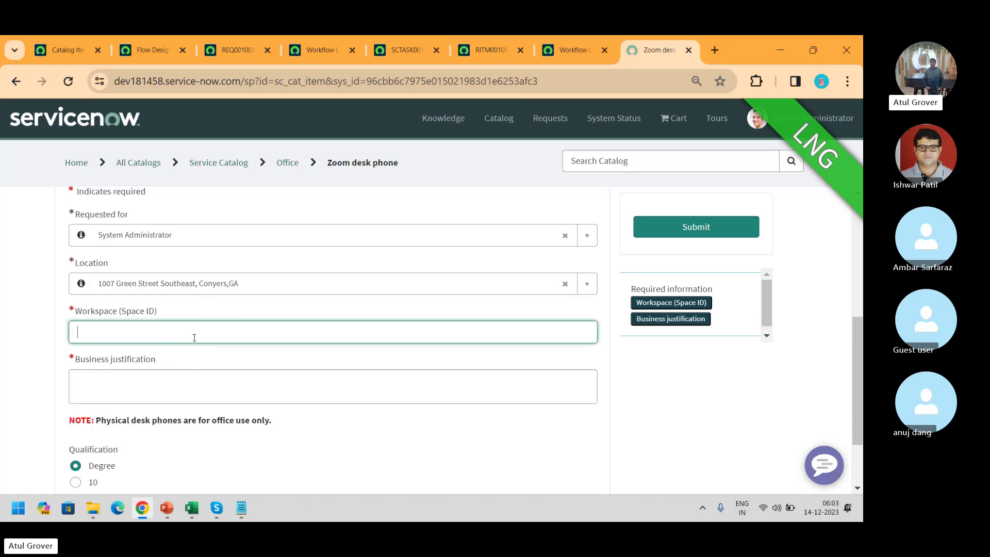
{"action": "type", "text": "2326"}
{"action": "left_click", "coordinate": [162, 379]}
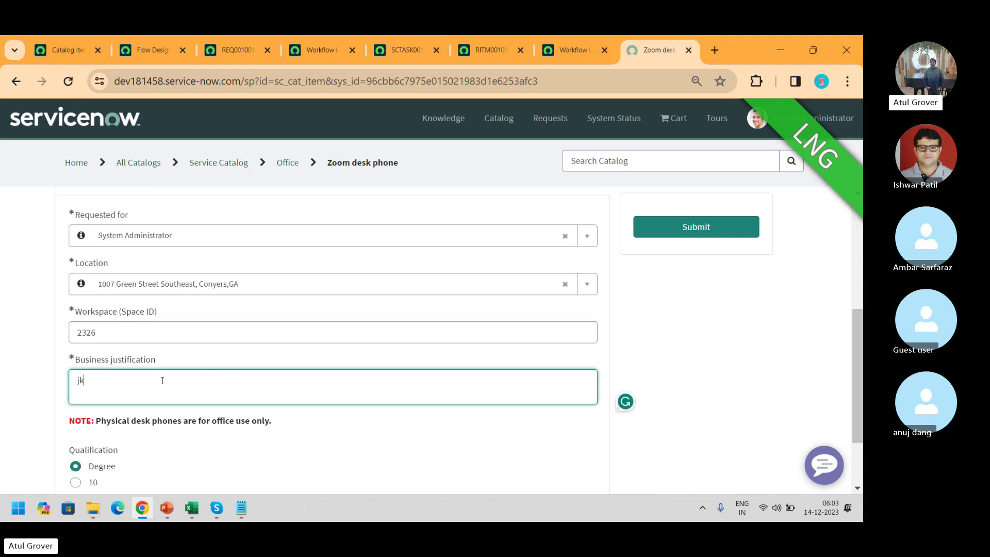
{"action": "type", "text": "jkhk"}
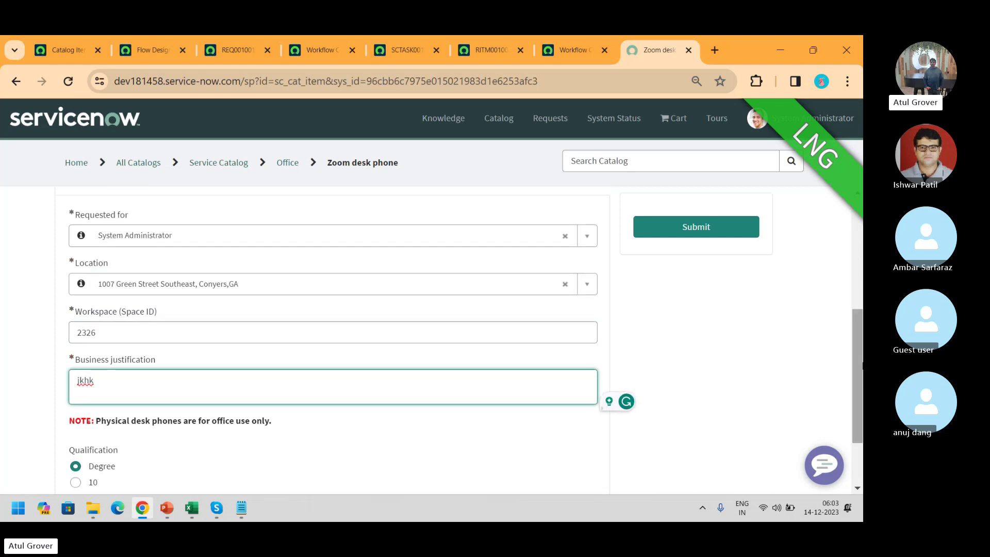
{"action": "left_click_drag", "start_coordinate": [858, 371], "coordinate": [861, 410]}
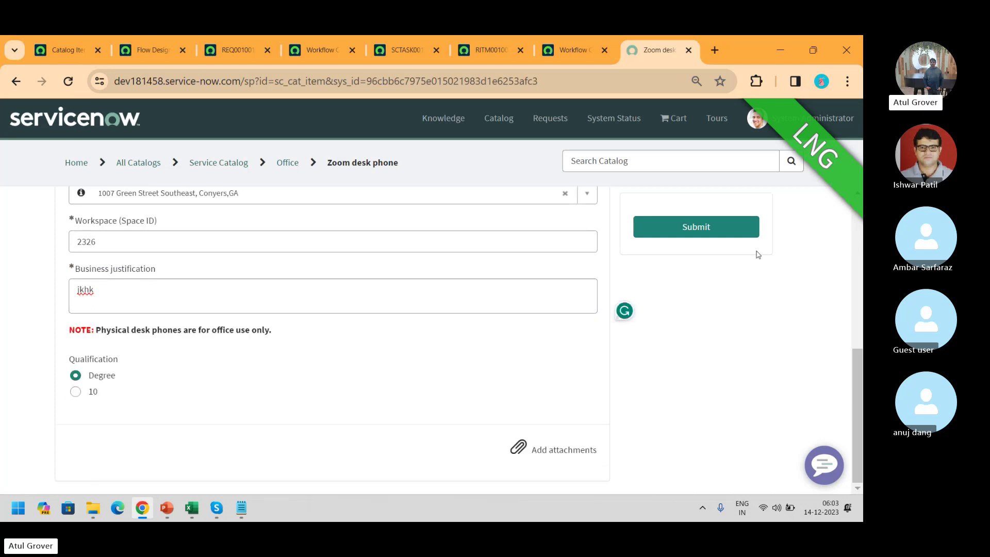
{"action": "left_click", "coordinate": [697, 229]}
- Submit the Zoom desk phone order, expand its stages, copy the request number, and return to Catalog Items
{"action": "left_click", "coordinate": [711, 225]}
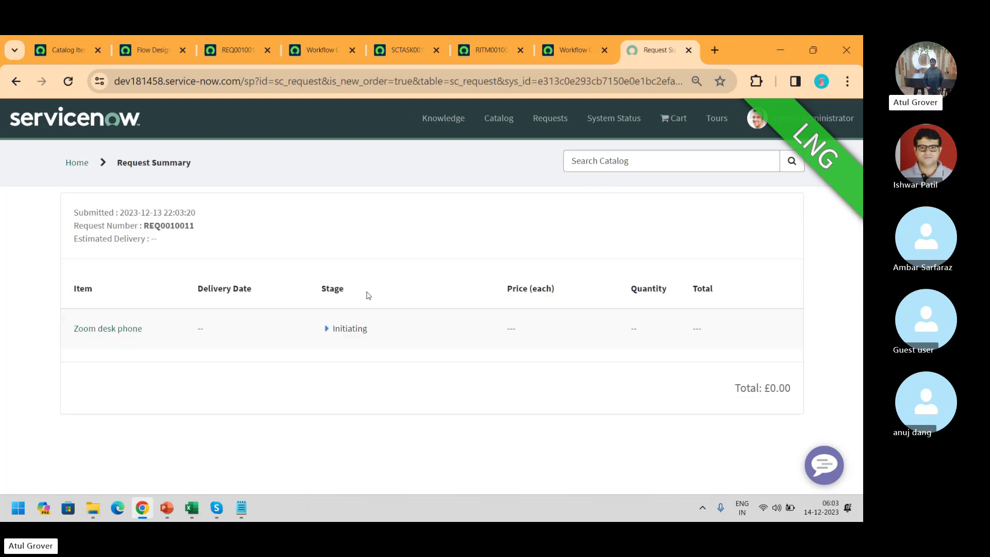
{"action": "left_click", "coordinate": [326, 329]}
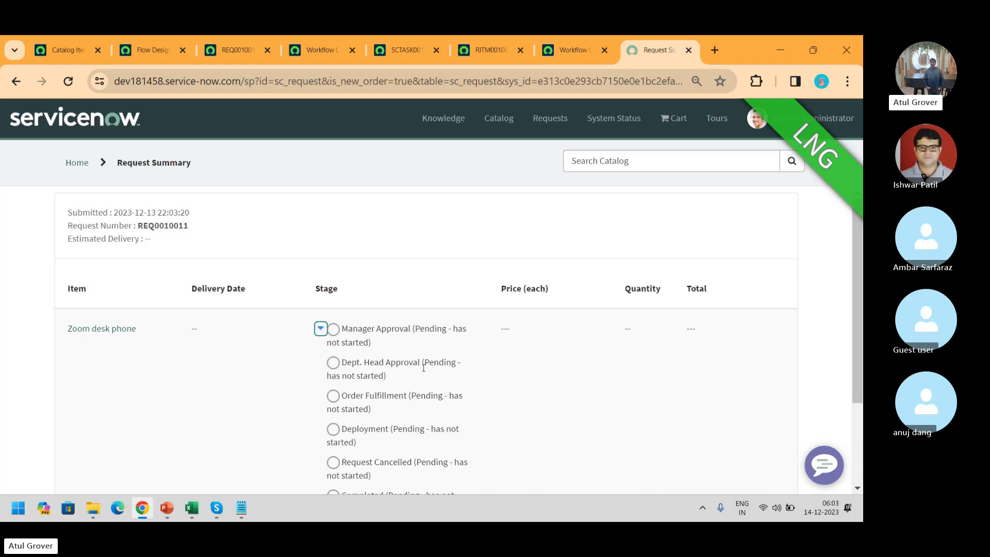
{"action": "double_click", "coordinate": [180, 227]}
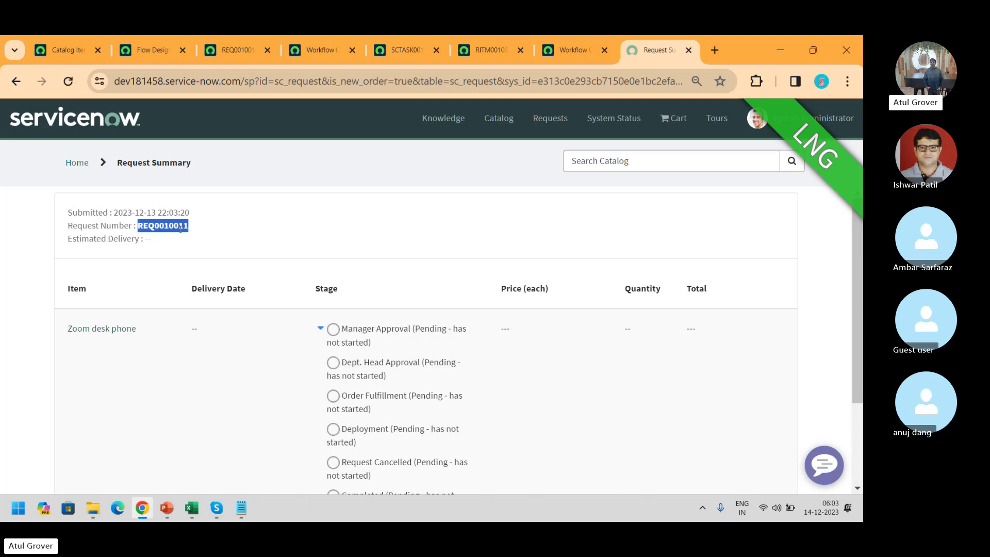
{"action": "left_click", "coordinate": [68, 51]}
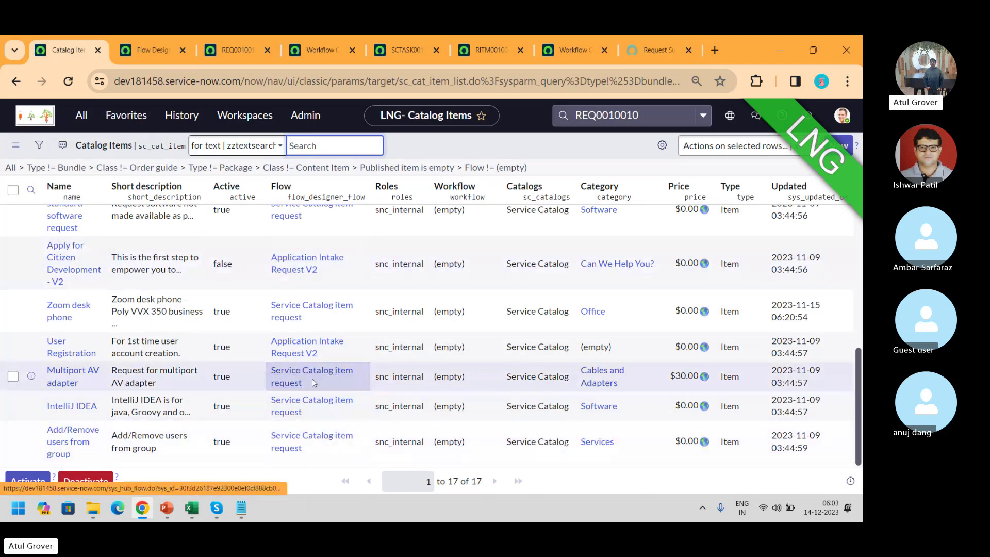
{"action": "left_click_drag", "start_coordinate": [315, 319], "coordinate": [264, 306]}
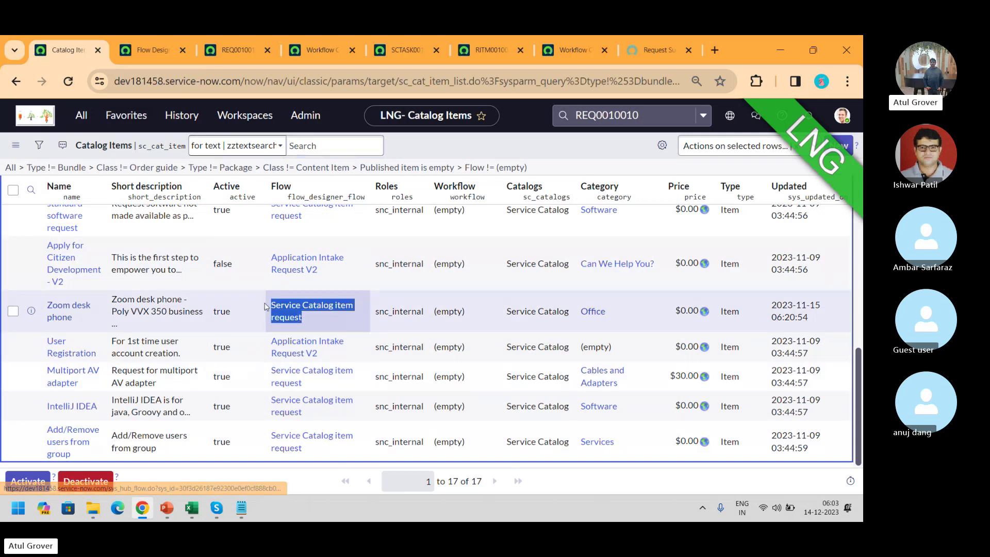
- Search globally for REQ0010011 and open its Zoom desk phone requested item RITM0010011
{"action": "left_click", "coordinate": [237, 51]}
{"action": "left_click", "coordinate": [587, 118]}
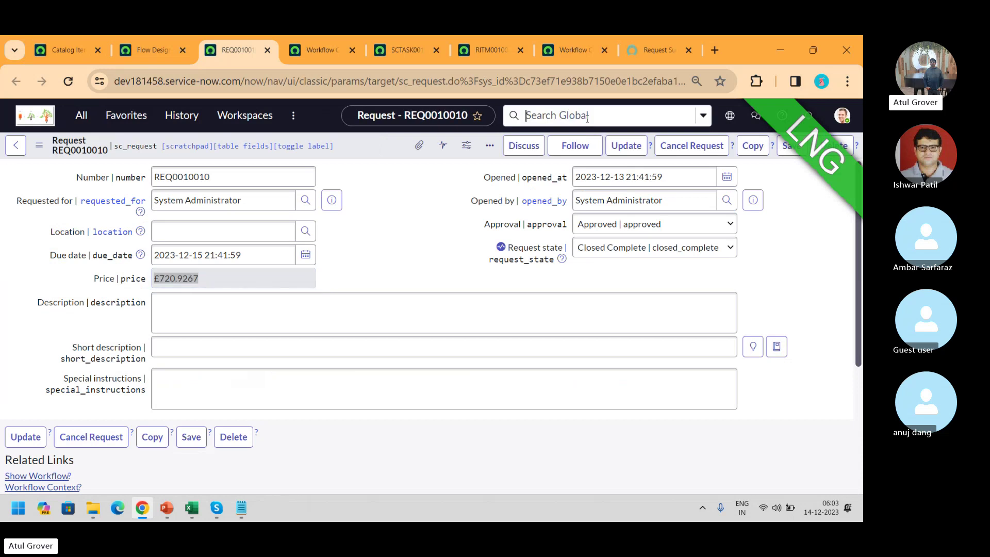
{"action": "key", "text": "Down"}
{"action": "key", "text": "Return"}
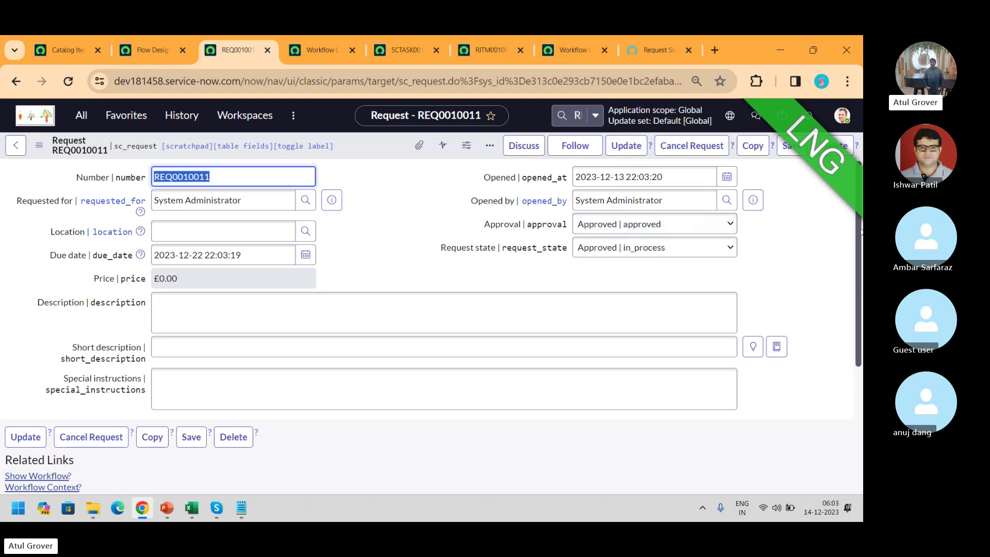
{"action": "scroll", "coordinate": [859, 232], "scroll_direction": "down", "scroll_amount": 5}
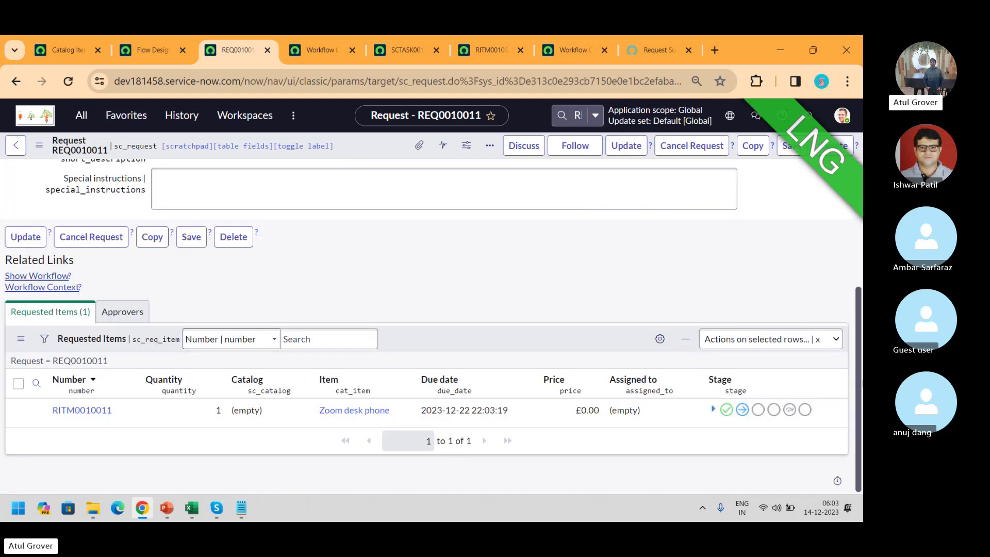
{"action": "left_click", "coordinate": [83, 410]}
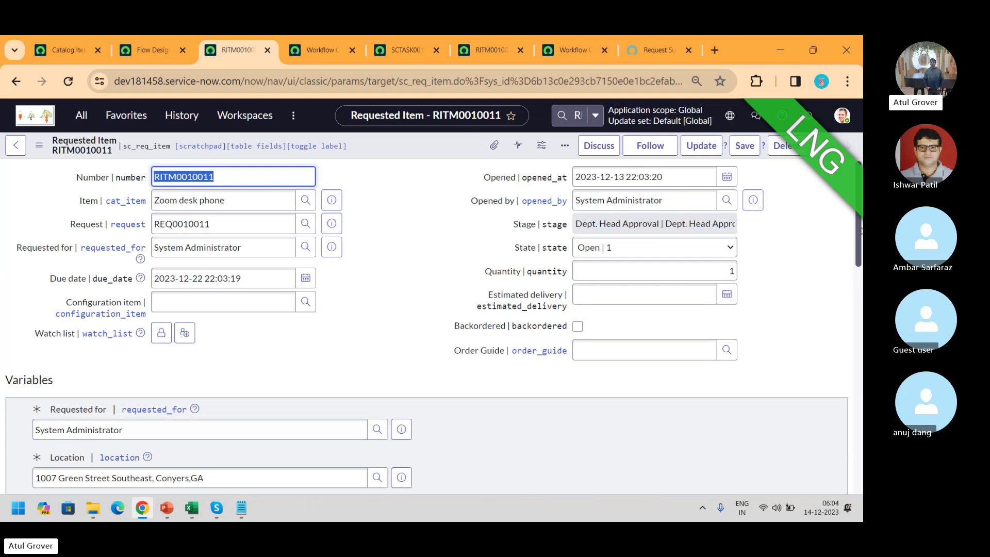
- Compare the Service Catalog item request flow with RITM0010011's related lists
{"action": "left_click_drag", "start_coordinate": [859, 230], "coordinate": [859, 459]}
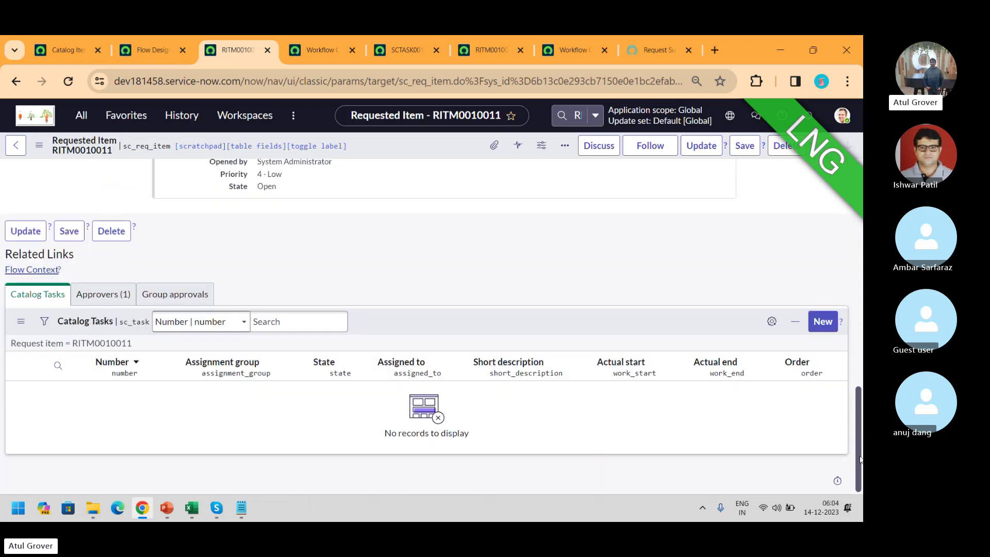
{"action": "left_click", "coordinate": [147, 49]}
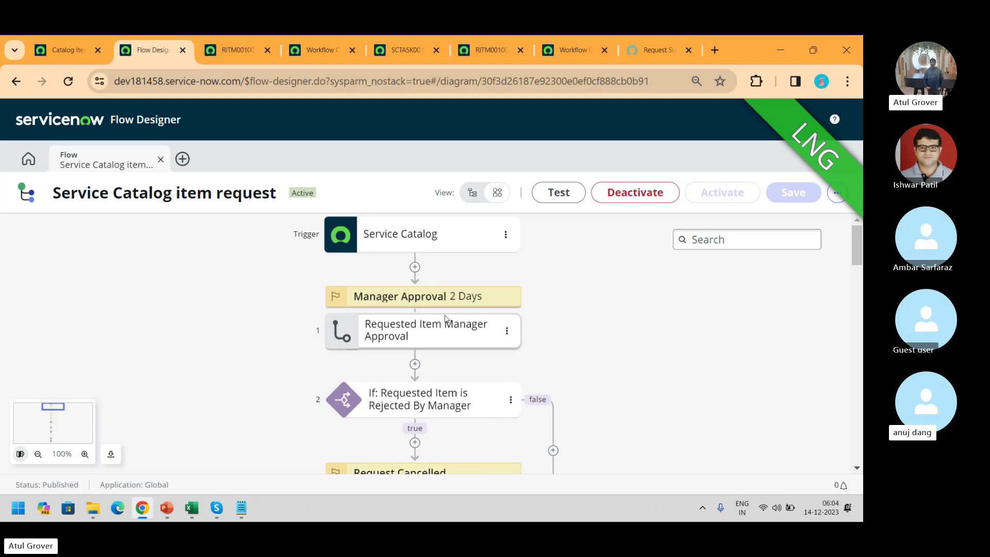
{"action": "left_click", "coordinate": [234, 54]}
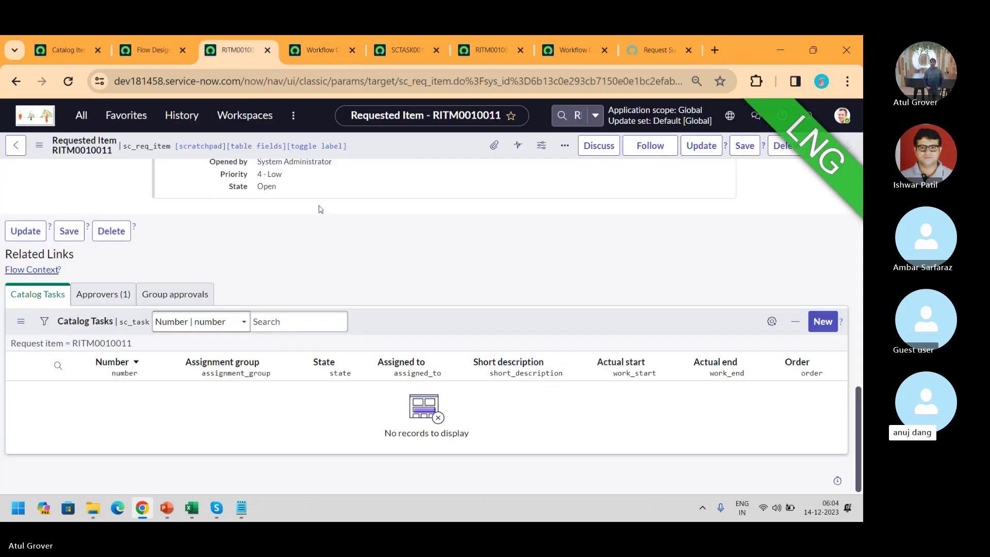
{"action": "left_click", "coordinate": [139, 52]}
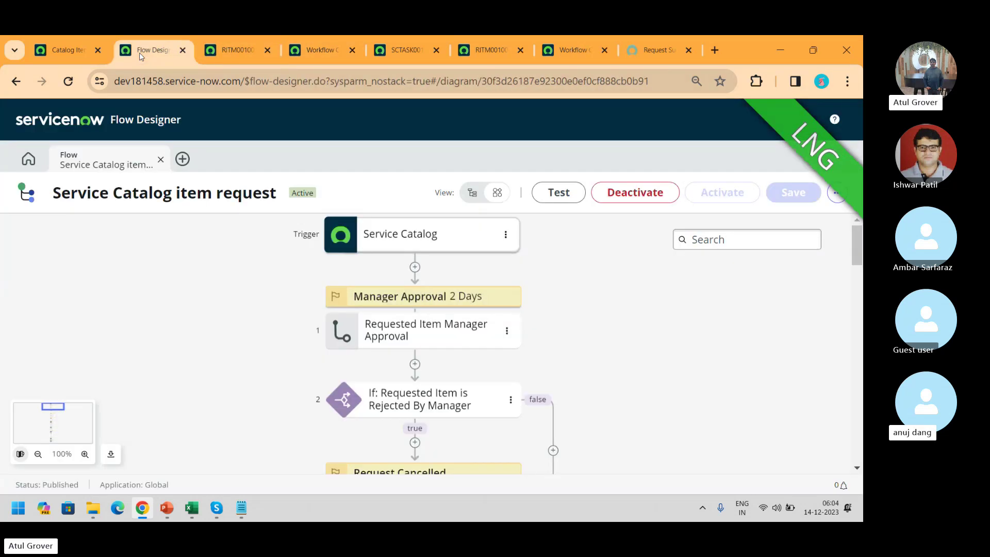
{"action": "left_click", "coordinate": [215, 51]}
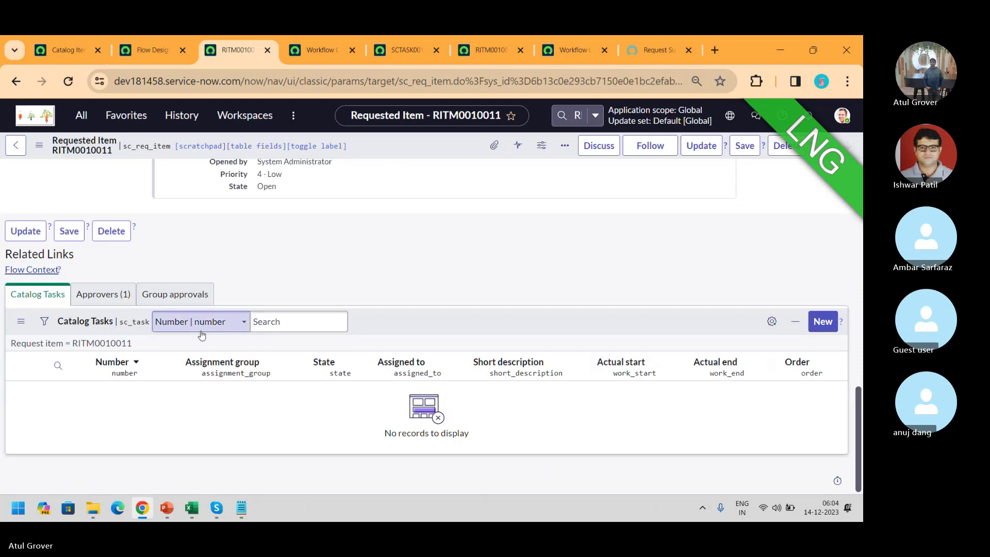
- Show RITM0010011's Approvers list, which has one Requested approval, and check its Stage field
{"action": "left_click", "coordinate": [114, 295]}
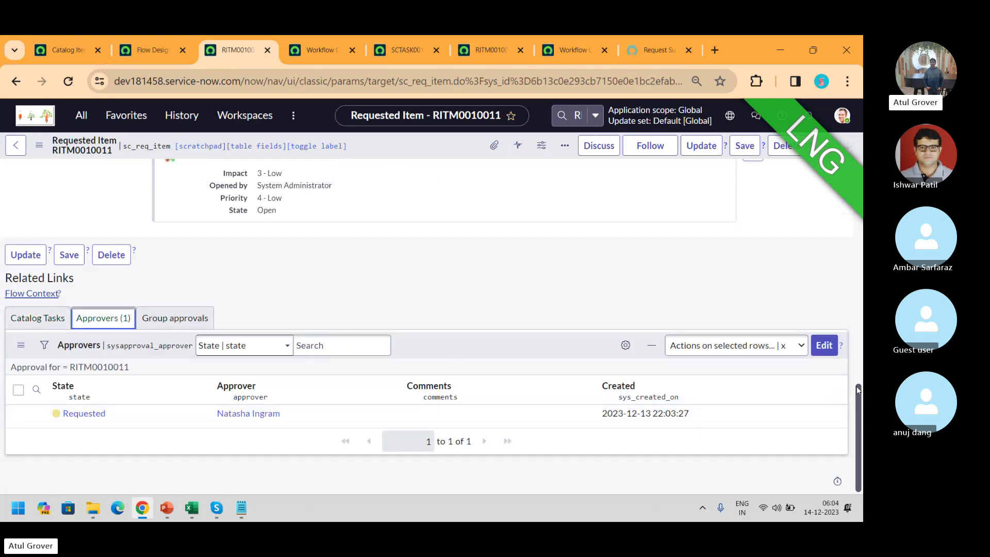
{"action": "left_click_drag", "start_coordinate": [859, 398], "coordinate": [861, 164]}
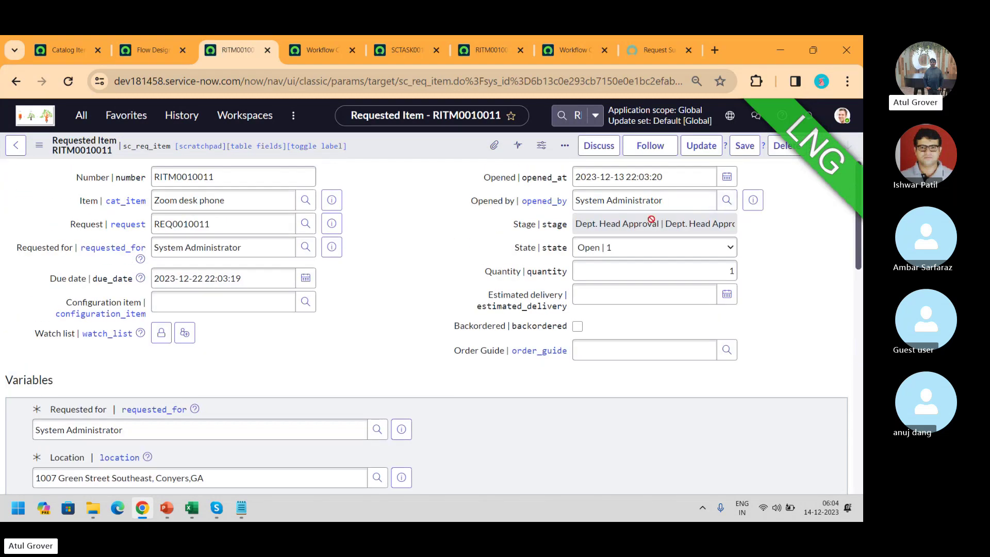
{"action": "left_click", "coordinate": [586, 223]}
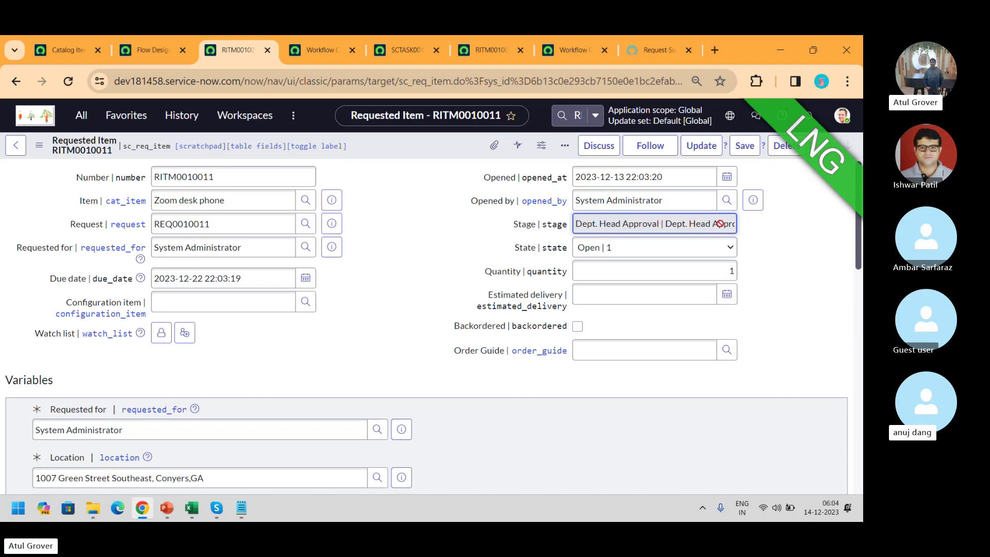
{"action": "scroll", "coordinate": [858, 259], "scroll_direction": "down", "scroll_amount": 12}
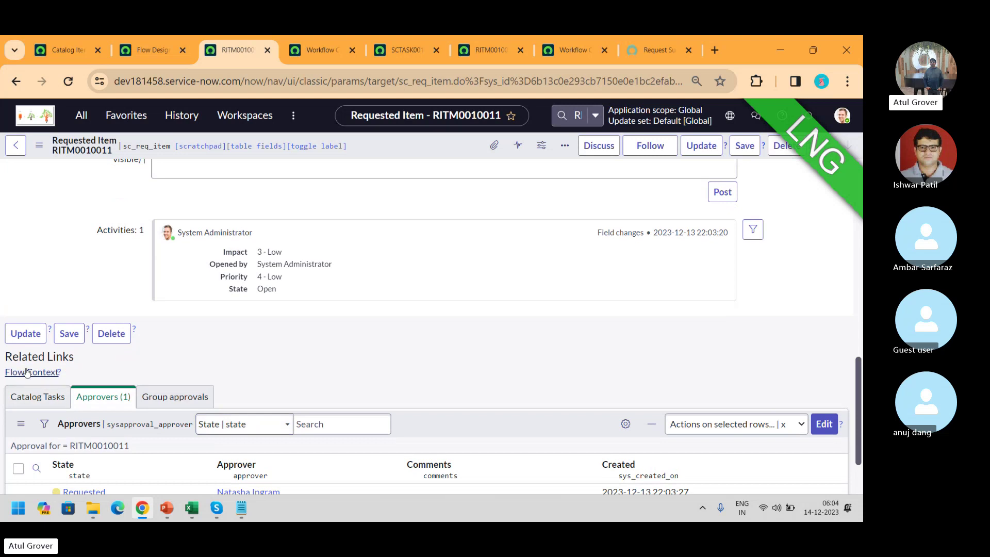
{"action": "left_click", "coordinate": [28, 372]}
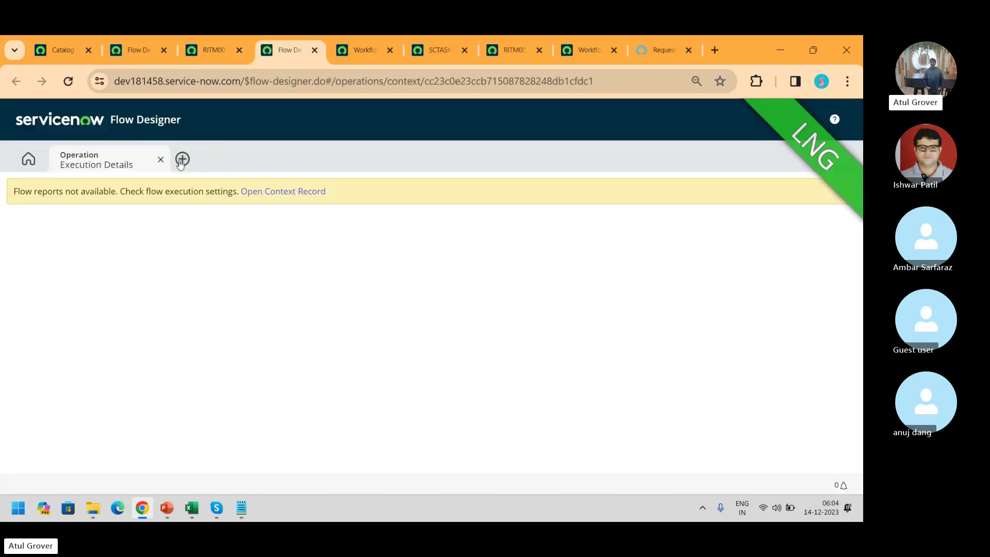
{"action": "left_click", "coordinate": [160, 159]}
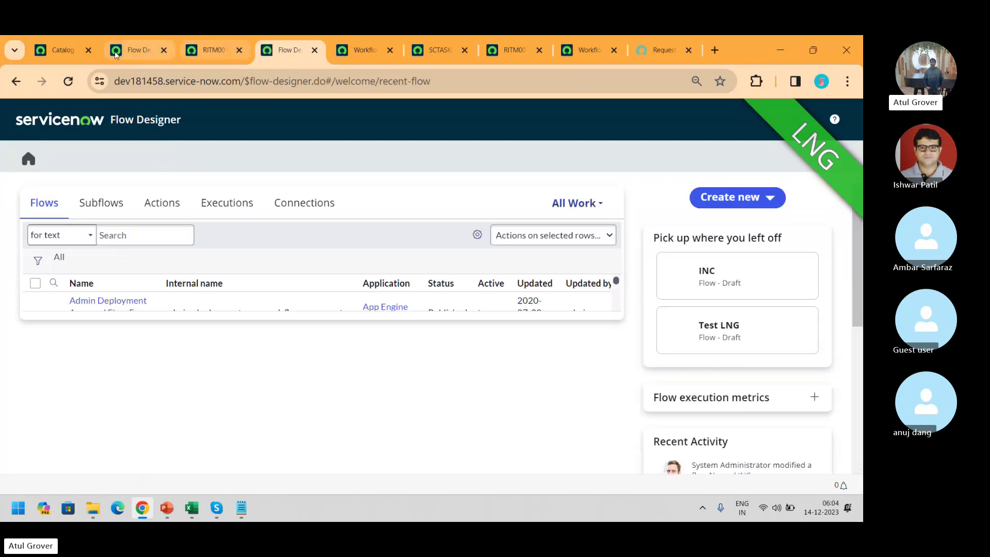
{"action": "left_click", "coordinate": [133, 50]}
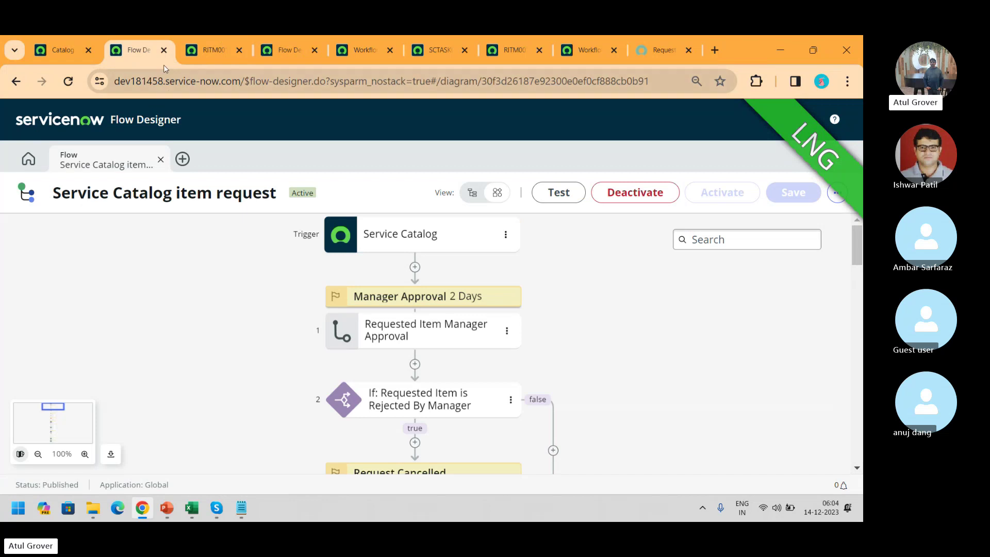
{"action": "left_click", "coordinate": [57, 50]}
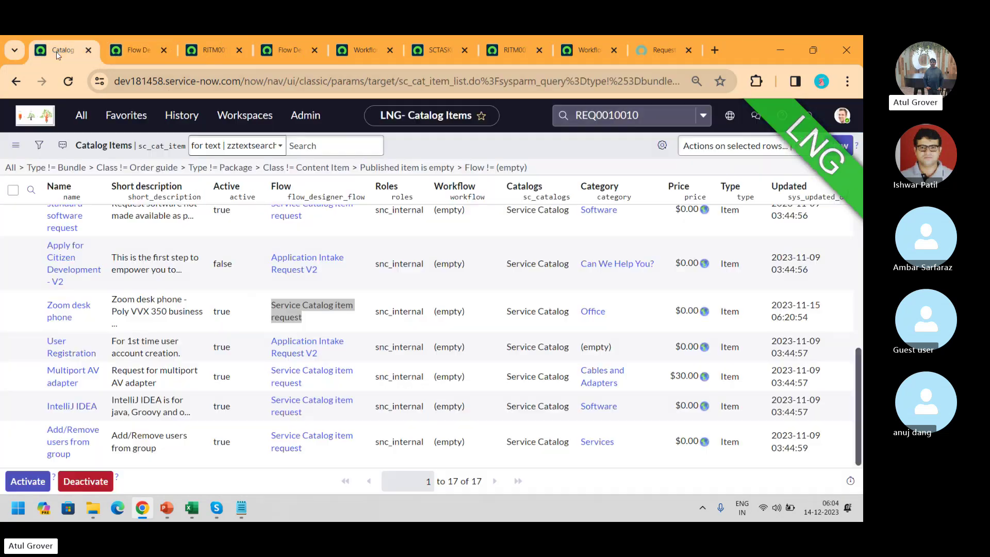
{"action": "left_click", "coordinate": [288, 311]}
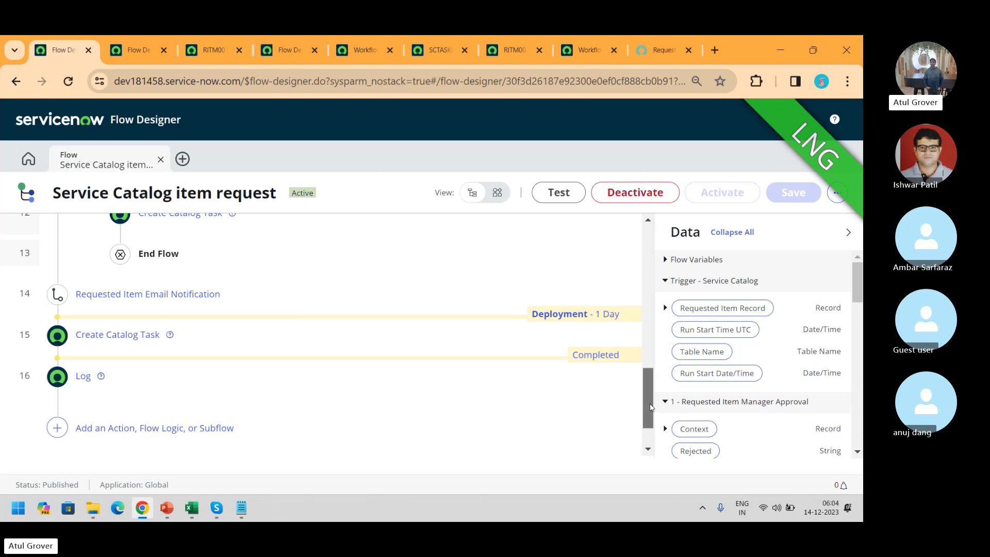
{"action": "left_click_drag", "start_coordinate": [647, 398], "coordinate": [665, 255]}
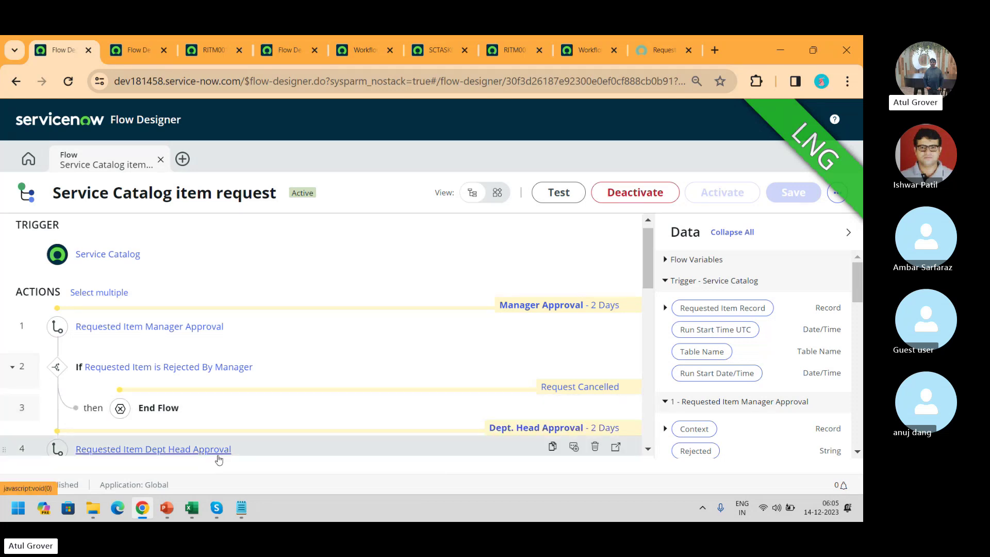
{"action": "left_click", "coordinate": [166, 332]}
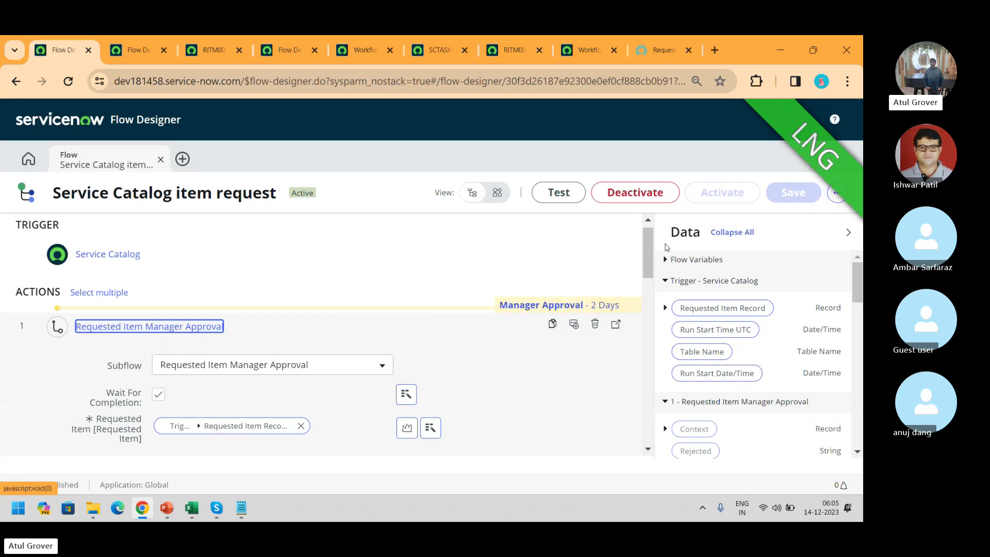
{"action": "left_click_drag", "start_coordinate": [649, 248], "coordinate": [645, 271]}
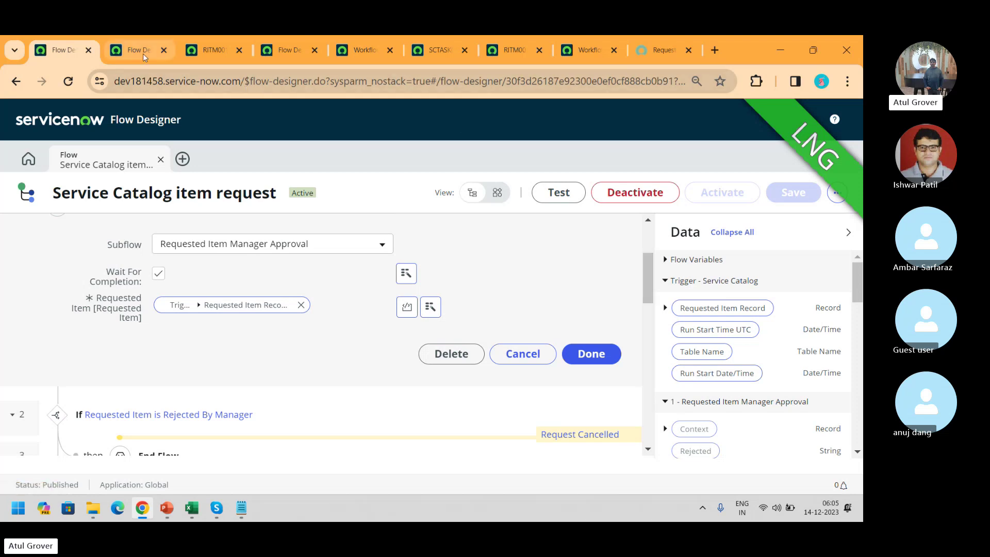
{"action": "left_click", "coordinate": [213, 50]}
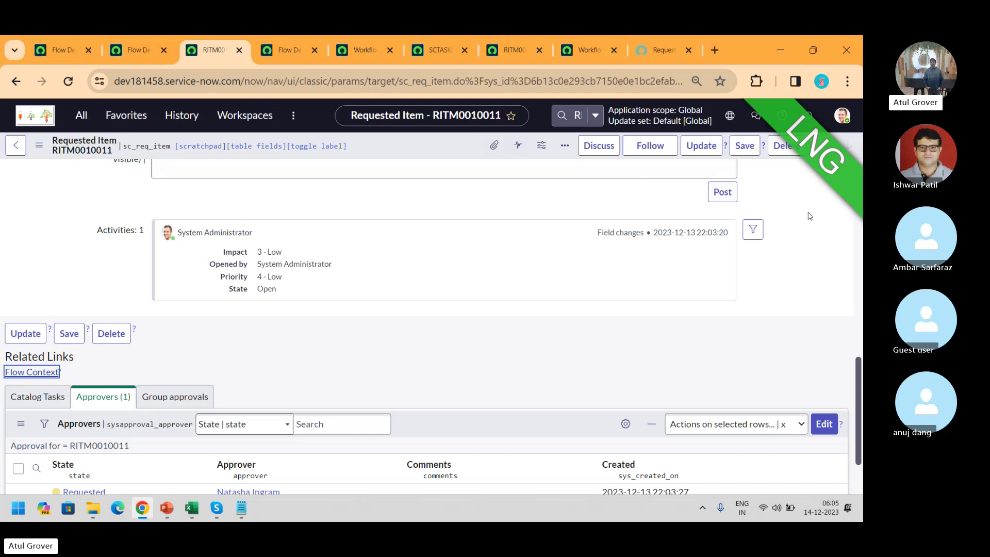
- Open the System Administrator's own profile record in the Default view
{"action": "left_click", "coordinate": [841, 115]}
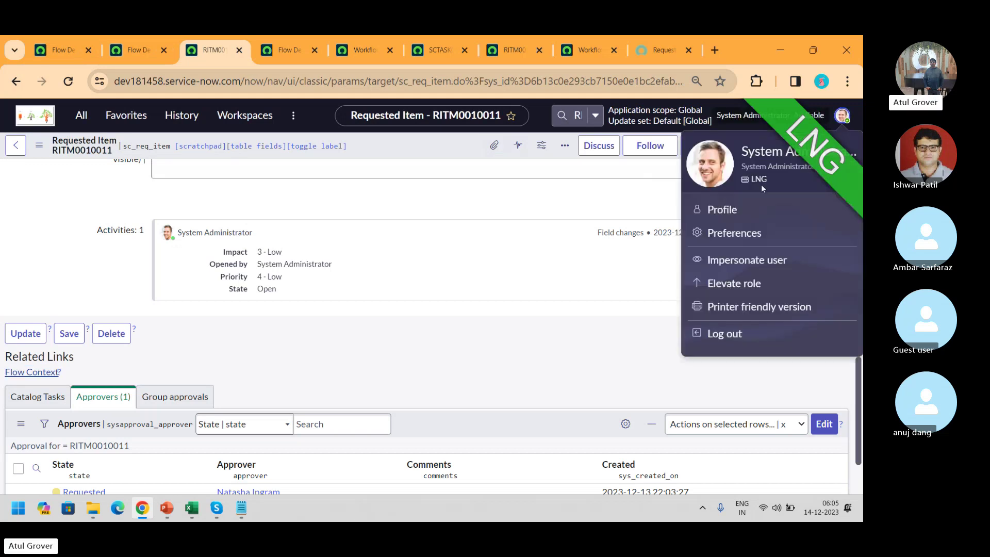
{"action": "left_click", "coordinate": [722, 210]}
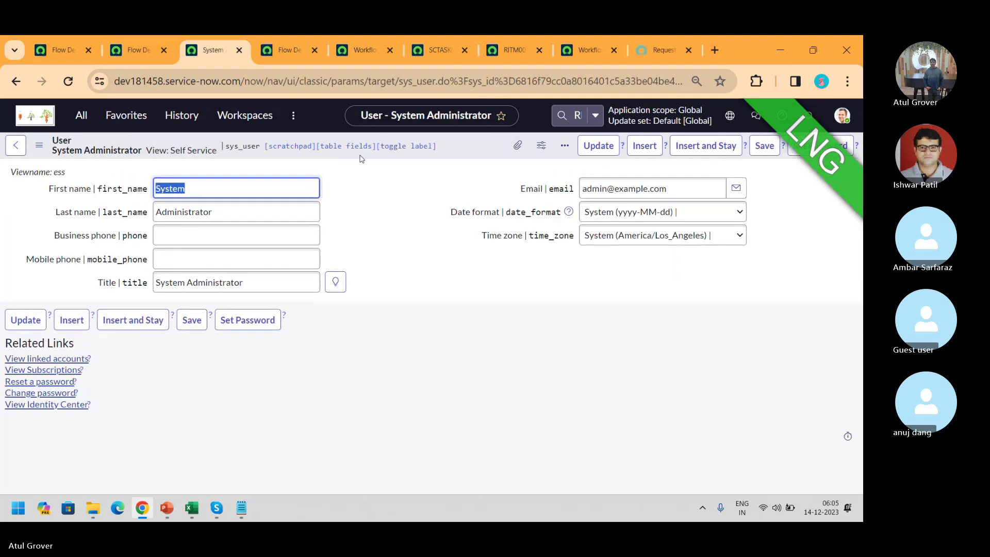
{"action": "left_click", "coordinate": [38, 146]}
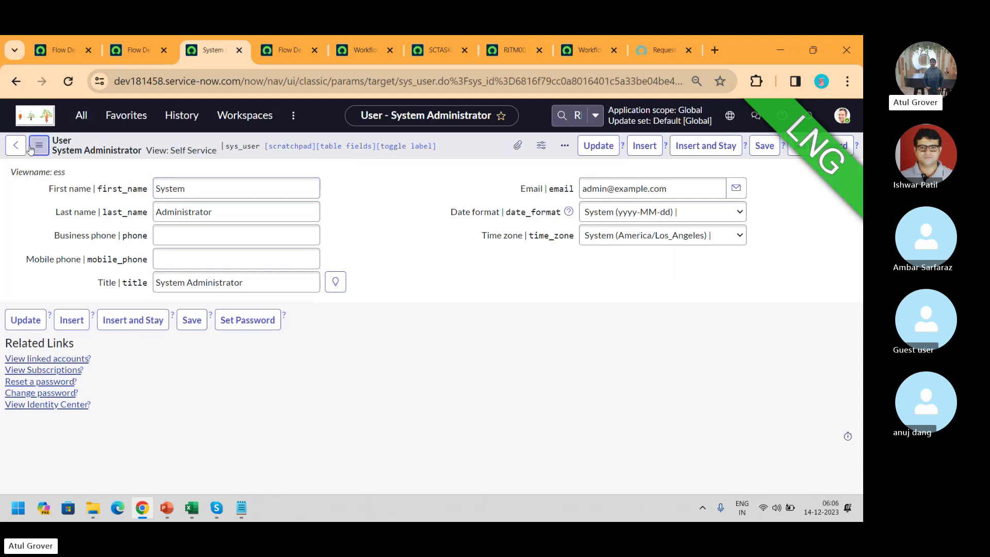
{"action": "mouse_move", "coordinate": [114, 251]}
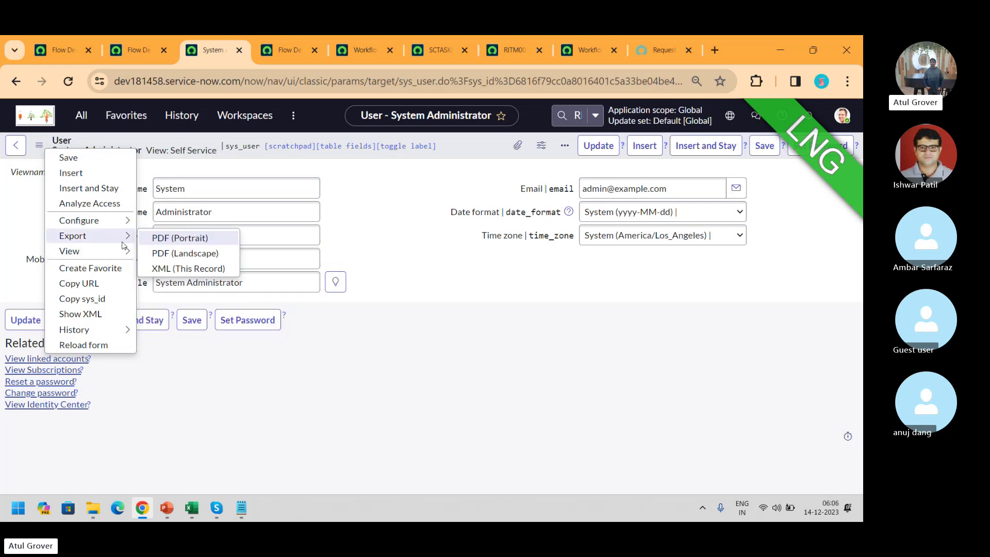
{"action": "left_click", "coordinate": [165, 331]}
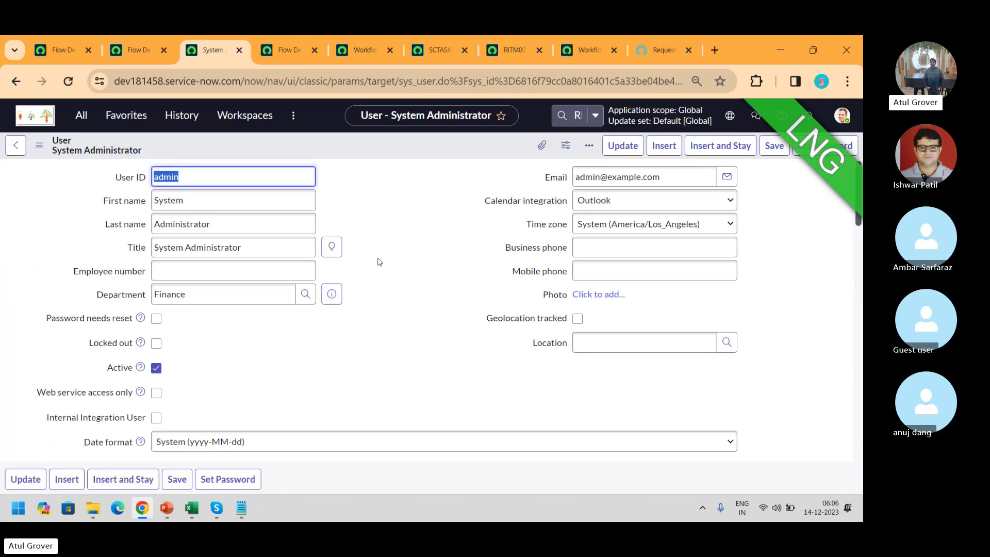
- Show the technical field names and open the User form's layout configuration
{"action": "double_click", "coordinate": [379, 261]}
{"action": "right_click", "coordinate": [442, 149]}
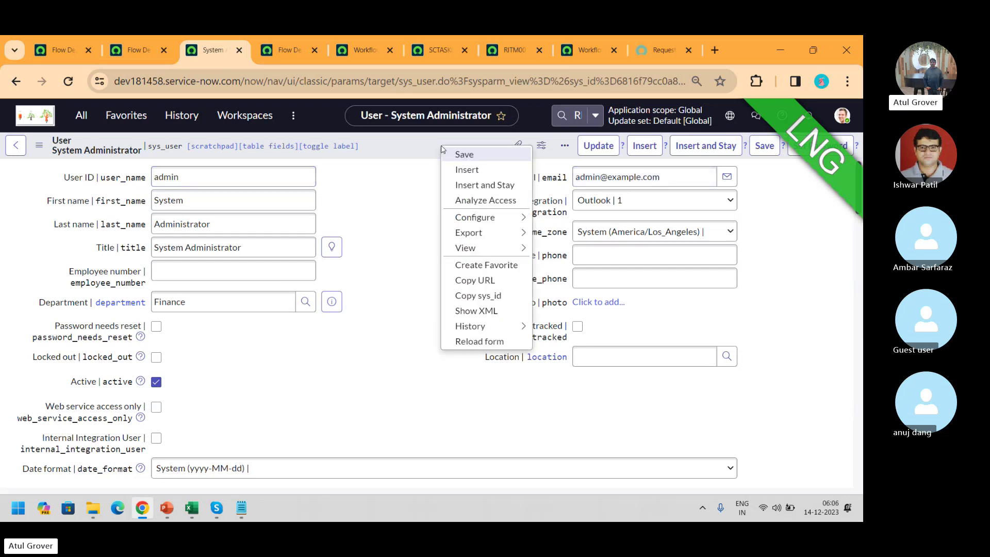
{"action": "mouse_move", "coordinate": [489, 218]}
{"action": "left_click", "coordinate": [561, 236]}
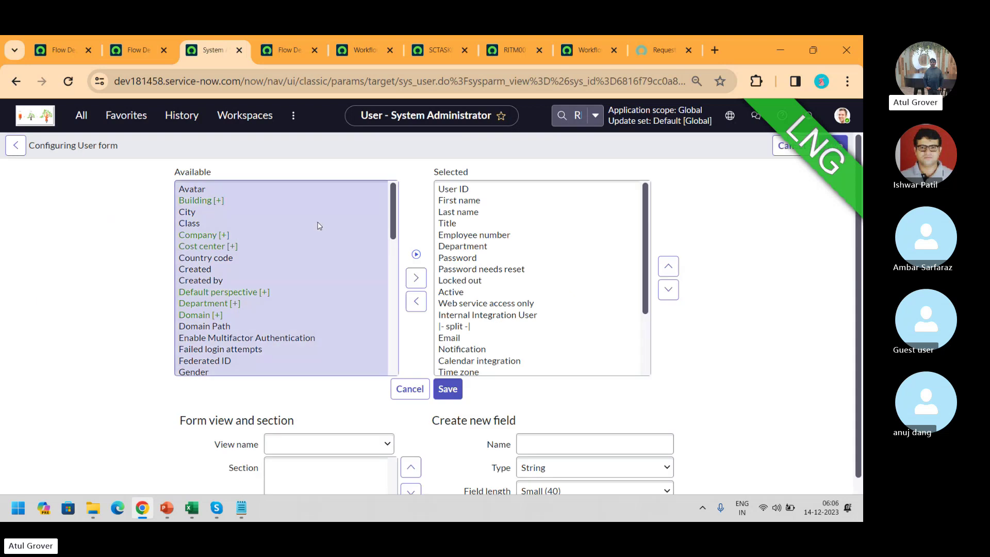
{"action": "left_click", "coordinate": [229, 224]}
{"action": "key", "text": "m"}
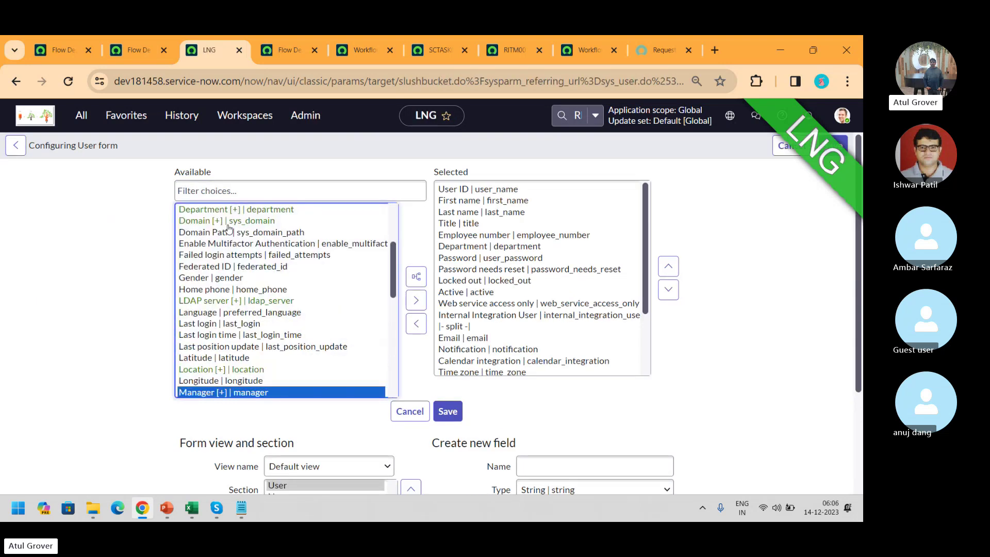
{"action": "left_click", "coordinate": [416, 300]}
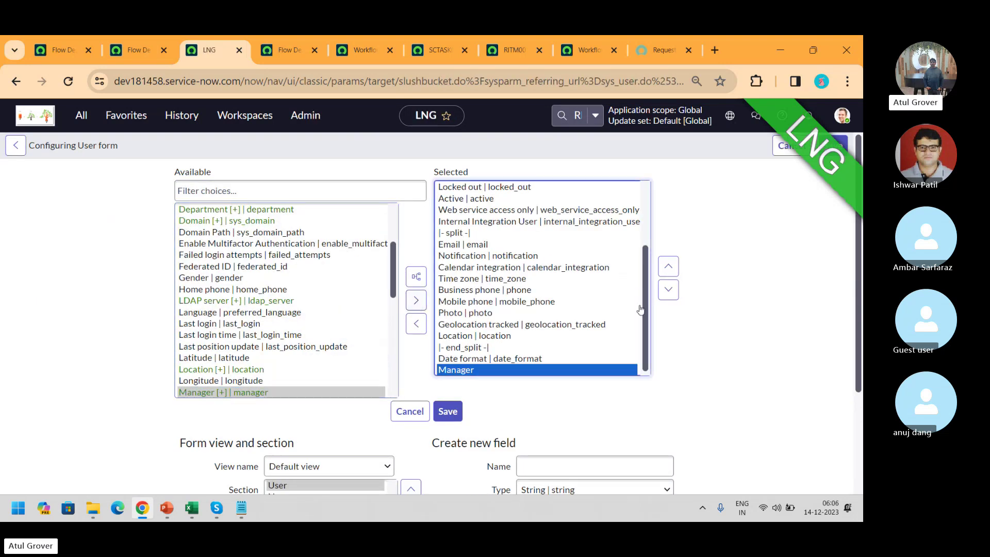
{"action": "left_click", "coordinate": [679, 264]}
{"action": "left_click", "coordinate": [678, 265]}
{"action": "left_click", "coordinate": [677, 265]}
{"action": "left_click", "coordinate": [676, 266]}
{"action": "left_click", "coordinate": [676, 266]}
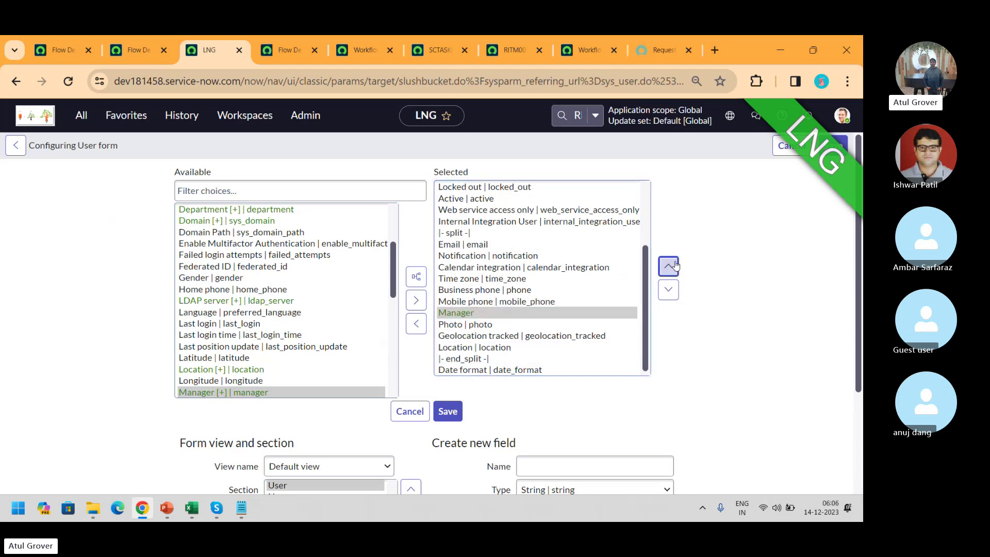
{"action": "left_click", "coordinate": [676, 266]}
{"action": "left_click", "coordinate": [675, 265]}
{"action": "left_click", "coordinate": [676, 265]}
{"action": "left_click", "coordinate": [676, 265]}
{"action": "left_click", "coordinate": [675, 266]}
{"action": "left_click", "coordinate": [676, 265]}
{"action": "left_click", "coordinate": [675, 266]}
{"action": "left_click", "coordinate": [676, 265]}
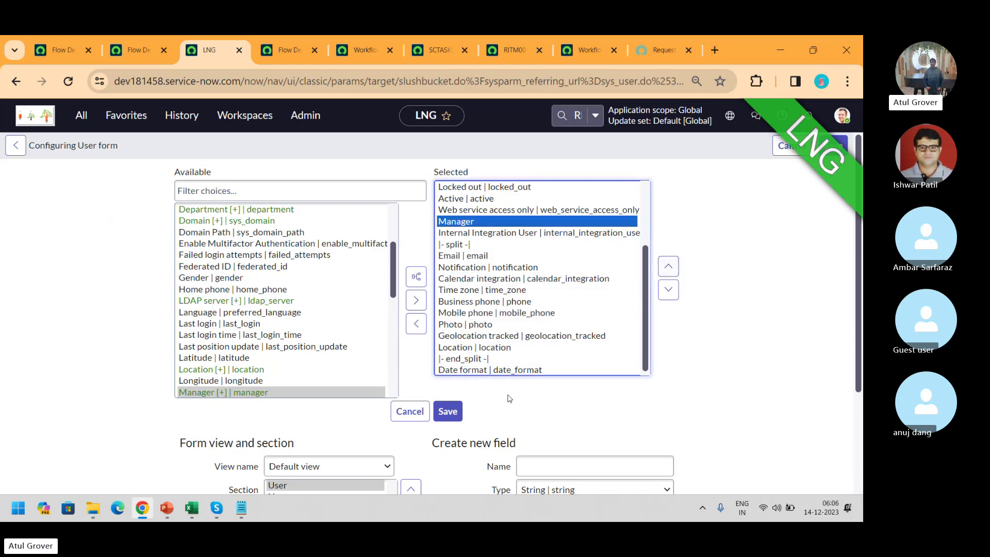
{"action": "left_click", "coordinate": [458, 411]}
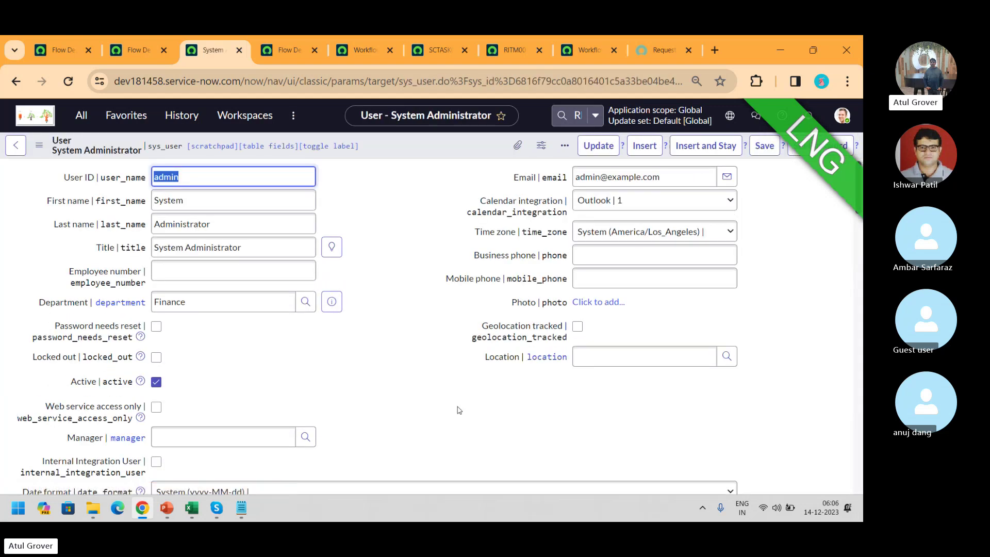
{"action": "left_click", "coordinate": [178, 435]}
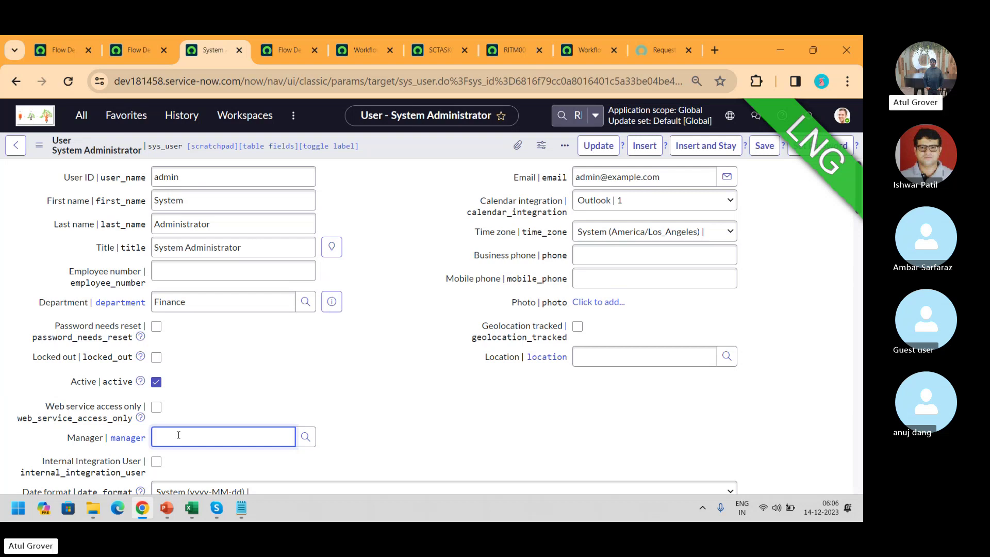
- Reopen the Zoom desk phone ticket, search the Service Catalog for 'zoom desk', and return to the user record
{"action": "left_click", "coordinate": [674, 47]}
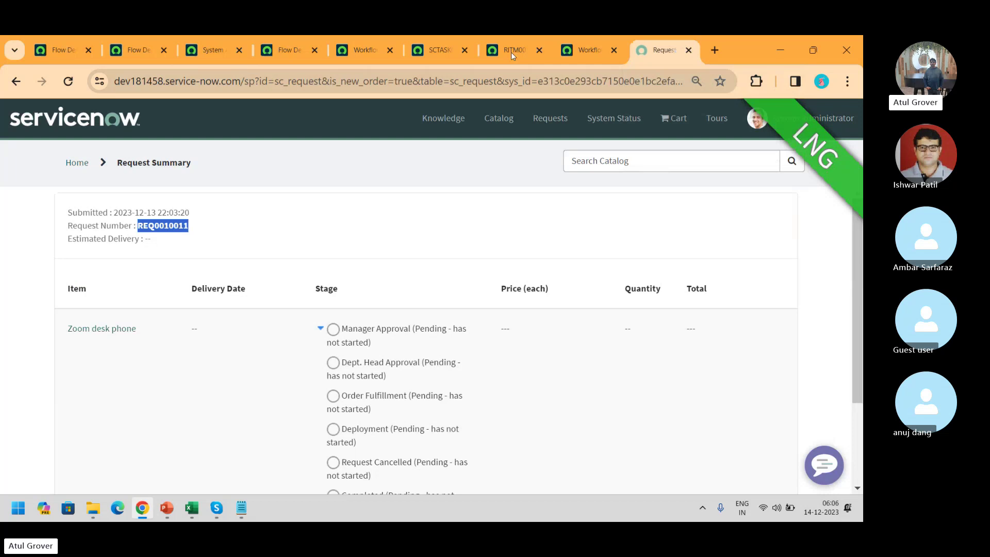
{"action": "left_click", "coordinate": [112, 329]}
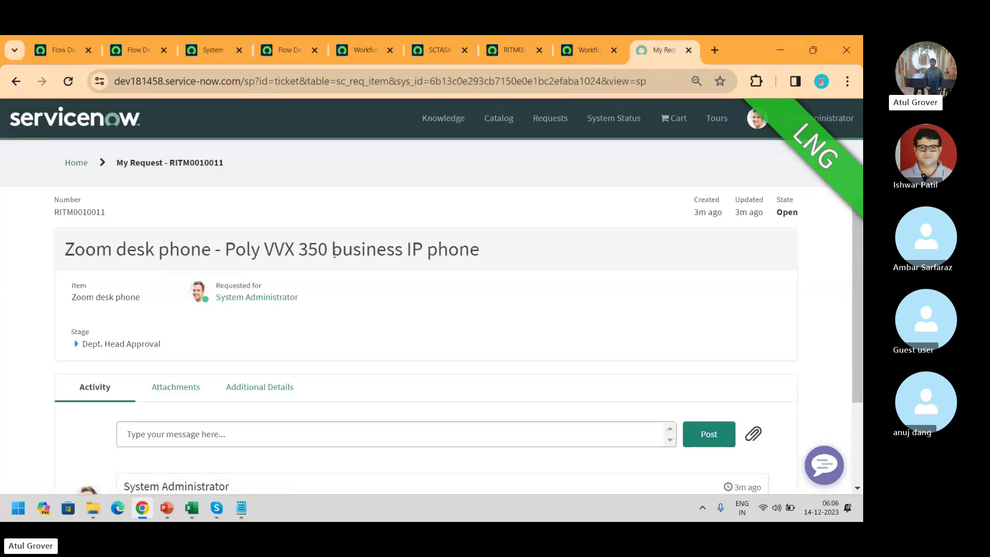
{"action": "left_click", "coordinate": [492, 126]}
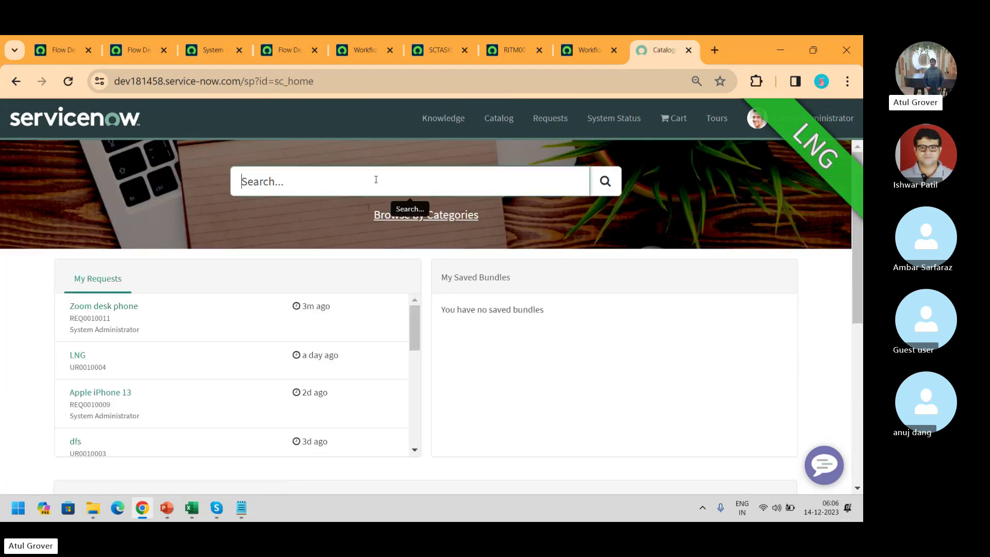
{"action": "type", "text": "zoom de"}
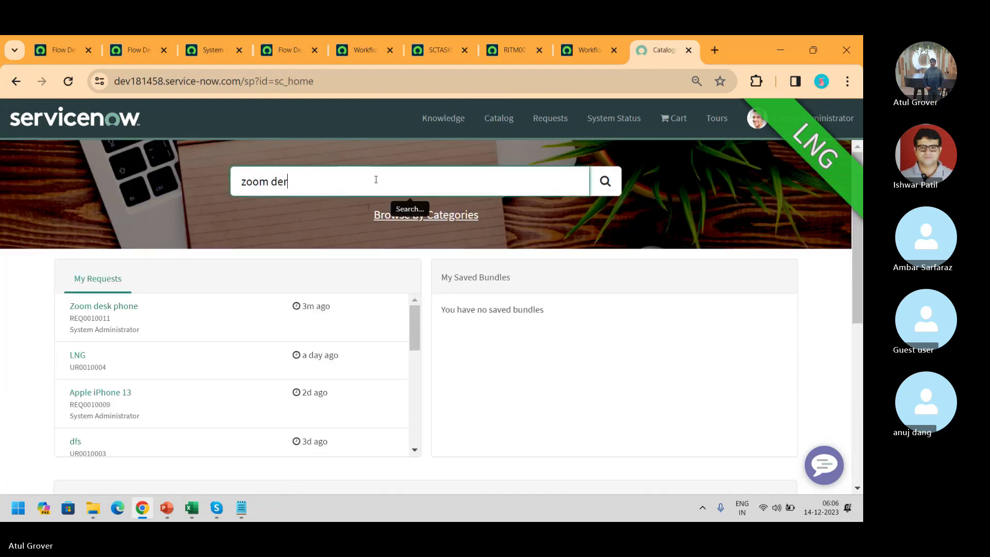
{"action": "type", "text": "s"}
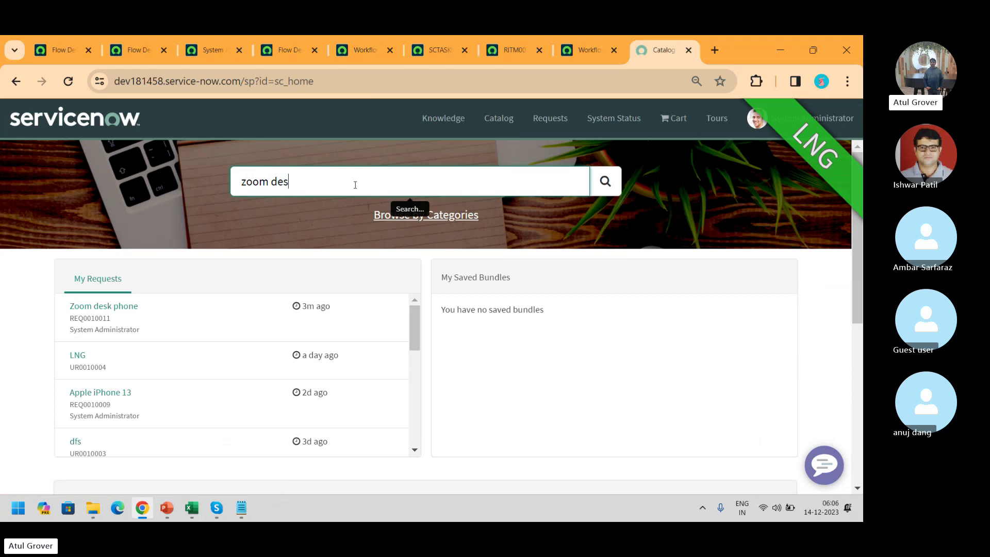
{"action": "type", "text": "k"}
{"action": "key", "text": "Return"}
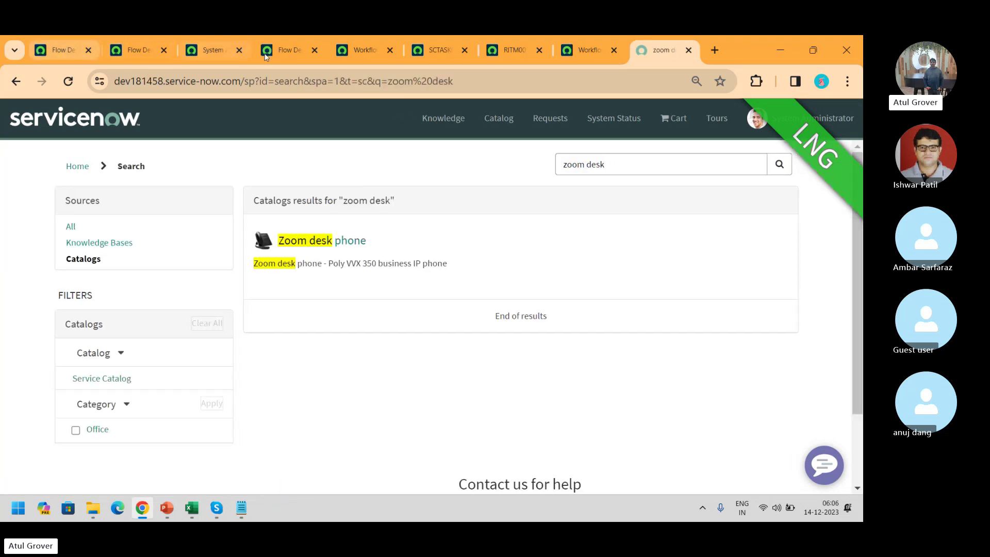
{"action": "left_click", "coordinate": [210, 49]}
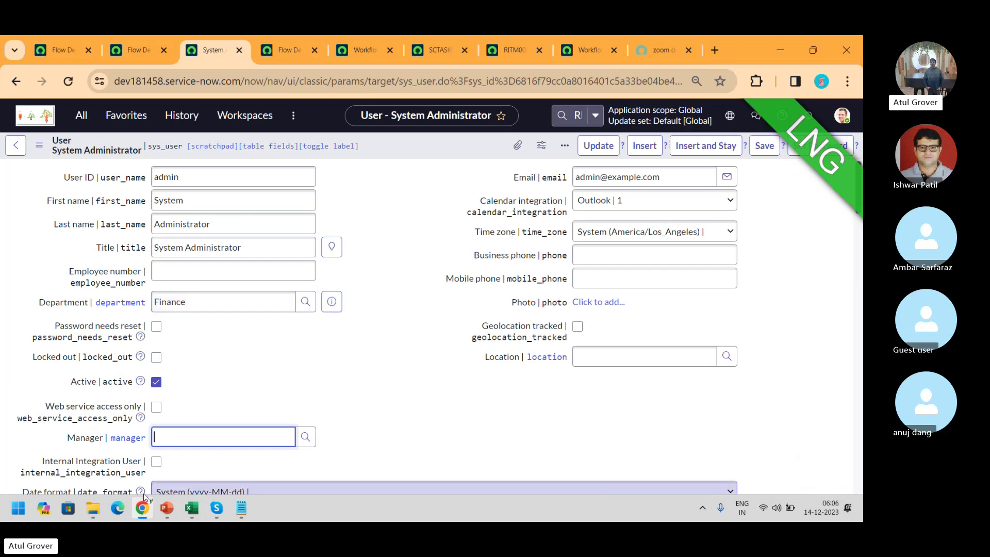
- Set the System Administrator's Manager to the architect and save the user record
{"action": "type", "text": "*"}
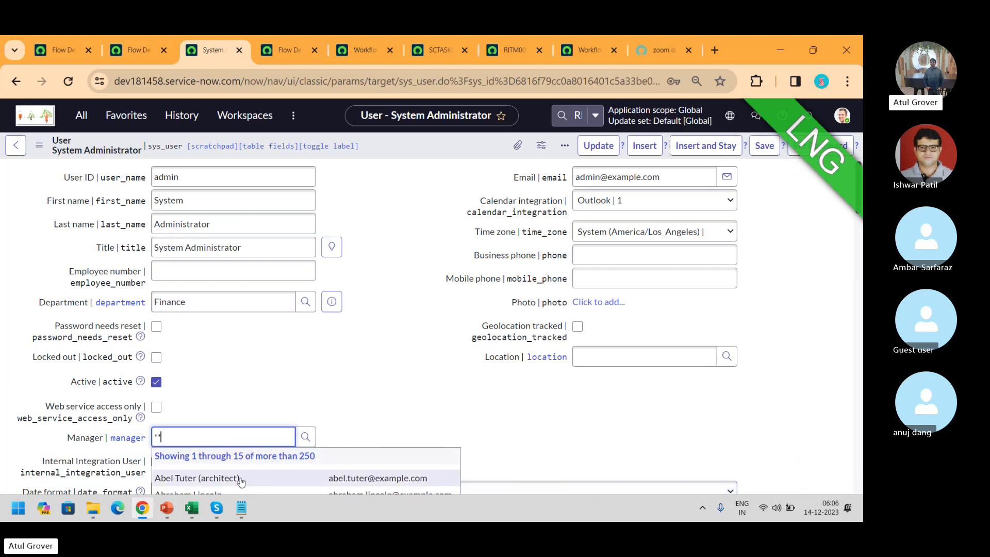
{"action": "left_click", "coordinate": [242, 480]}
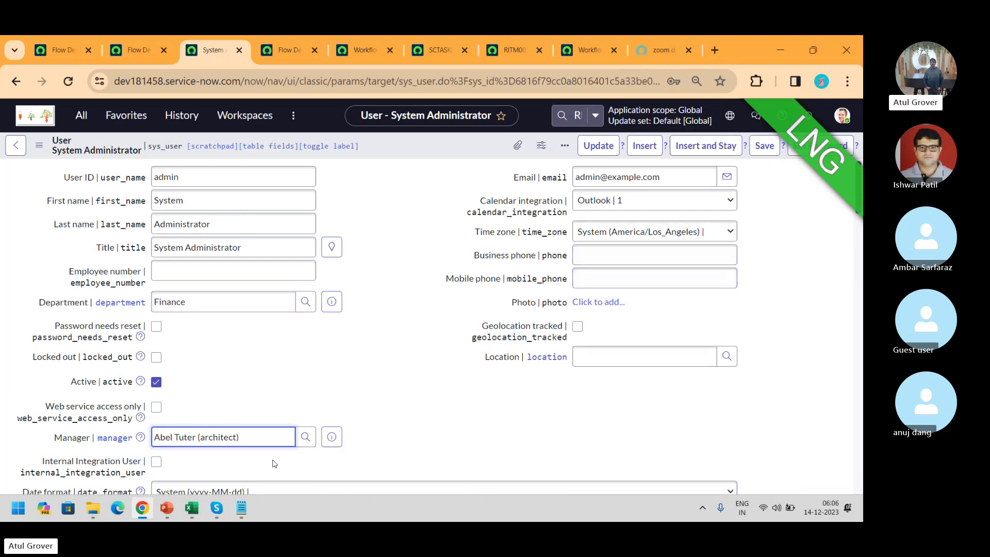
{"action": "left_click", "coordinate": [688, 147]}
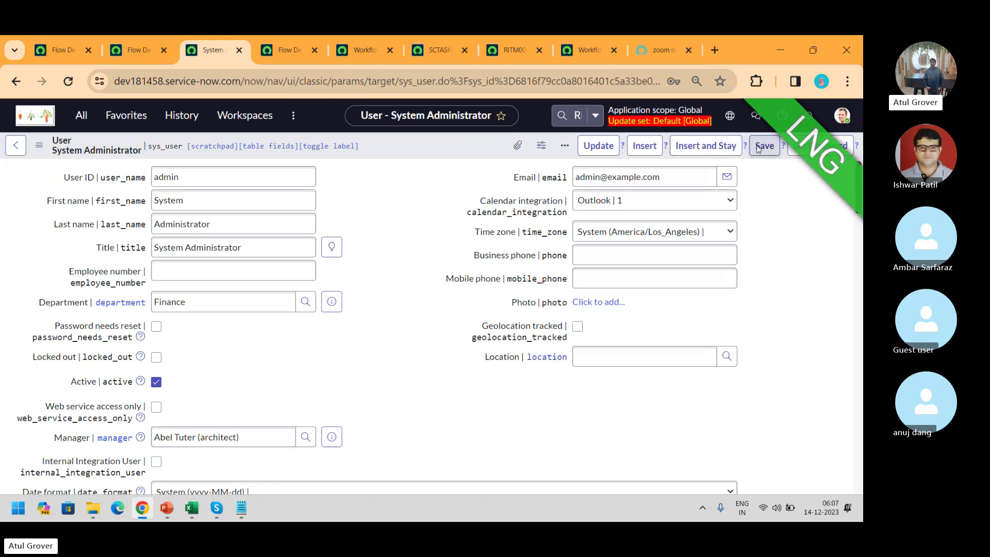
{"action": "left_click", "coordinate": [657, 50]}
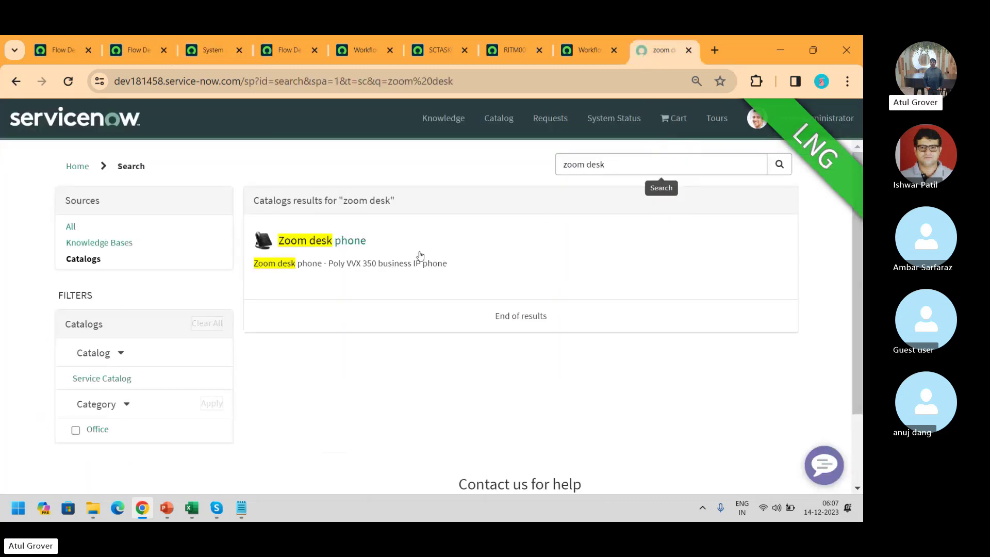
- Fill in Zoom desk phone with location Fairfax, VA, workspace 445 and justification 'jkhk'
{"action": "left_click", "coordinate": [338, 249]}
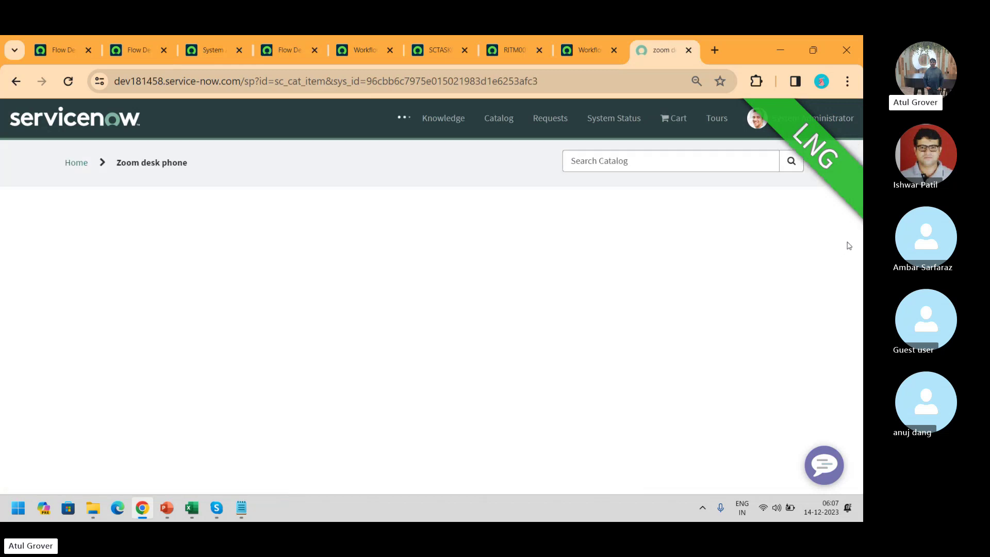
{"action": "scroll", "coordinate": [860, 241], "scroll_direction": "down", "scroll_amount": 5}
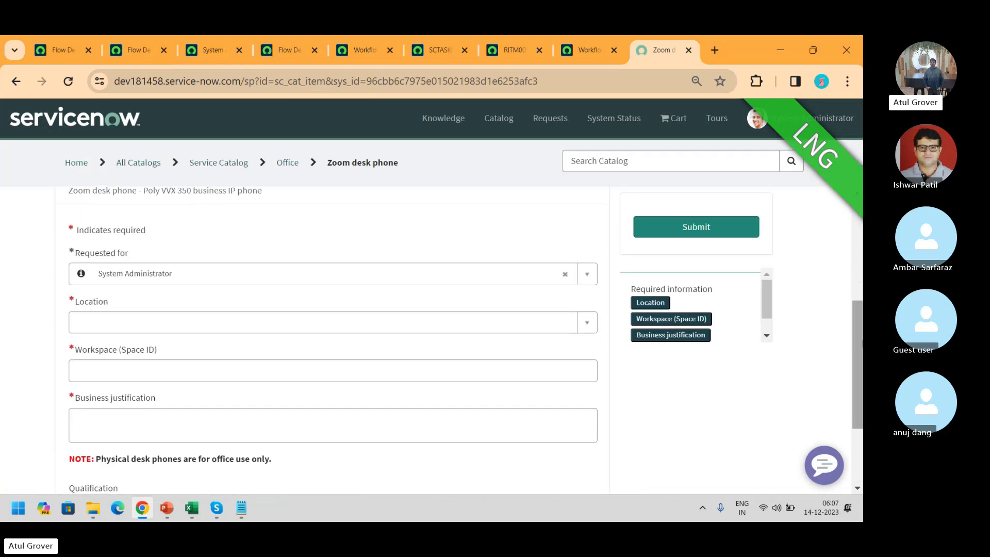
{"action": "left_click", "coordinate": [244, 324]}
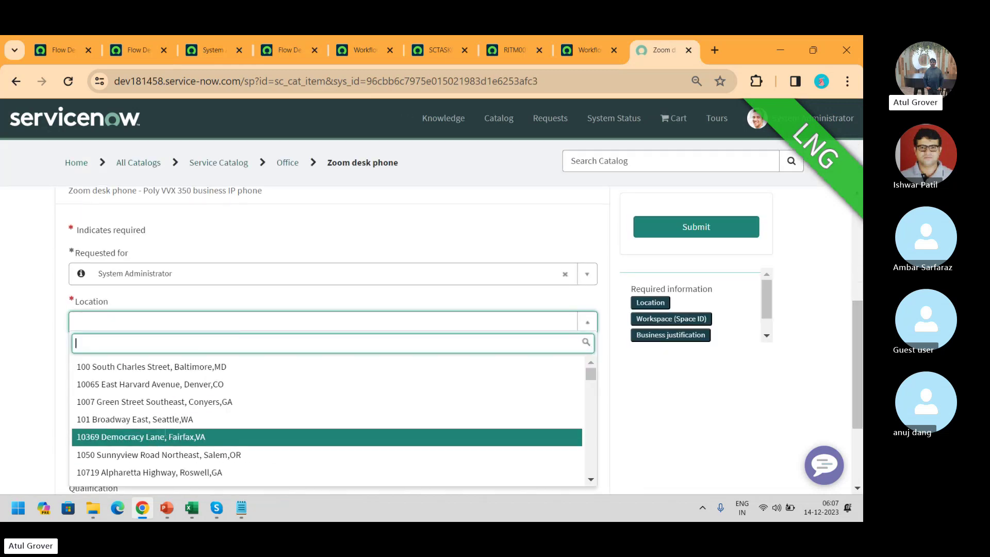
{"action": "left_click", "coordinate": [145, 435]}
{"action": "left_click", "coordinate": [142, 375]}
{"action": "type", "text": "445"}
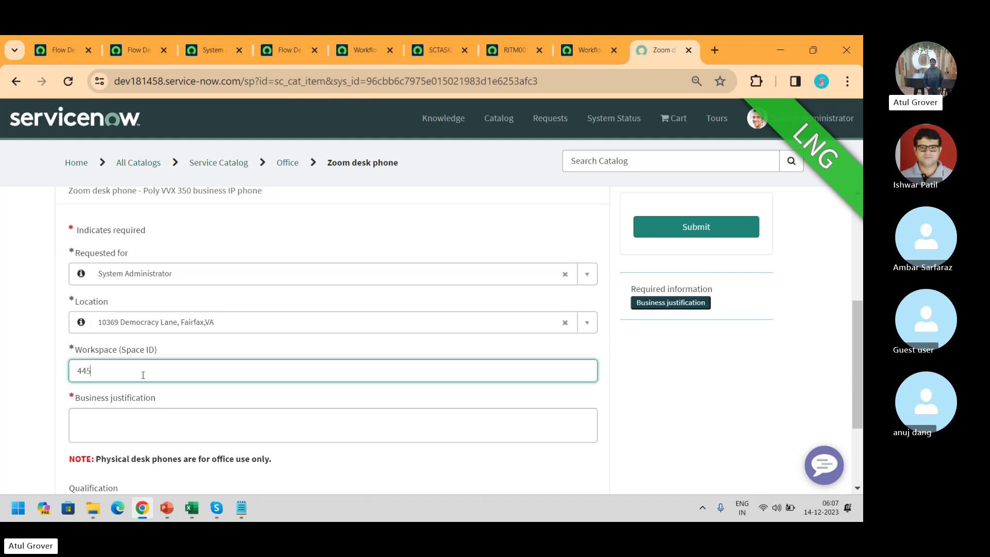
{"action": "left_click", "coordinate": [123, 418]}
{"action": "type", "text": "jkhk"}
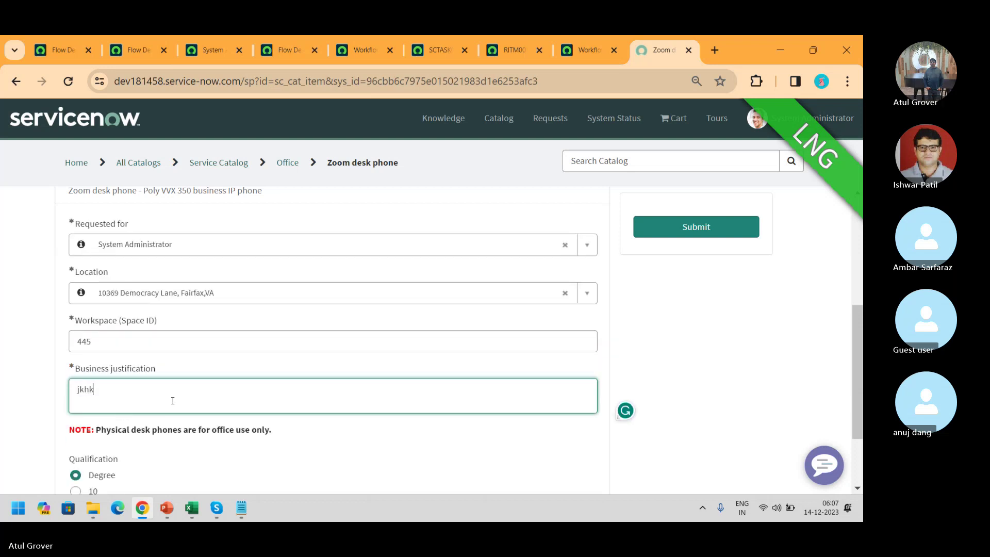
- Submit the request, expand its approval stages, and copy the new request number
{"action": "left_click", "coordinate": [677, 225]}
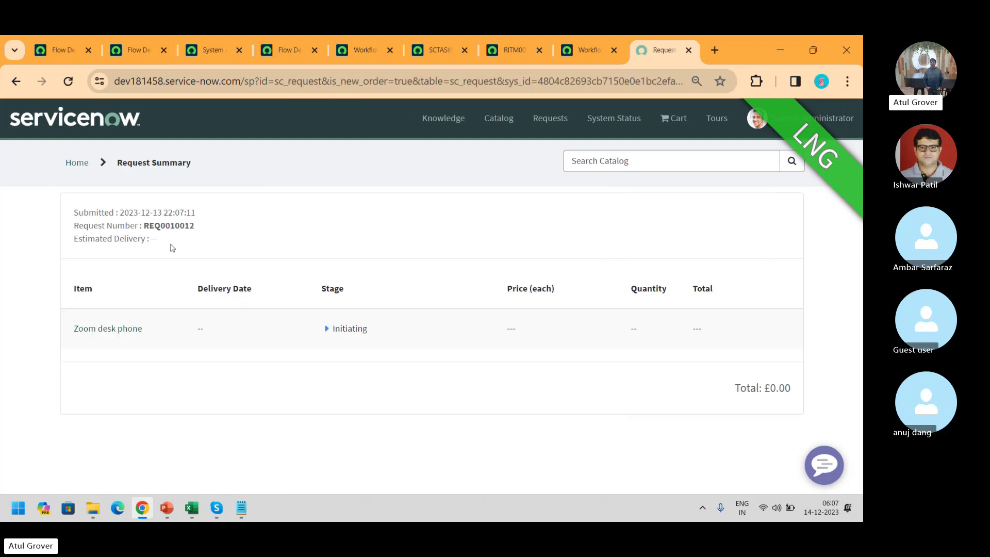
{"action": "left_click", "coordinate": [327, 329]}
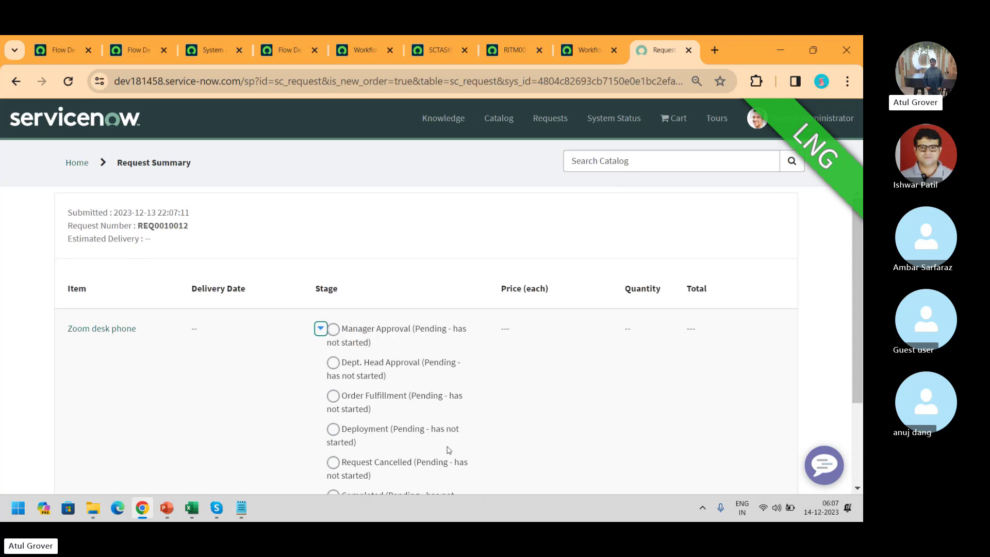
{"action": "double_click", "coordinate": [166, 227]}
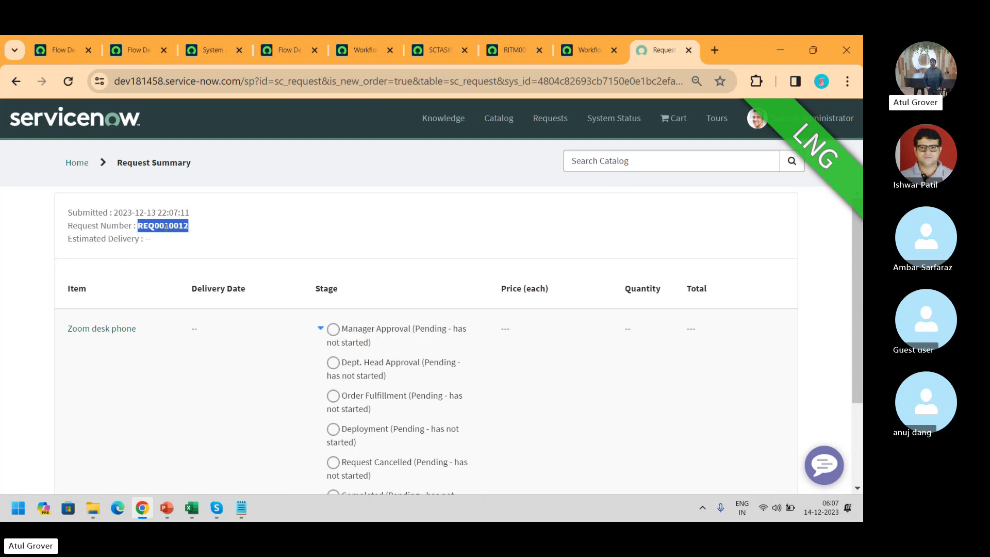
{"action": "left_click", "coordinate": [126, 51]}
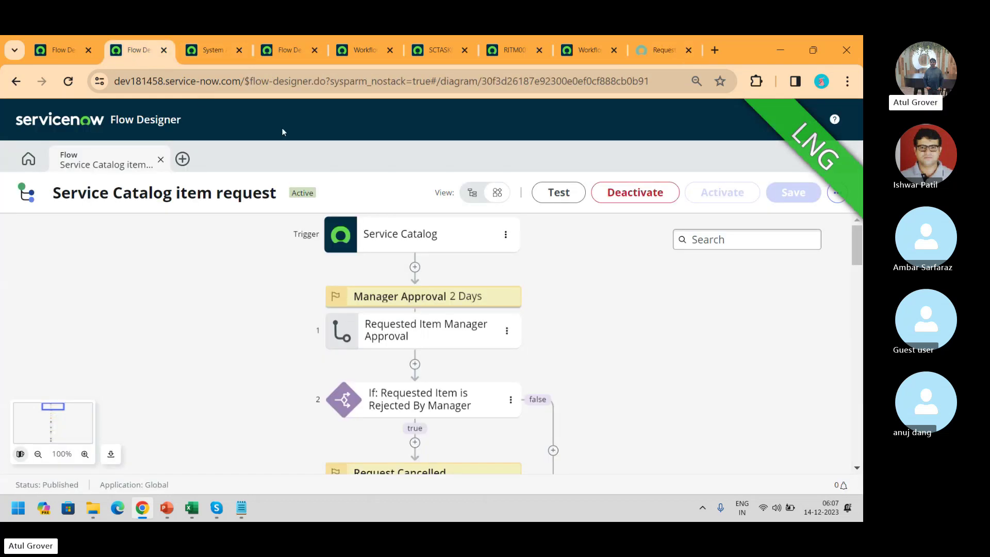
- Search globally for the new request number and open its requested item RITM0010012
{"action": "left_click", "coordinate": [189, 51]}
{"action": "left_click", "coordinate": [574, 117]}
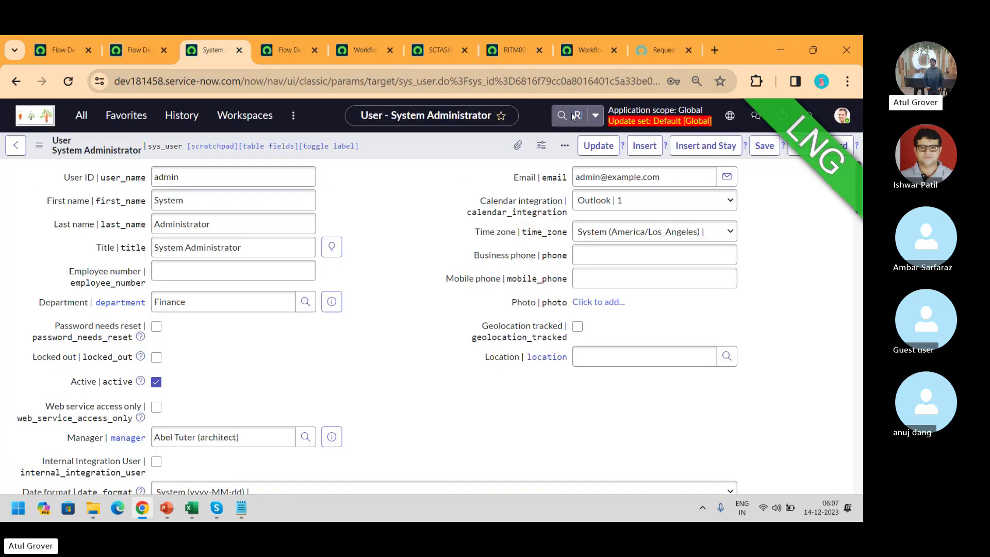
{"action": "left_click", "coordinate": [574, 117]}
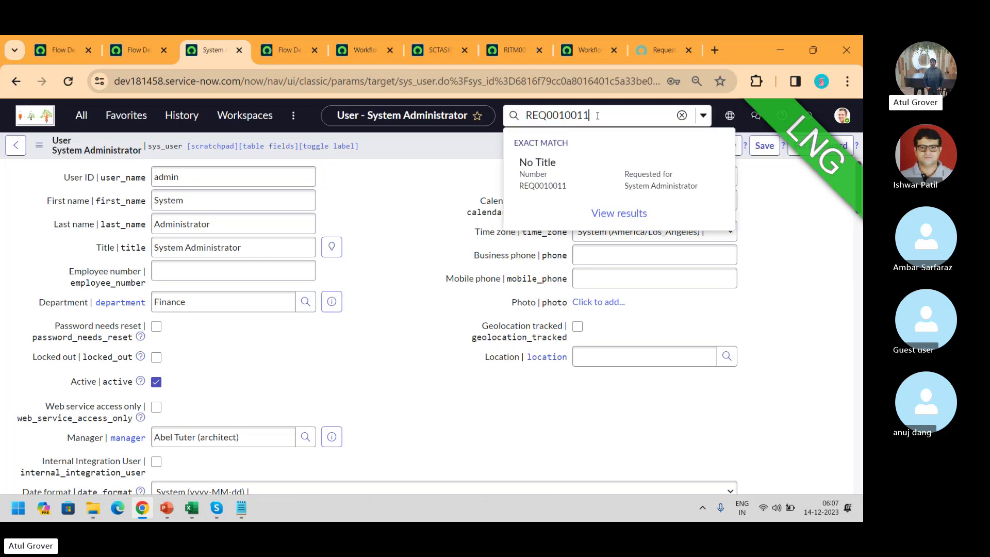
{"action": "key", "text": "Return"}
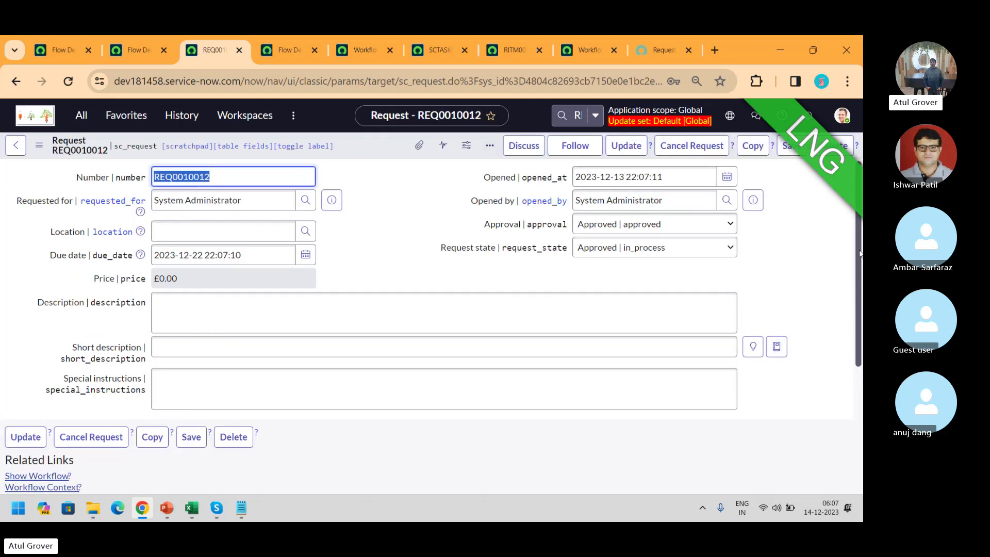
{"action": "scroll", "coordinate": [859, 253], "scroll_direction": "down", "scroll_amount": 3}
{"action": "left_click", "coordinate": [108, 424]}
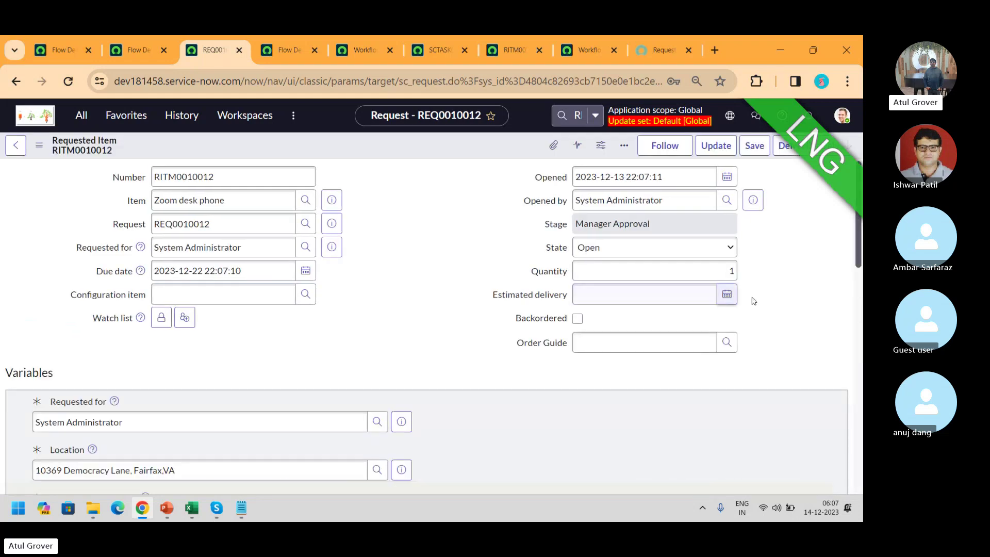
- Check RITM0010012's stage and its Approvers list with one Requested approval
{"action": "left_click", "coordinate": [615, 225]}
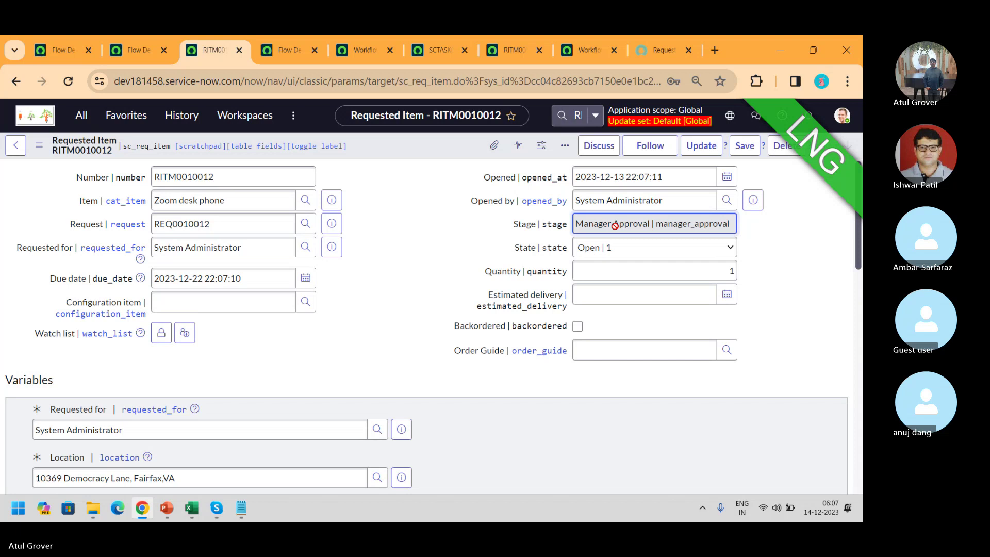
{"action": "scroll", "coordinate": [838, 240], "scroll_direction": "down", "scroll_amount": 5}
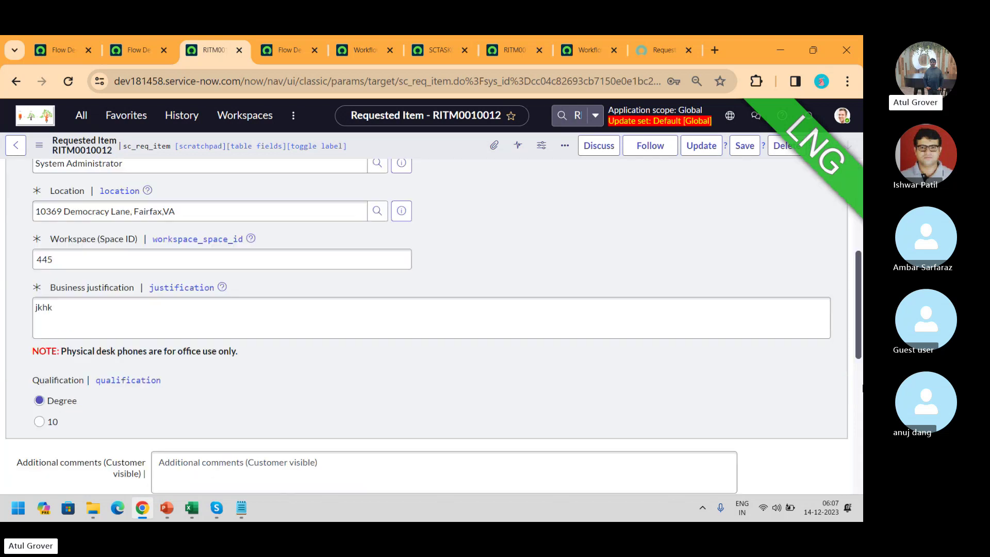
{"action": "scroll", "coordinate": [425, 325], "scroll_direction": "down", "scroll_amount": 8}
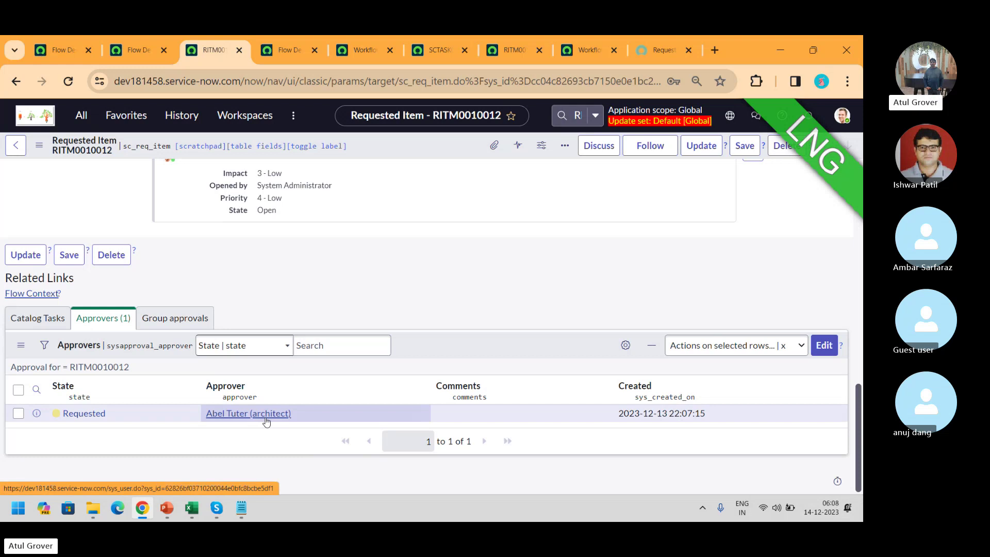
{"action": "left_click", "coordinate": [133, 50]}
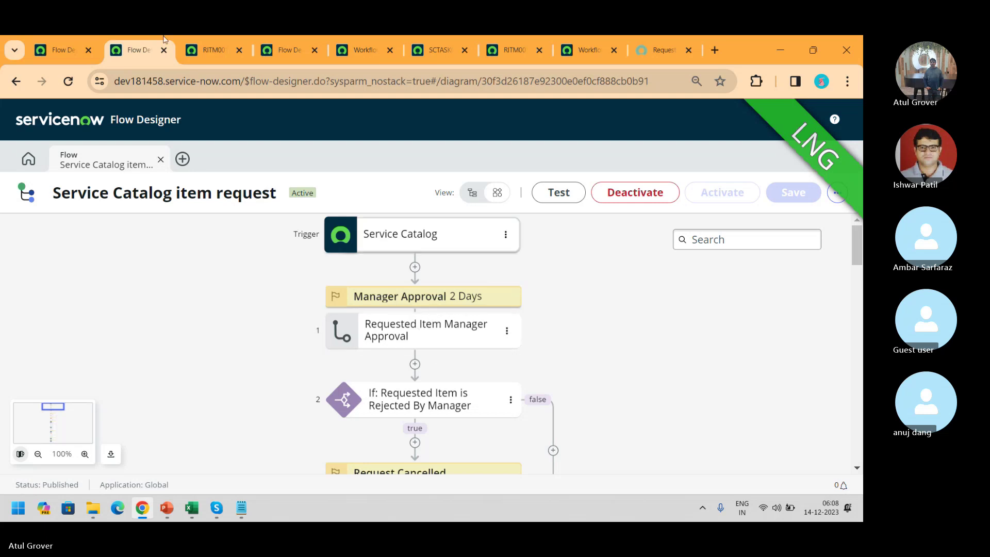
{"action": "left_click", "coordinate": [209, 50]}
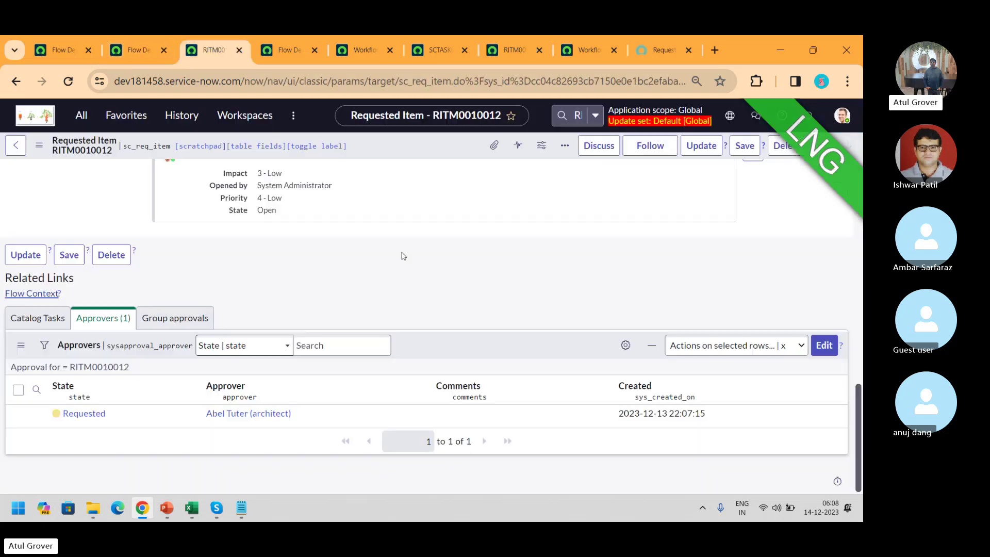
- Set the pending approval's State to Approved inline, save, and refresh the Approvers list
{"action": "left_click", "coordinate": [139, 418]}
{"action": "left_click", "coordinate": [138, 417]}
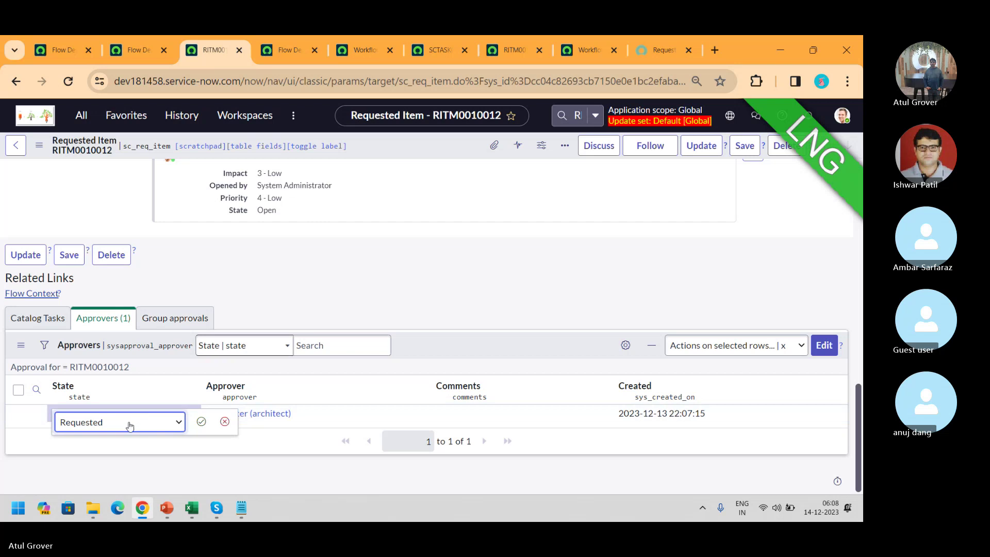
{"action": "left_click", "coordinate": [128, 422]}
{"action": "left_click", "coordinate": [85, 351]}
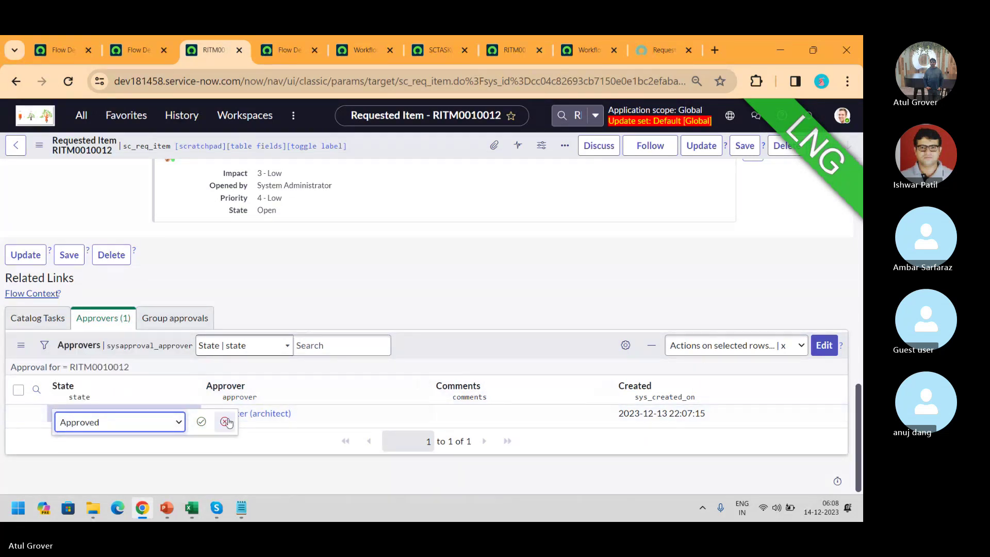
{"action": "left_click", "coordinate": [202, 420]}
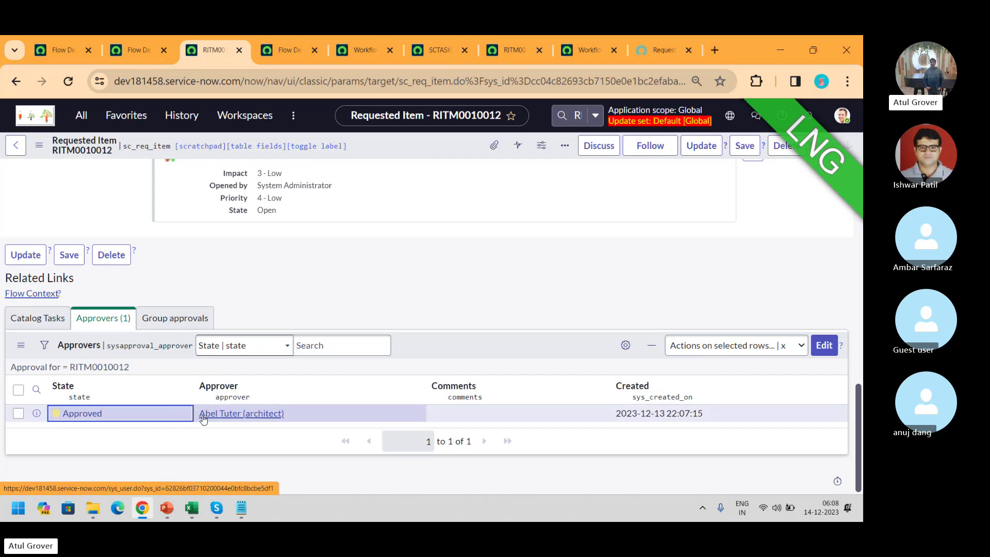
{"action": "right_click", "coordinate": [479, 345]}
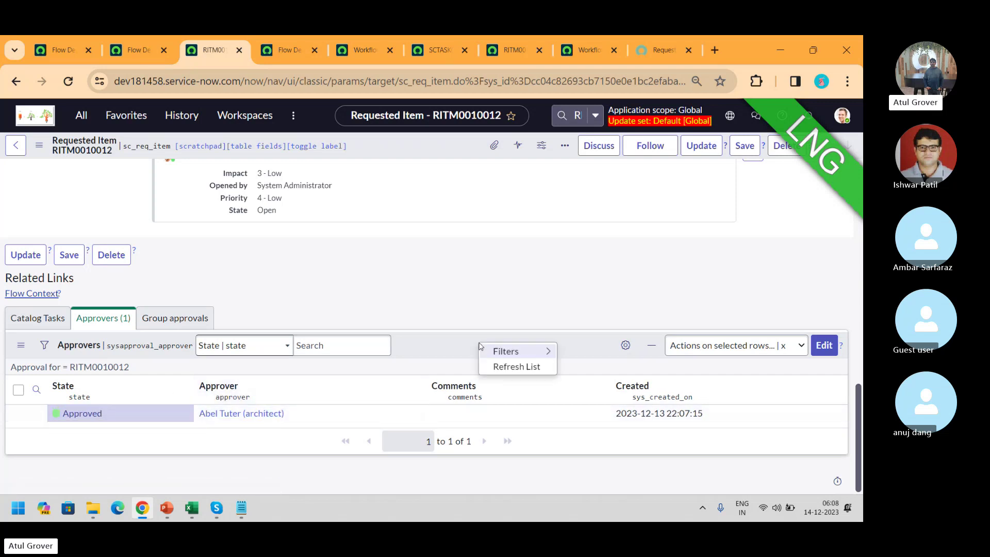
{"action": "left_click", "coordinate": [501, 370]}
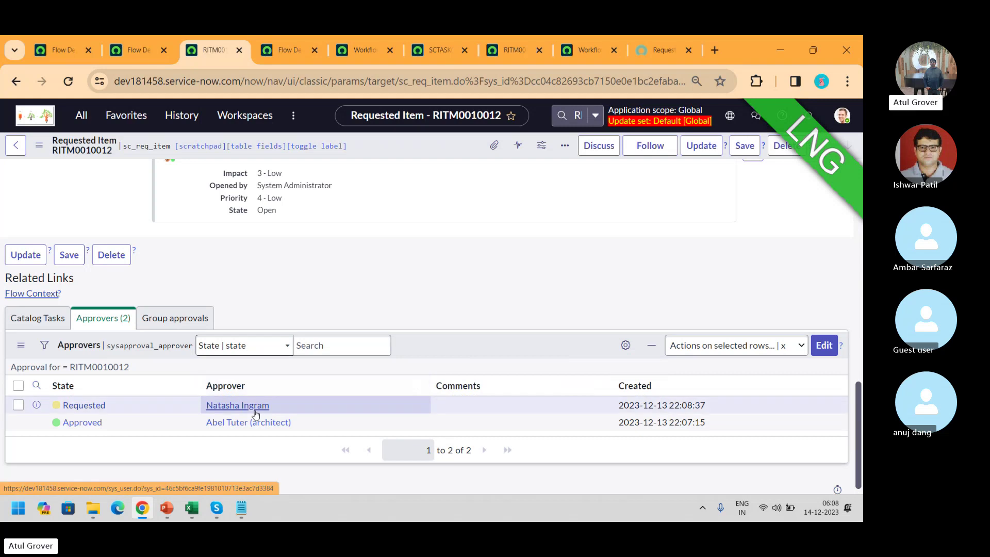
- Reload the REQ0010012 request summary to confirm Manager Approval is completed
{"action": "left_click_drag", "start_coordinate": [859, 387], "coordinate": [859, 168]}
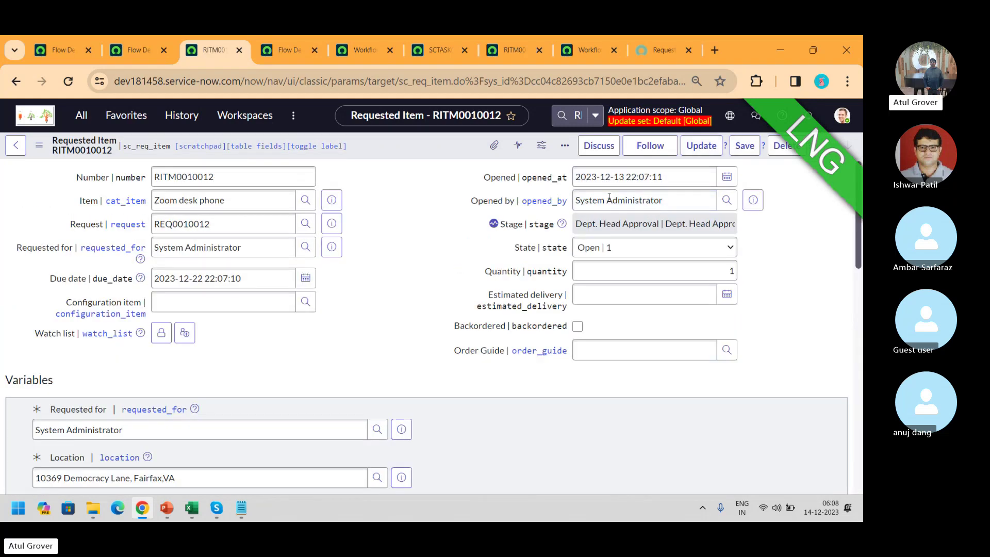
{"action": "left_click", "coordinate": [653, 57]}
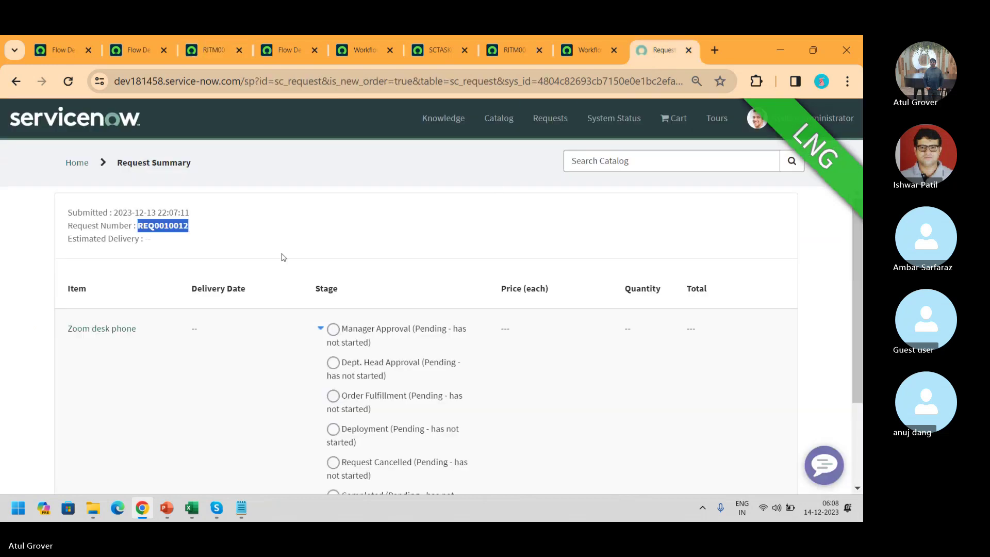
{"action": "left_click", "coordinate": [69, 82]}
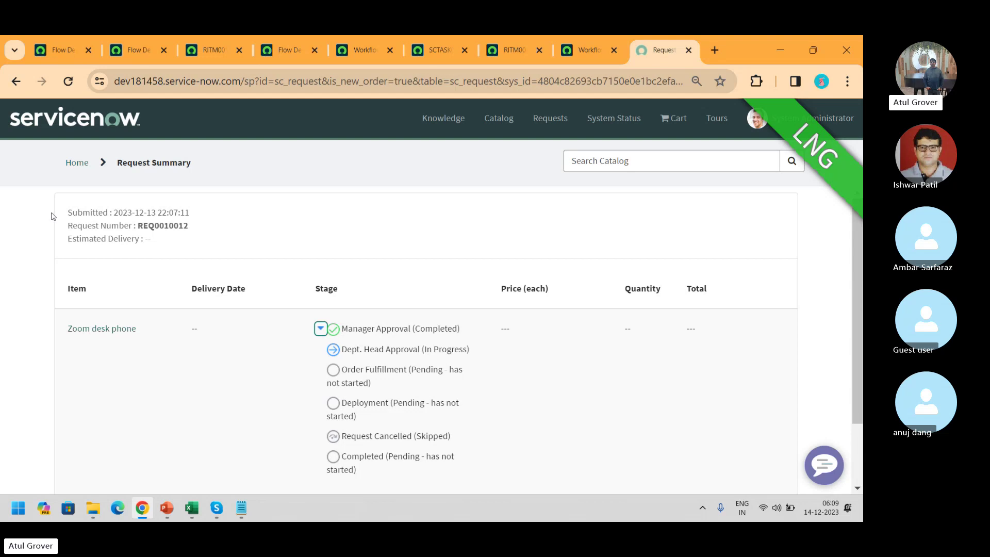
{"action": "left_click", "coordinate": [136, 49]}
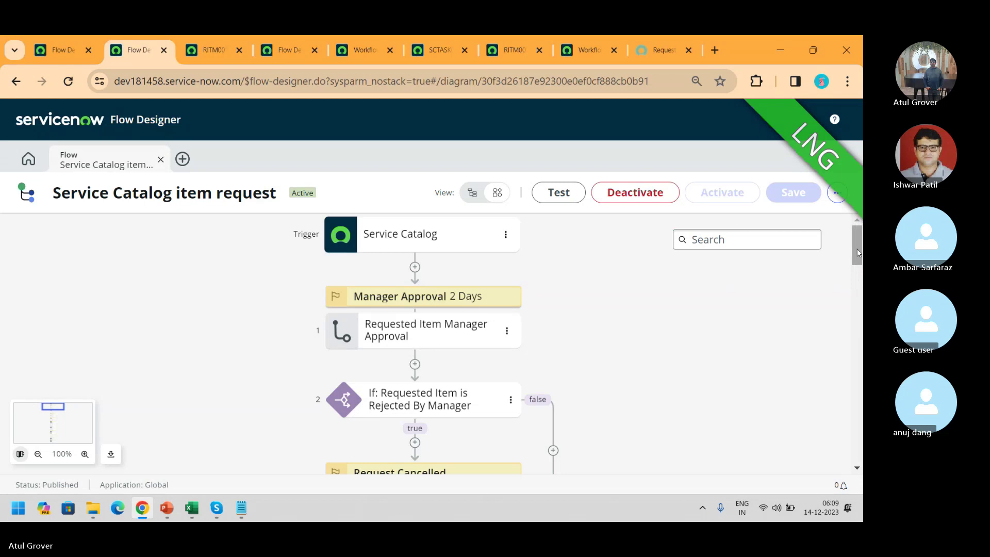
- Set RITM0010012's new pending approval to Rejected inline and save it
{"action": "left_click_drag", "start_coordinate": [857, 249], "coordinate": [859, 294]}
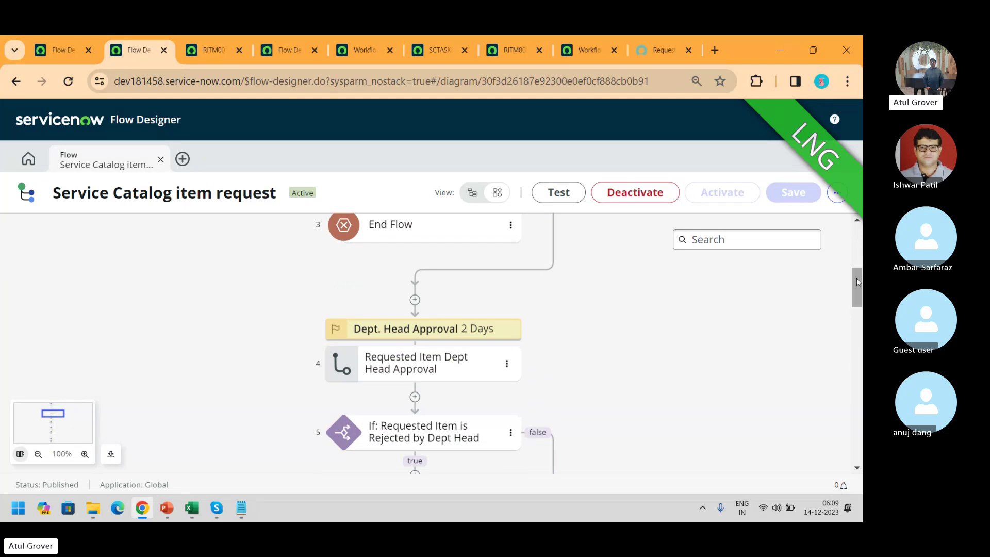
{"action": "left_click_drag", "start_coordinate": [859, 278], "coordinate": [856, 325]}
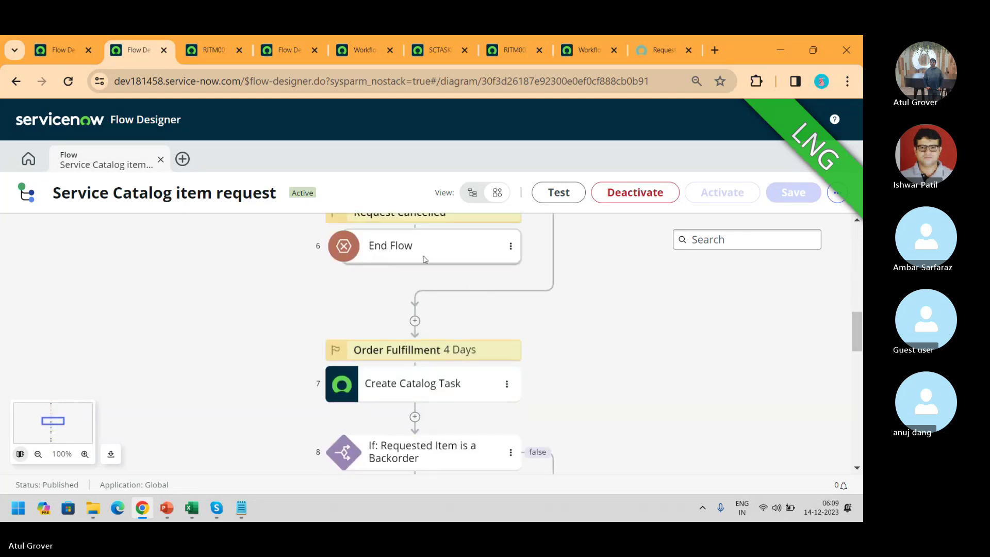
{"action": "left_click", "coordinate": [221, 46]}
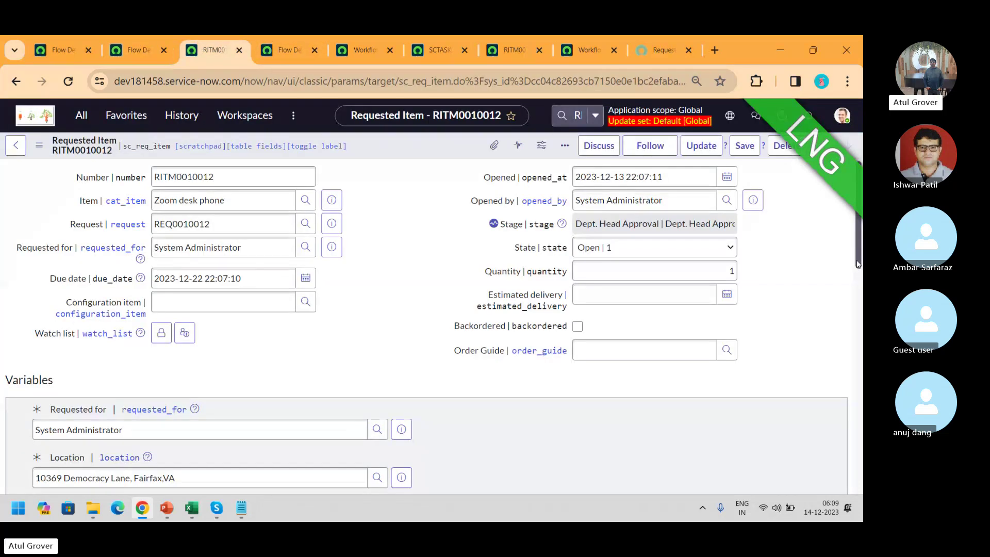
{"action": "left_click_drag", "start_coordinate": [856, 246], "coordinate": [859, 480]}
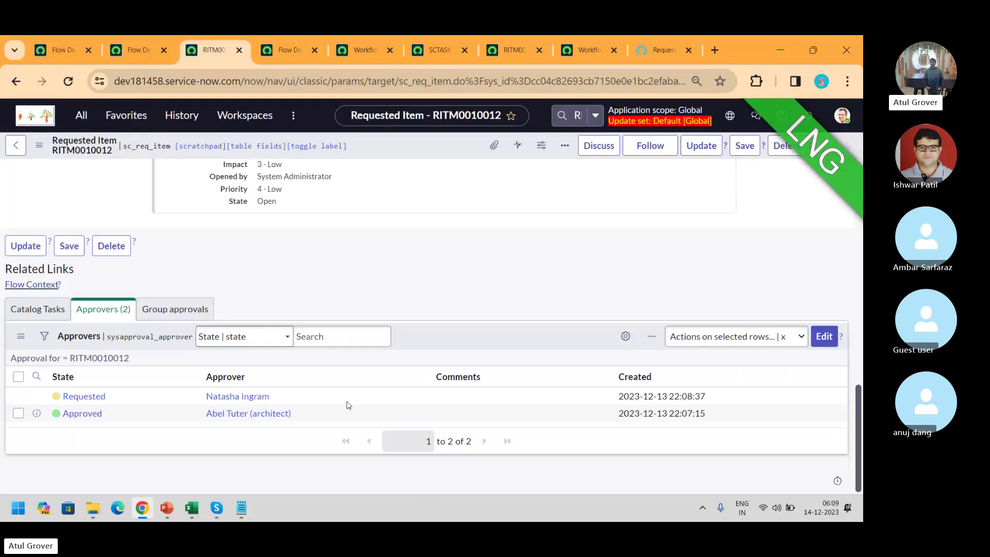
{"action": "left_click", "coordinate": [165, 396]}
{"action": "left_click", "coordinate": [165, 395]}
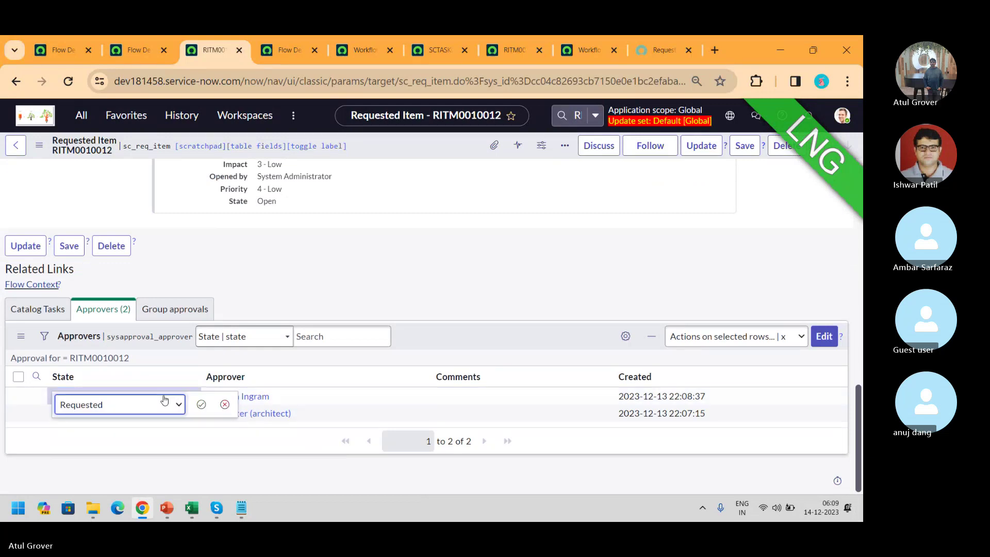
{"action": "left_click", "coordinate": [151, 406]}
{"action": "left_click", "coordinate": [103, 344]}
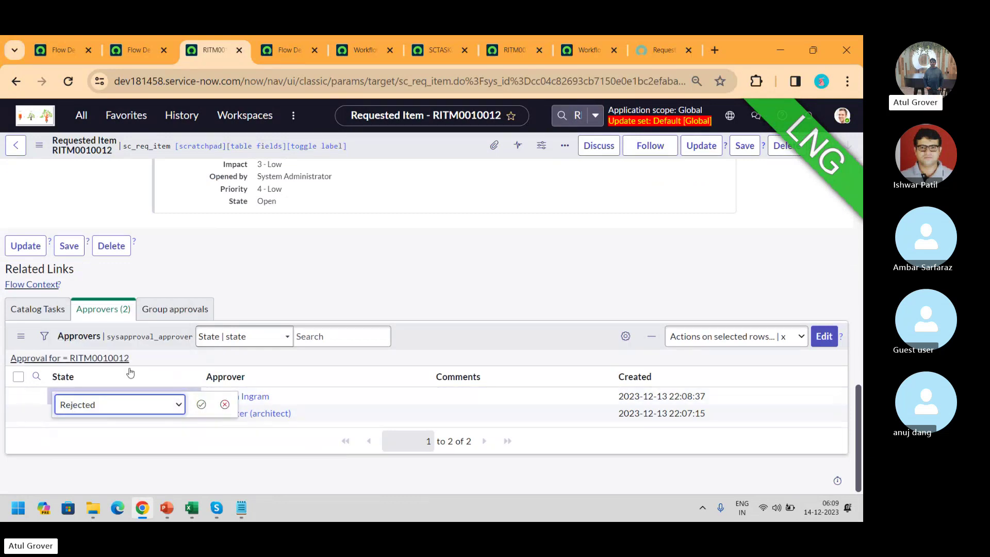
{"action": "left_click", "coordinate": [201, 404]}
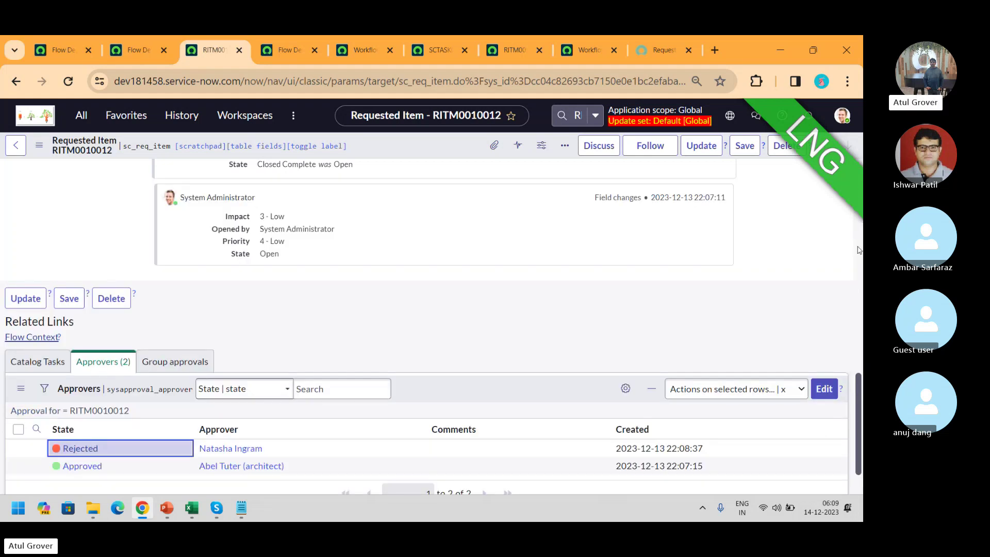
- Review RITM0010012's Request Cancelled stage and preview parent REQ0010012, now Closed Incomplete
{"action": "left_click", "coordinate": [858, 250]}
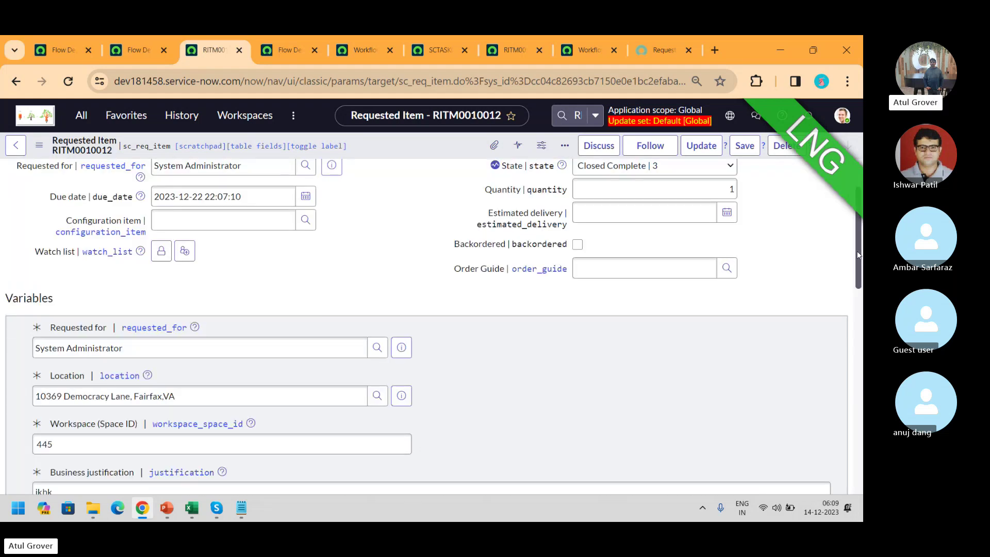
{"action": "scroll", "coordinate": [858, 252], "scroll_direction": "up", "scroll_amount": 2}
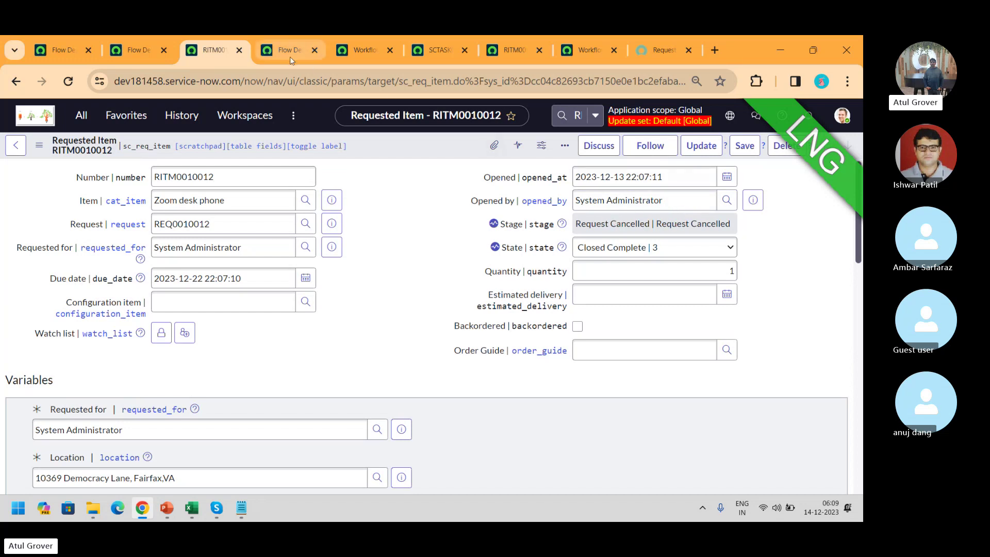
{"action": "left_click", "coordinate": [349, 52]}
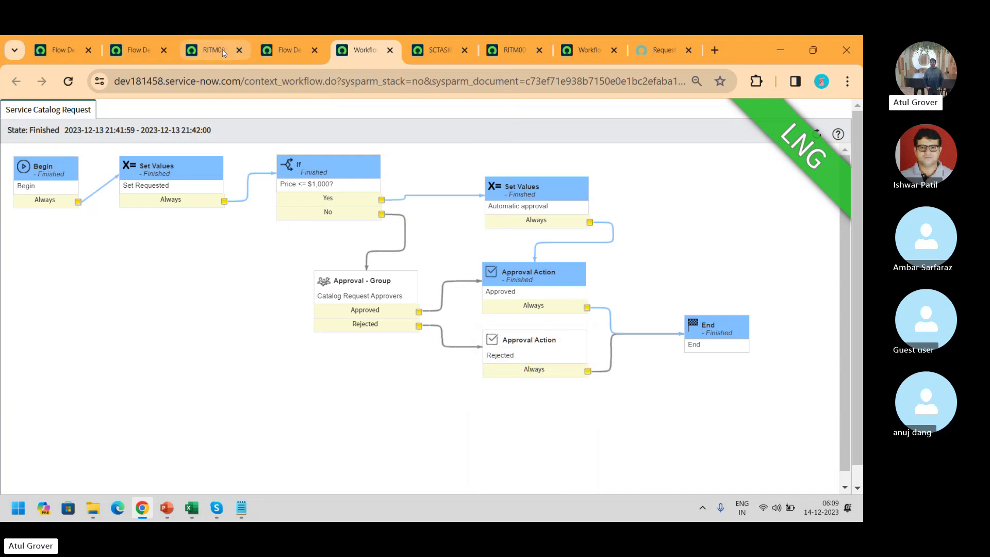
{"action": "left_click", "coordinate": [136, 46]}
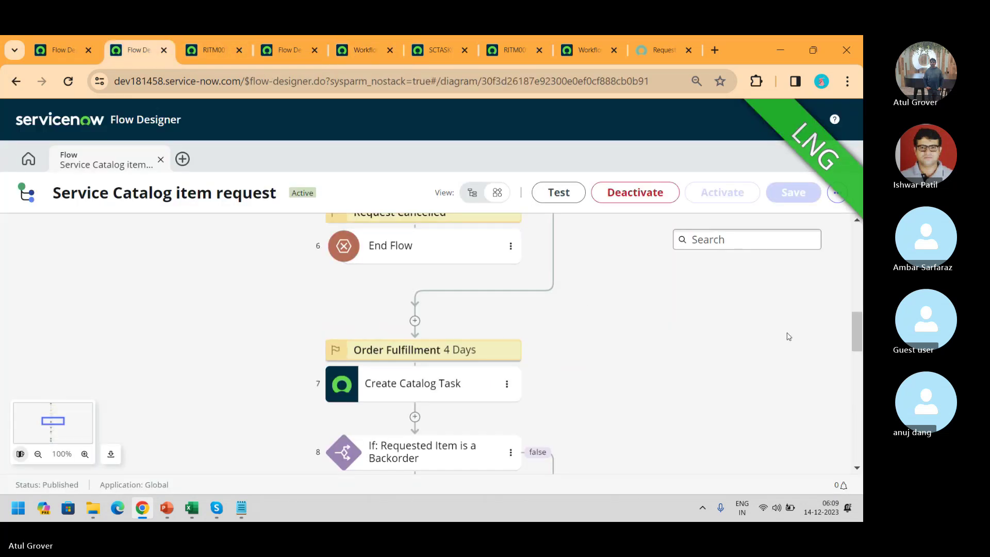
{"action": "scroll", "coordinate": [855, 345], "scroll_direction": "up", "scroll_amount": 2}
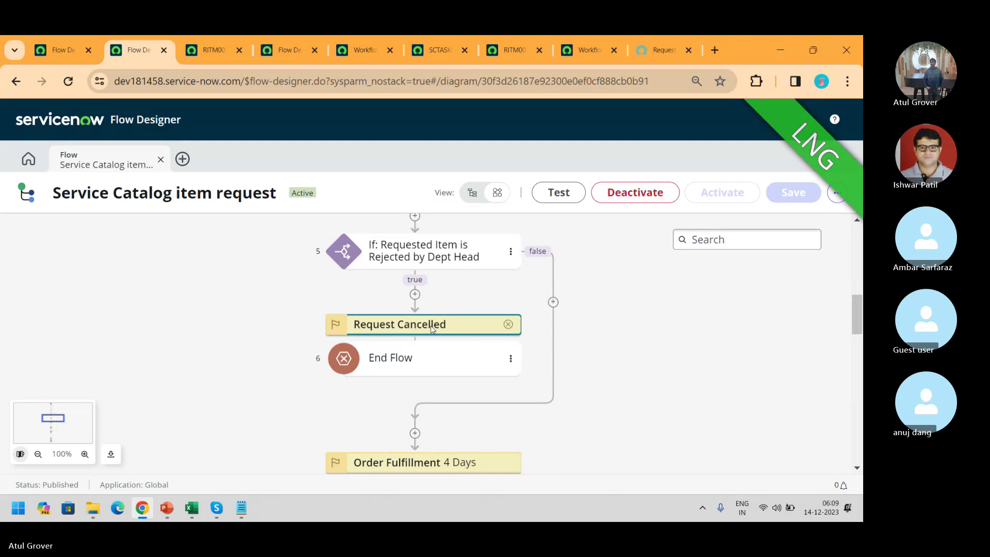
{"action": "left_click", "coordinate": [203, 55]}
{"action": "left_click", "coordinate": [331, 222]}
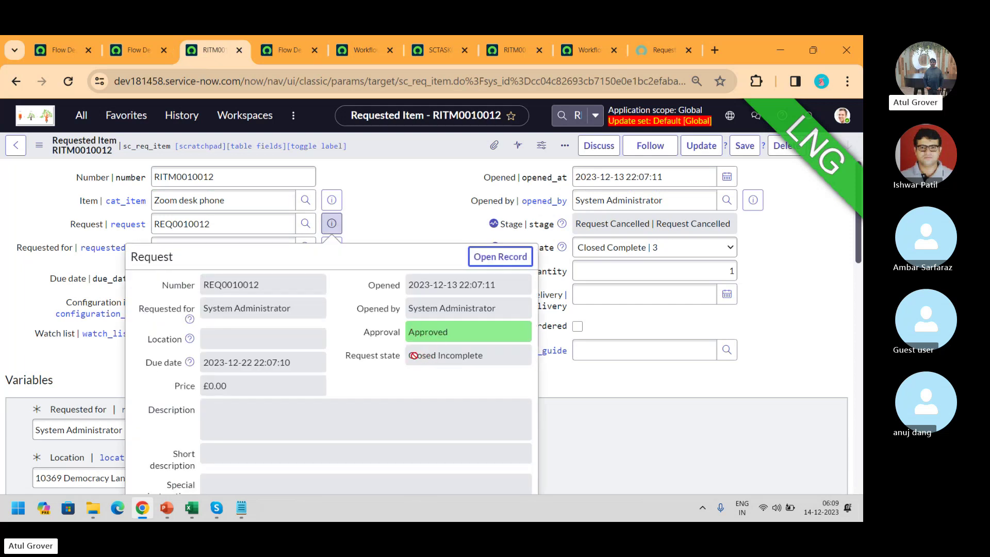
- Highlight the parent request's state value, glance at the Workflow tab, then return to the flow's Request Cancelled stage
{"action": "left_click_drag", "start_coordinate": [413, 355], "coordinate": [505, 356]}
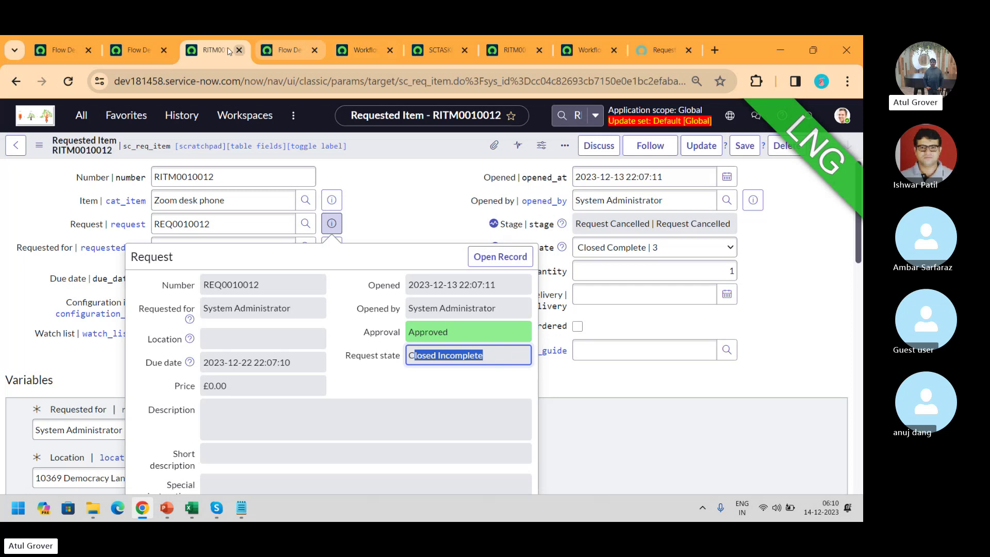
{"action": "left_click", "coordinate": [364, 50]}
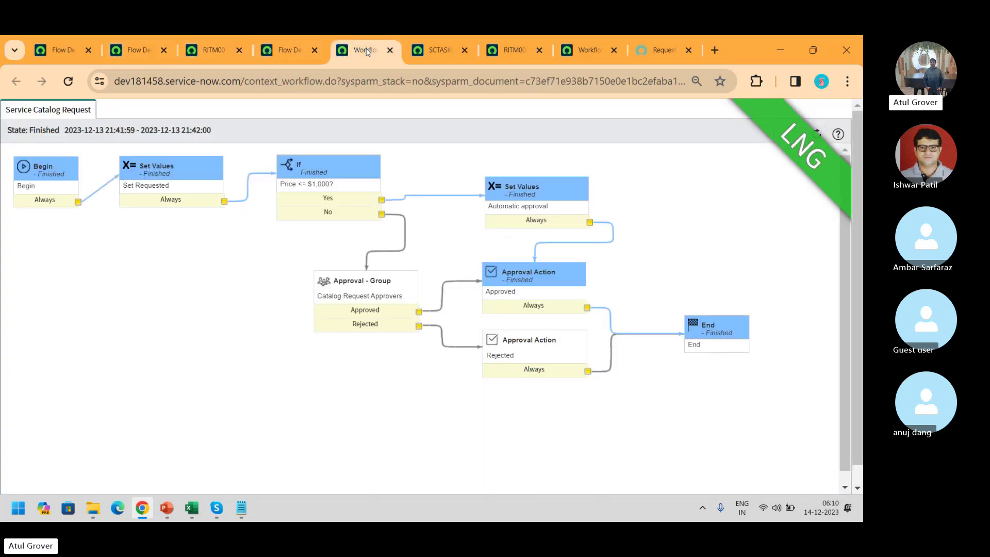
{"action": "left_click", "coordinate": [134, 48]}
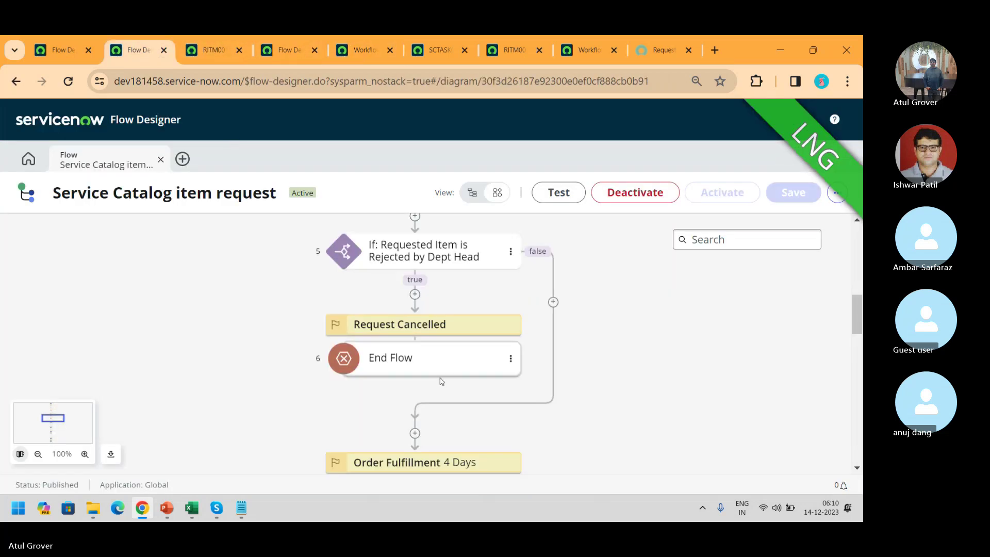
{"action": "left_click", "coordinate": [415, 433]}
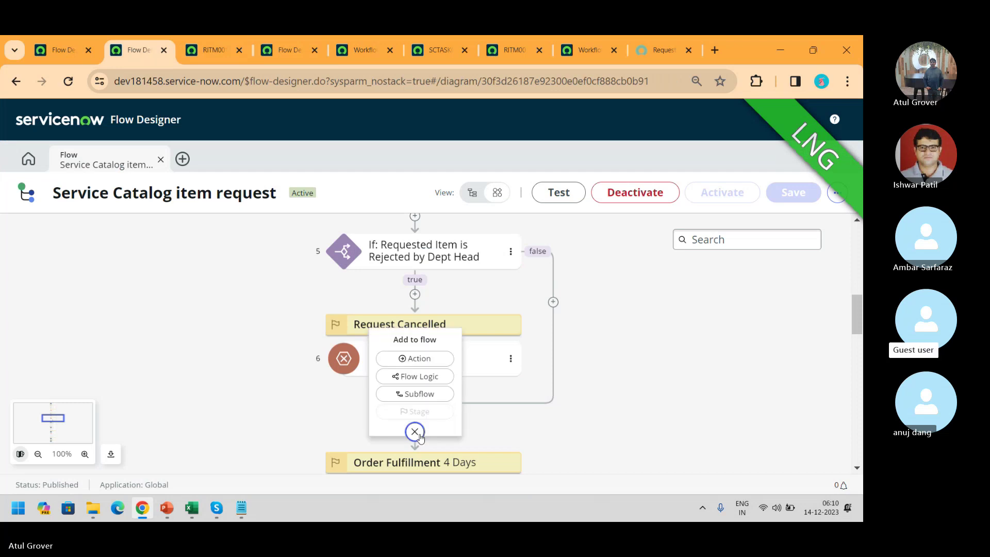
{"action": "left_click_drag", "start_coordinate": [853, 317], "coordinate": [858, 370]}
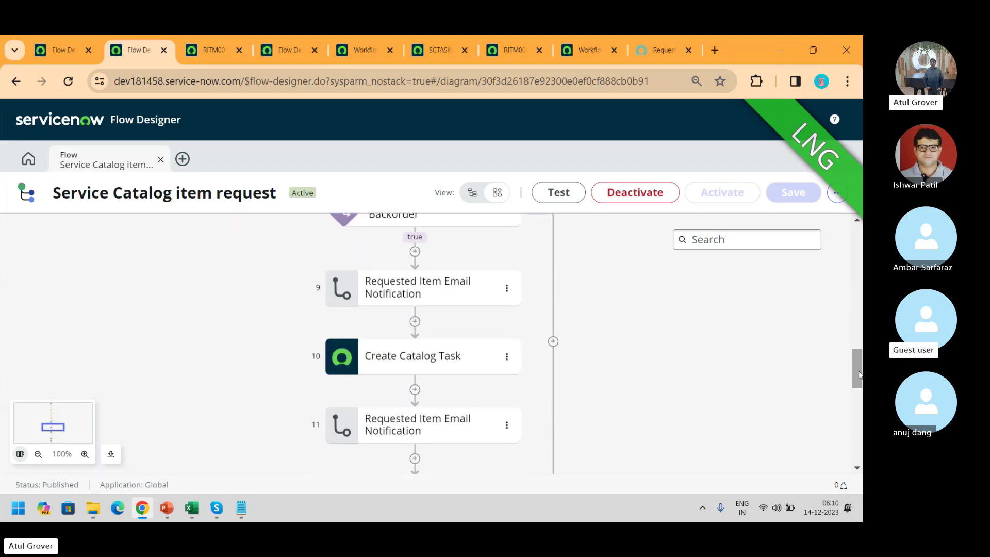
{"action": "left_click", "coordinate": [414, 251]}
{"action": "left_click", "coordinate": [421, 348]}
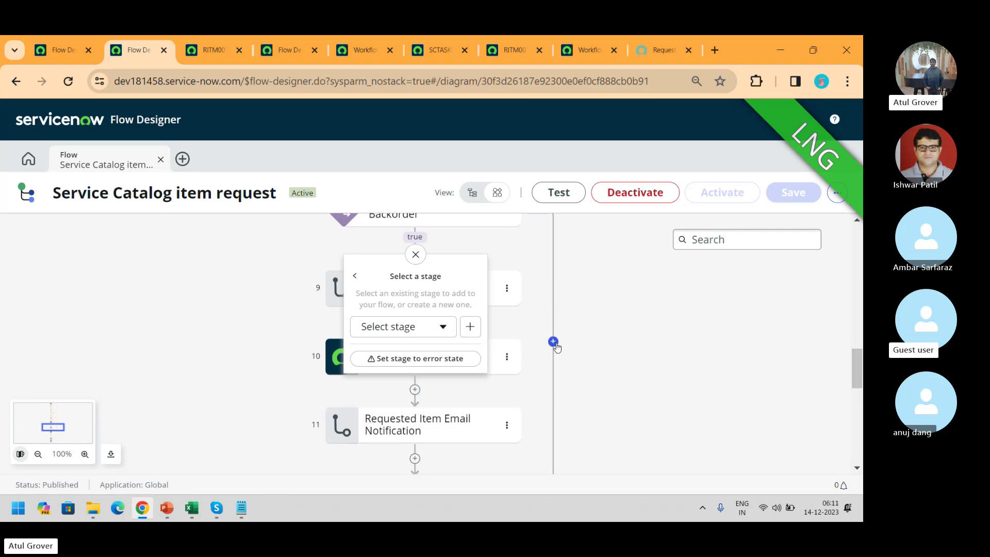
{"action": "left_click", "coordinate": [553, 341]}
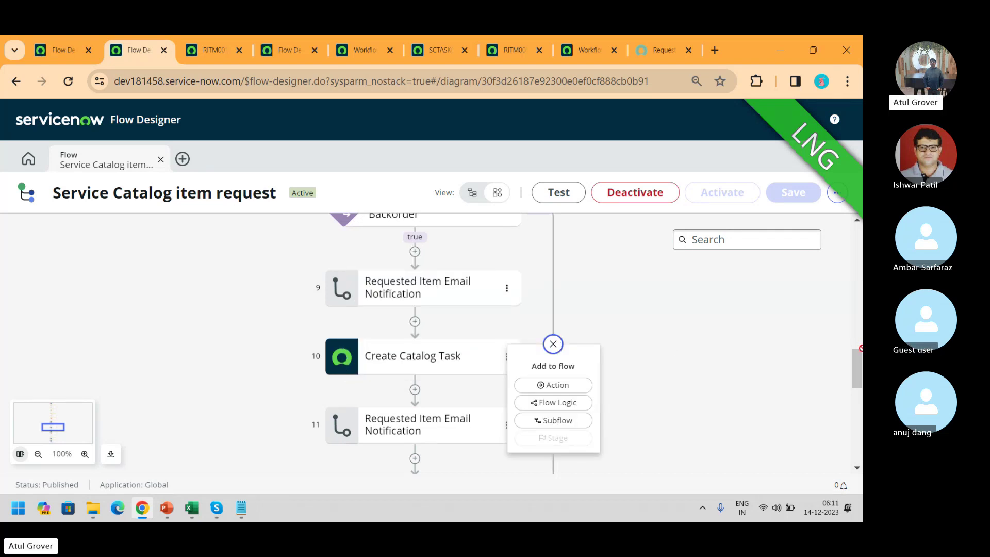
{"action": "left_click", "coordinate": [719, 382]}
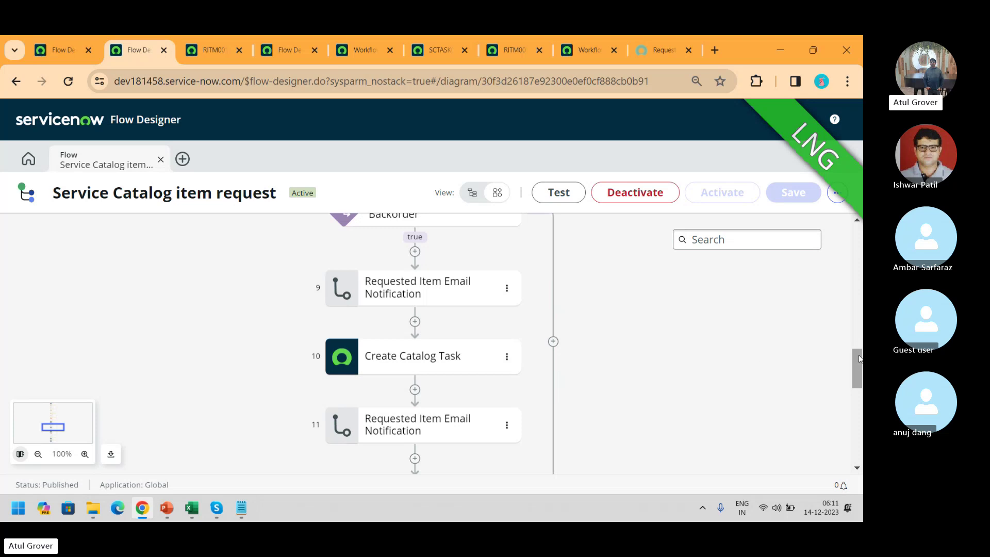
{"action": "left_click_drag", "start_coordinate": [858, 359], "coordinate": [689, 310]}
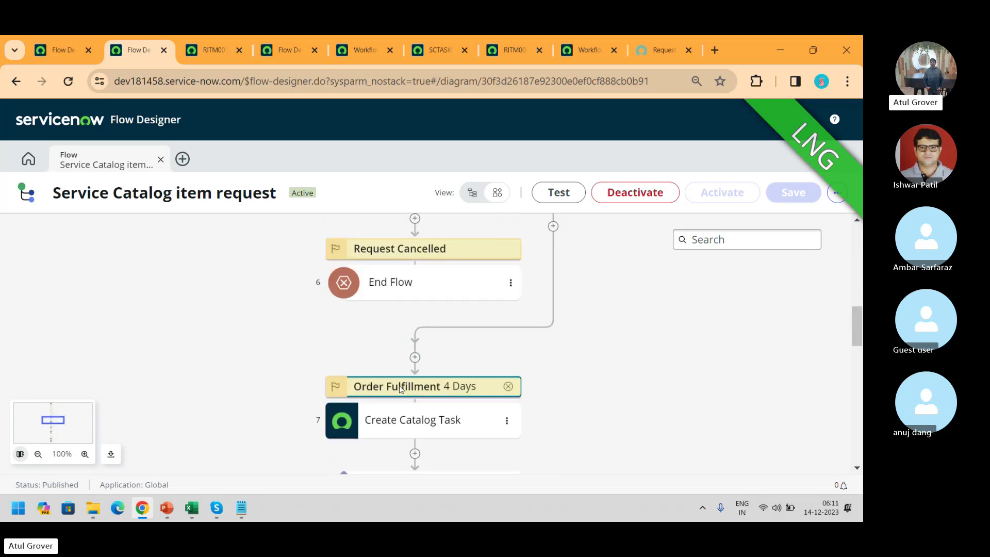
- Open the Order Fulfillment stage properties and download the flow diagram as Service Catalog item request.png
{"action": "left_click", "coordinate": [425, 390]}
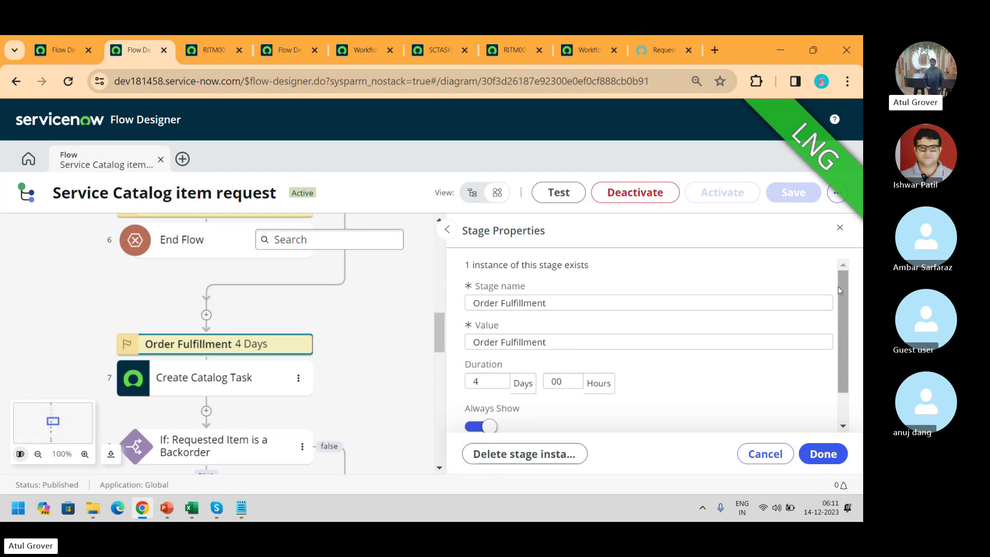
{"action": "left_click", "coordinate": [556, 301]}
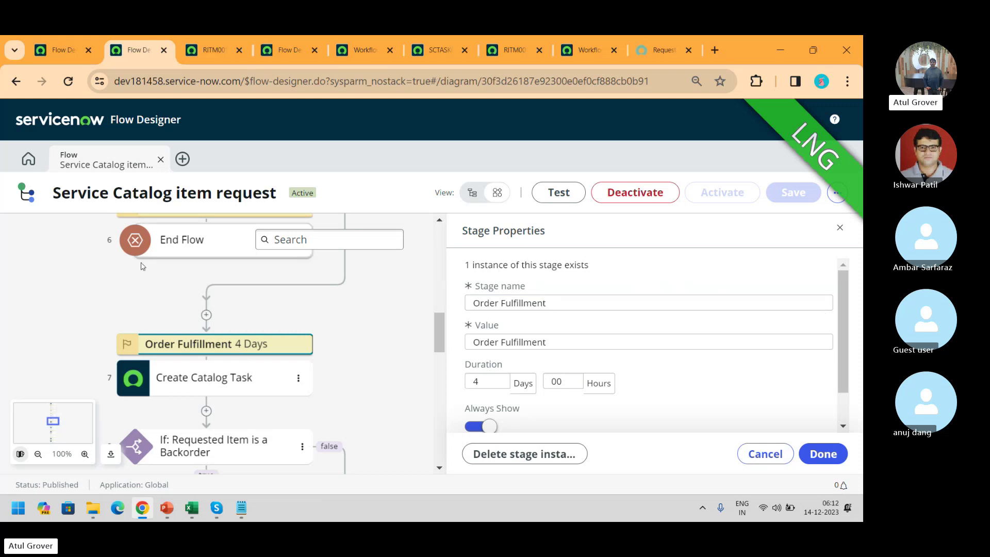
{"action": "left_click", "coordinate": [109, 460]}
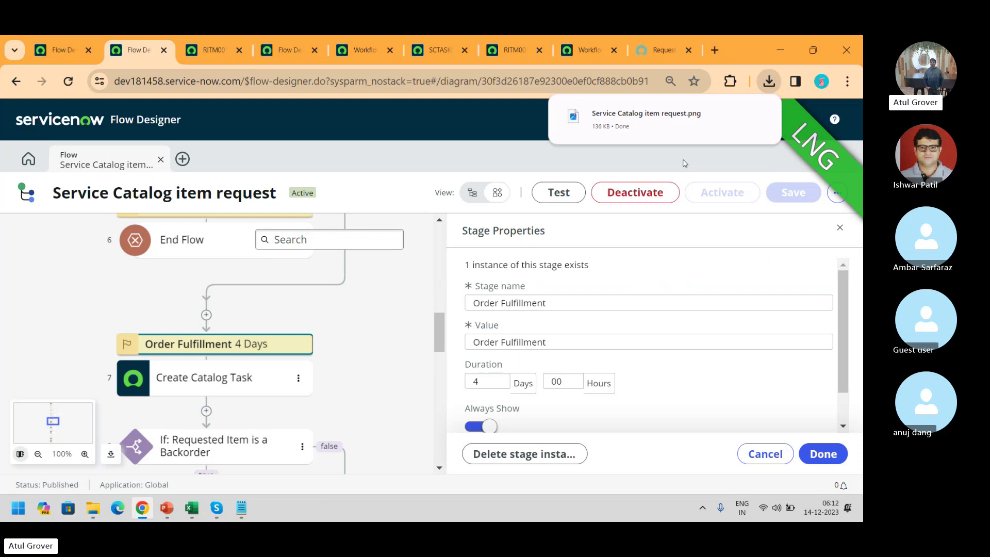
{"action": "left_click", "coordinate": [356, 54]}
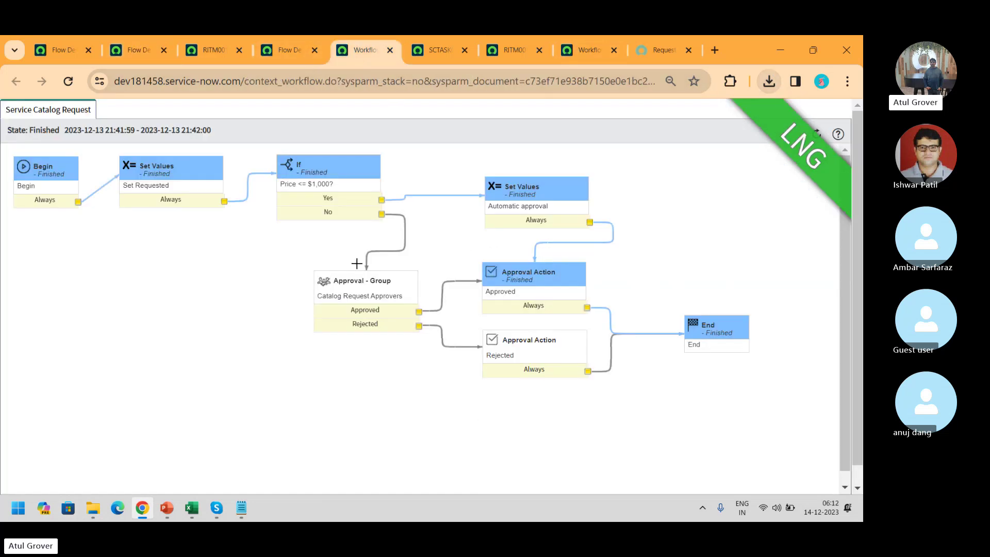
{"action": "left_click", "coordinate": [137, 50]}
{"action": "left_click", "coordinate": [768, 81]}
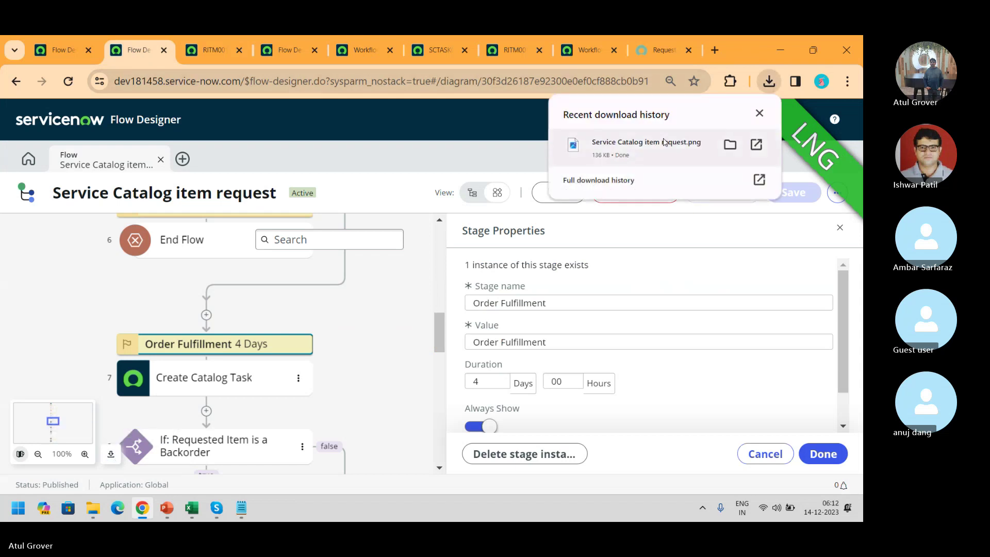
{"action": "left_click", "coordinate": [665, 142]}
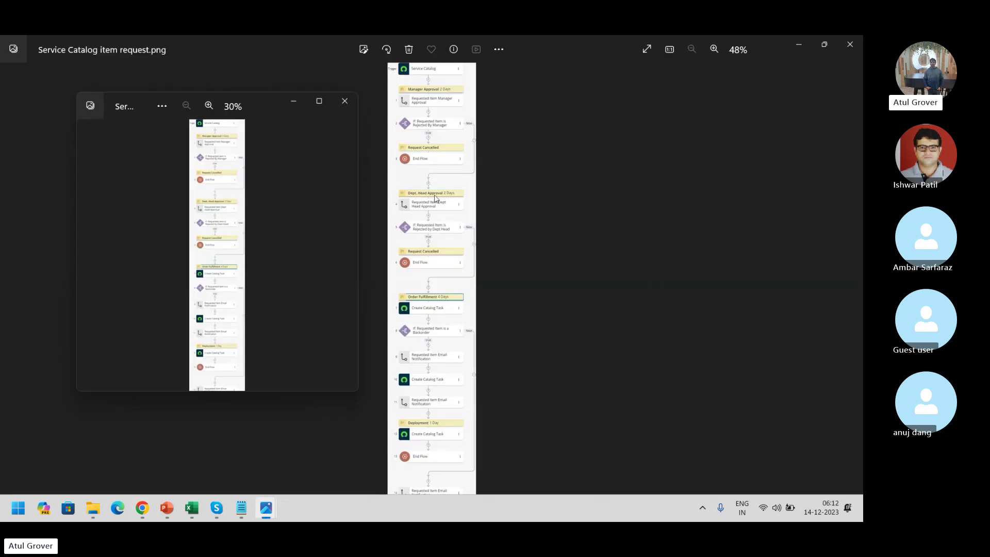
{"action": "left_click", "coordinate": [345, 102]}
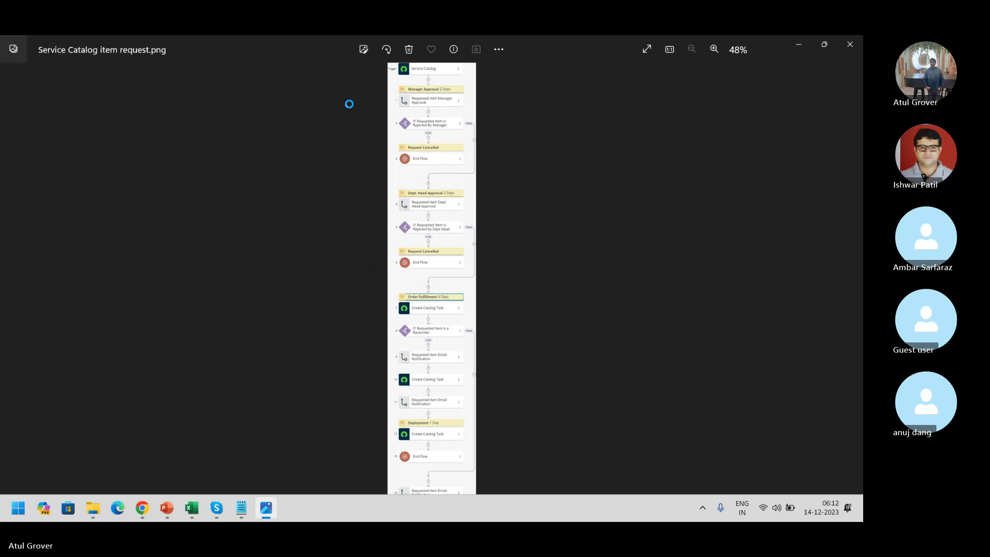
{"action": "left_click", "coordinate": [848, 50]}
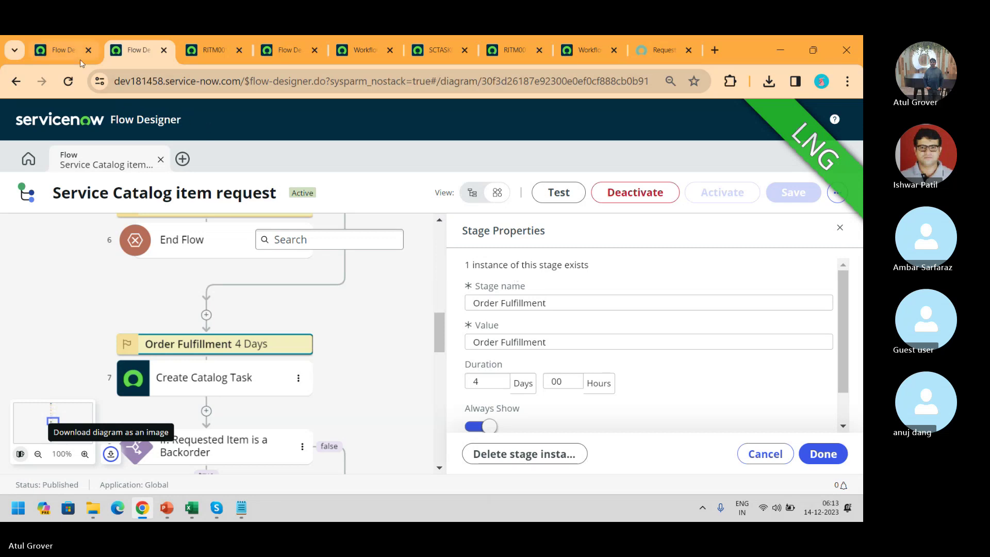
- Load the instance home page by trimming the browser address to the instance root
{"action": "left_click", "coordinate": [66, 51]}
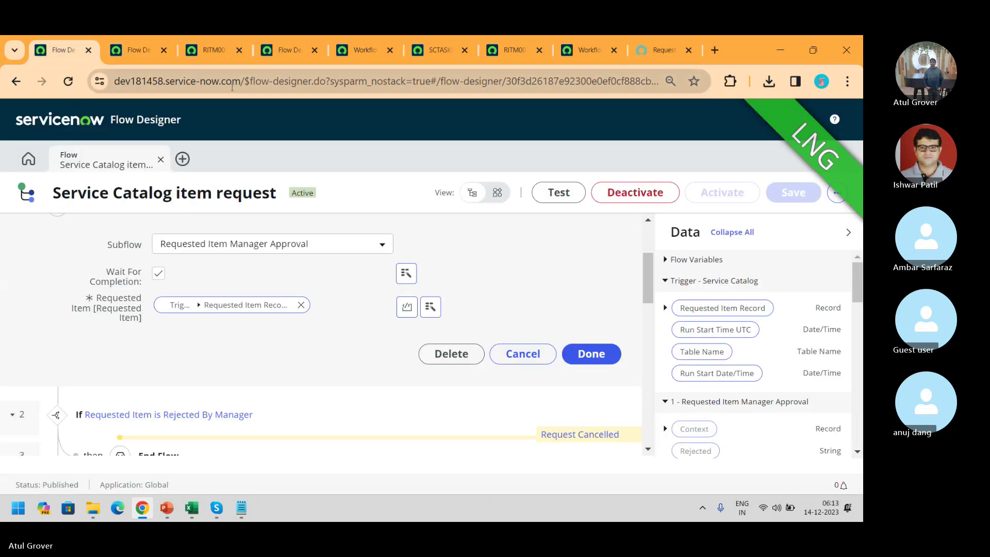
{"action": "left_click", "coordinate": [240, 83]}
{"action": "key", "text": "shift+End"}
{"action": "key", "text": "Delete"}
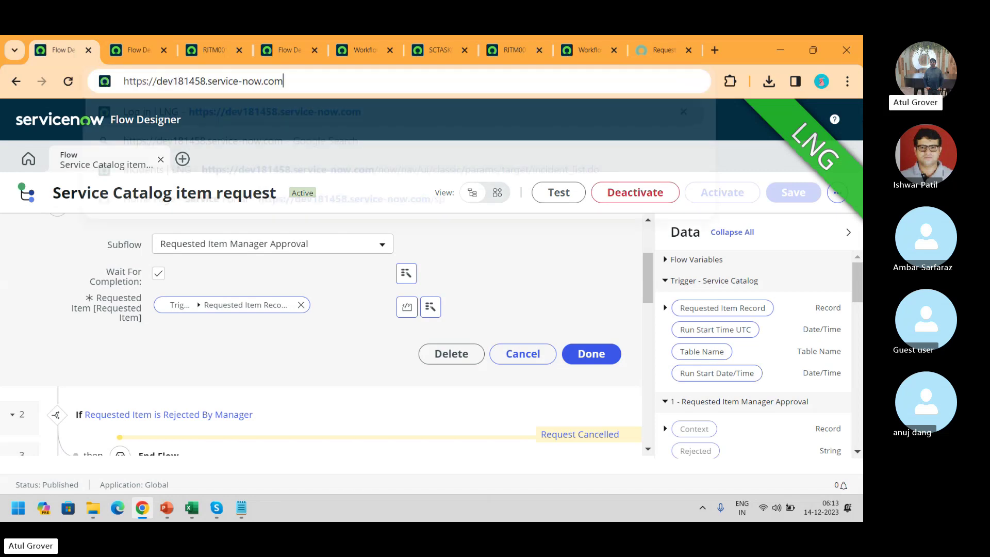
{"action": "key", "text": "Return"}
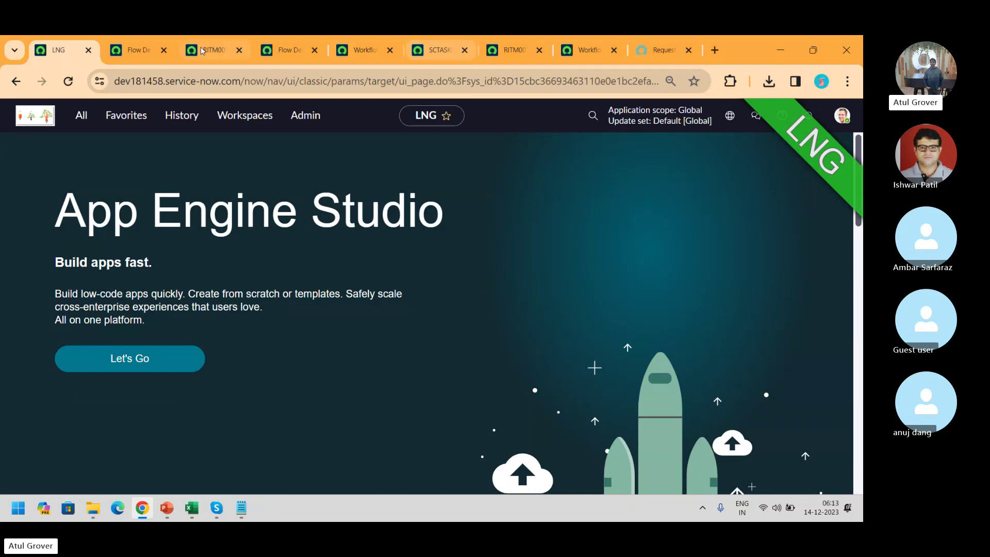
- Filter the navigator on 'sla' and open Service Level Management > SLA Definitions
{"action": "left_click", "coordinate": [88, 119]}
{"action": "type", "text": "sla"}
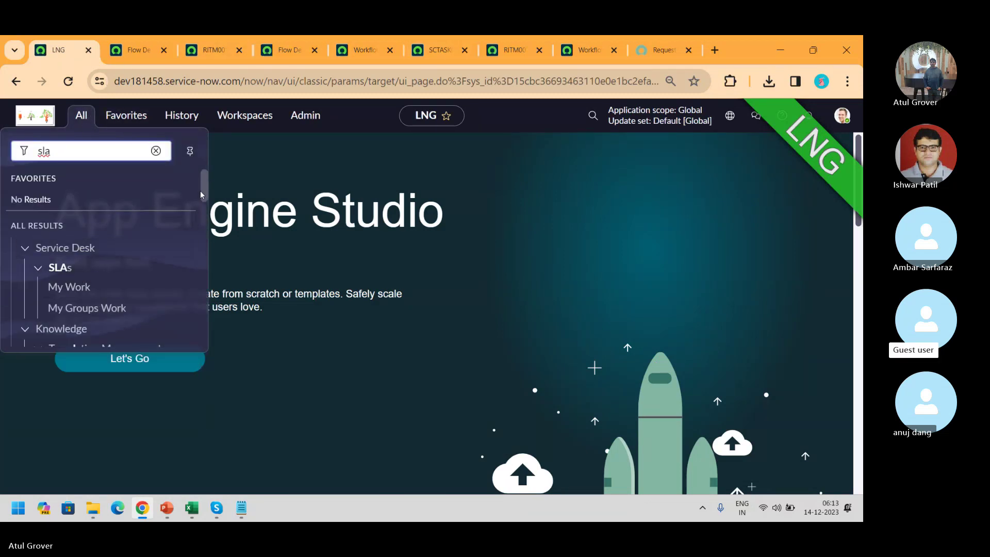
{"action": "left_click_drag", "start_coordinate": [204, 189], "coordinate": [202, 258]}
{"action": "left_click", "coordinate": [91, 277]}
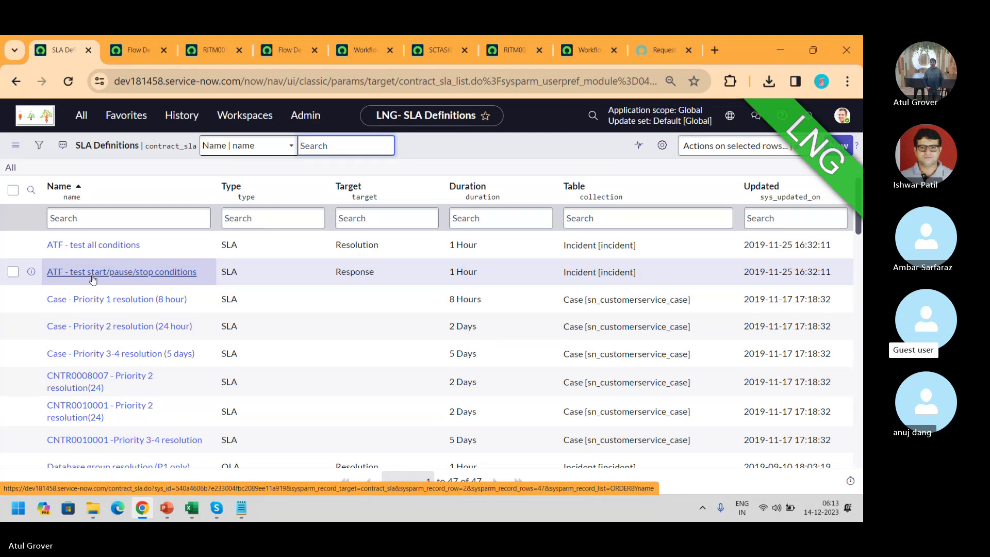
- Mute a participant in the Skype call, then return to the SLA Definitions list in Chrome
{"action": "key", "text": "alt+Tab"}
{"action": "key", "text": "alt+Tab"}
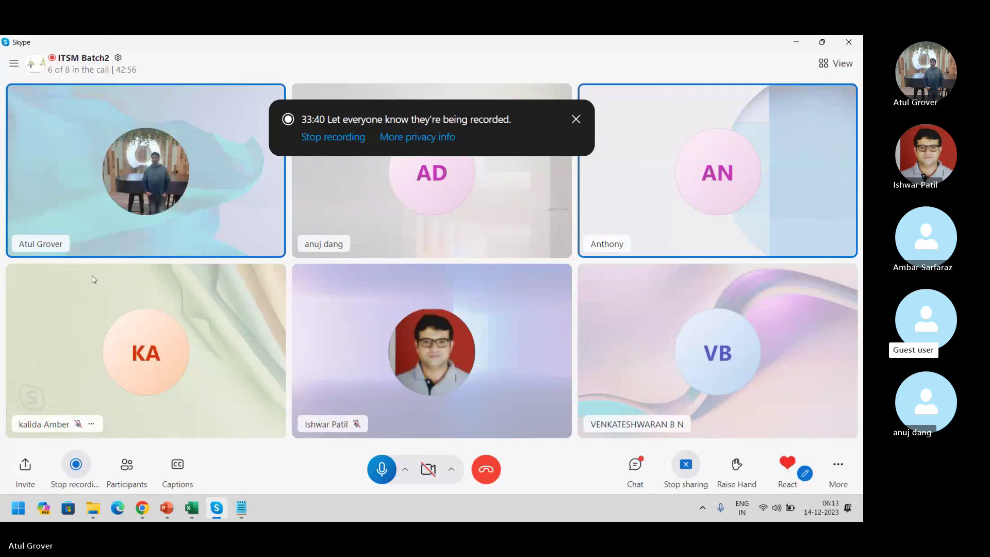
{"action": "key", "text": "alt+Tab"}
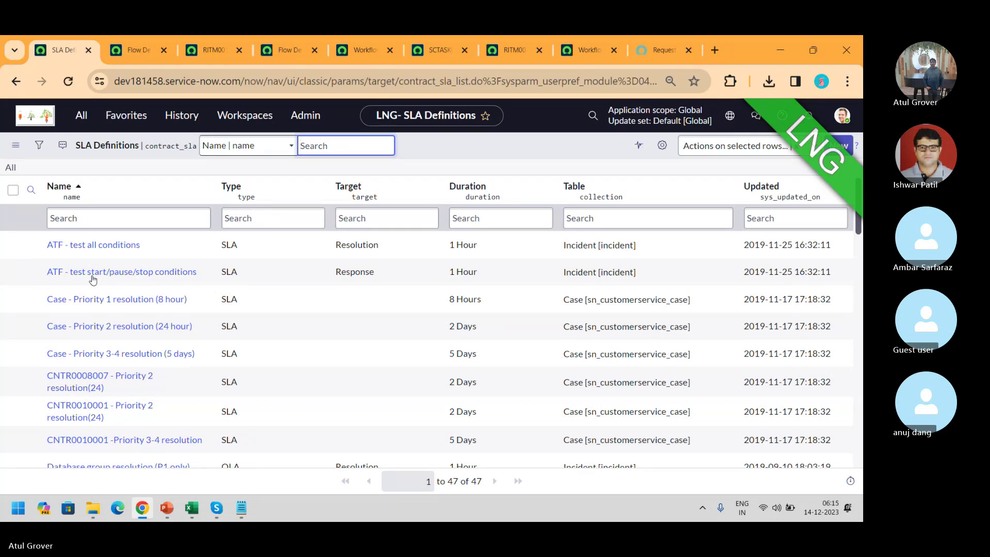
{"action": "key", "text": "alt+Tab"}
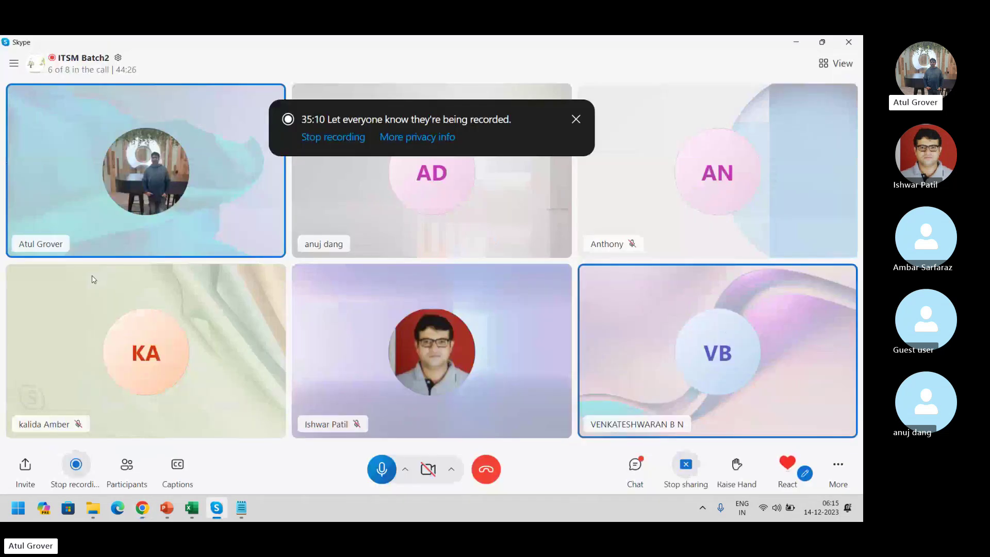
{"action": "right_click", "coordinate": [650, 321]}
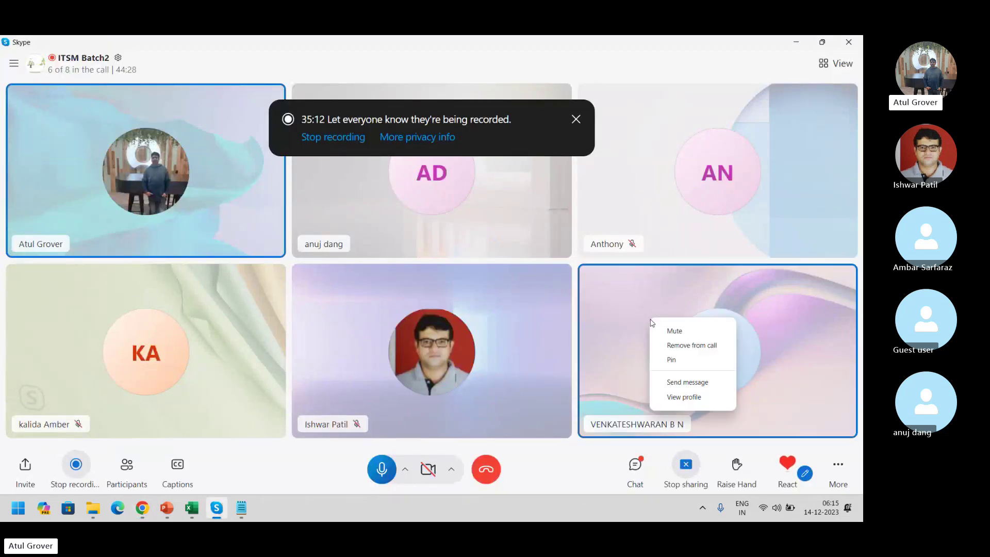
{"action": "left_click", "coordinate": [670, 330]}
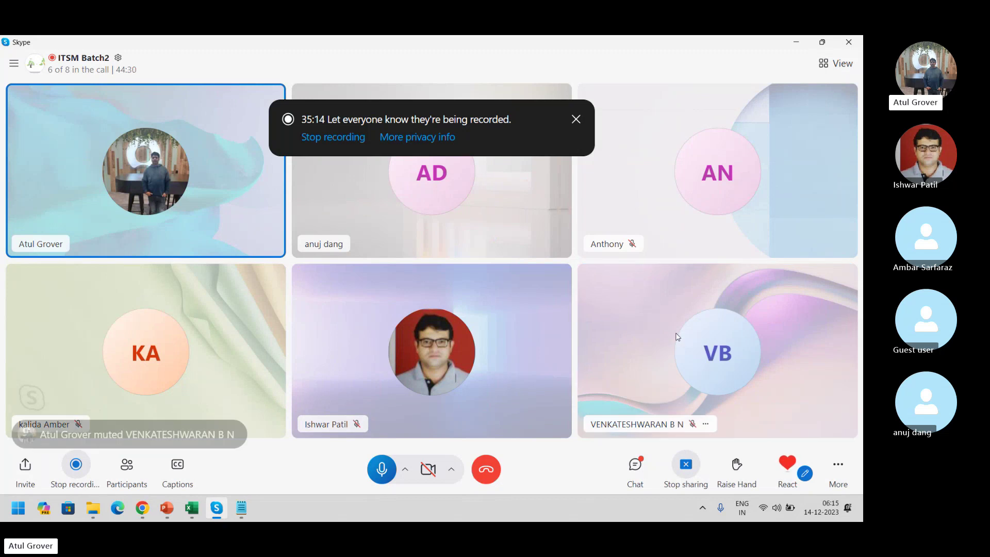
{"action": "key", "text": "alt+Tab"}
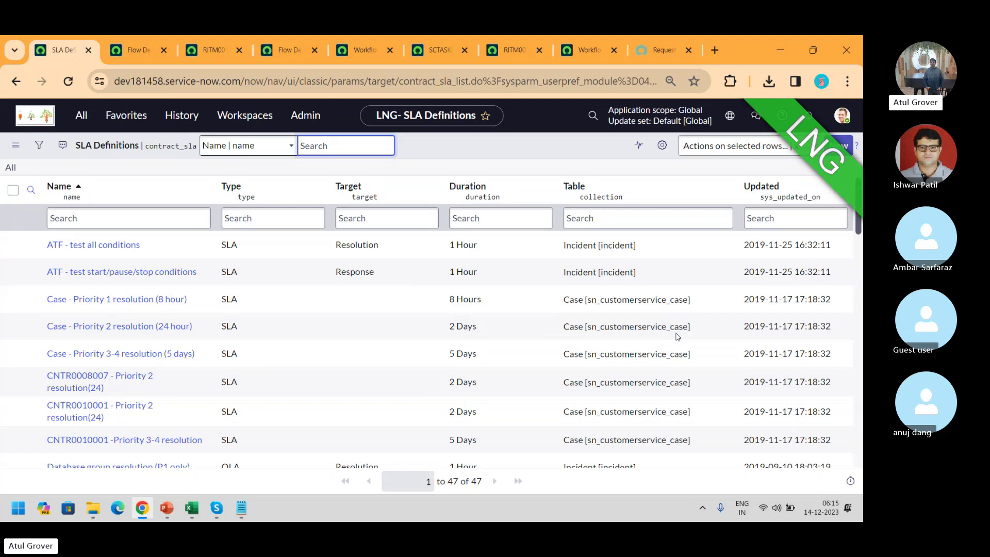
- Start a new SLA Definition record with the New button on the SLA Definitions list
{"action": "left_click", "coordinate": [842, 146]}
{"action": "left_click", "coordinate": [841, 145]}
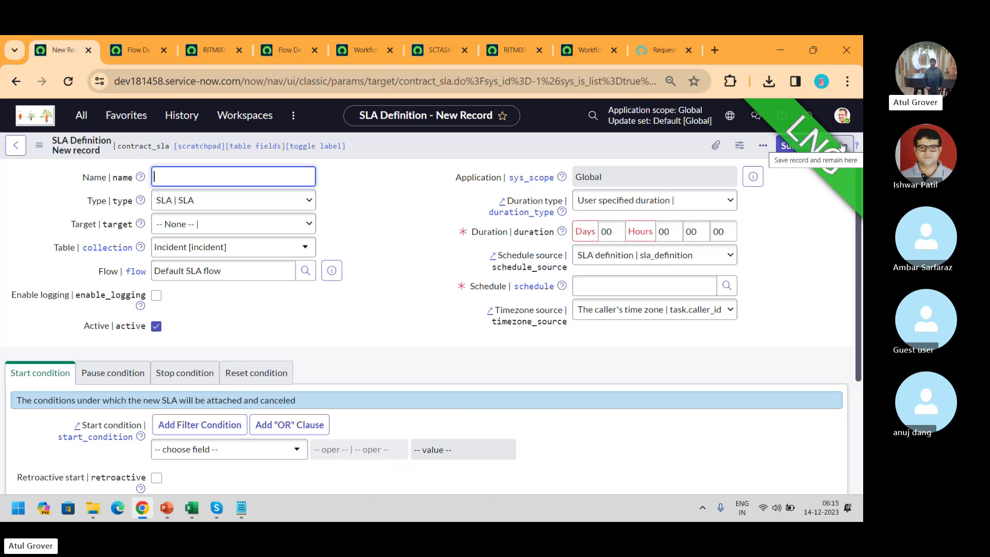
- Scroll through requested item RITM0010010
{"action": "left_click", "coordinate": [497, 52]}
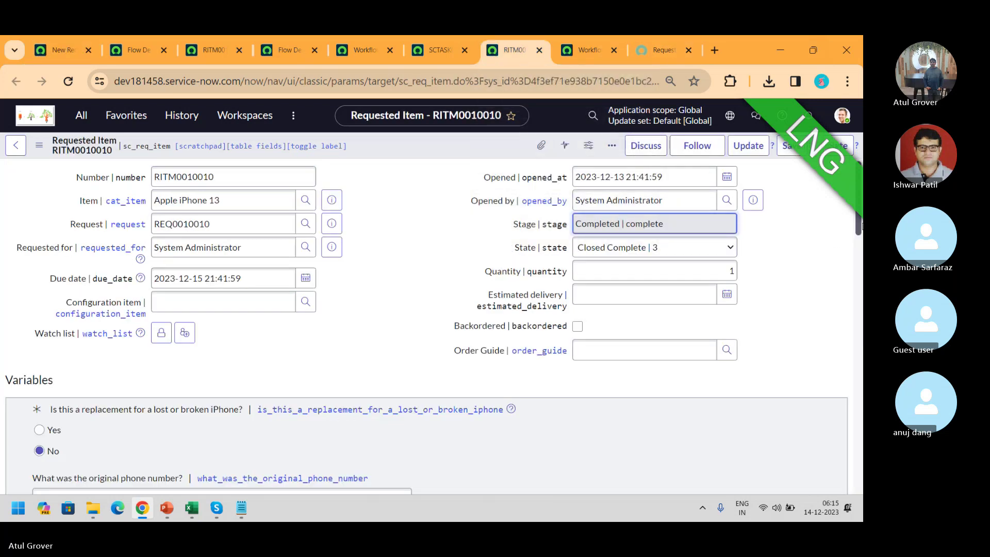
{"action": "scroll", "coordinate": [857, 264], "scroll_direction": "down", "scroll_amount": 1}
{"action": "scroll", "coordinate": [858, 264], "scroll_direction": "down", "scroll_amount": 15}
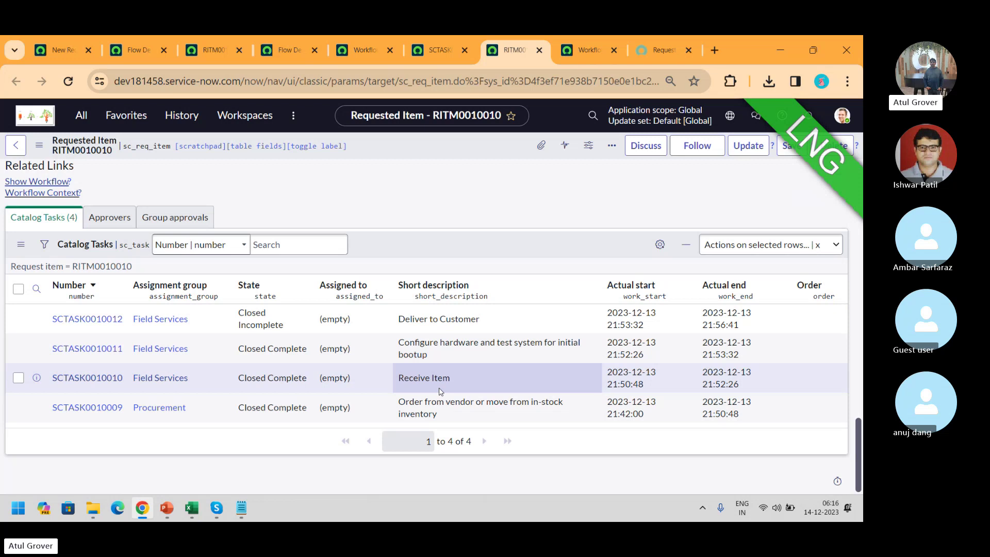
- Select the Create Catalog Task step's short description in Flow Designer, then return to the SLA form
{"action": "left_click", "coordinate": [137, 50]}
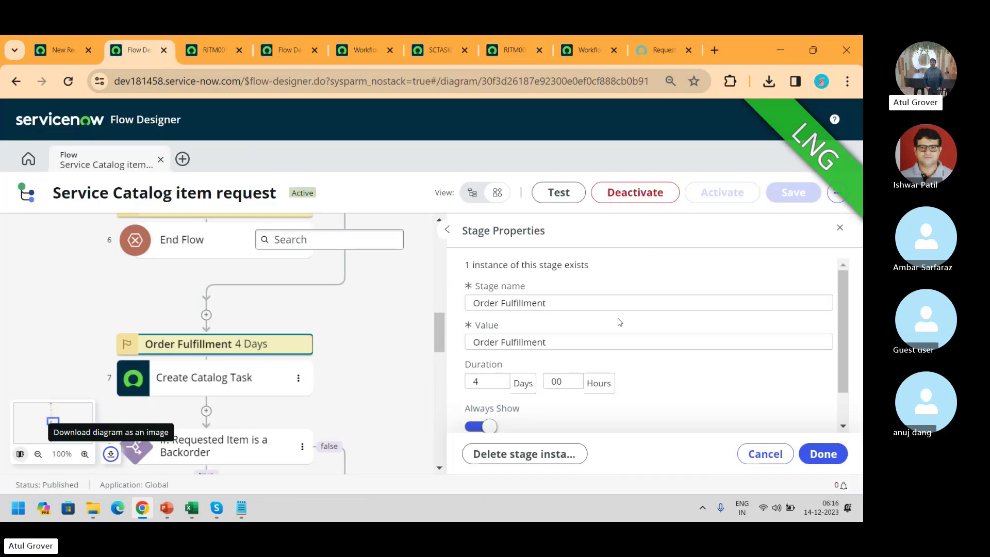
{"action": "mouse_move", "coordinate": [437, 328]}
{"action": "left_mouse_down"}
{"action": "mouse_move", "coordinate": [437, 360]}
{"action": "mouse_move", "coordinate": [437, 347]}
{"action": "left_mouse_up"}
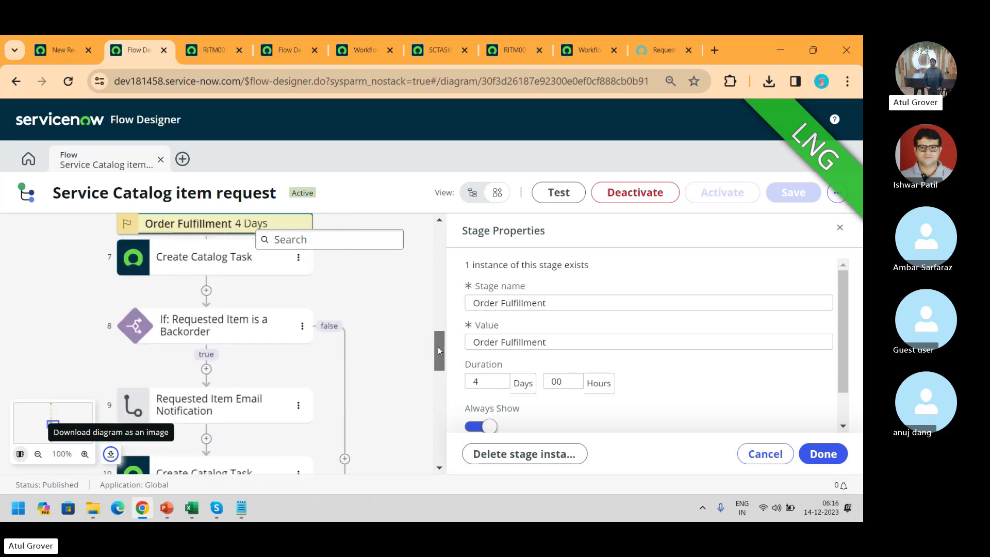
{"action": "left_click", "coordinate": [213, 261]}
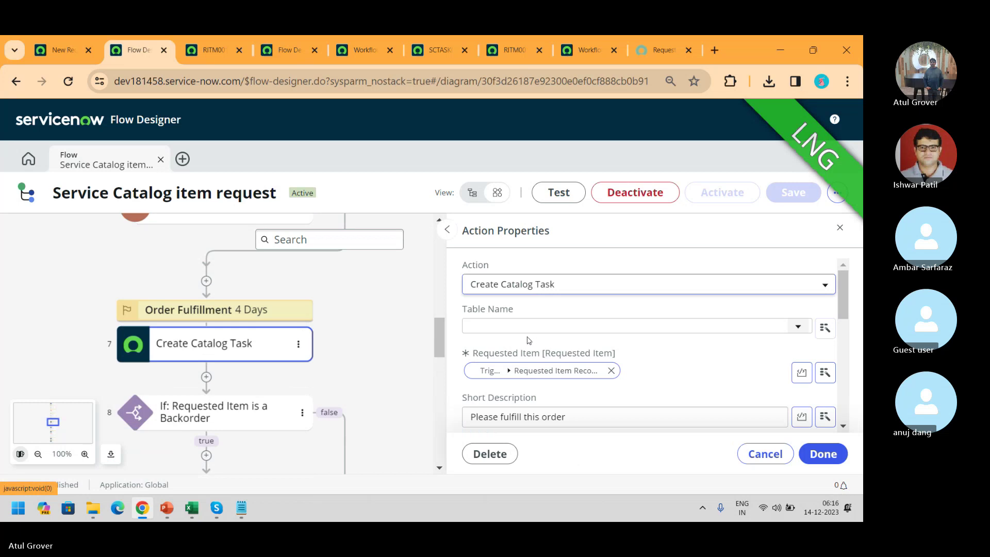
{"action": "scroll", "coordinate": [841, 289], "scroll_direction": "down", "scroll_amount": 3}
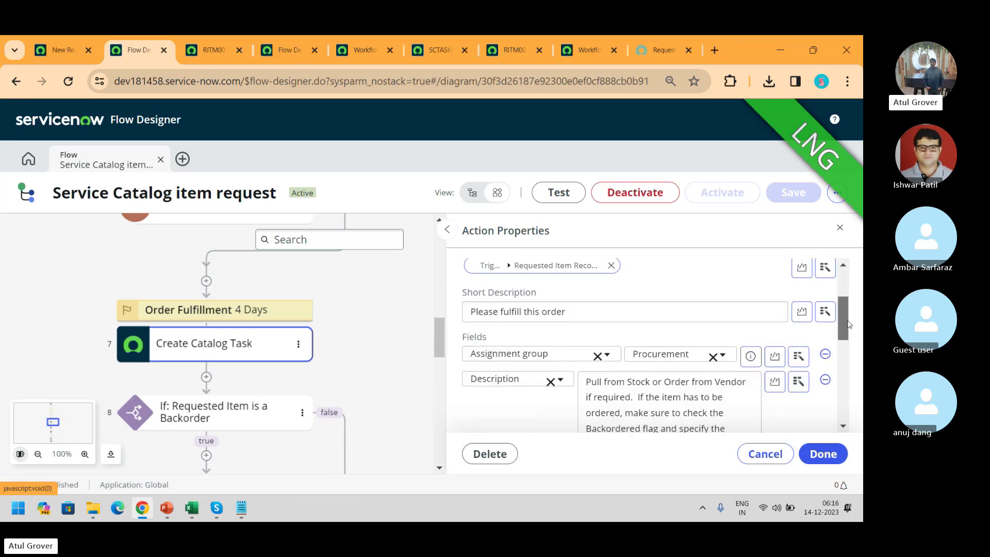
{"action": "left_click_drag", "start_coordinate": [567, 296], "coordinate": [384, 298]}
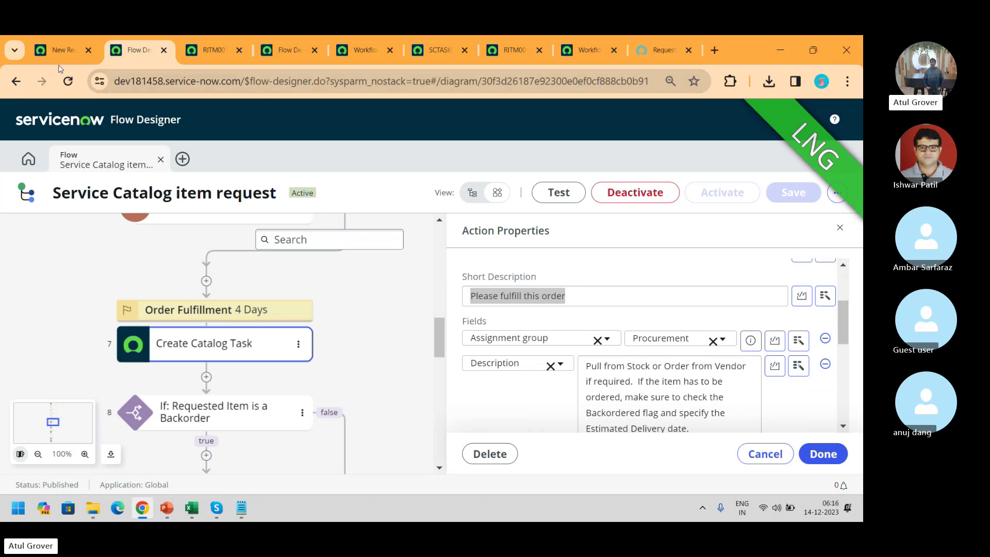
{"action": "left_click", "coordinate": [57, 50]}
- Leave SLA target as None and set the Table to Catalog Task [sc_task]
{"action": "left_click", "coordinate": [206, 226]}
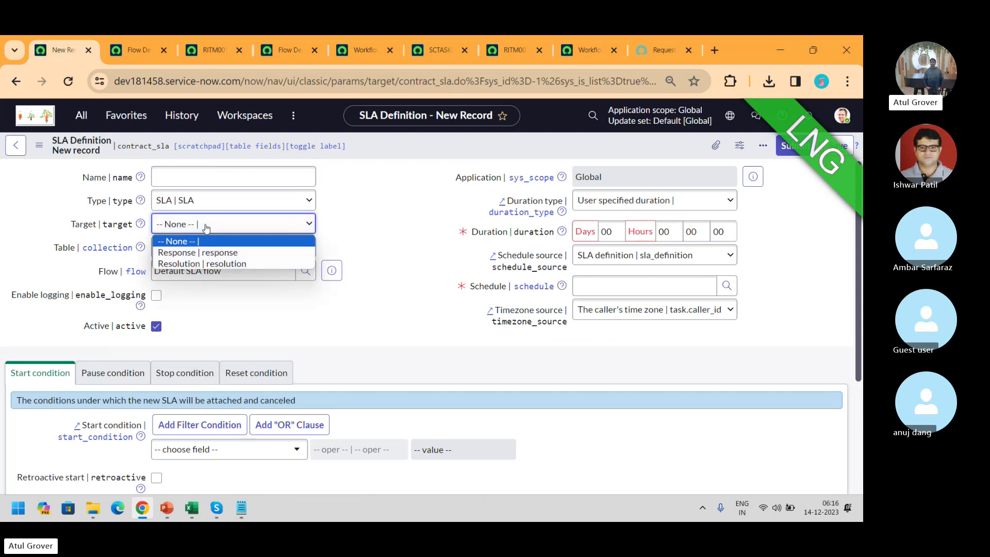
{"action": "left_click", "coordinate": [208, 241]}
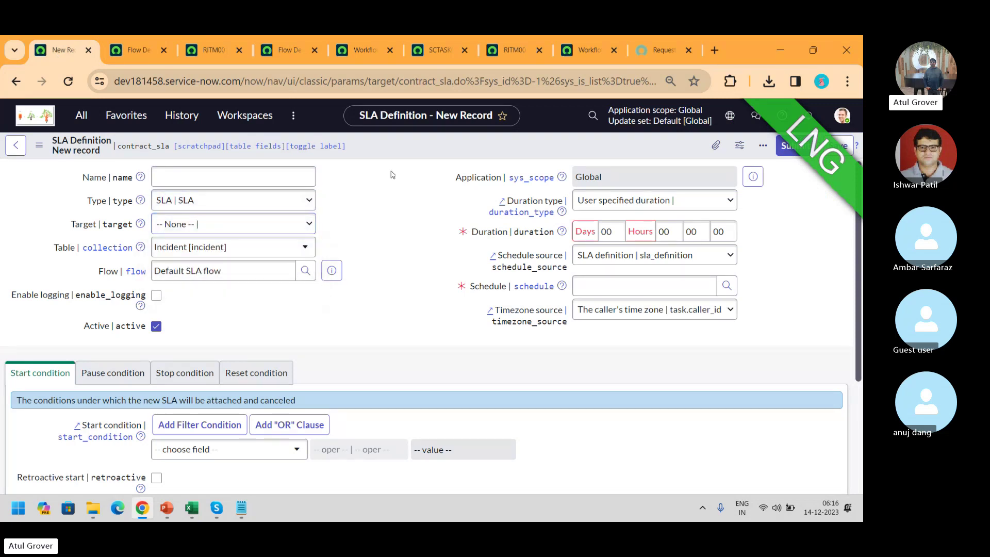
{"action": "left_click", "coordinate": [215, 248]}
{"action": "type", "text": "sc"}
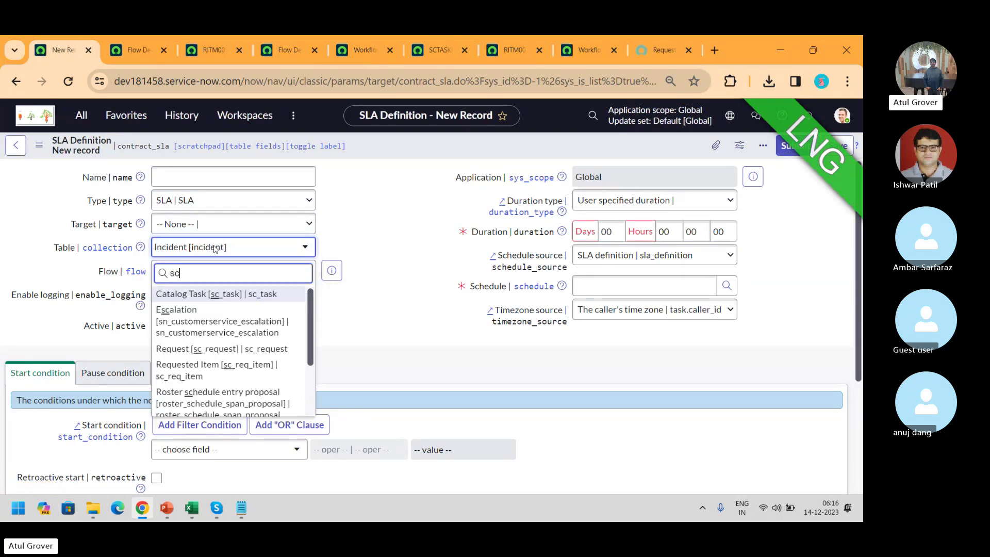
{"action": "type", "text": "_"}
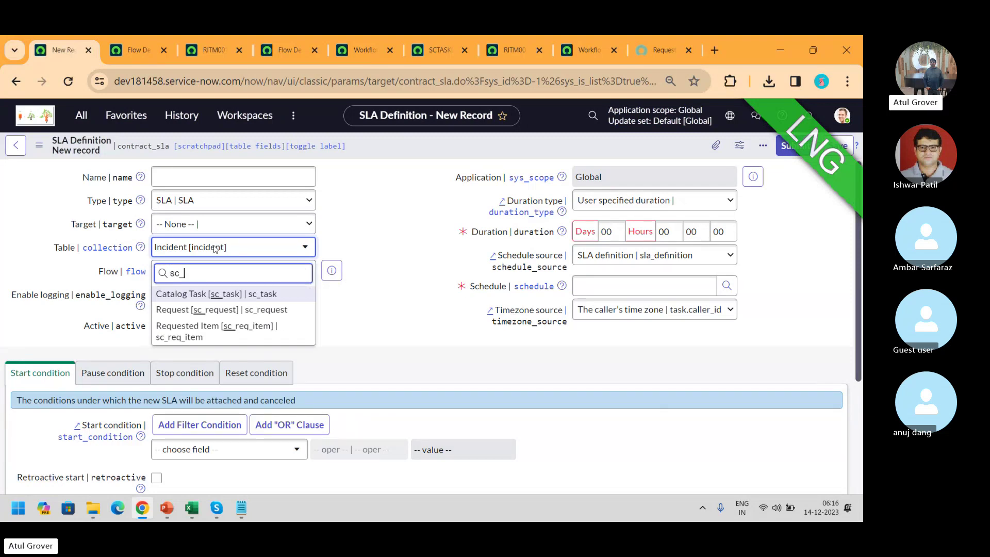
{"action": "left_click", "coordinate": [246, 296]}
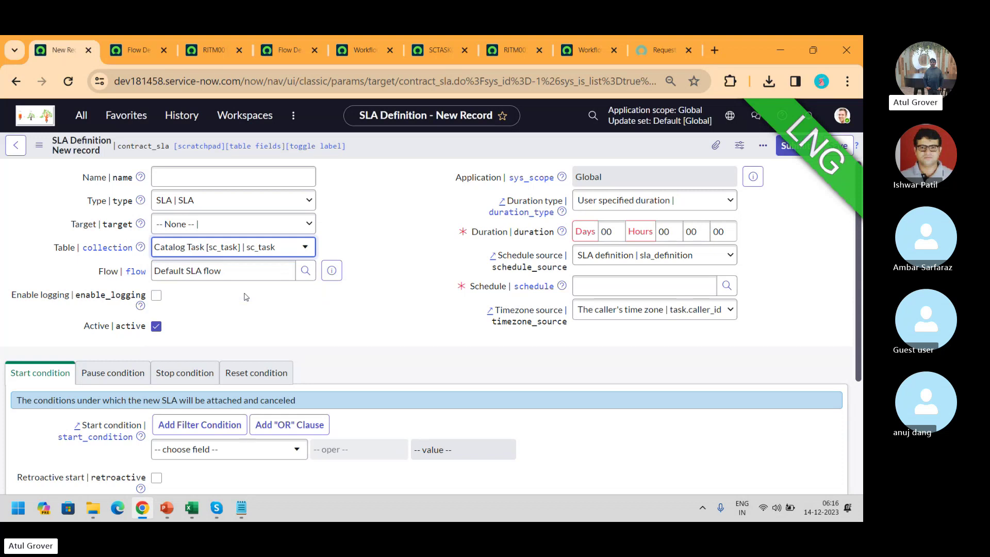
- Set the start condition field to Short description with the 'contains' operator
{"action": "left_click", "coordinate": [253, 450]}
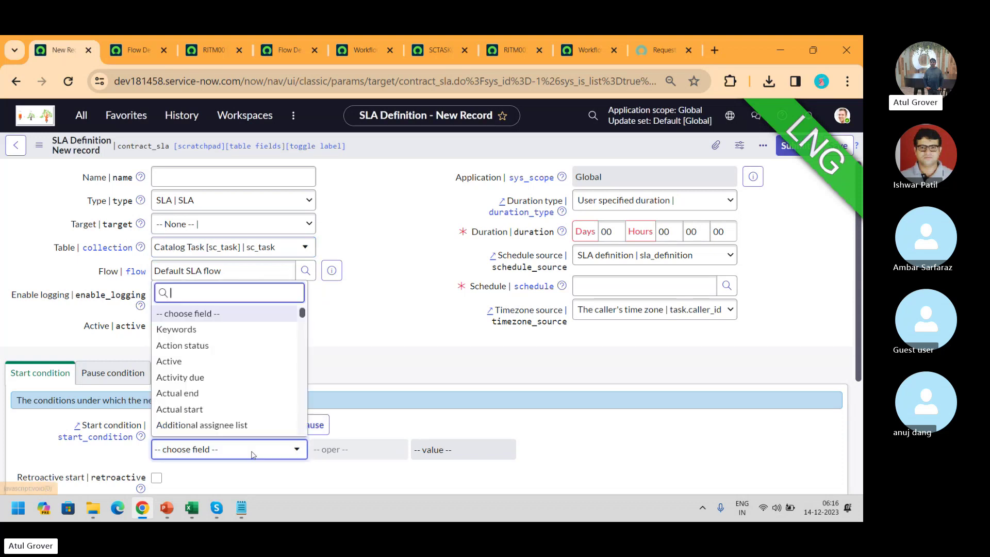
{"action": "type", "text": "short"}
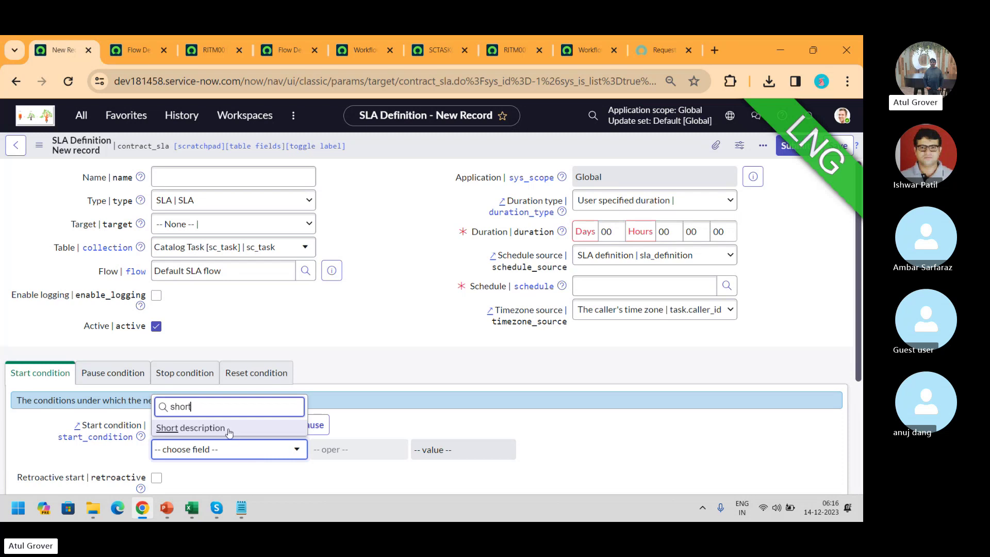
{"action": "left_click", "coordinate": [229, 431]}
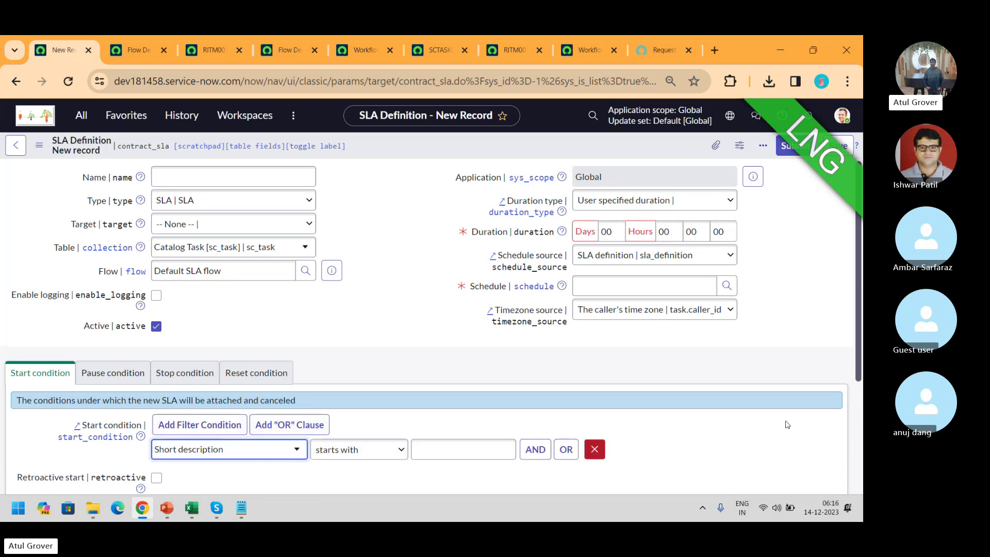
{"action": "scroll", "coordinate": [855, 339], "scroll_direction": "down", "scroll_amount": 1}
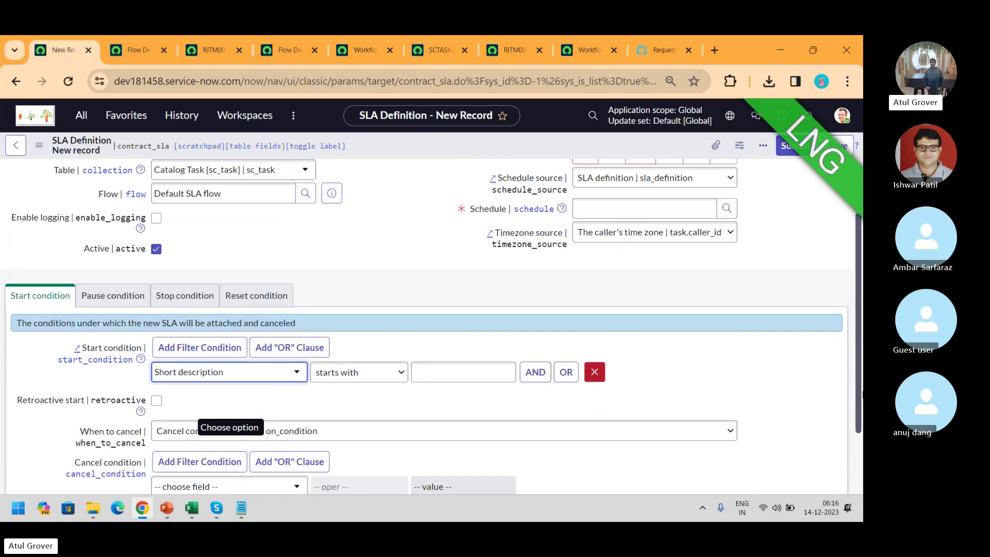
{"action": "left_click", "coordinate": [399, 379]}
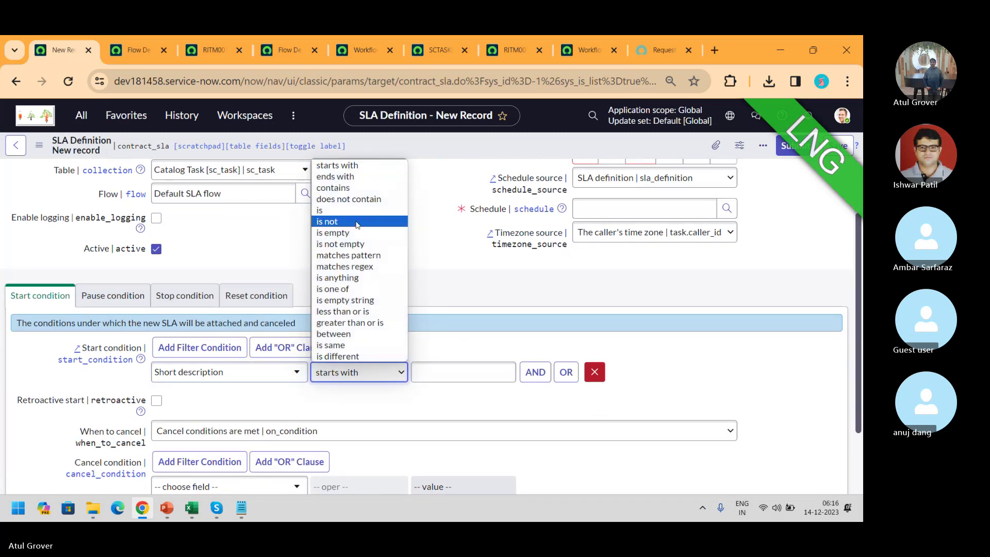
{"action": "left_click", "coordinate": [343, 190]}
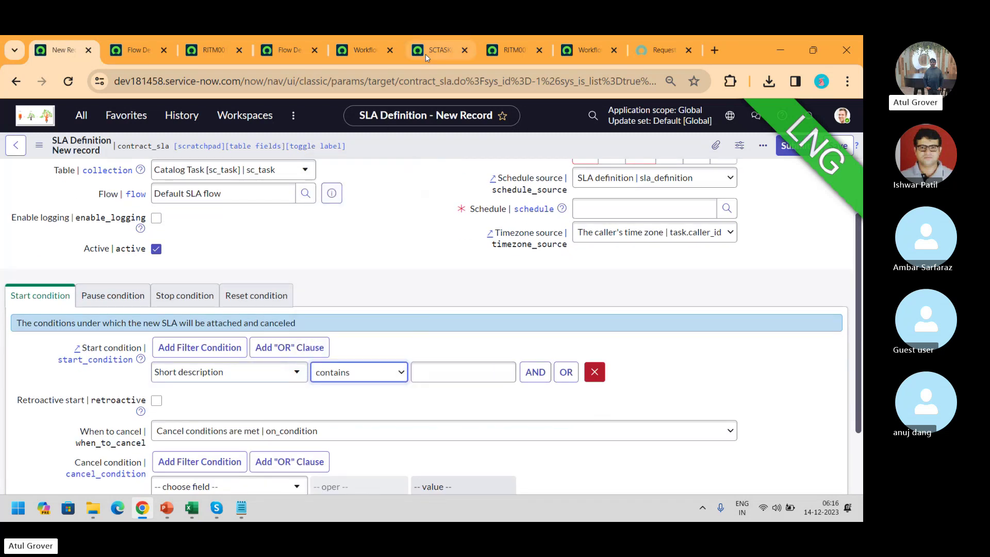
- Paste the request number into the start condition value
{"action": "left_click", "coordinate": [359, 52]}
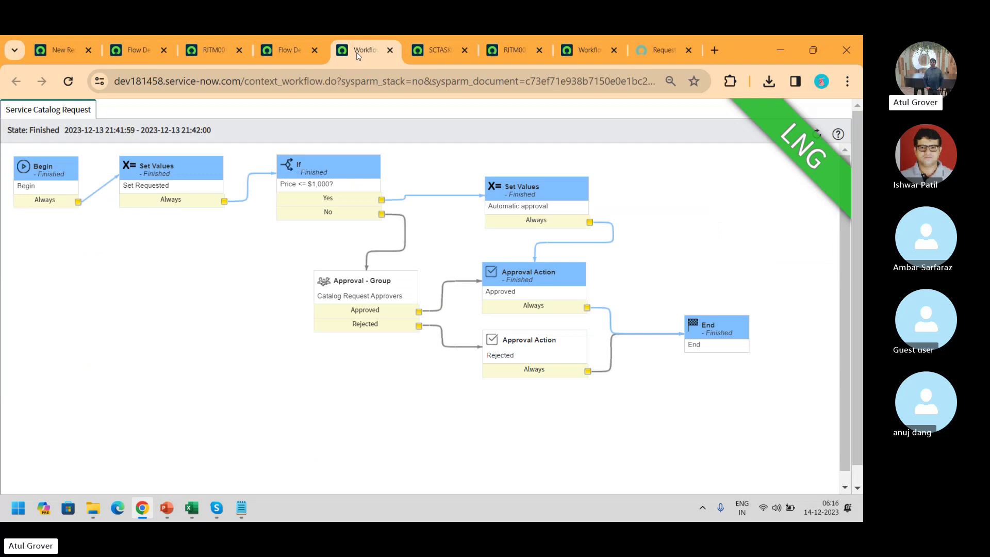
{"action": "left_click", "coordinate": [133, 50]}
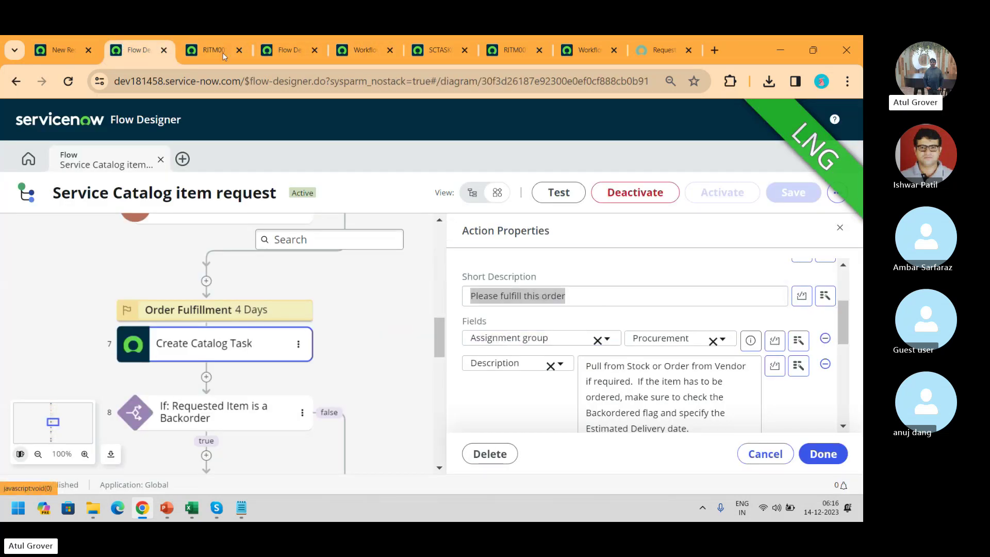
{"action": "left_click", "coordinate": [60, 49]}
{"action": "left_click", "coordinate": [453, 377]}
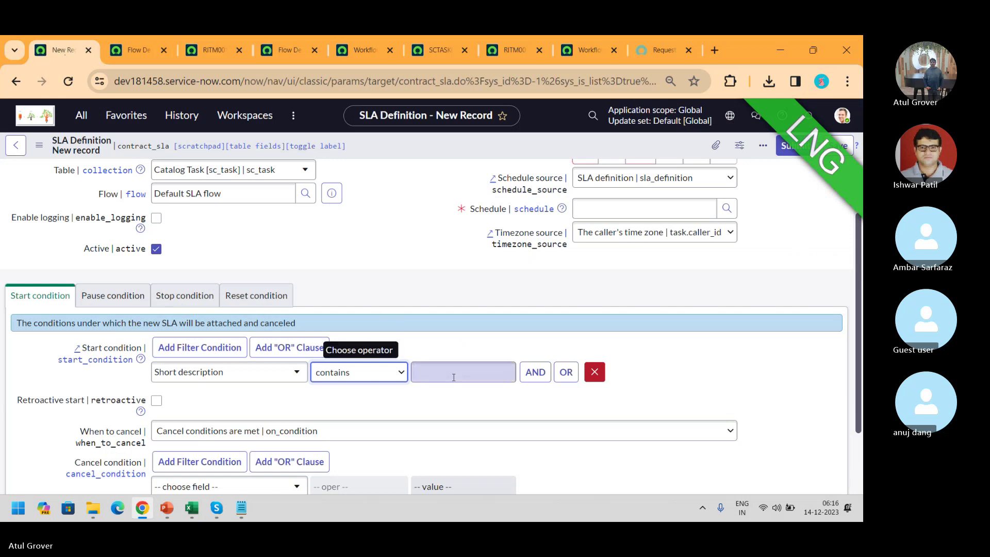
{"action": "type", "text": "REQ0010012"}
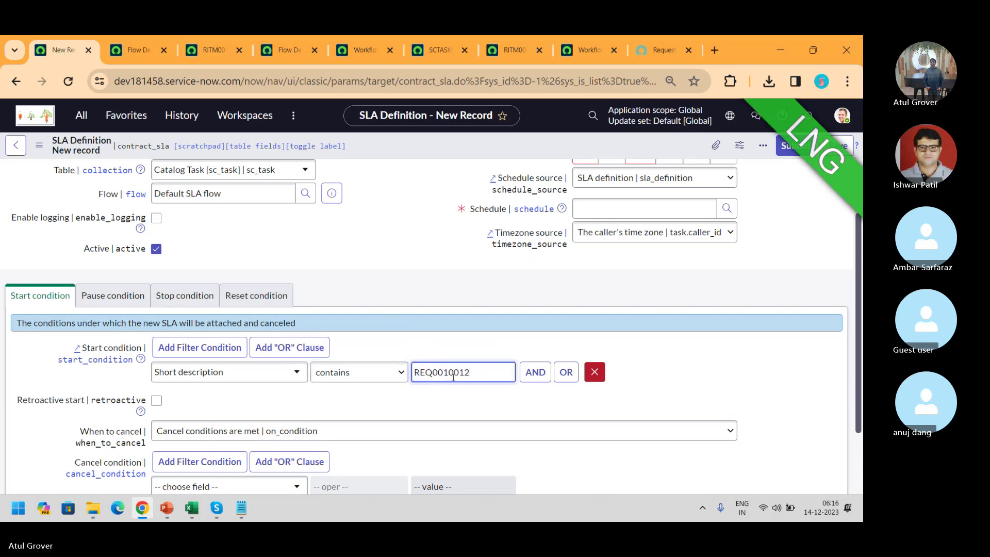
{"action": "double_click", "coordinate": [453, 377]}
- Replace the condition value with 'Fulfil order', checking it against the catalog task's short description
{"action": "left_click", "coordinate": [131, 50]}
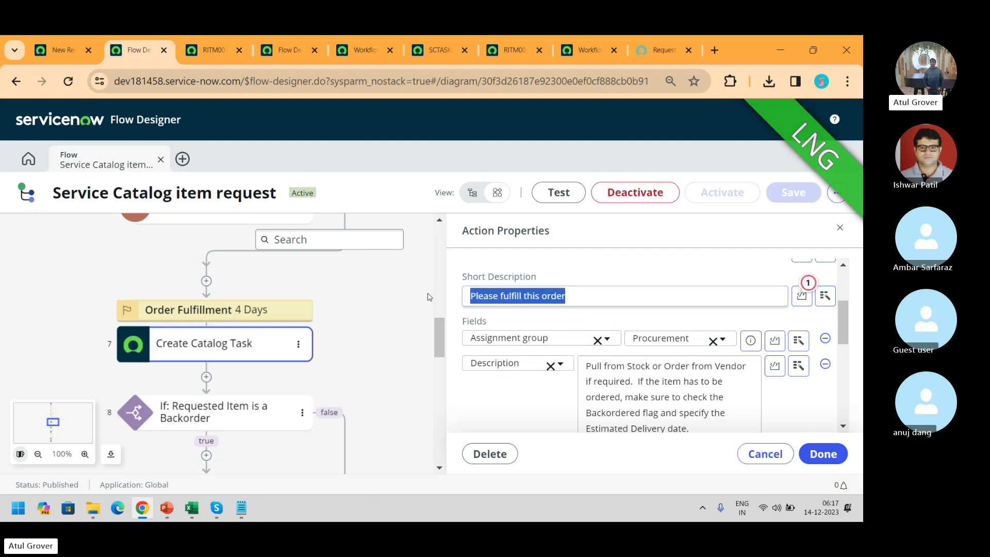
{"action": "left_click", "coordinate": [61, 50]}
{"action": "left_click", "coordinate": [468, 374]}
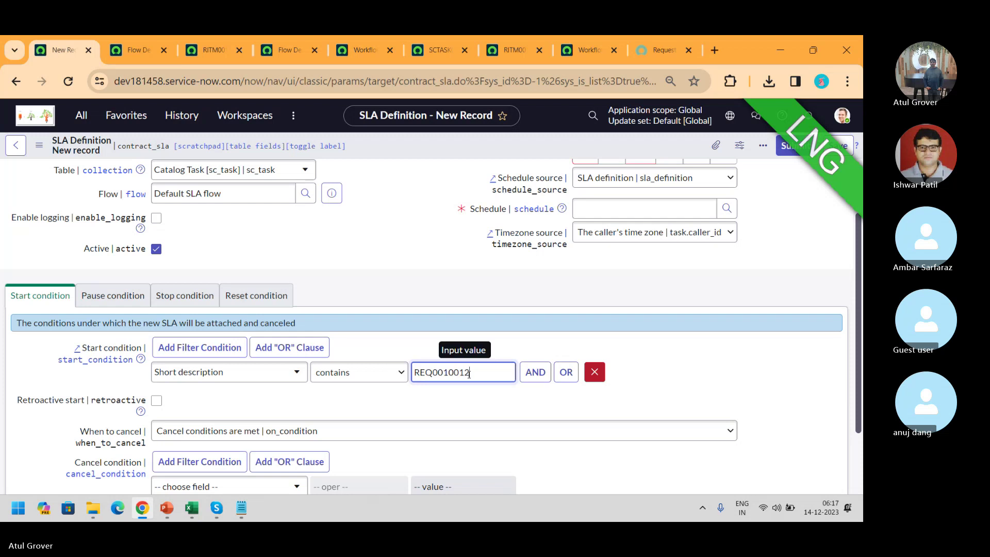
{"action": "key", "text": "BackSpace"}
{"action": "key", "text": "BackSpace"}
{"action": "key", "text": "BackSpace"}
{"action": "key", "text": "BackSpace"}
{"action": "key", "text": "BackSpace"}
{"action": "key", "text": "BackSpace"}
{"action": "key", "text": "BackSpace"}
{"action": "key", "text": "BackSpace"}
{"action": "key", "text": "BackSpace"}
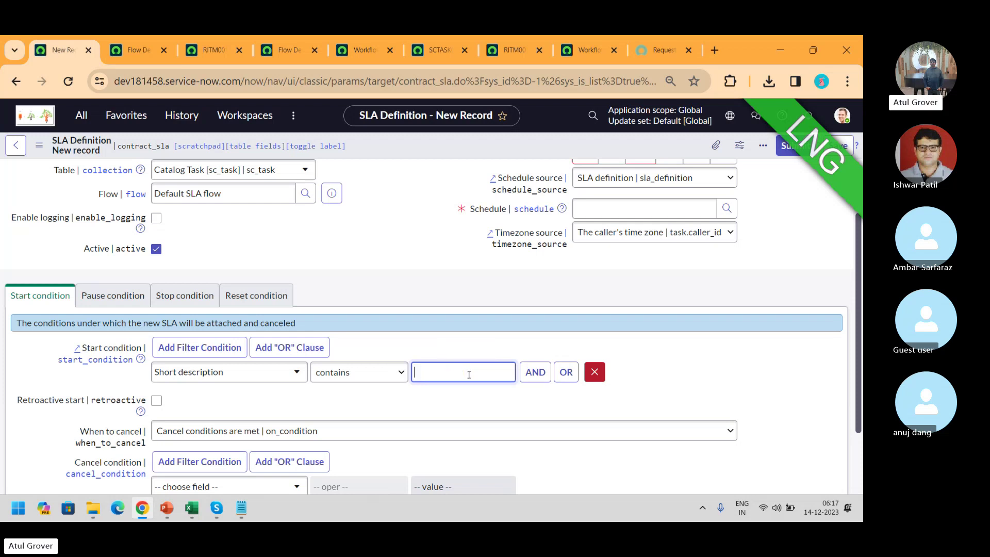
{"action": "type", "text": "Fulfil order"}
{"action": "left_click", "coordinate": [133, 50]}
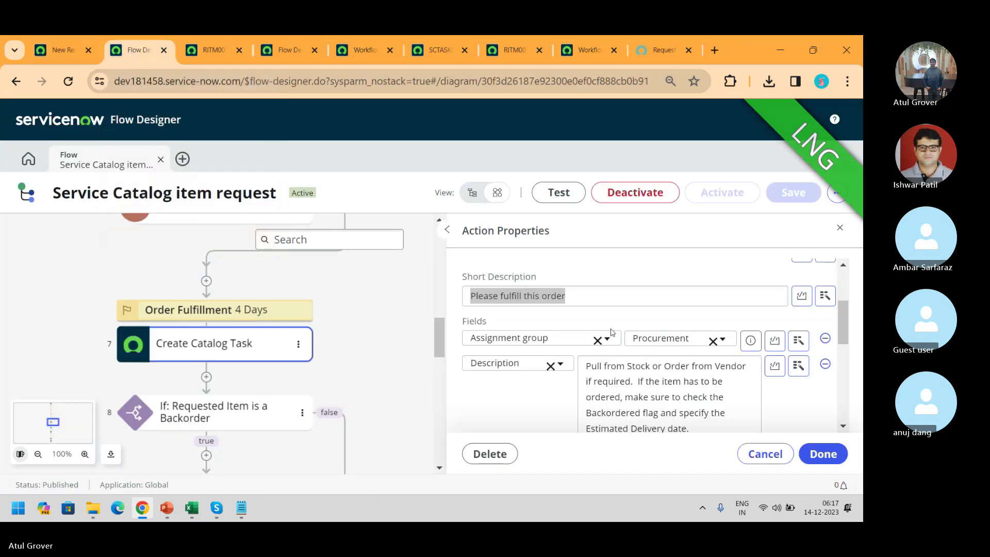
{"action": "left_click_drag", "start_coordinate": [844, 320], "coordinate": [844, 346]}
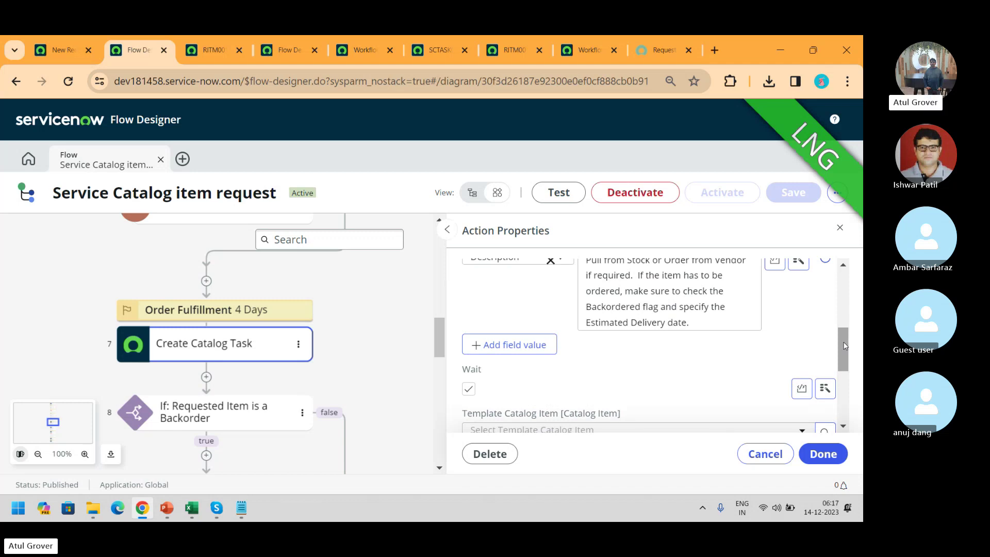
{"action": "left_click", "coordinate": [54, 55]}
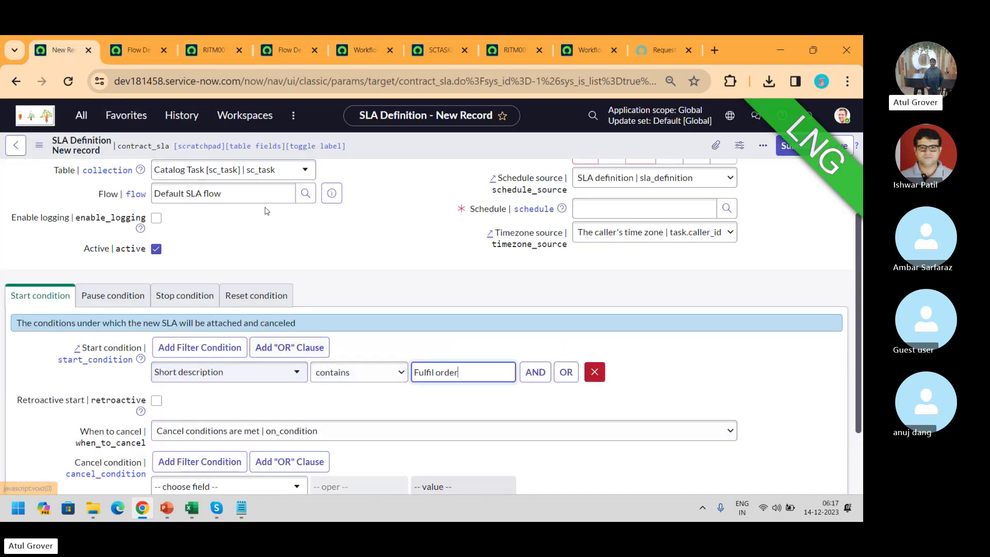
- Change the first start condition to Item is Zoom desk phone
{"action": "left_click", "coordinate": [295, 374]}
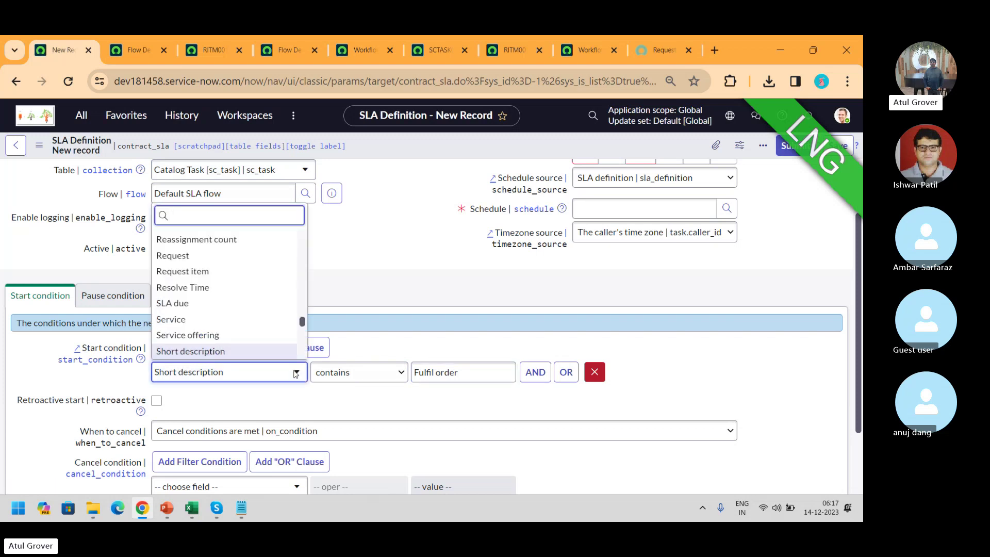
{"action": "type", "text": "ite"}
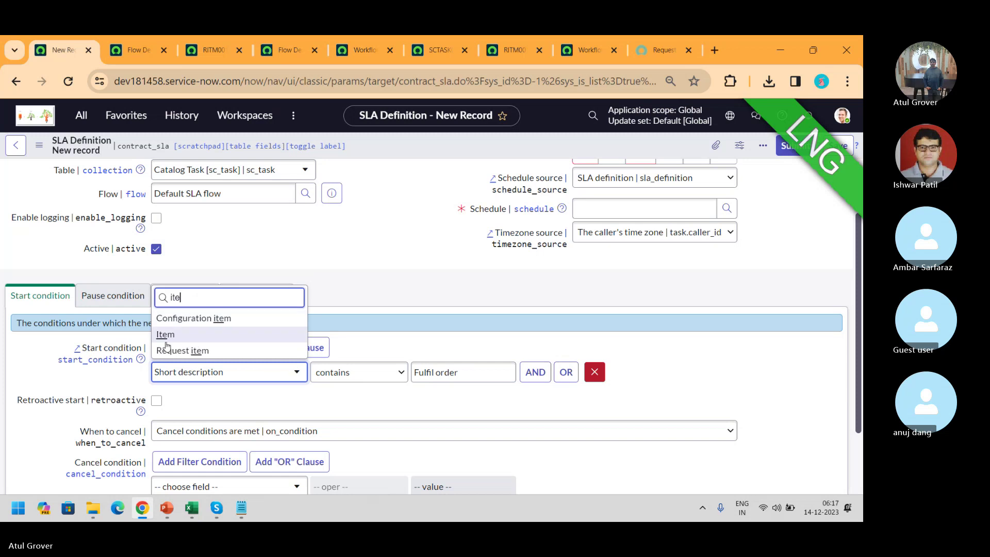
{"action": "left_click", "coordinate": [166, 341]}
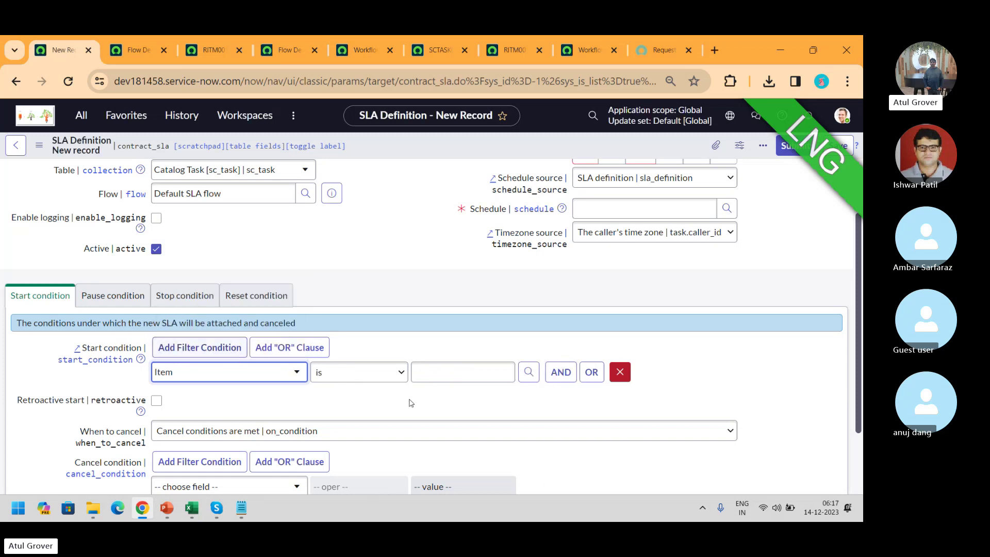
{"action": "left_click", "coordinate": [447, 373]}
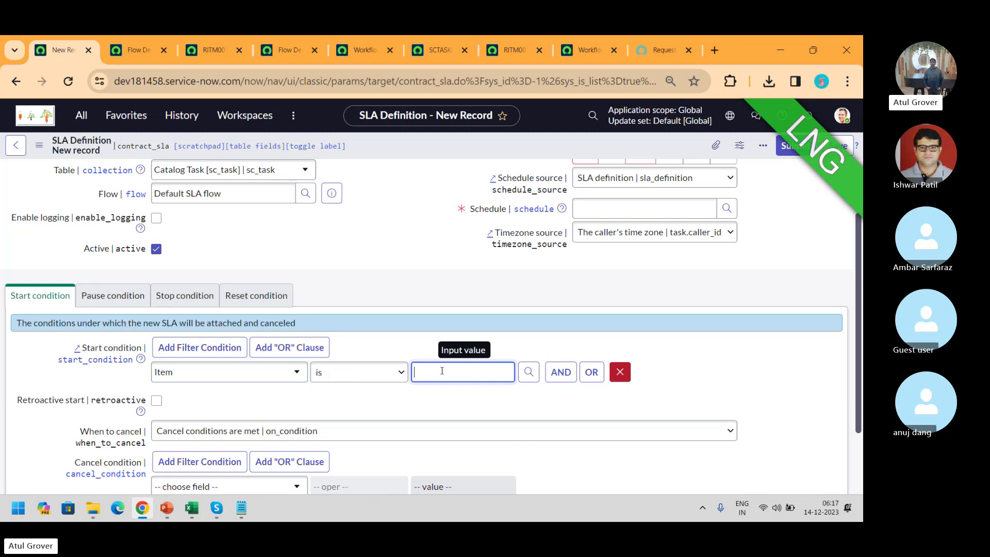
{"action": "type", "text": "Zoo"}
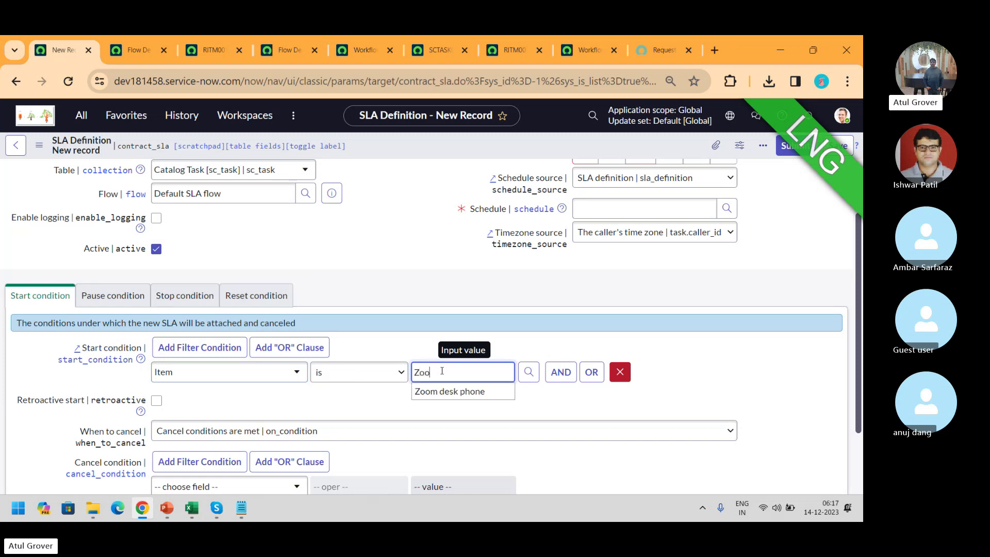
{"action": "left_click", "coordinate": [441, 392]}
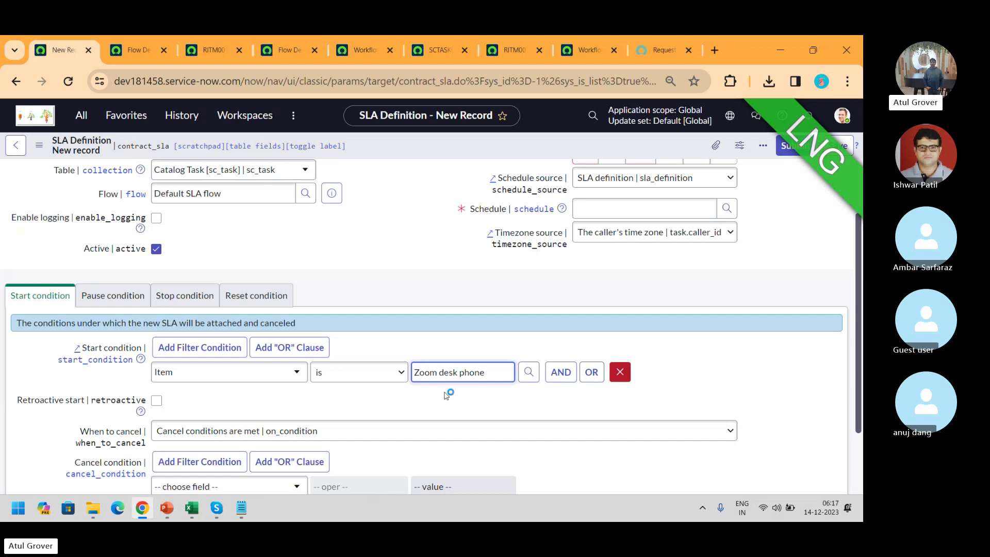
- Add an OR row whose field is Show Related Fields > Variables
{"action": "left_click", "coordinate": [591, 371]}
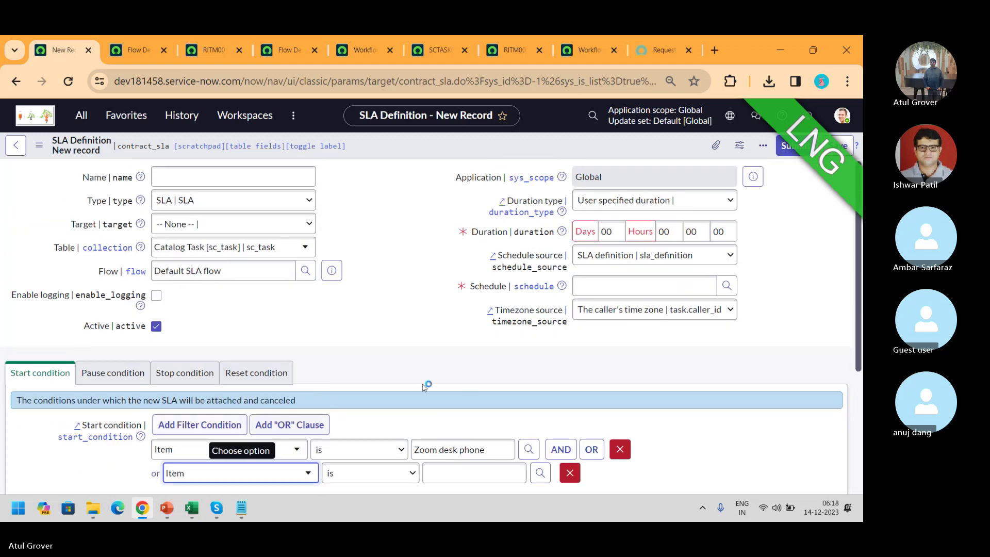
{"action": "scroll", "coordinate": [859, 293], "scroll_direction": "down", "scroll_amount": 1}
{"action": "scroll", "coordinate": [860, 293], "scroll_direction": "down", "scroll_amount": 2}
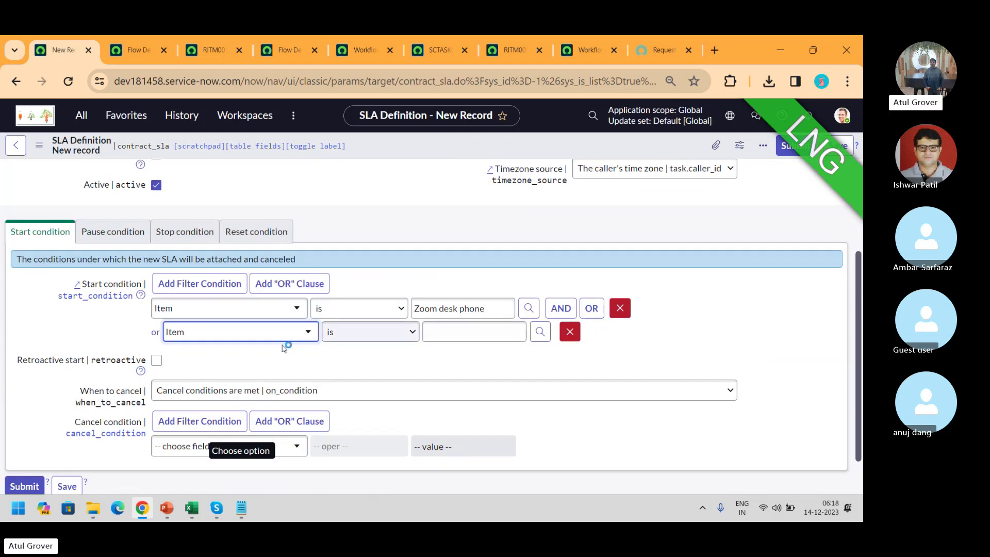
{"action": "left_click", "coordinate": [236, 340]}
{"action": "type", "text": "asig"}
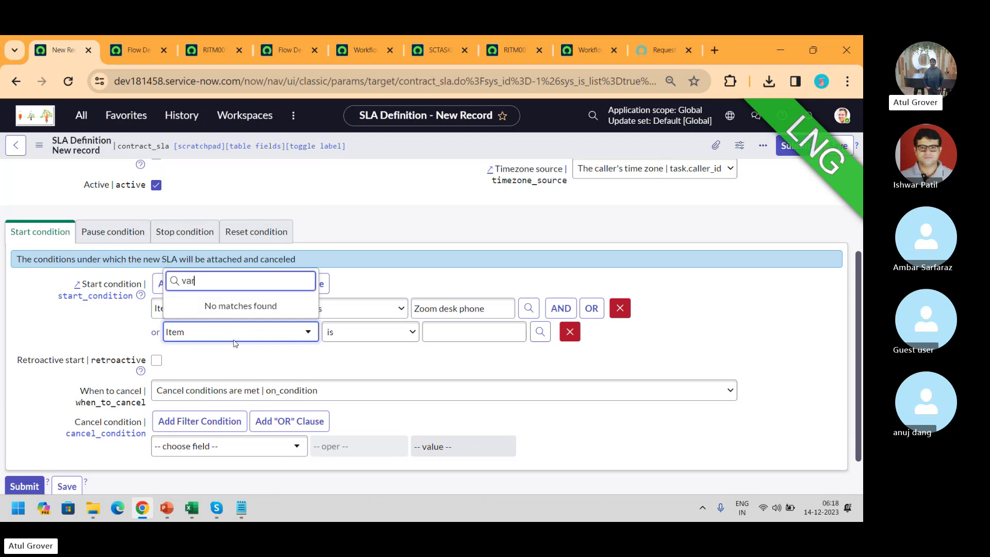
{"action": "key", "text": "BackSpace"}
{"action": "key", "text": "BackSpace"}
{"action": "key", "text": "BackSpace"}
{"action": "type", "text": "ssig"}
{"action": "key", "text": "BackSpace"}
{"action": "key", "text": "BackSpace"}
{"action": "key", "text": "BackSpace"}
{"action": "key", "text": "BackSpace"}
{"action": "key", "text": "BackSpace"}
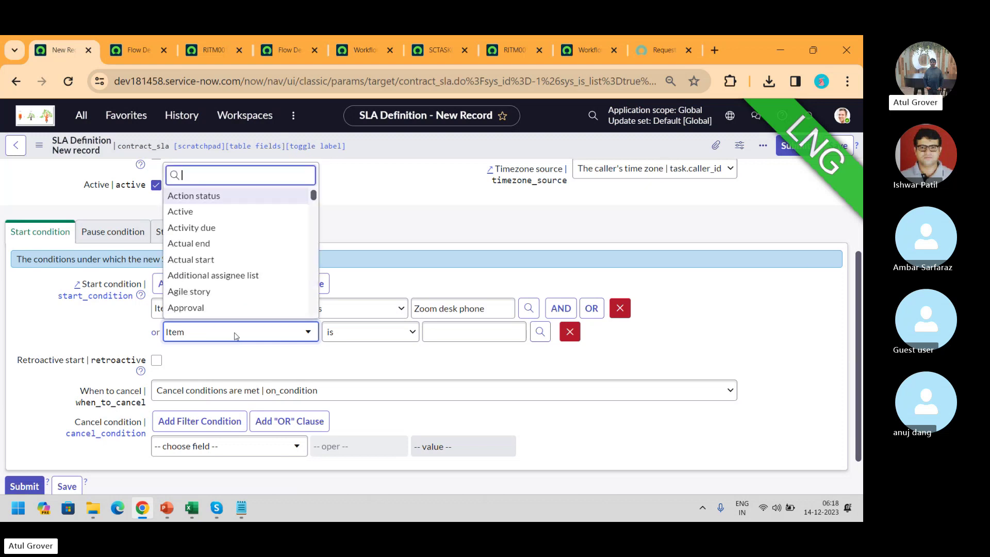
{"action": "left_click_drag", "start_coordinate": [313, 196], "coordinate": [313, 308]}
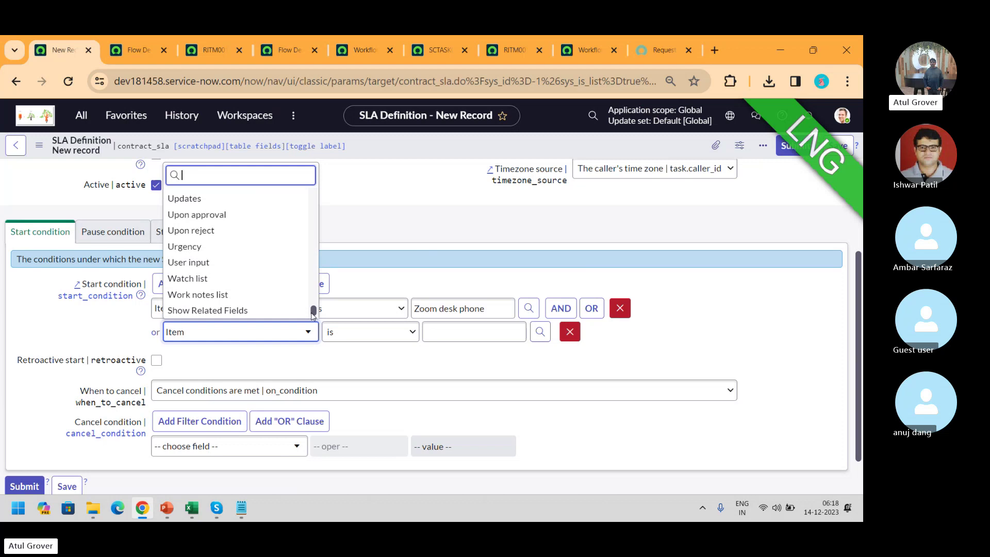
{"action": "left_click", "coordinate": [230, 312]}
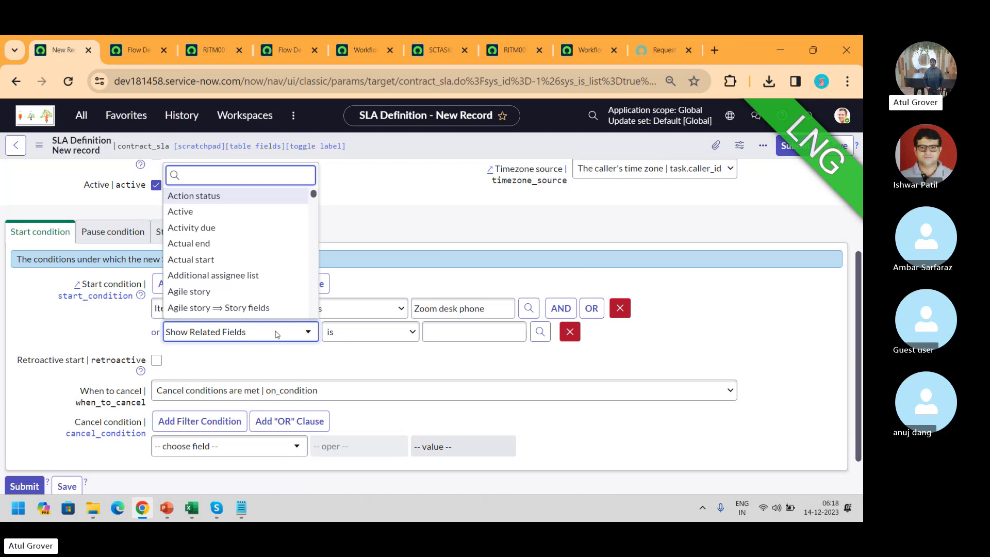
{"action": "type", "text": "var"}
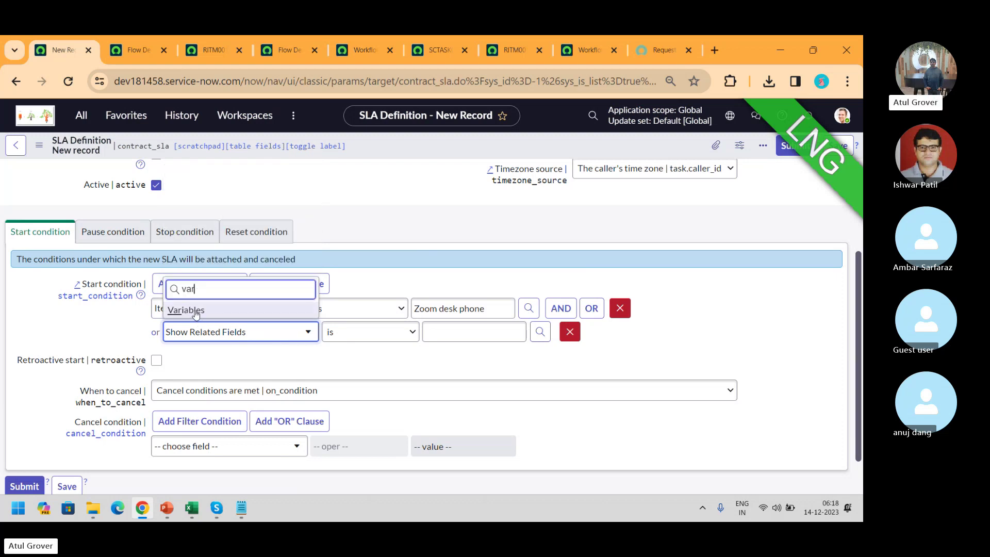
{"action": "left_click", "coordinate": [196, 310]}
- Point the OR row at the Zoom desk phone Location variable with operator 'is'
{"action": "left_click", "coordinate": [384, 333]}
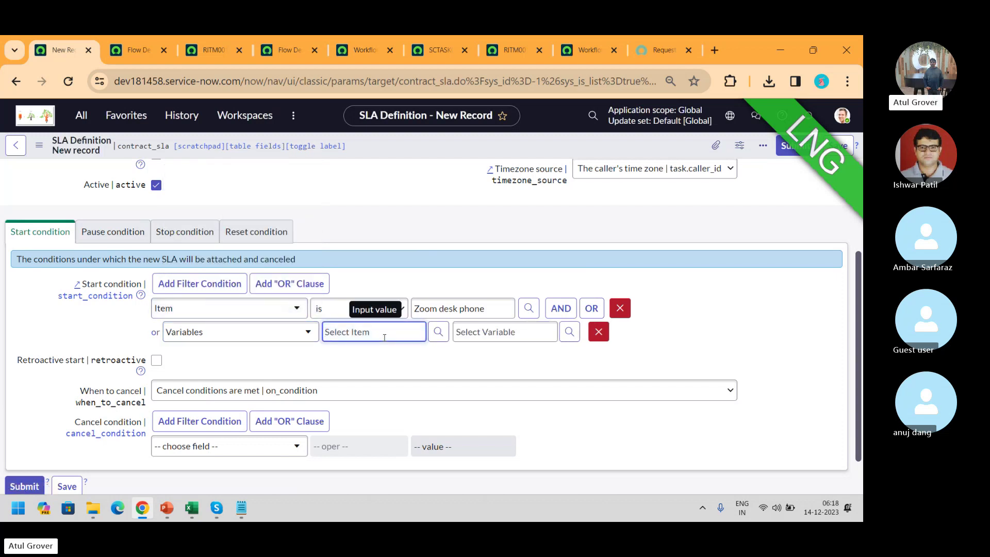
{"action": "type", "text": "*"}
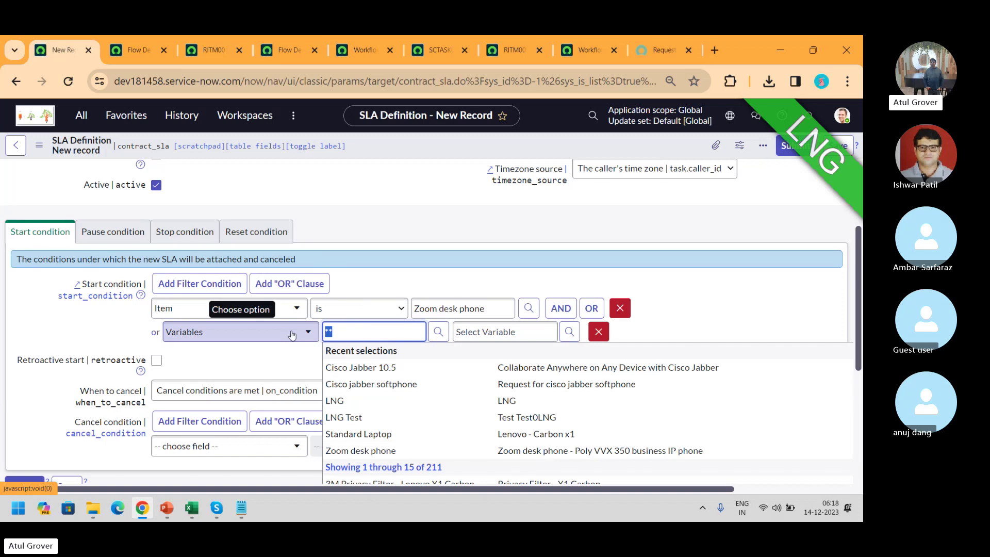
{"action": "key", "text": "BackSpace"}
{"action": "key", "text": "BackSpace"}
{"action": "type", "text": "zoom"}
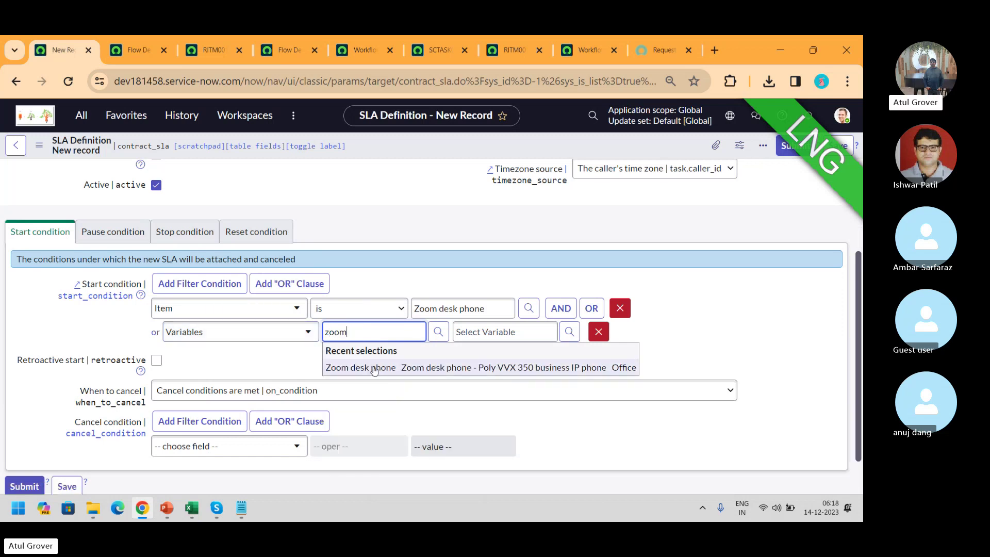
{"action": "left_click", "coordinate": [376, 370]}
{"action": "left_click", "coordinate": [508, 333]}
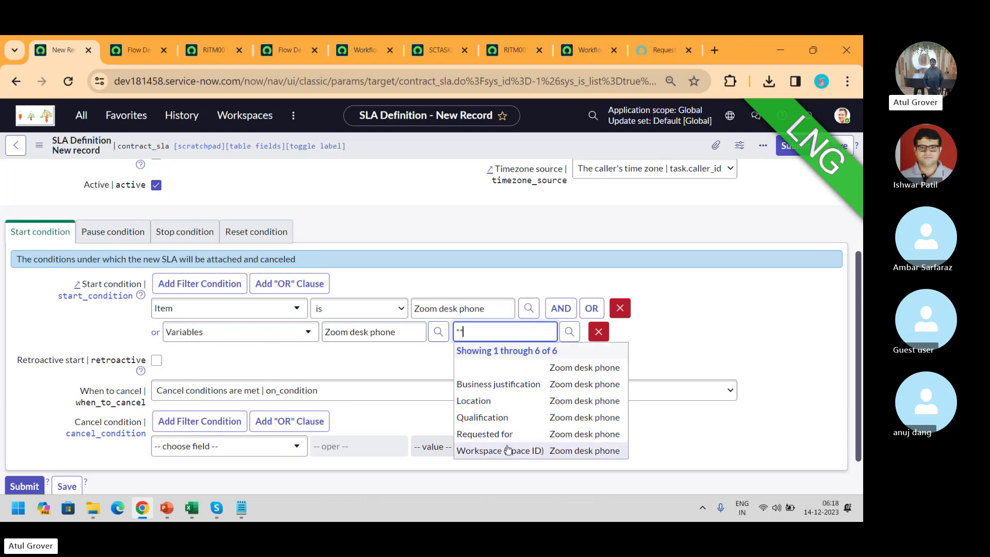
{"action": "left_click", "coordinate": [490, 403]}
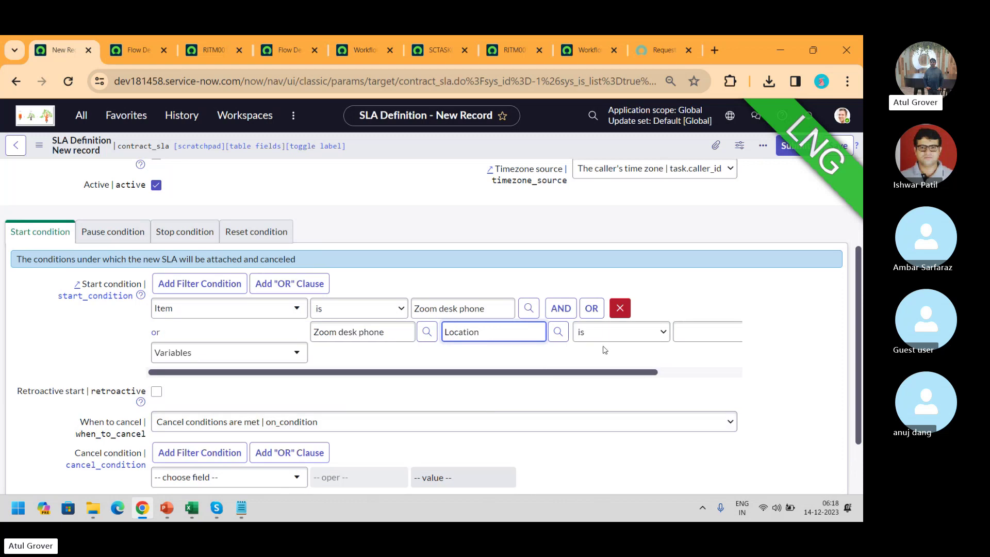
{"action": "left_click", "coordinate": [704, 336]}
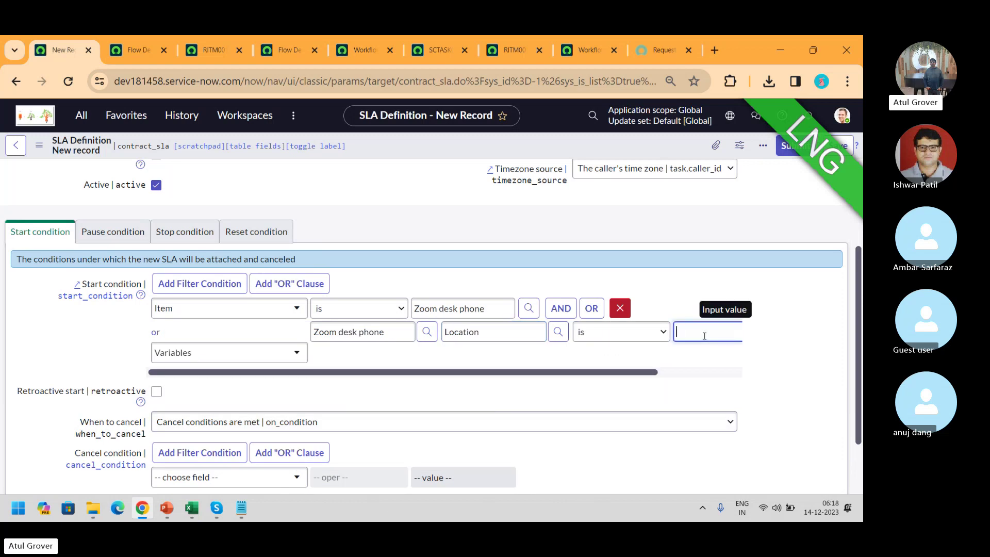
{"action": "left_click", "coordinate": [619, 331]}
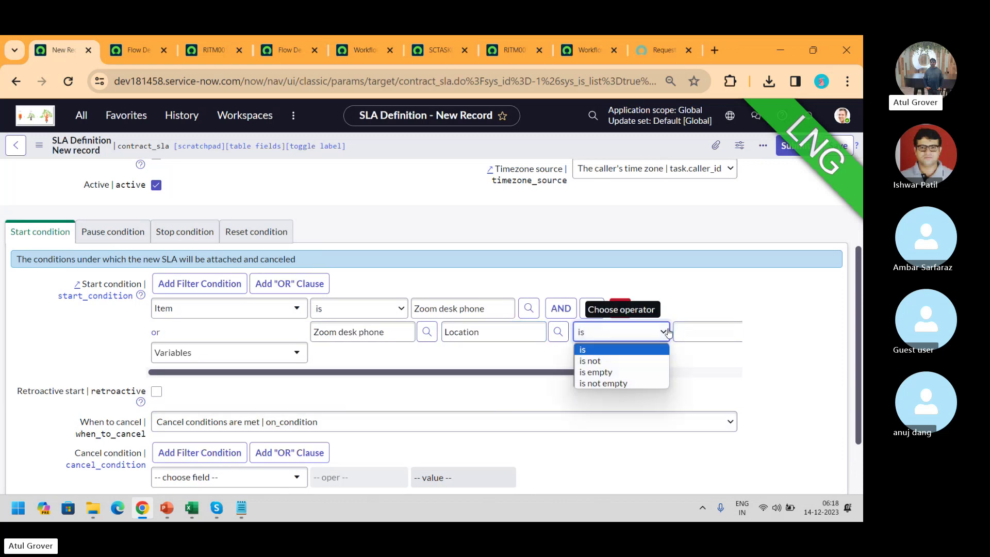
{"action": "left_click", "coordinate": [613, 353]}
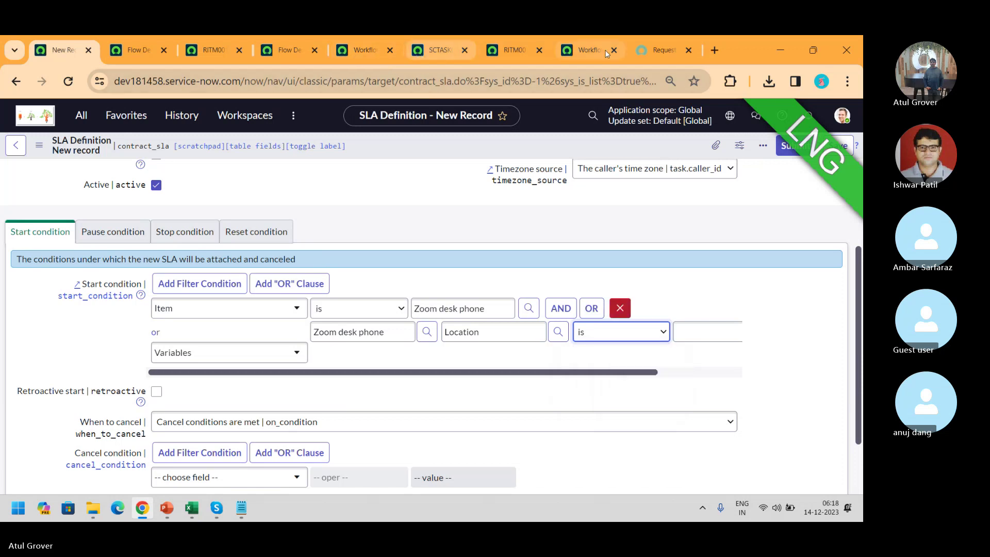
- Copy the Location address from the Zoom desk phone requested item and return to the SLA condition value
{"action": "left_click", "coordinate": [502, 54]}
{"action": "left_click", "coordinate": [618, 58]}
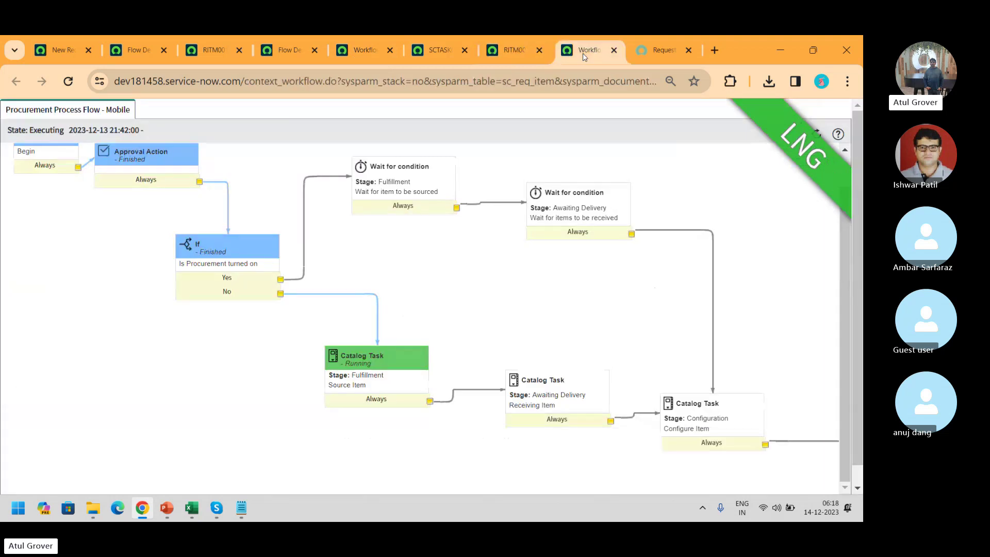
{"action": "left_click", "coordinate": [652, 59]}
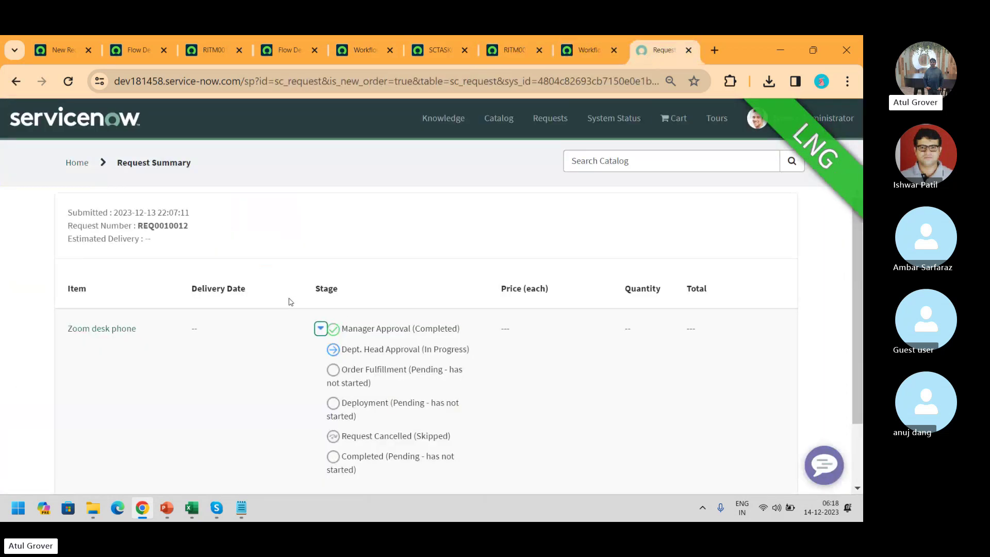
{"action": "left_click", "coordinate": [110, 331]}
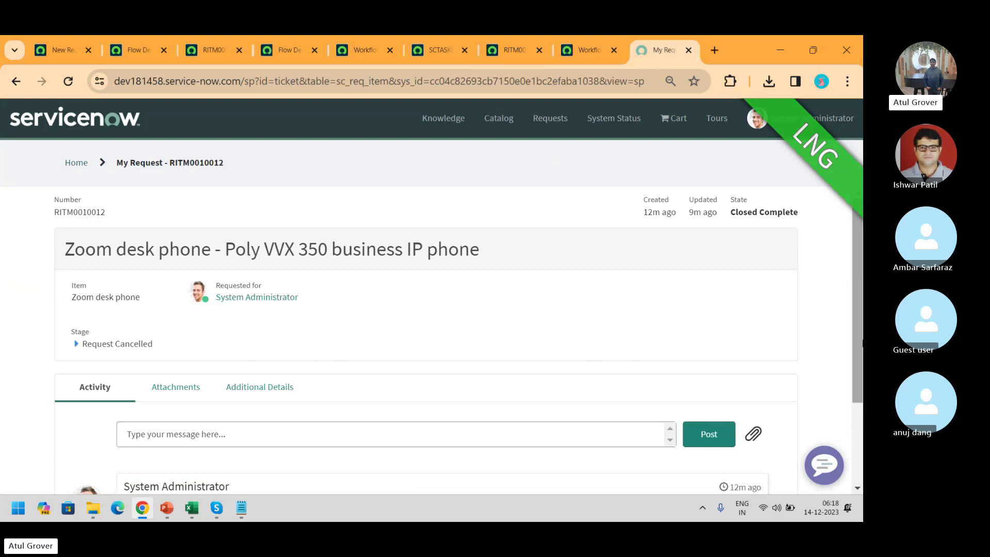
{"action": "scroll", "coordinate": [859, 325], "scroll_direction": "down", "scroll_amount": 2}
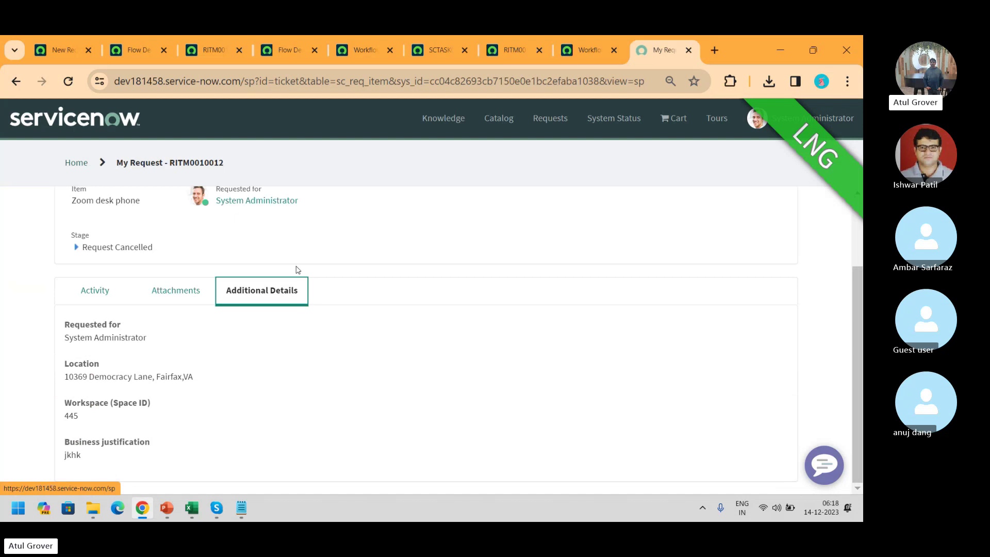
{"action": "left_click_drag", "start_coordinate": [196, 378], "coordinate": [65, 382]}
{"action": "key", "text": "ctrl+c"}
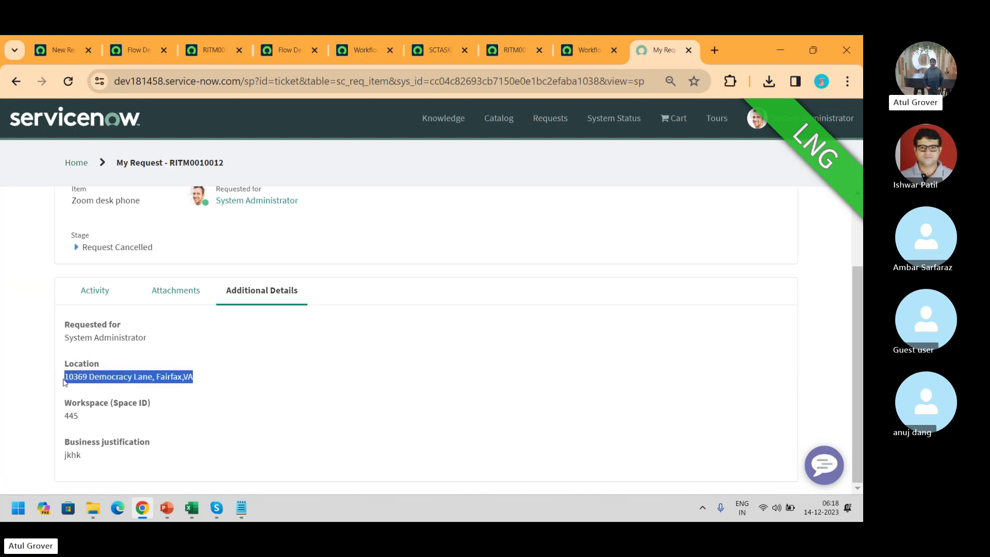
{"action": "left_click", "coordinate": [55, 51]}
{"action": "left_click", "coordinate": [716, 330]}
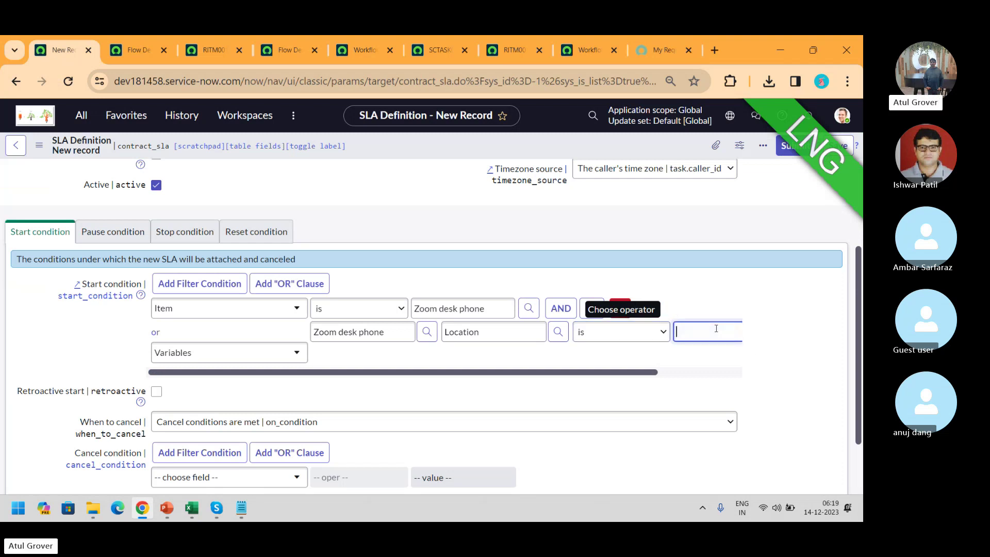
- Paste the copied Location address as the OR row's value, briefly switching to Skype and back
{"action": "key", "text": "ctrl+v"}
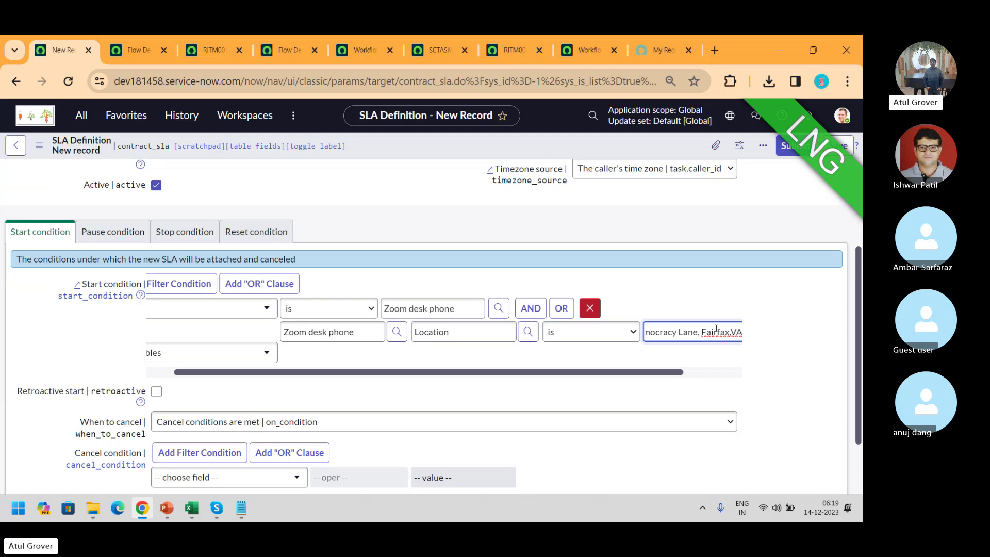
{"action": "key", "text": "alt+Tab"}
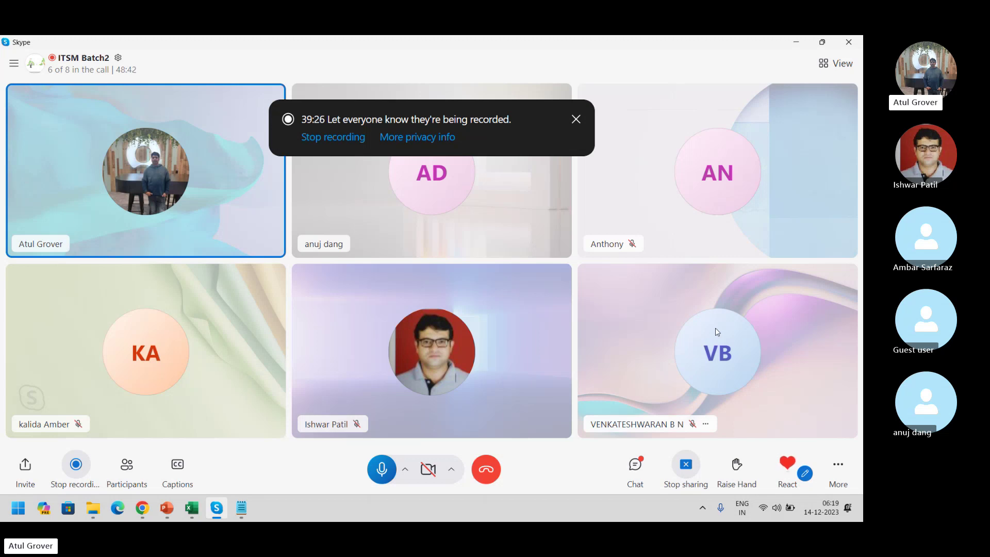
{"action": "key", "text": "alt+Tab"}
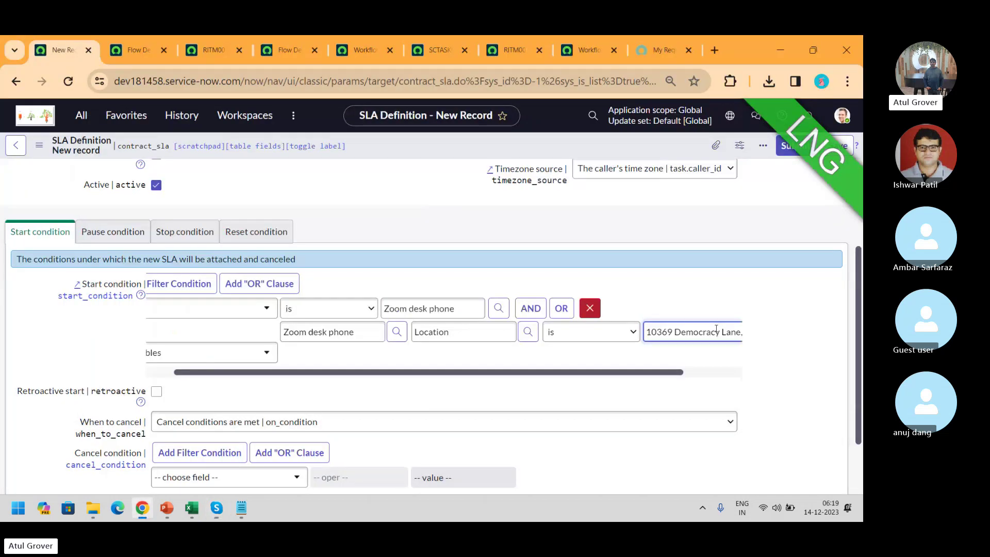
{"action": "left_click_drag", "start_coordinate": [556, 372], "coordinate": [391, 402]}
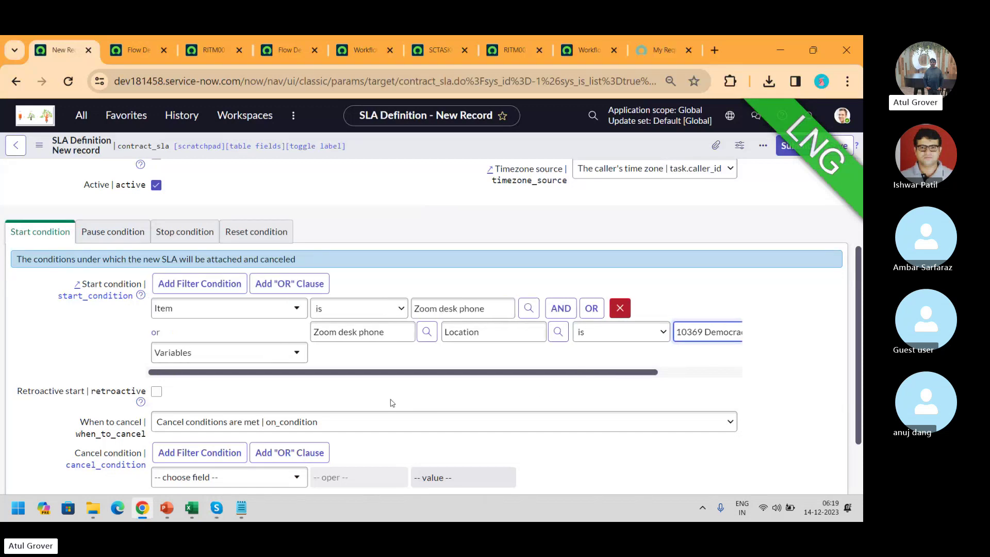
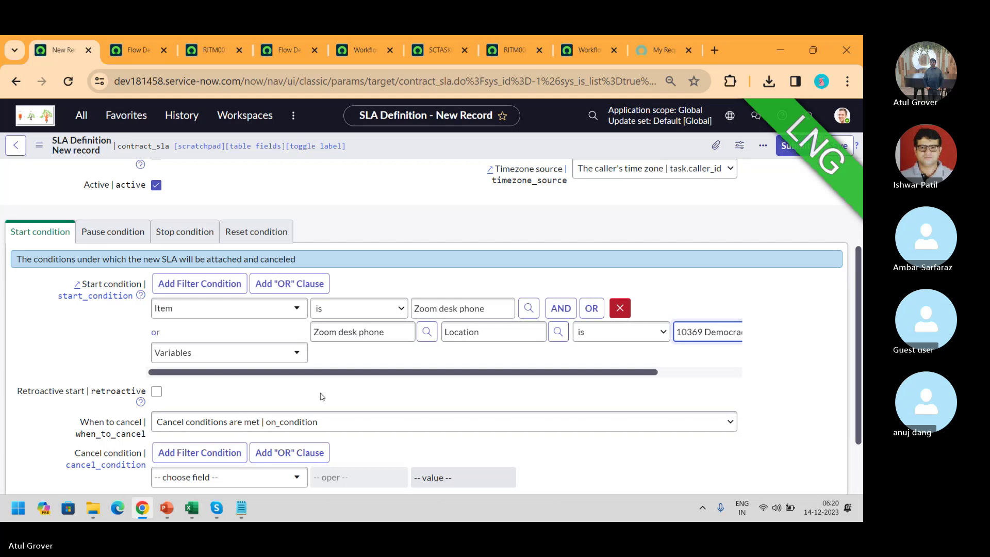
- Check the Skype call, then return to the SLA Definition form and open the All navigator
{"action": "key", "text": "alt+Tab"}
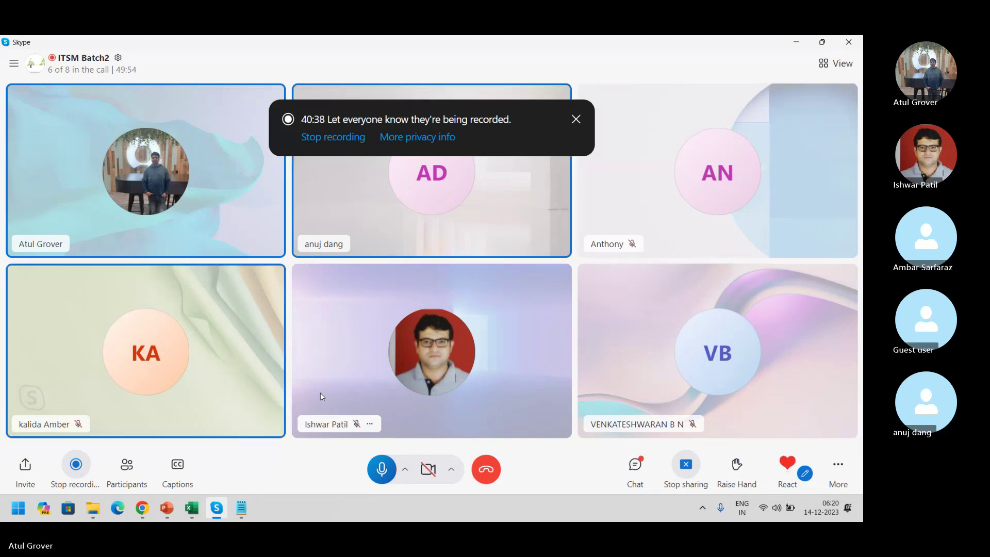
{"action": "key", "text": "alt+Tab"}
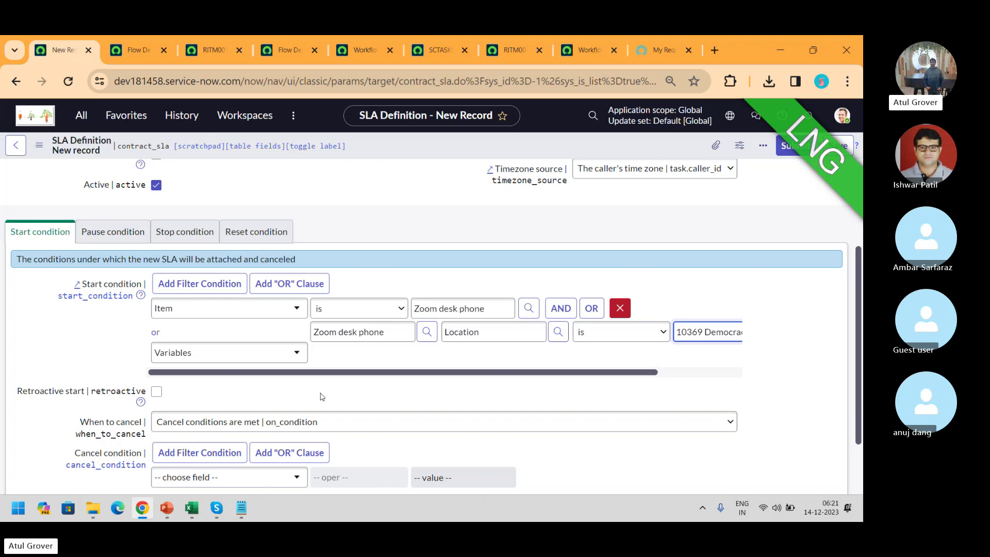
{"action": "left_click", "coordinate": [77, 116]}
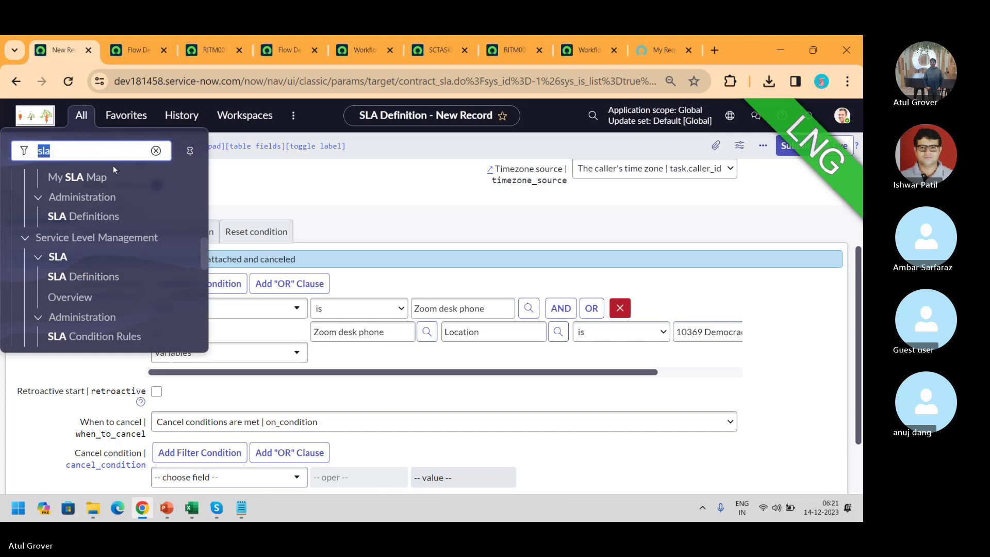
- Filter the navigator for 'Request' and open the request Overview dashboard, abandoning the unsaved SLA
{"action": "type", "text": "Reque"}
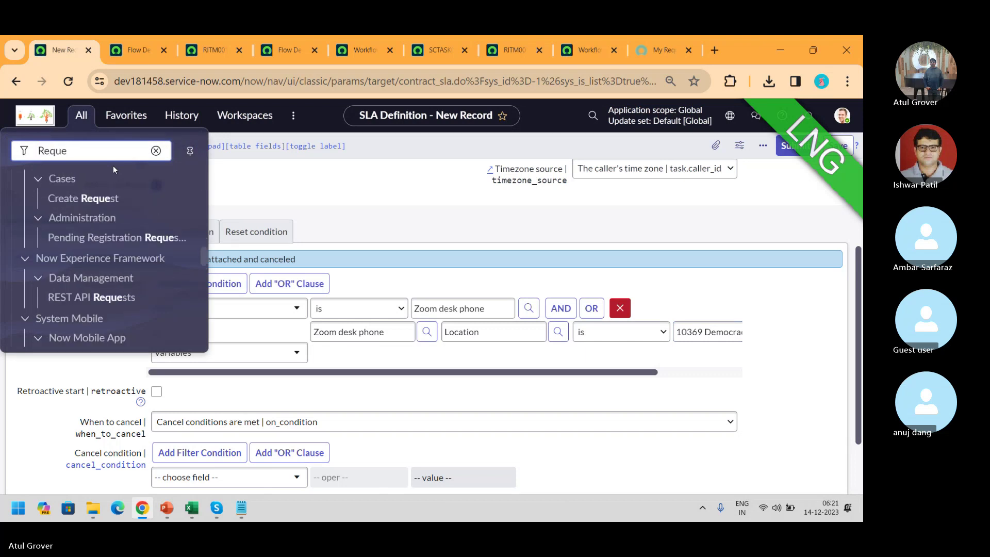
{"action": "type", "text": "st"}
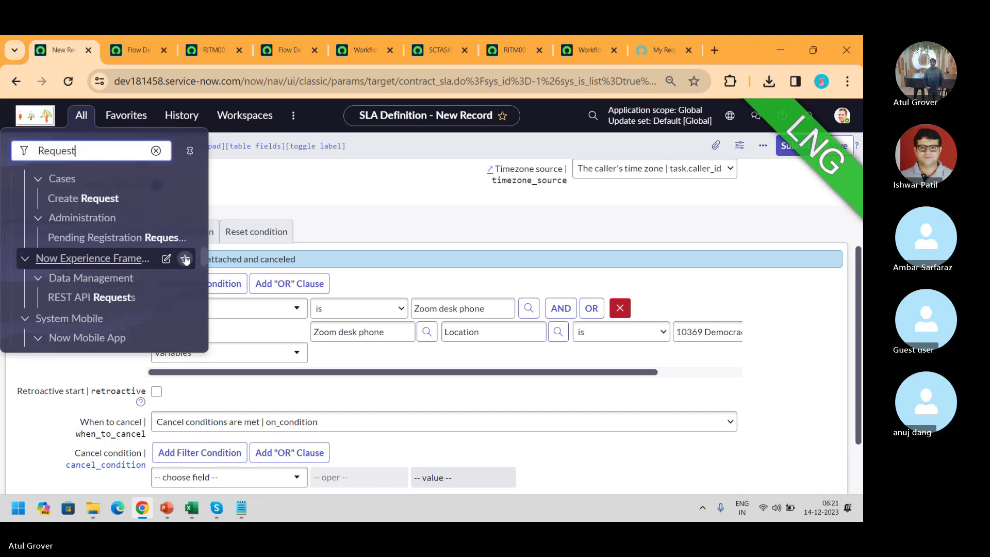
{"action": "left_click", "coordinate": [202, 256]}
{"action": "left_click_drag", "start_coordinate": [202, 256], "coordinate": [203, 206]}
{"action": "left_click", "coordinate": [77, 266]}
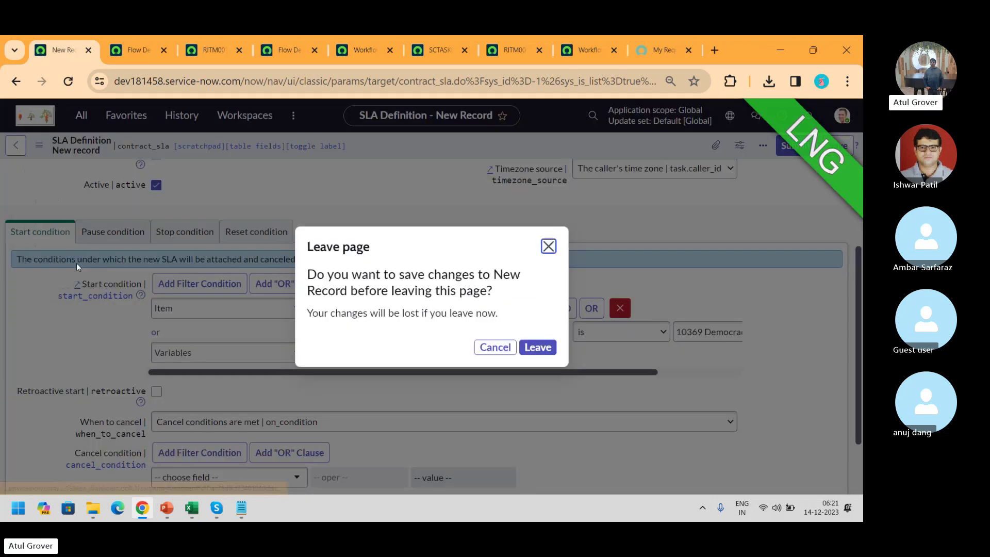
{"action": "left_click", "coordinate": [546, 349]}
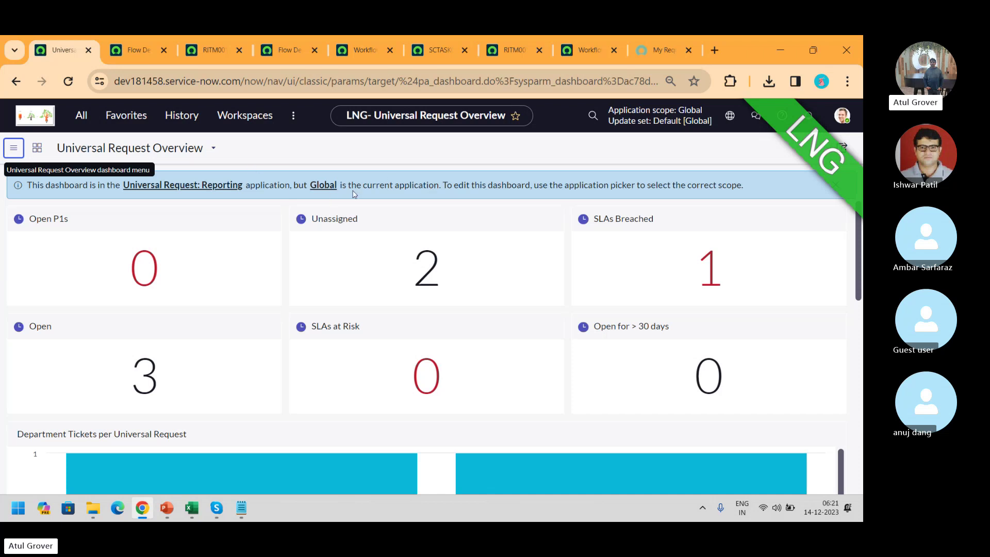
- Go from the Universal Request Overview dashboard to the Dashboards overview
{"action": "left_click_drag", "start_coordinate": [860, 232], "coordinate": [860, 365]}
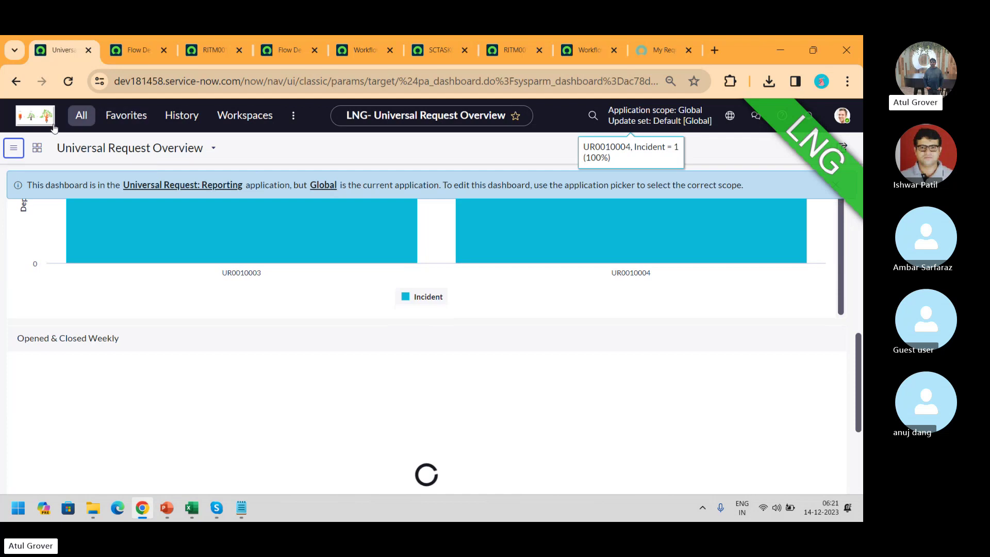
{"action": "left_click", "coordinate": [14, 148]}
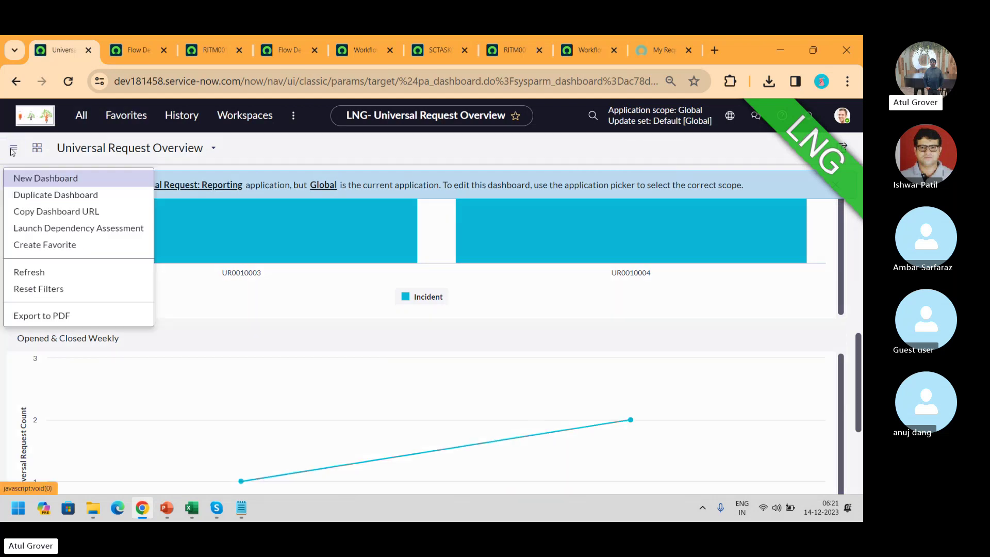
{"action": "left_click", "coordinate": [40, 154]}
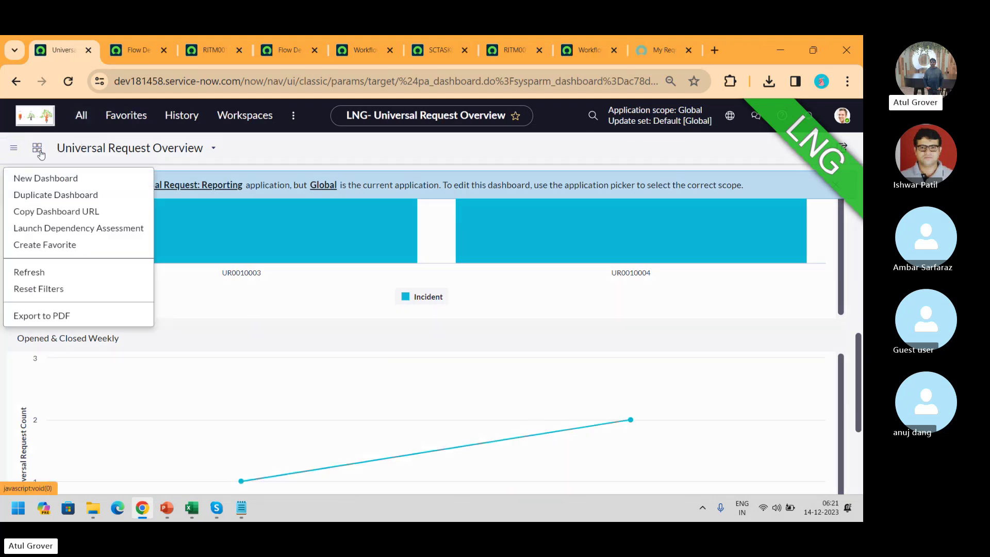
{"action": "left_click", "coordinate": [41, 153]}
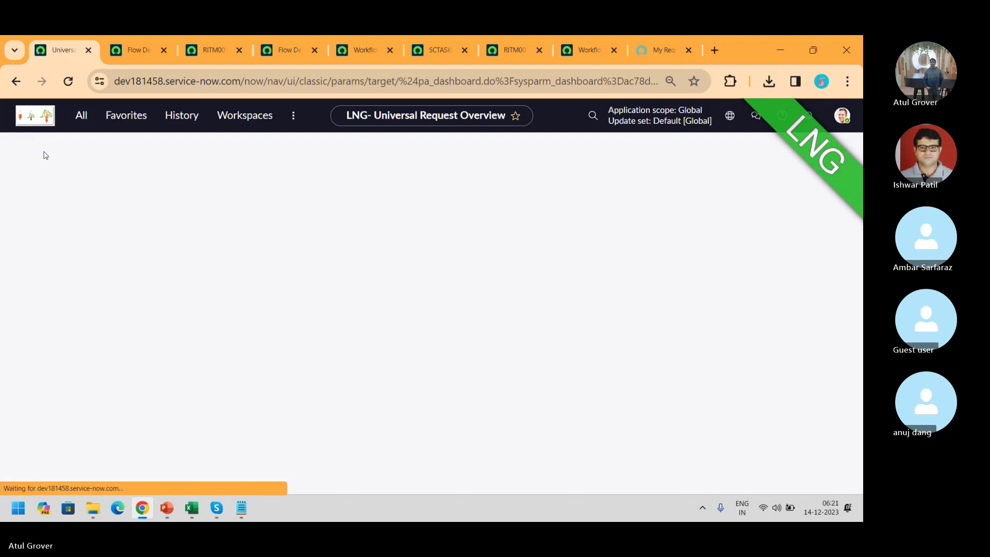
{"action": "left_click", "coordinate": [425, 220]}
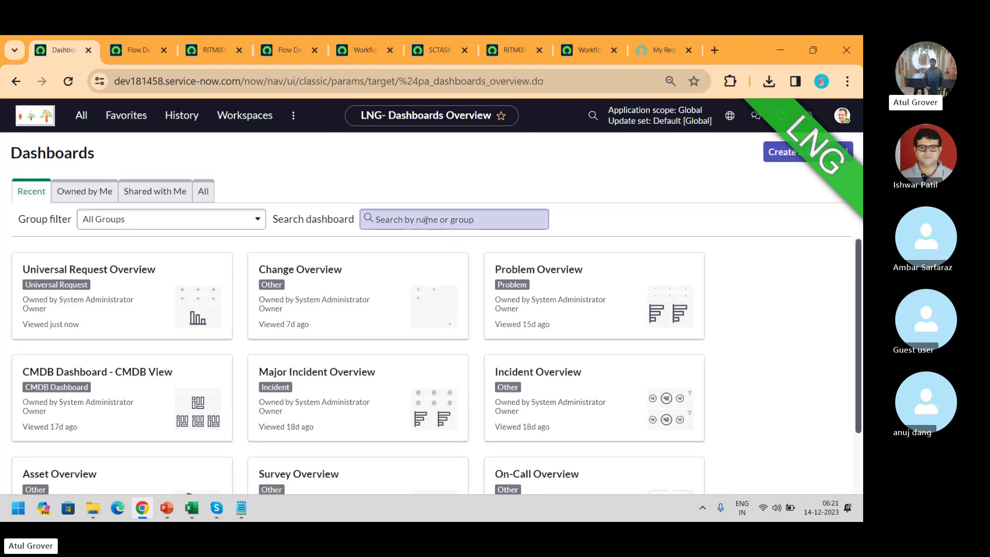
- List all dashboards, search 'cata', and open the Service Catalog Overview dashboard
{"action": "left_click", "coordinate": [205, 192]}
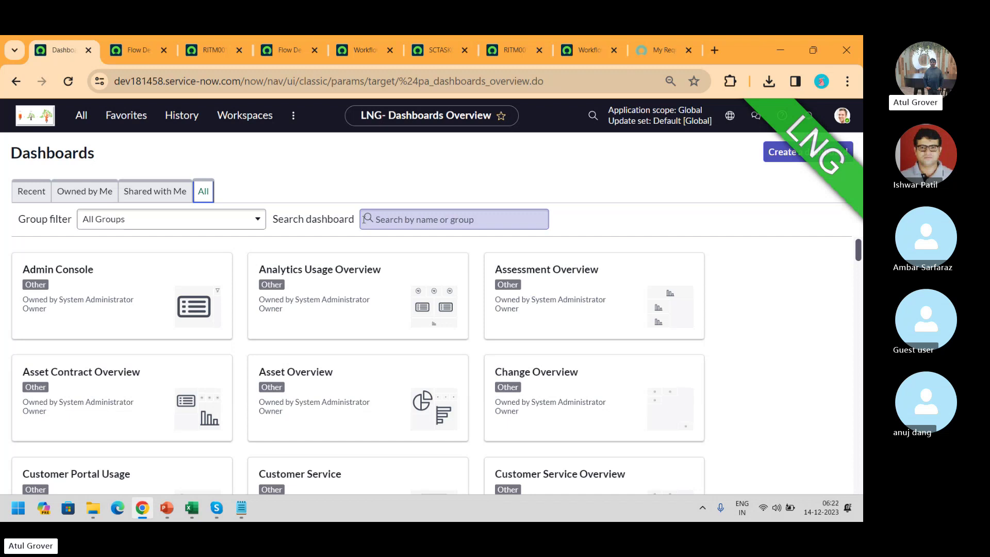
{"action": "left_click", "coordinate": [364, 219]}
{"action": "type", "text": "cata"}
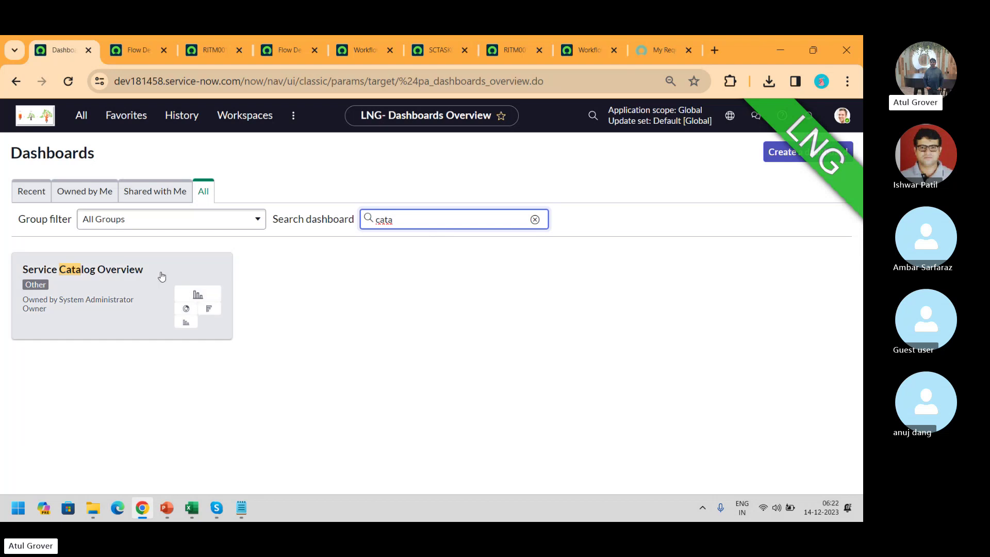
{"action": "left_click", "coordinate": [139, 281]}
{"action": "left_click", "coordinate": [139, 281]}
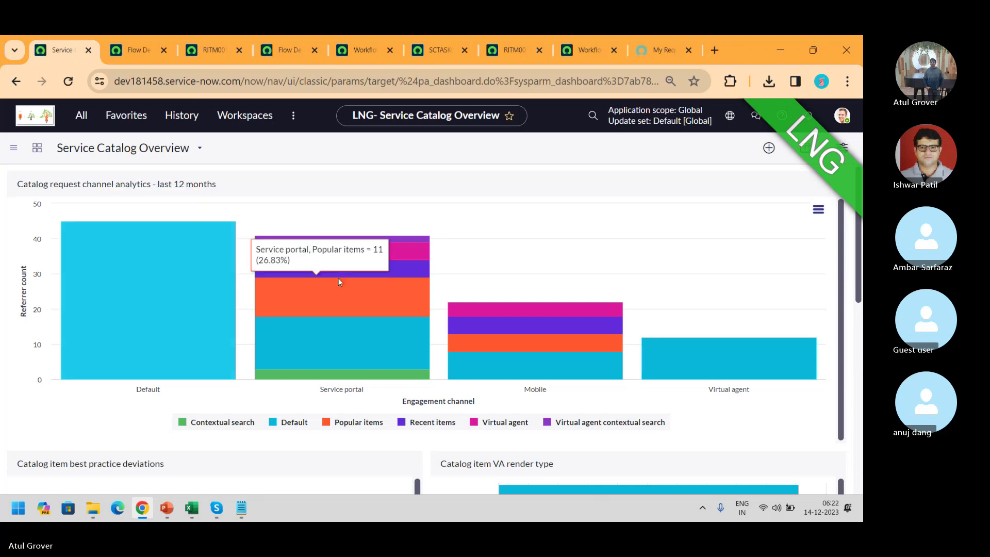
- Scroll through the Service Catalog Overview, then switch to the Zoom desk phone request page
{"action": "left_click_drag", "start_coordinate": [860, 251], "coordinate": [858, 464]}
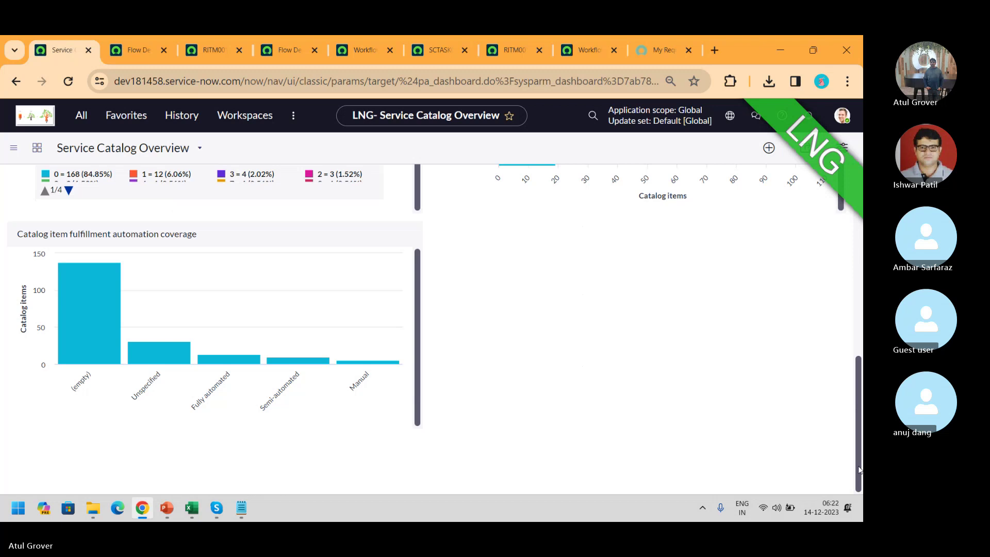
{"action": "left_click_drag", "start_coordinate": [859, 468], "coordinate": [862, 271]}
{"action": "left_click", "coordinate": [657, 52]}
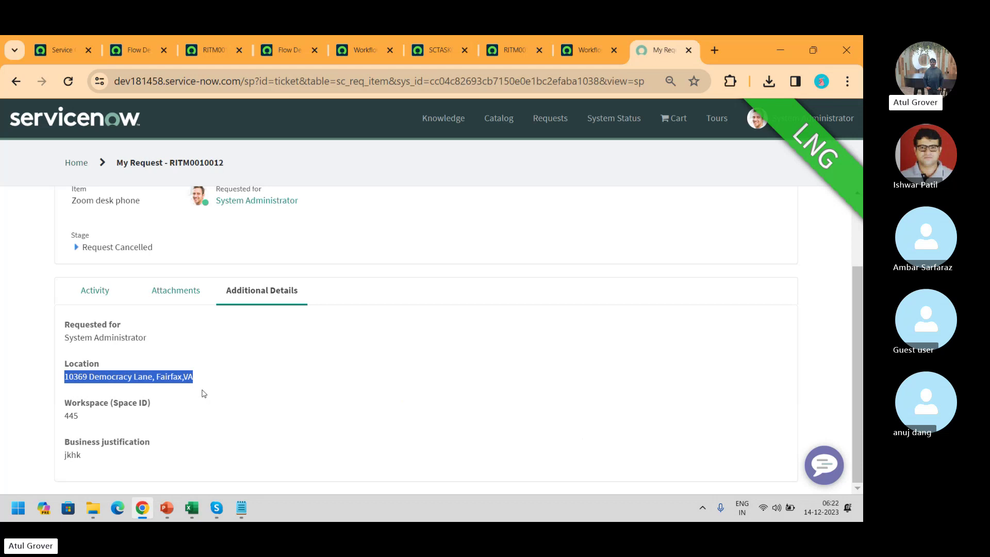
- Start a new report from the 'report' navigator entry and name it 'rr'
{"action": "left_click", "coordinate": [69, 48]}
{"action": "left_click", "coordinate": [81, 114]}
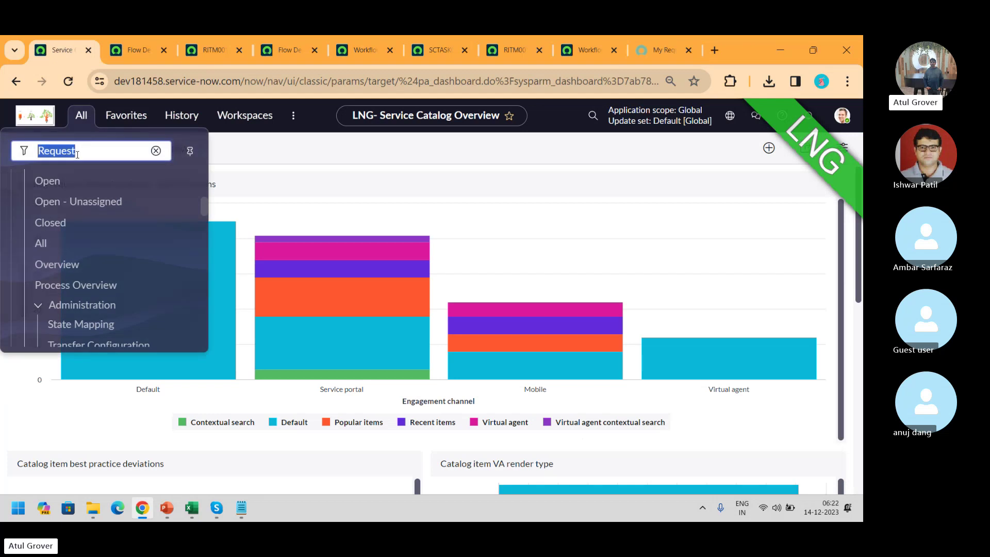
{"action": "type", "text": "report"}
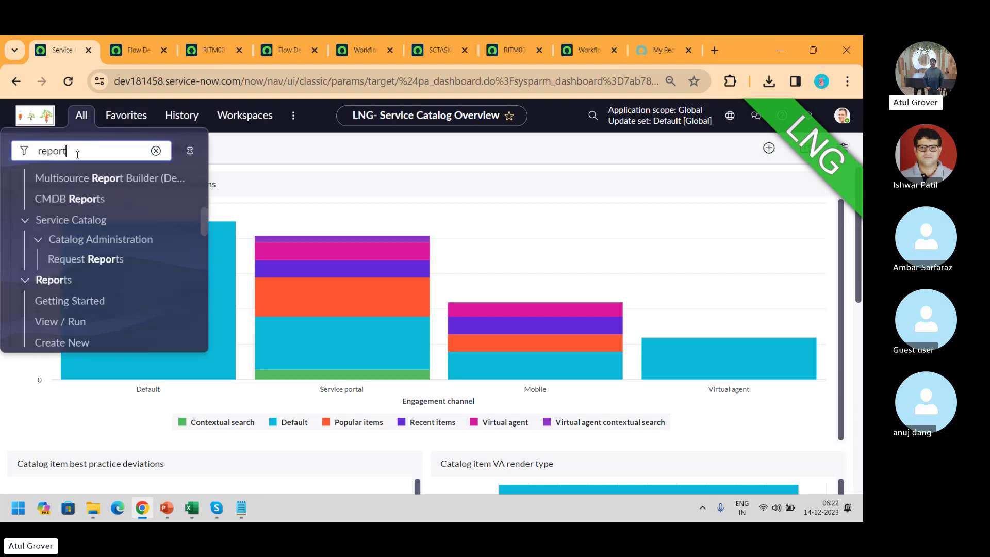
{"action": "left_click", "coordinate": [62, 346]}
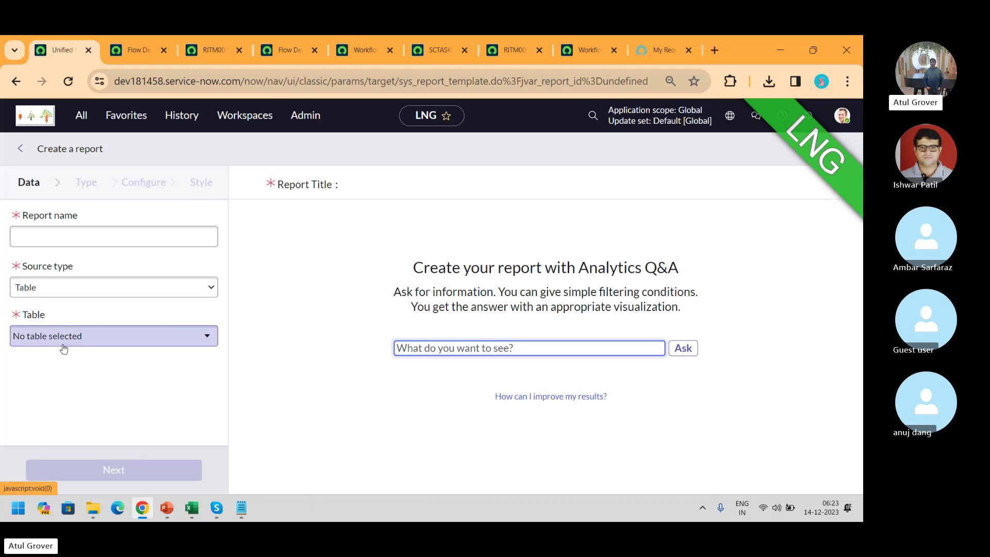
{"action": "left_click", "coordinate": [92, 231]}
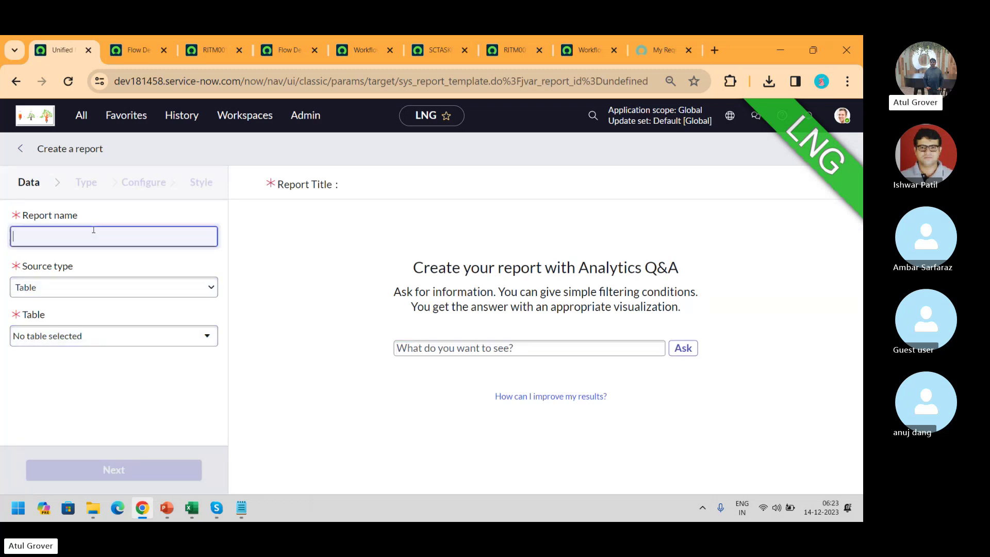
{"action": "type", "text": "rr"}
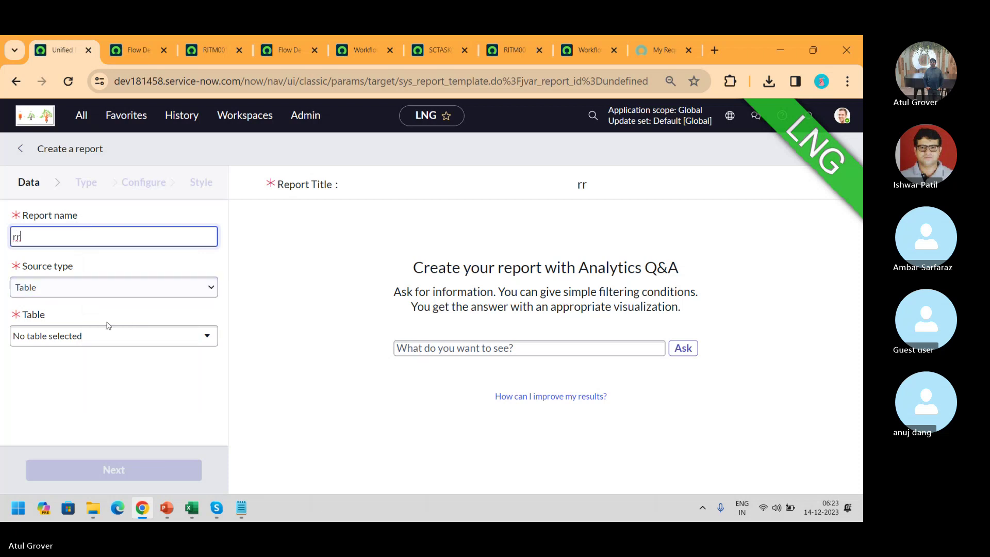
- Set the report's source table to Requested Item [sc_req_item]
{"action": "left_click", "coordinate": [103, 341]}
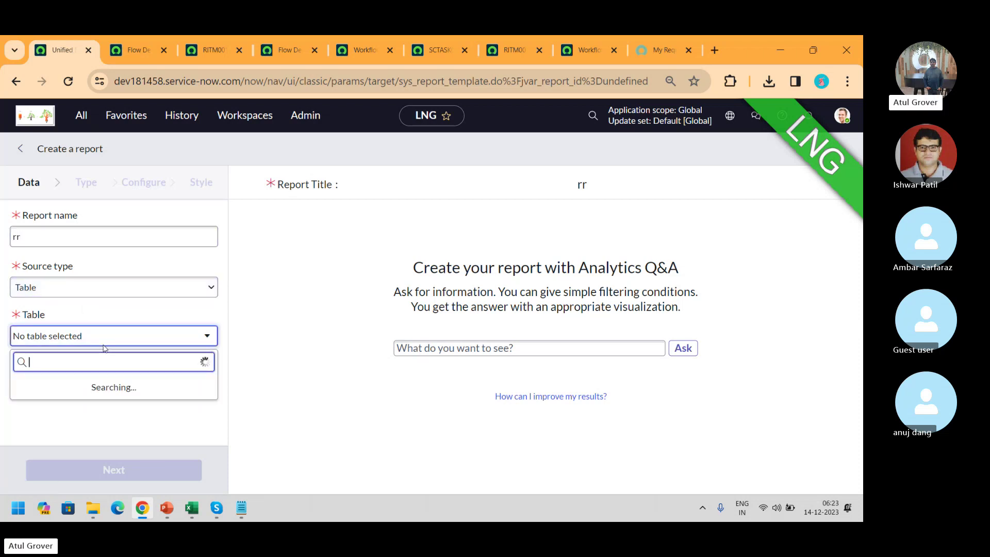
{"action": "type", "text": "sc "}
{"action": "type", "text": "r"}
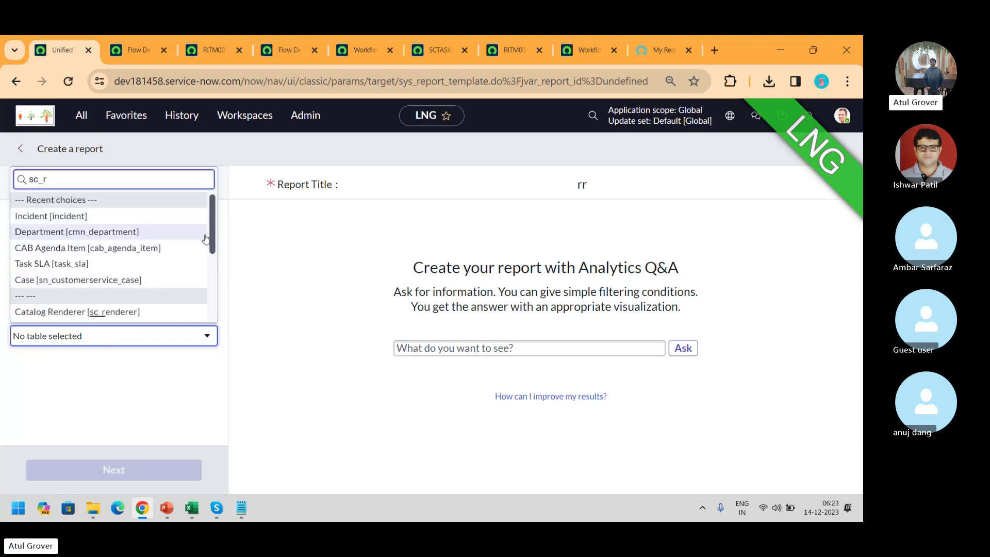
{"action": "left_click_drag", "start_coordinate": [213, 229], "coordinate": [209, 278]}
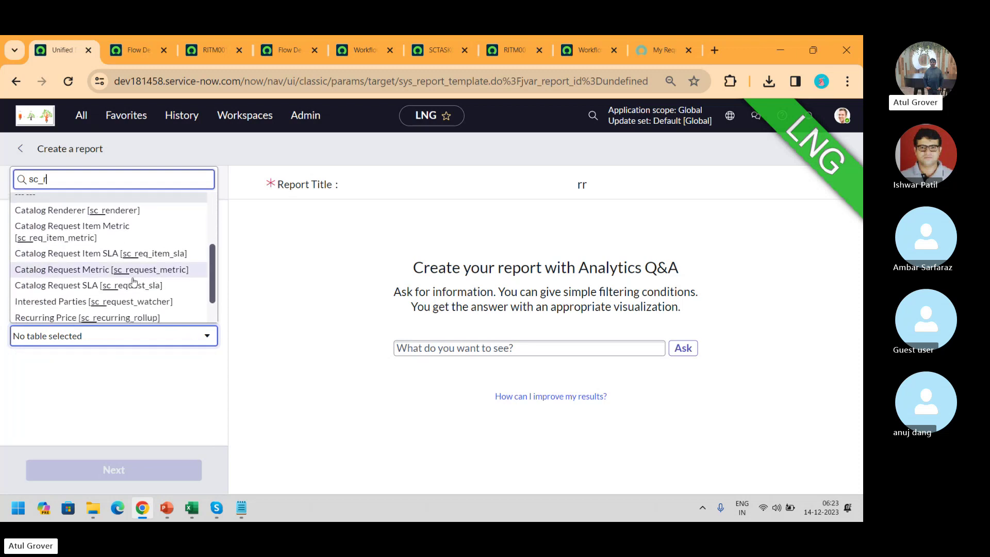
{"action": "left_click_drag", "start_coordinate": [212, 283], "coordinate": [210, 307]}
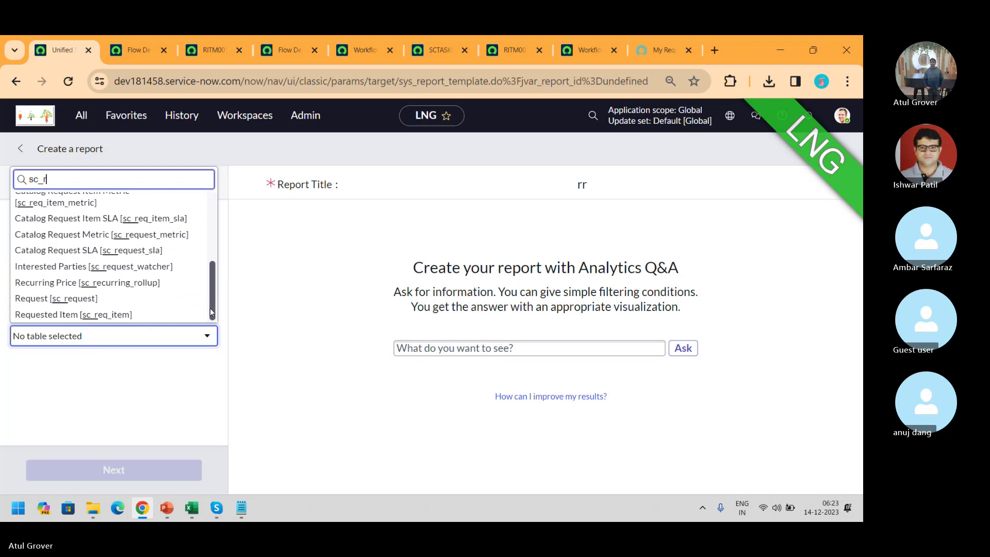
{"action": "left_click", "coordinate": [99, 315]}
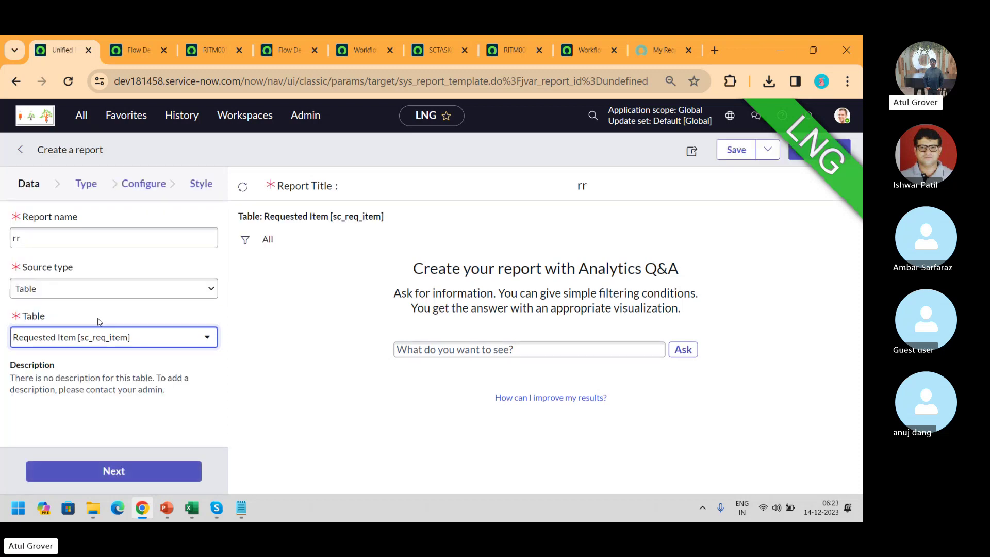
- Choose the List visualization for report rr and run a preview
{"action": "left_click", "coordinate": [84, 184]}
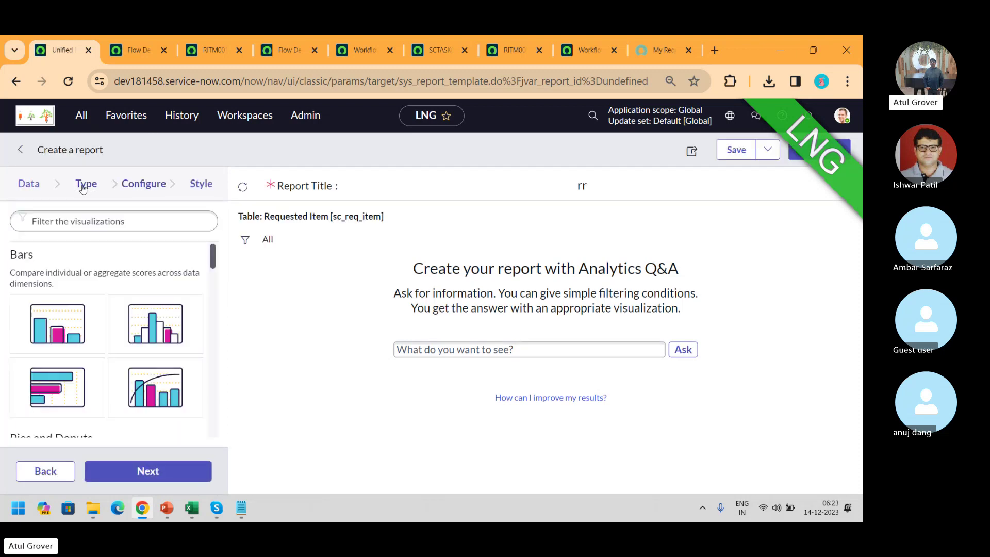
{"action": "left_click", "coordinate": [107, 221]}
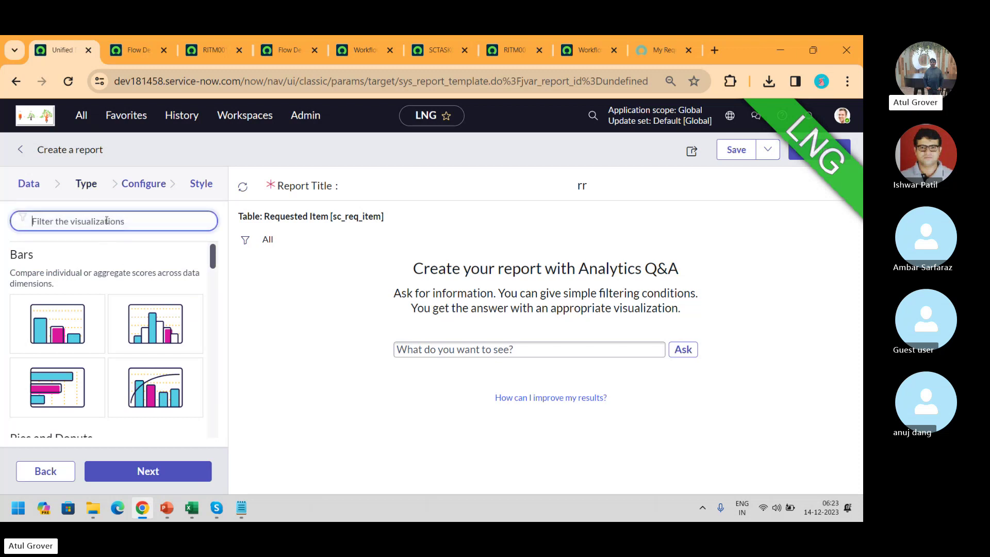
{"action": "type", "text": "li"}
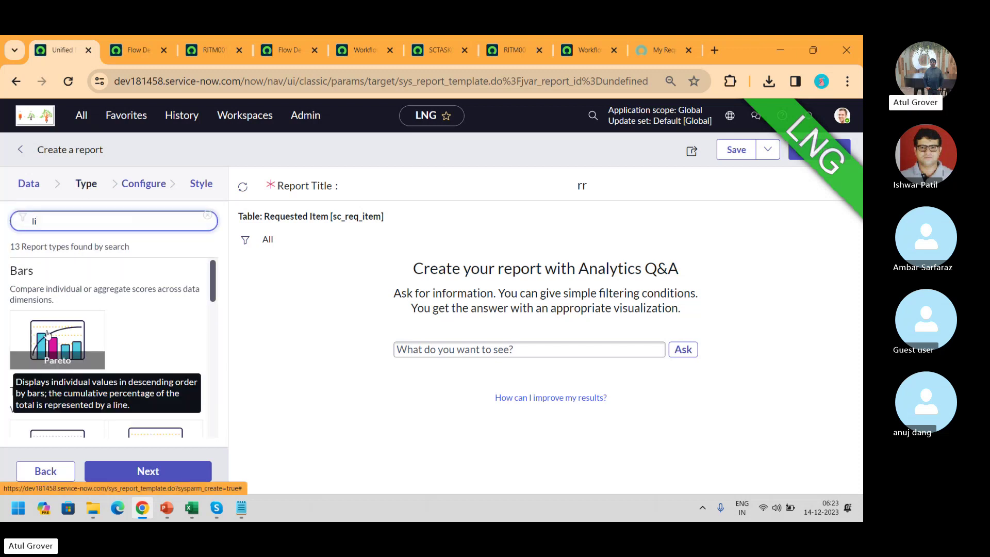
{"action": "type", "text": "s"}
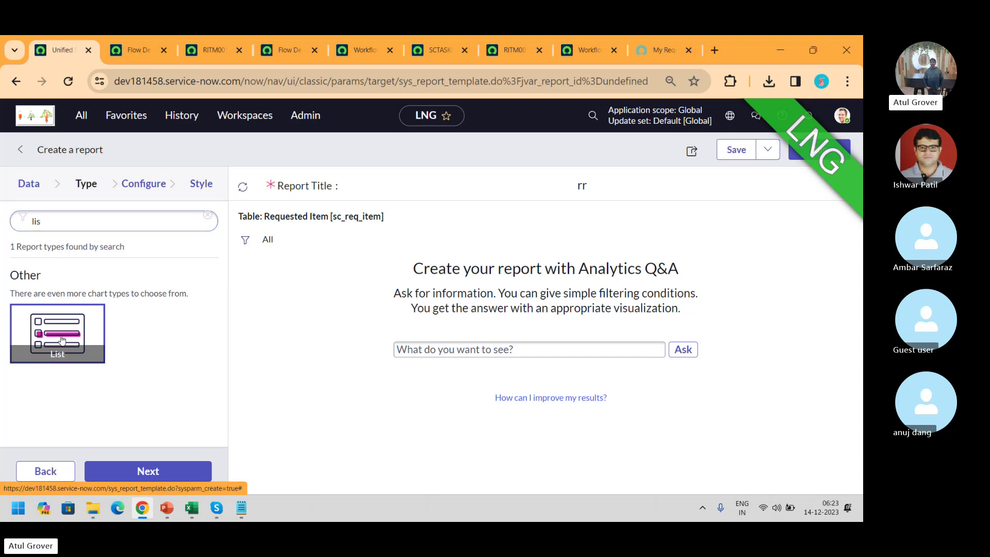
{"action": "left_click", "coordinate": [157, 195]}
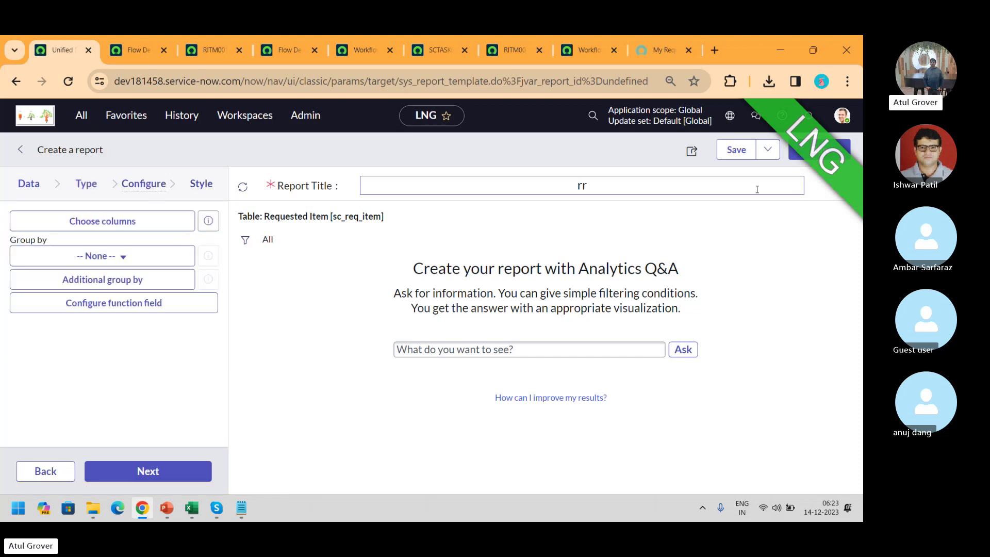
{"action": "left_click", "coordinate": [804, 157]}
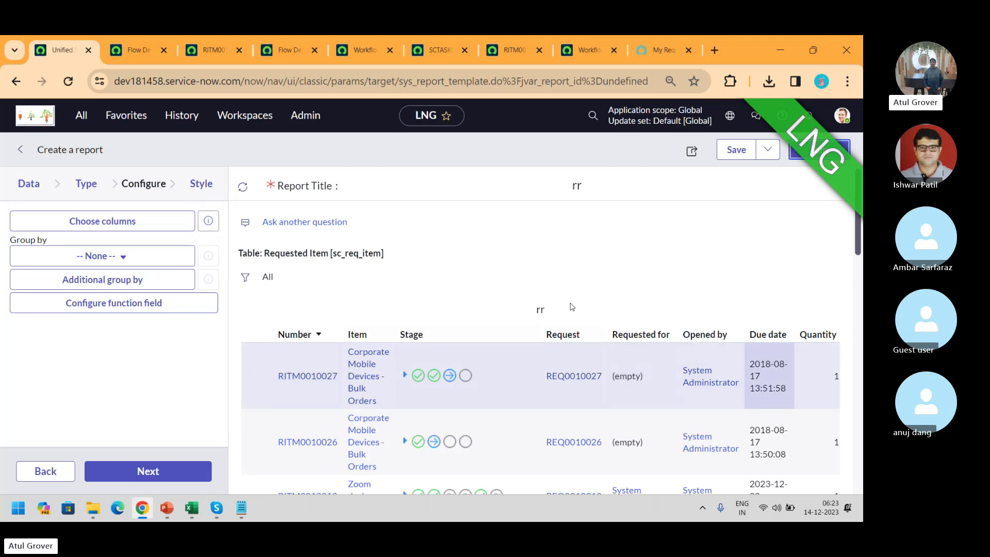
- Open the report's filter conditions and expand the catalog Variables fields
{"action": "left_click", "coordinate": [245, 277]}
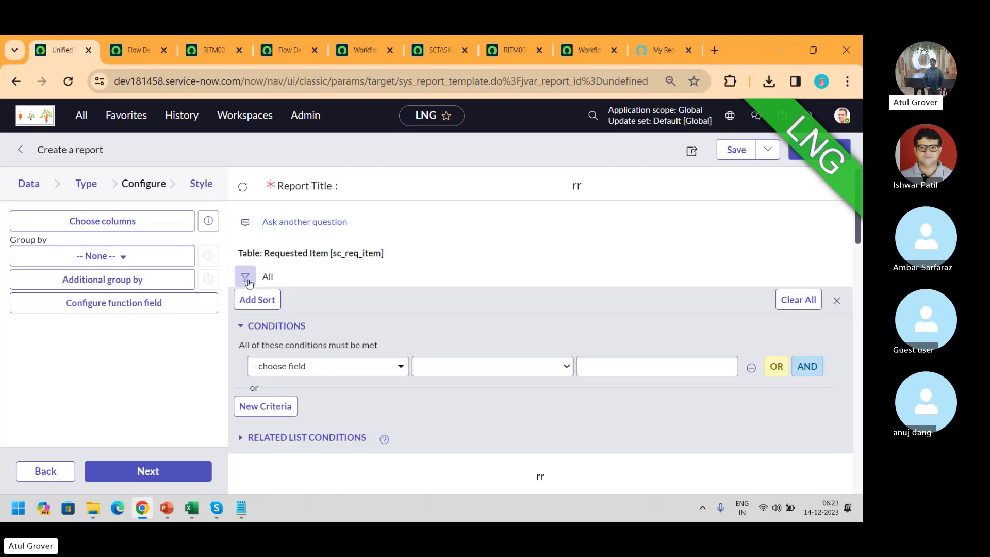
{"action": "left_click", "coordinate": [380, 367]}
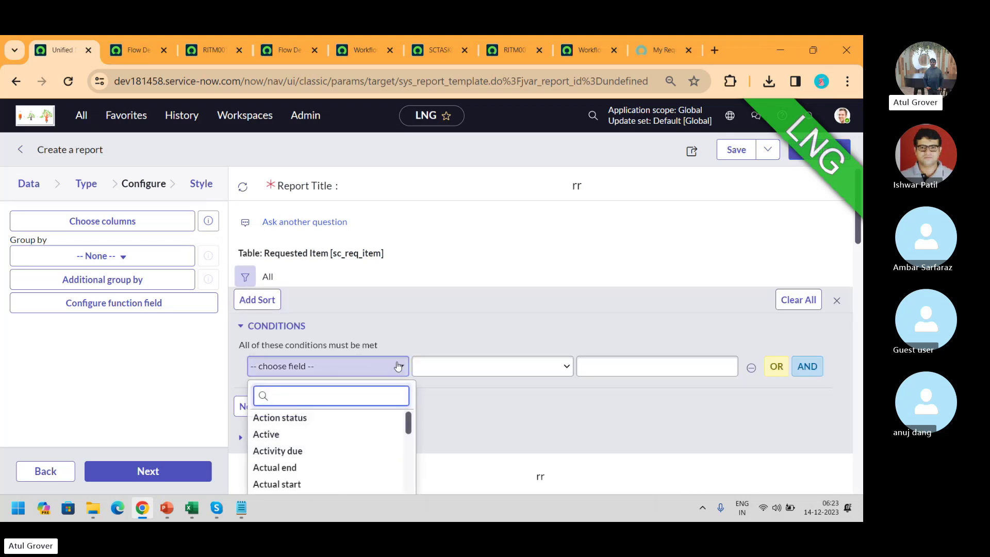
{"action": "scroll", "coordinate": [855, 237], "scroll_direction": "down", "scroll_amount": 4}
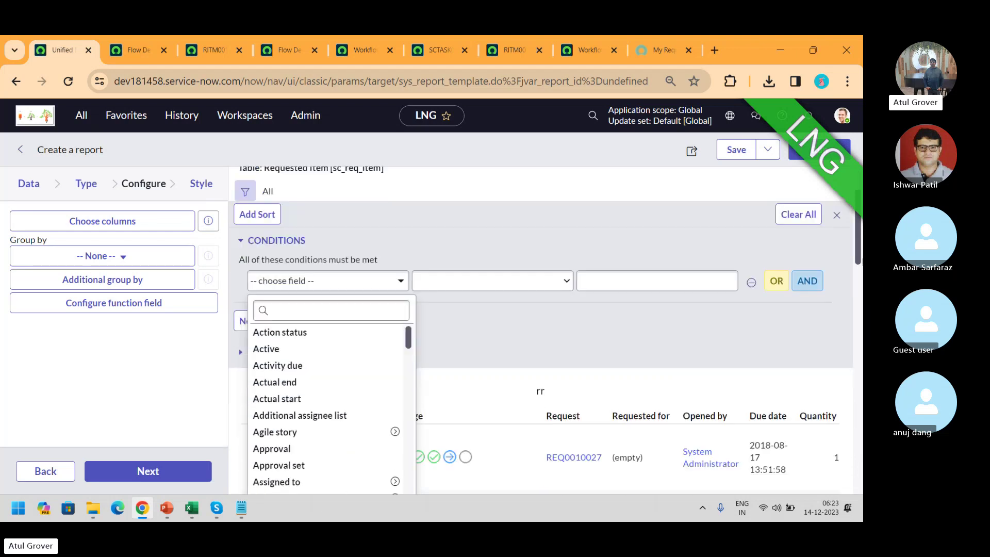
{"action": "left_click", "coordinate": [293, 196]}
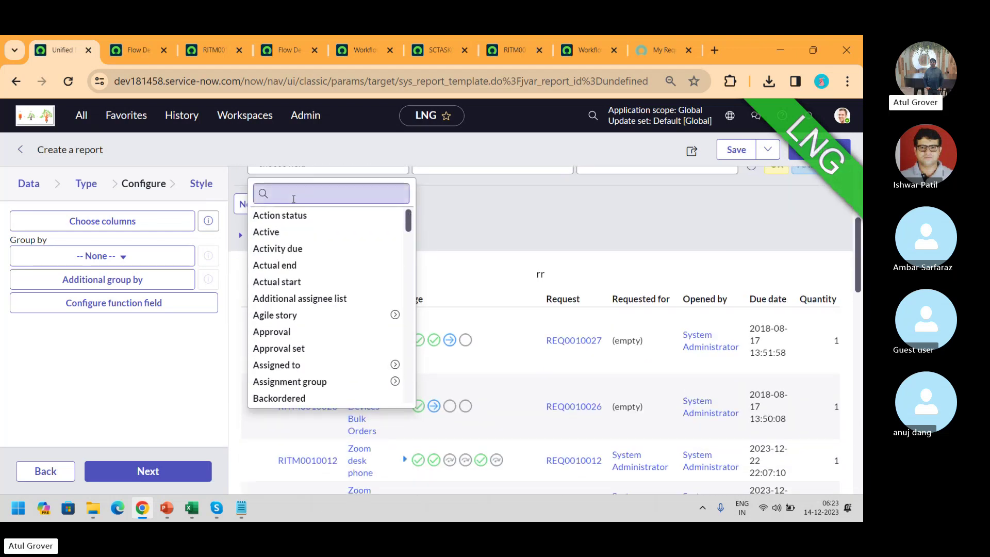
{"action": "type", "text": "va"}
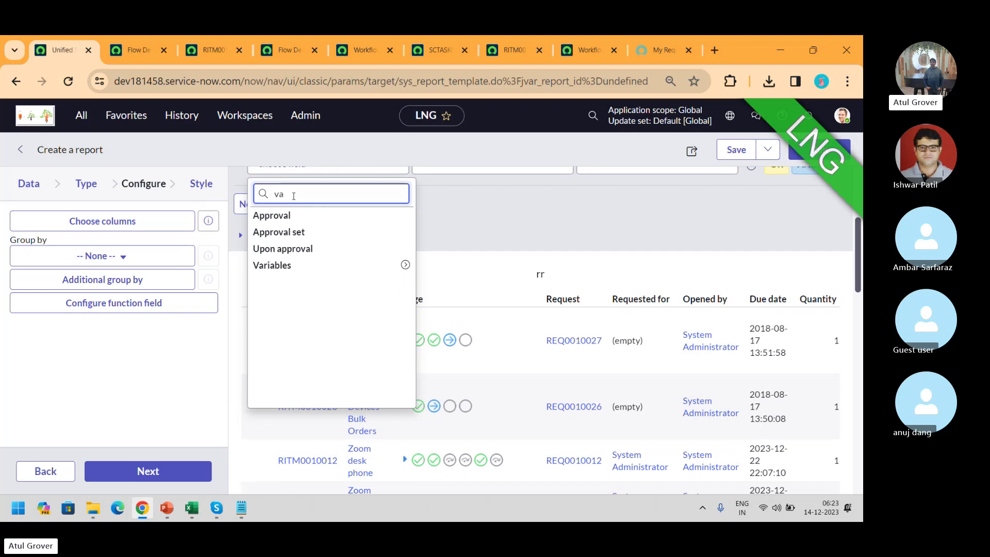
{"action": "left_click", "coordinate": [405, 265]}
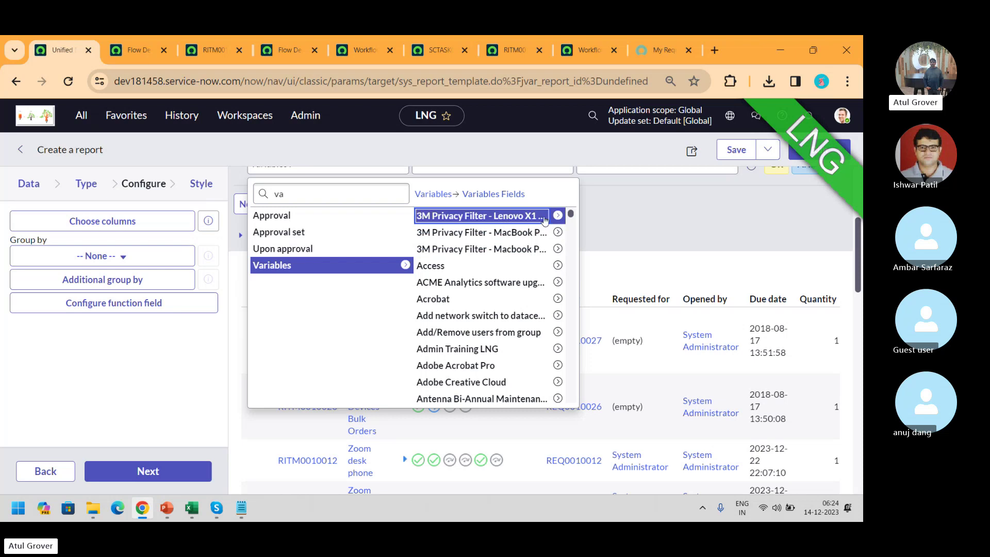
- Filter on Zoom desk phone > Location, picking the first address starting with '10'
{"action": "left_click_drag", "start_coordinate": [571, 215], "coordinate": [571, 231]}
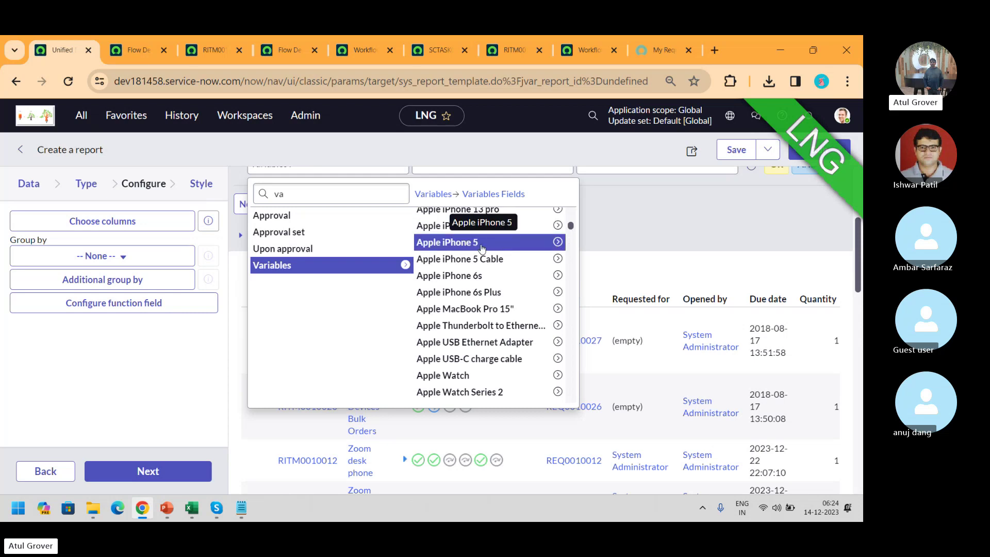
{"action": "left_click_drag", "start_coordinate": [572, 227], "coordinate": [566, 401]}
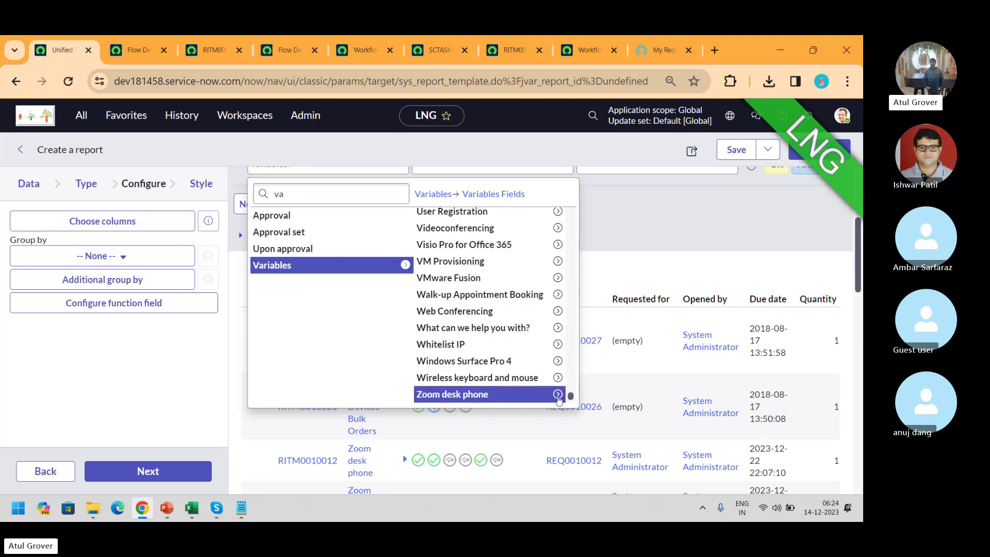
{"action": "left_click", "coordinate": [557, 394]}
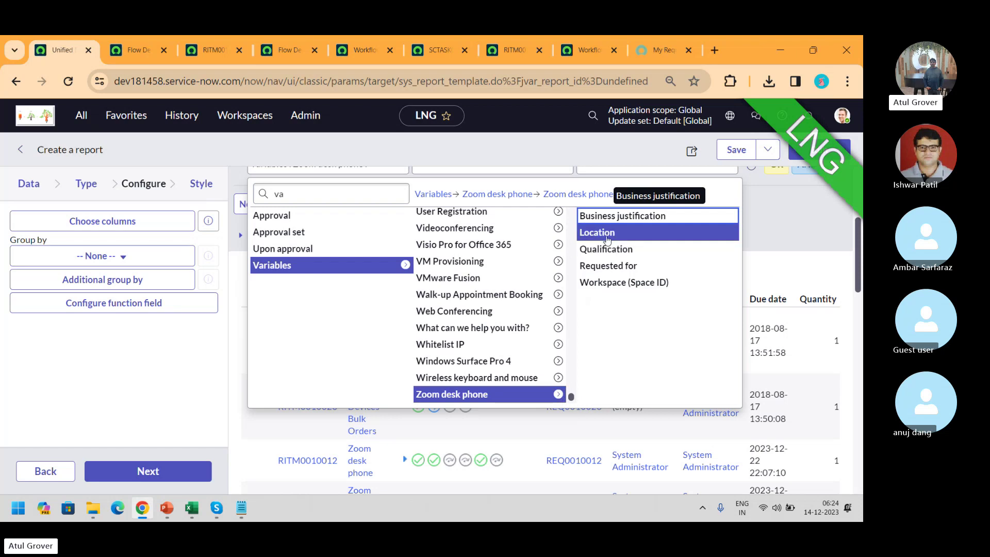
{"action": "left_click", "coordinate": [606, 234]}
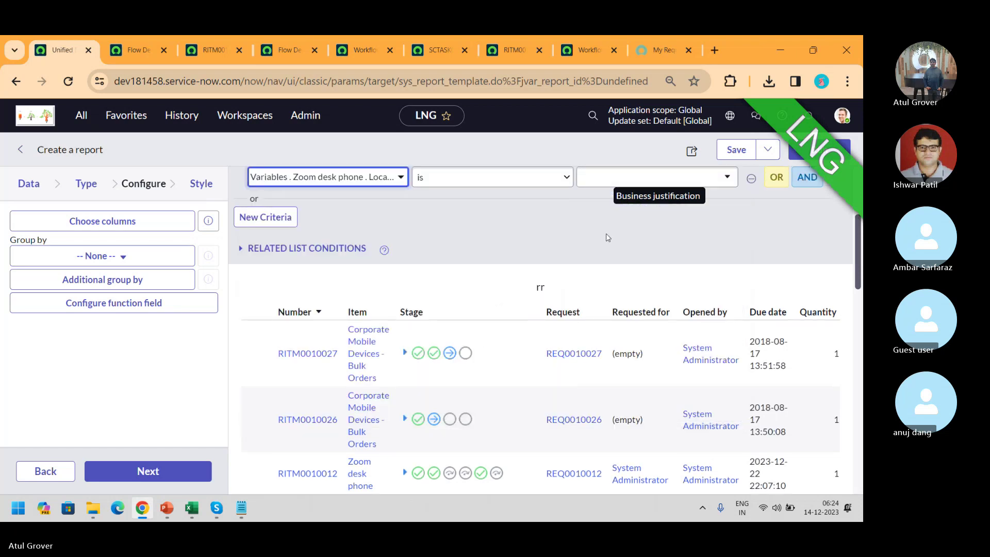
{"action": "left_click", "coordinate": [610, 170]}
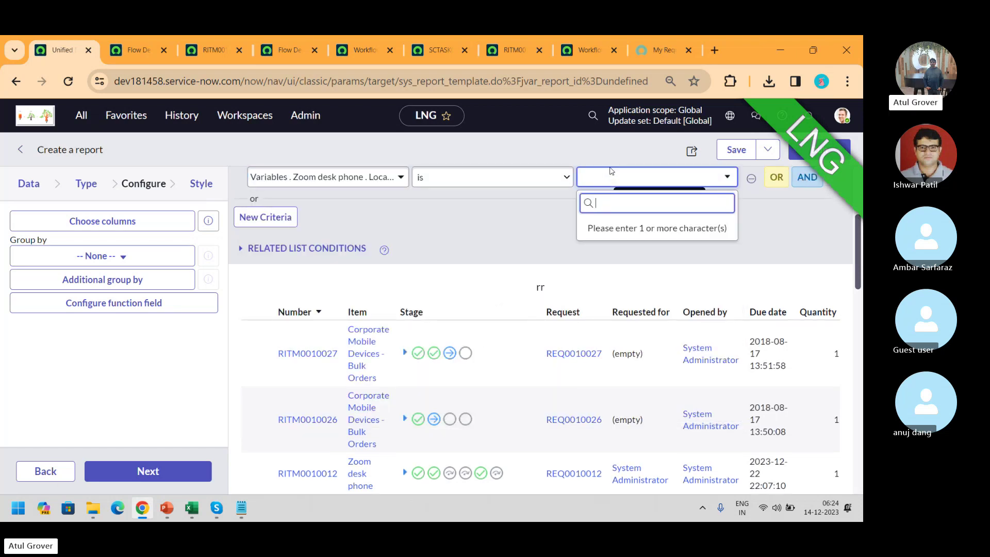
{"action": "type", "text": "10"}
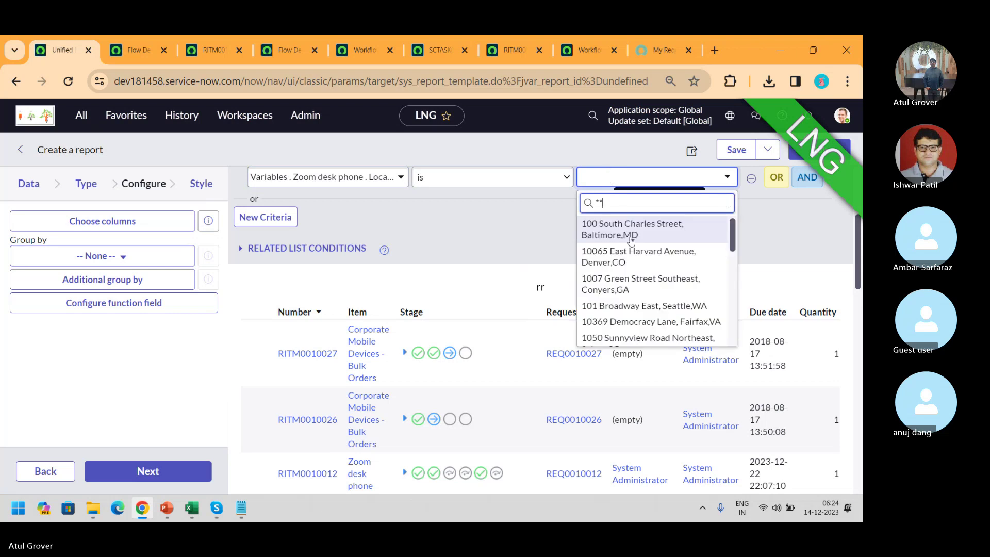
{"action": "left_click", "coordinate": [619, 230]}
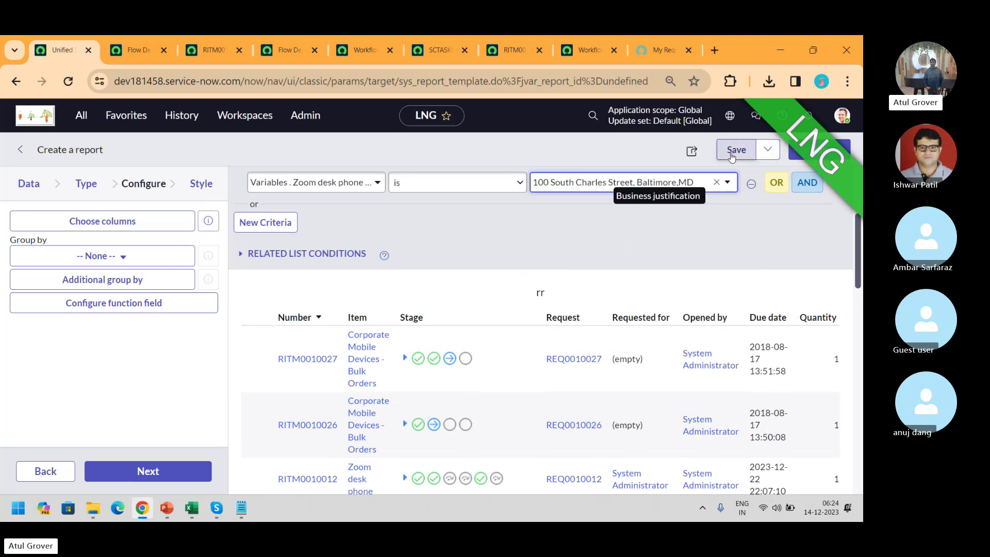
- Replace the Location value with RITM0010012's Fairfax, VA address and rerun the report
{"action": "left_click", "coordinate": [834, 149]}
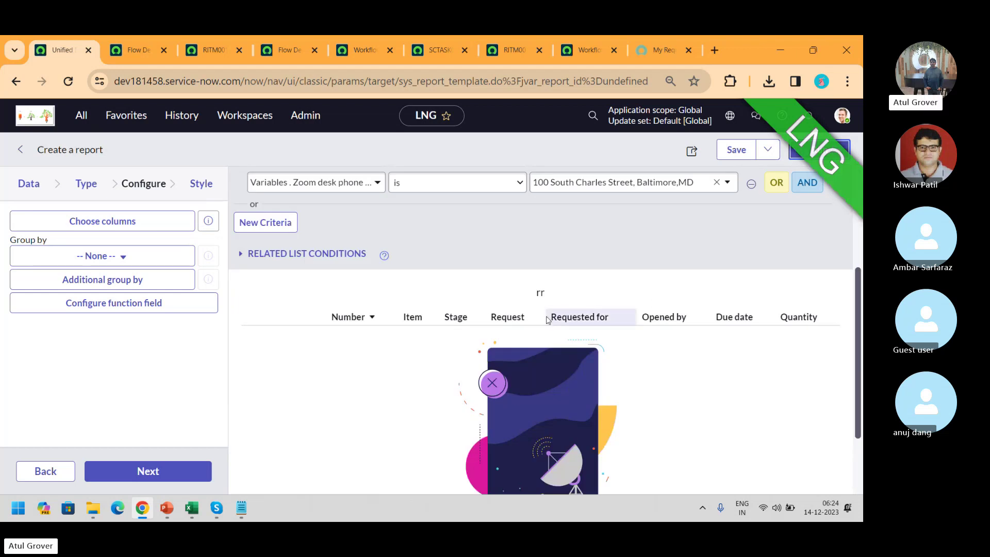
{"action": "left_click", "coordinate": [651, 50]}
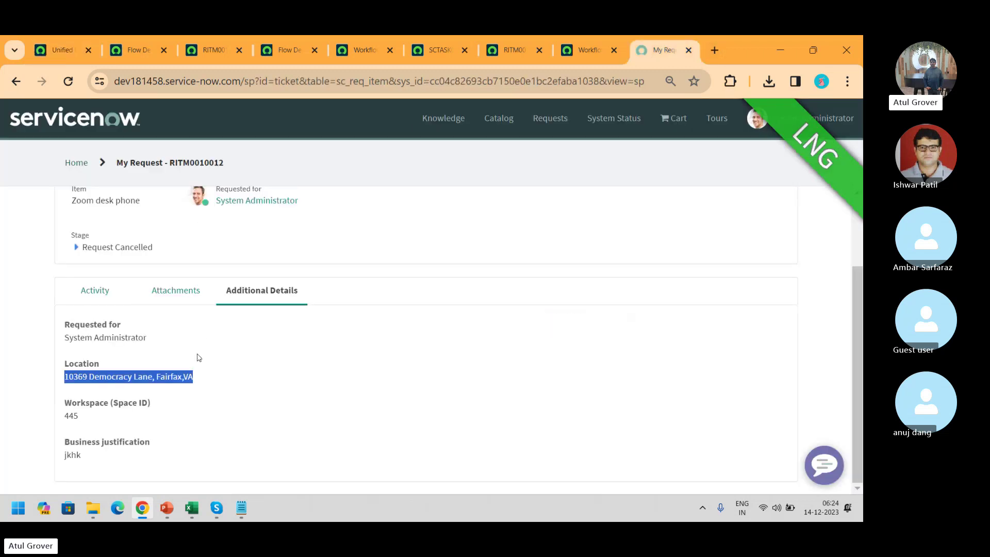
{"action": "left_click", "coordinate": [60, 50]}
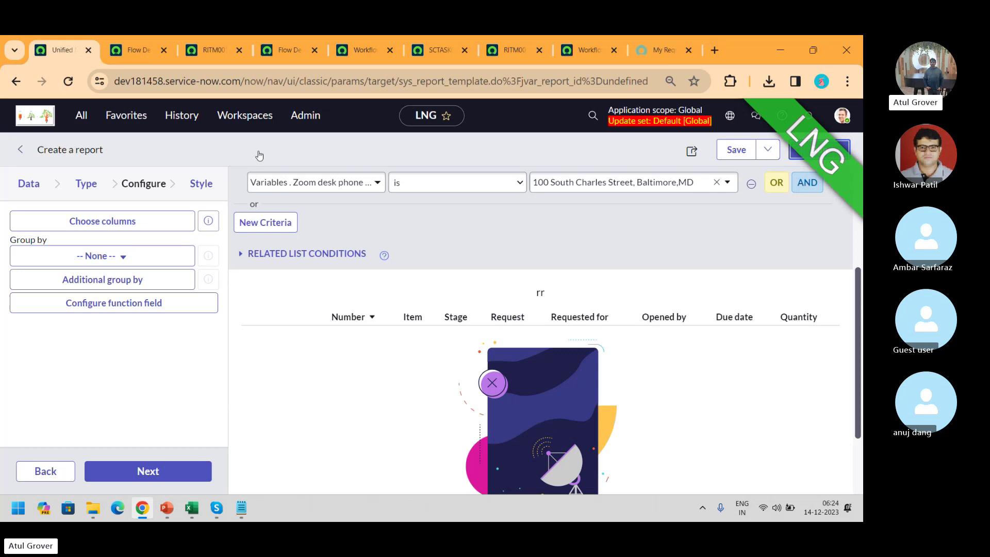
{"action": "left_click", "coordinate": [616, 183]}
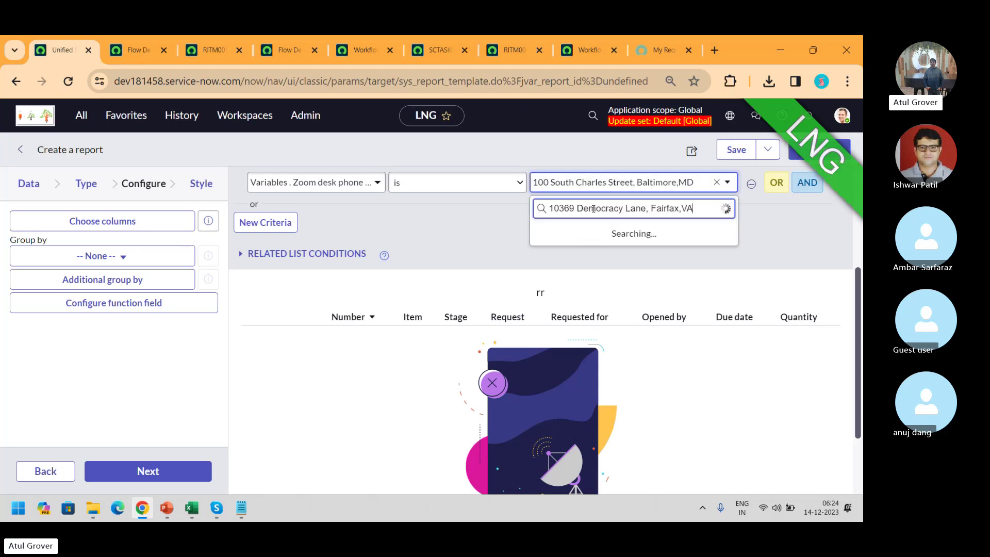
{"action": "left_click", "coordinate": [606, 229]}
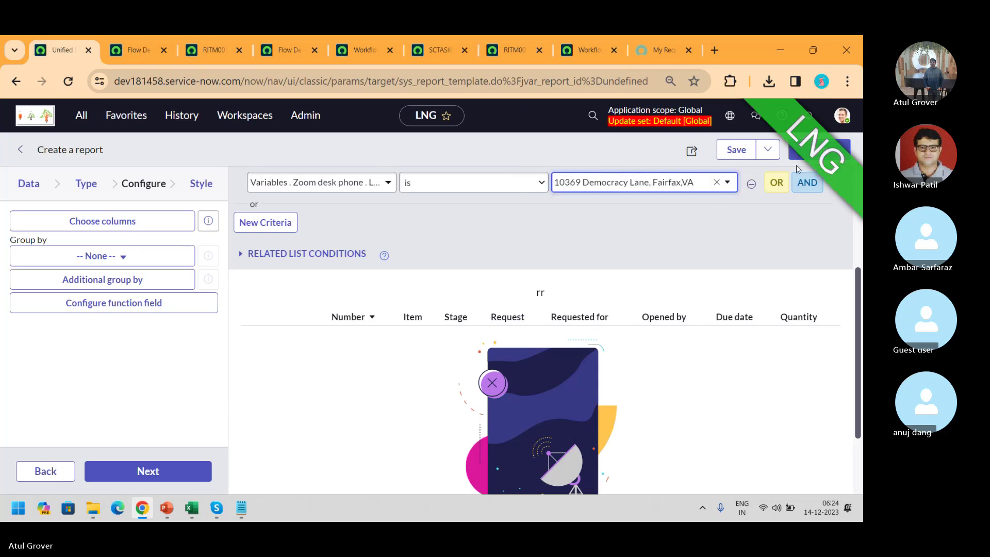
{"action": "left_click", "coordinate": [799, 155]}
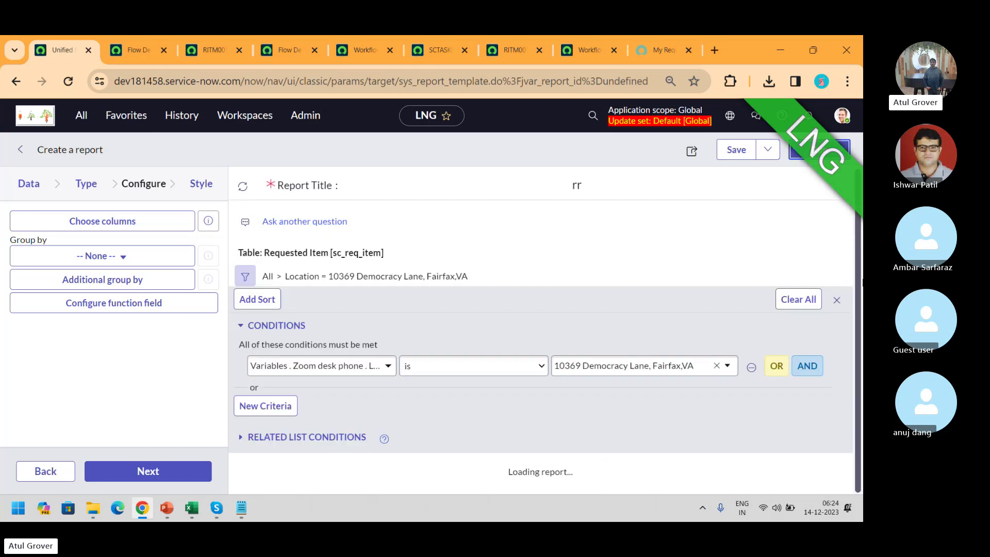
- Scroll to the single Zoom desk phone result, RITM0010012, then check Skype and return
{"action": "scroll", "coordinate": [860, 283], "scroll_direction": "down", "scroll_amount": 2}
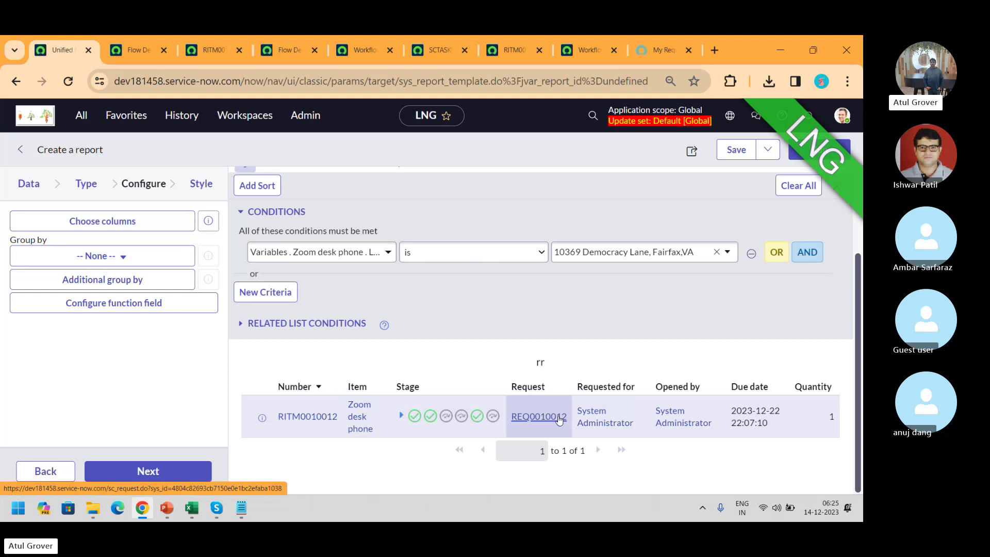
{"action": "key", "text": "alt+Tab"}
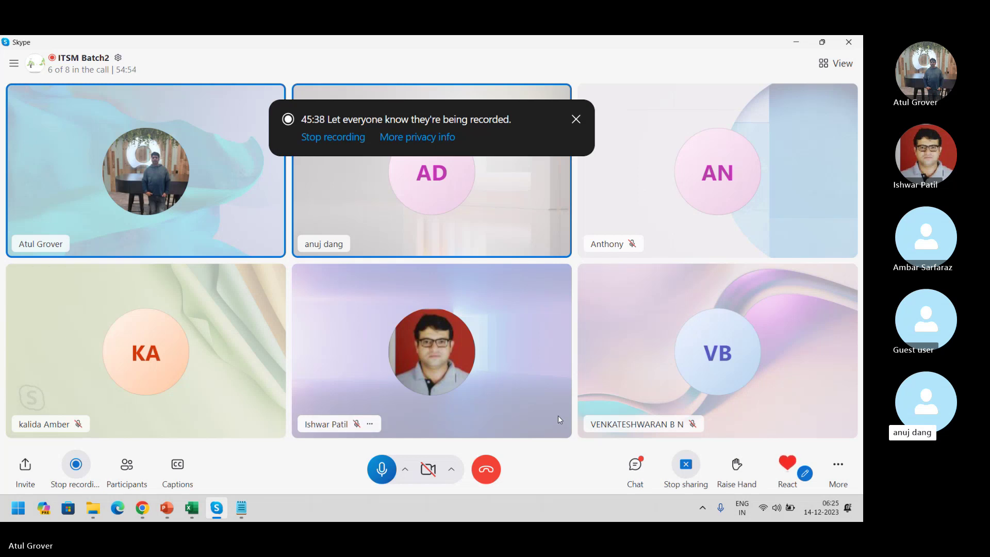
{"action": "key", "text": "alt+Tab"}
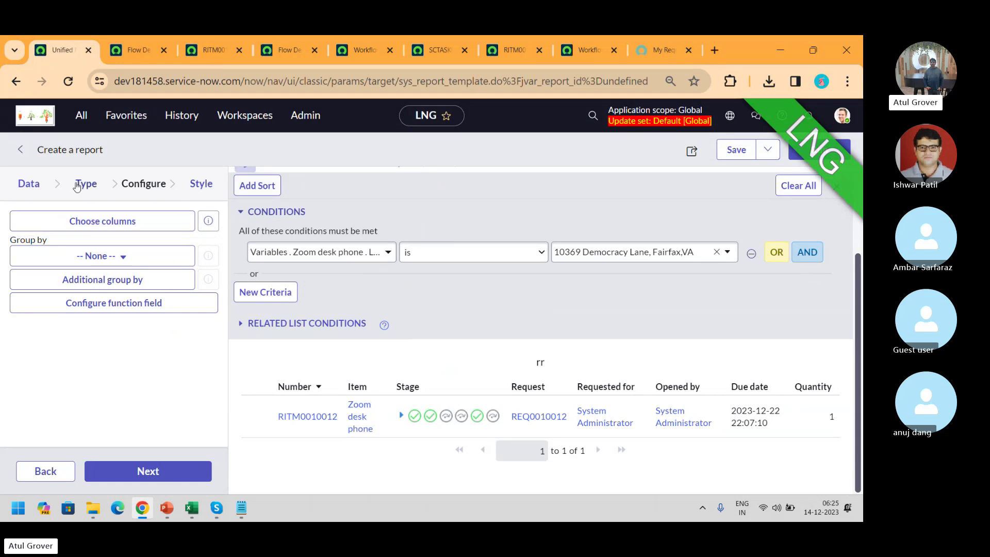
- Switch report rr's source table to Catalog Task [sc_task] in the Data step
{"action": "left_click", "coordinate": [17, 187]}
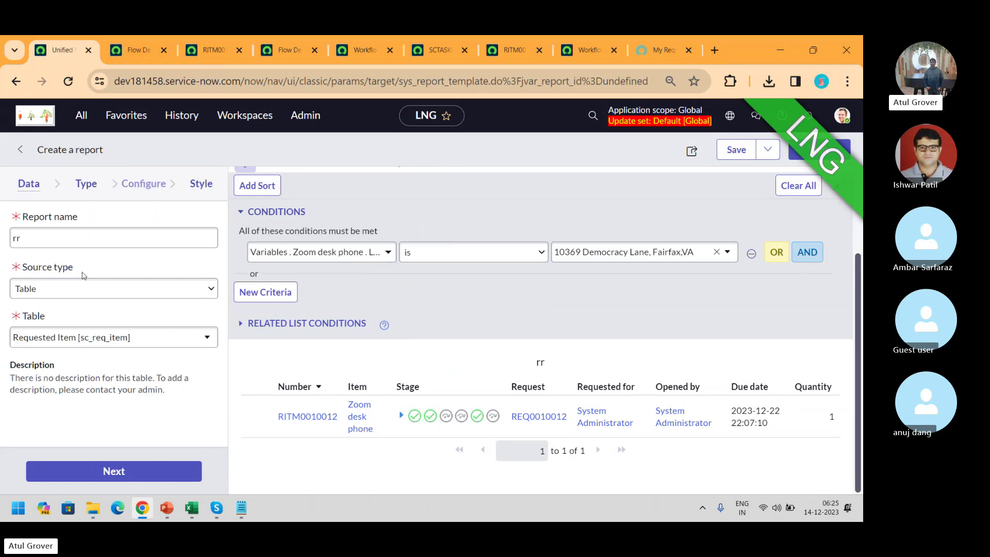
{"action": "left_click", "coordinate": [144, 344]}
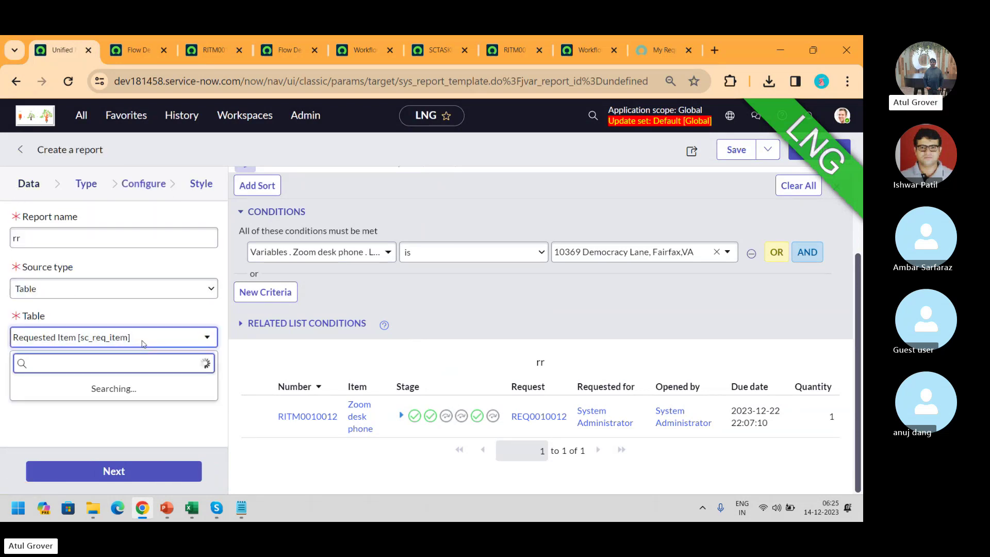
{"action": "type", "text": "sc_tas"}
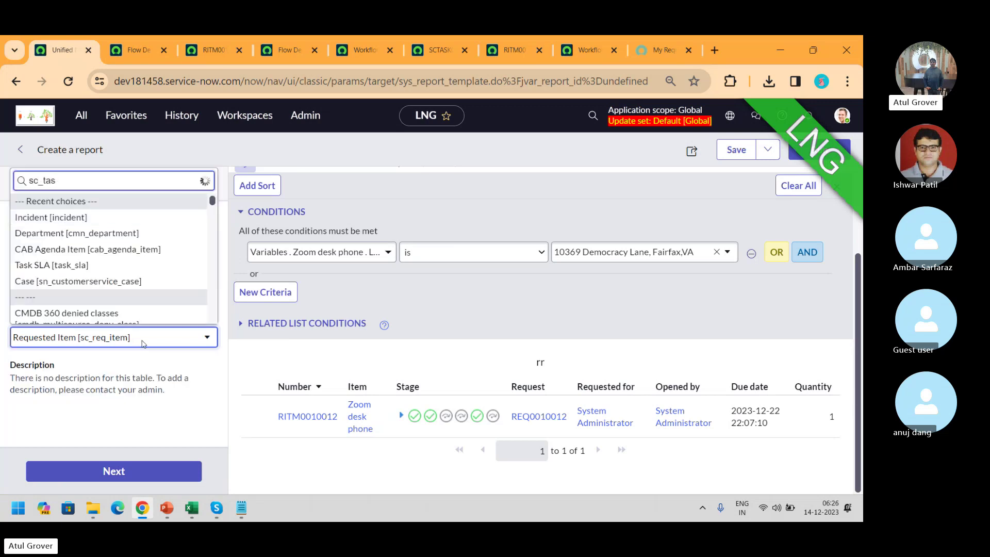
{"action": "type", "text": "k"}
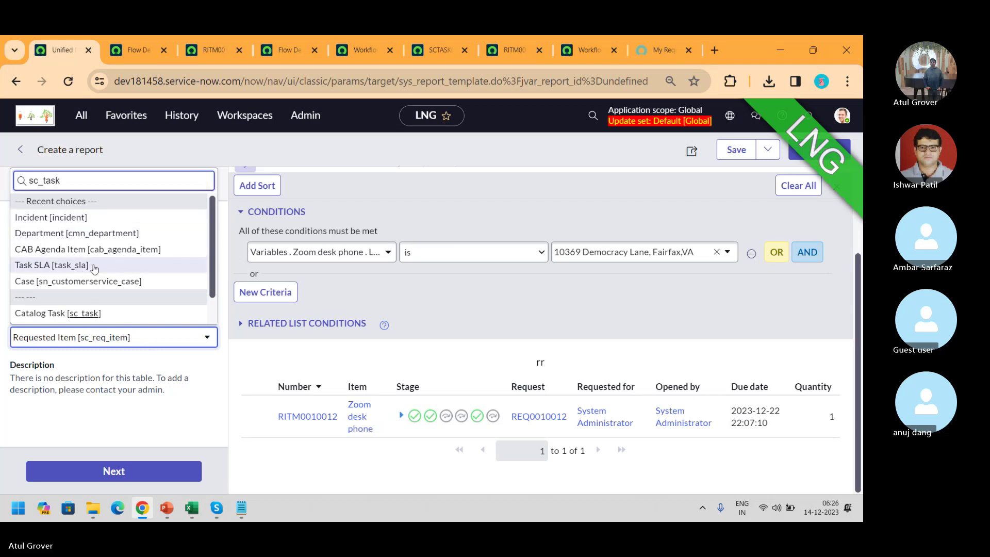
{"action": "left_click", "coordinate": [85, 313]}
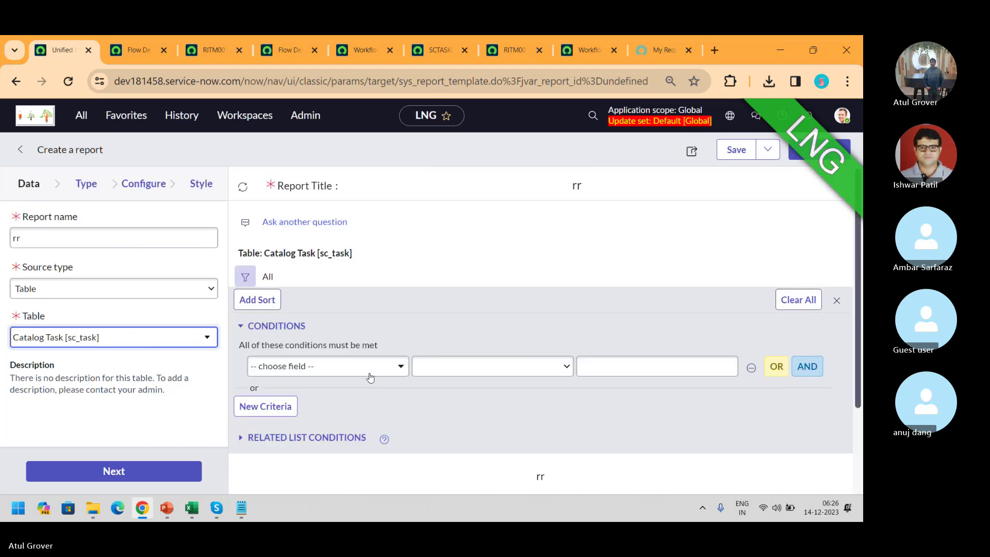
- Browse the catalog Variables by item in the condition field list to reach Zoom desk phone
{"action": "scroll", "coordinate": [859, 340], "scroll_direction": "down", "scroll_amount": 2}
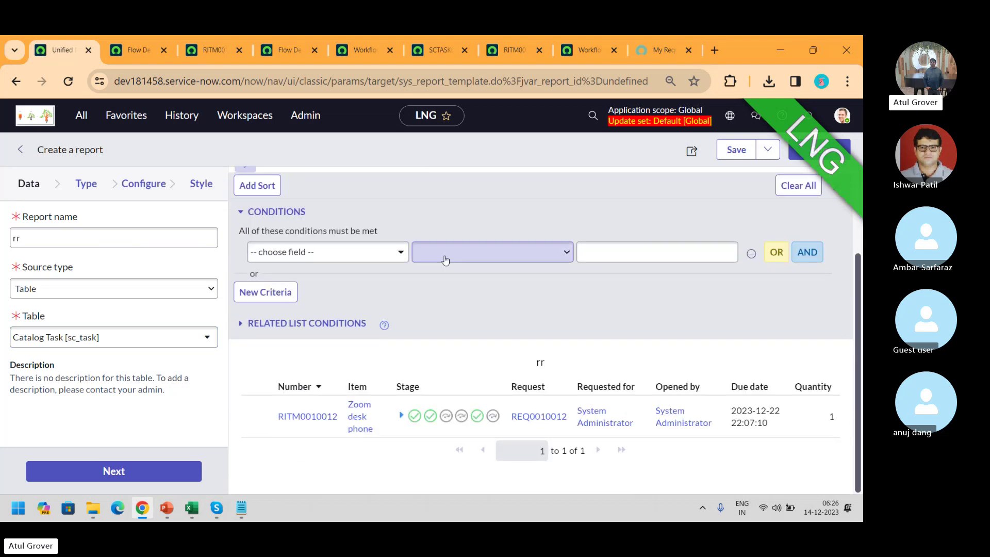
{"action": "left_click", "coordinate": [373, 256]}
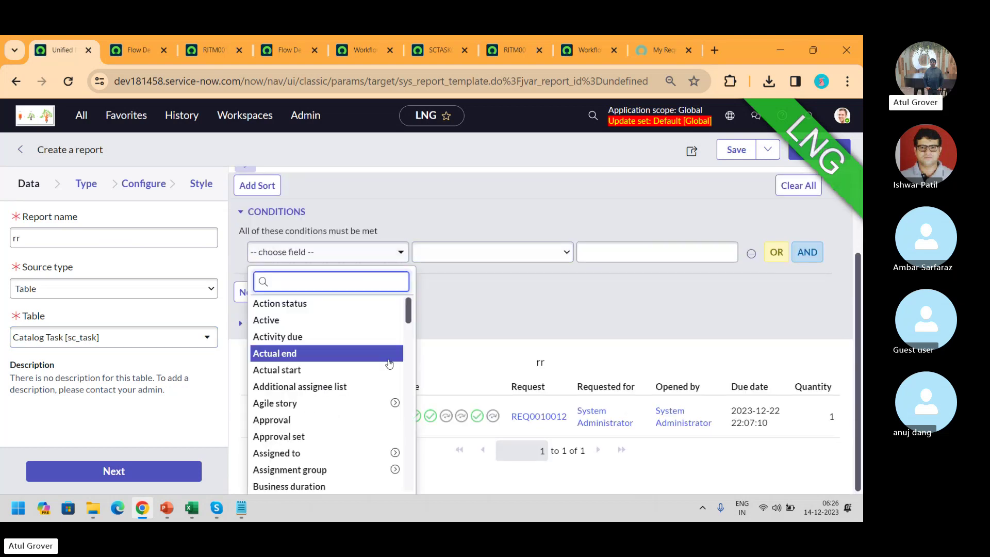
{"action": "type", "text": "var"}
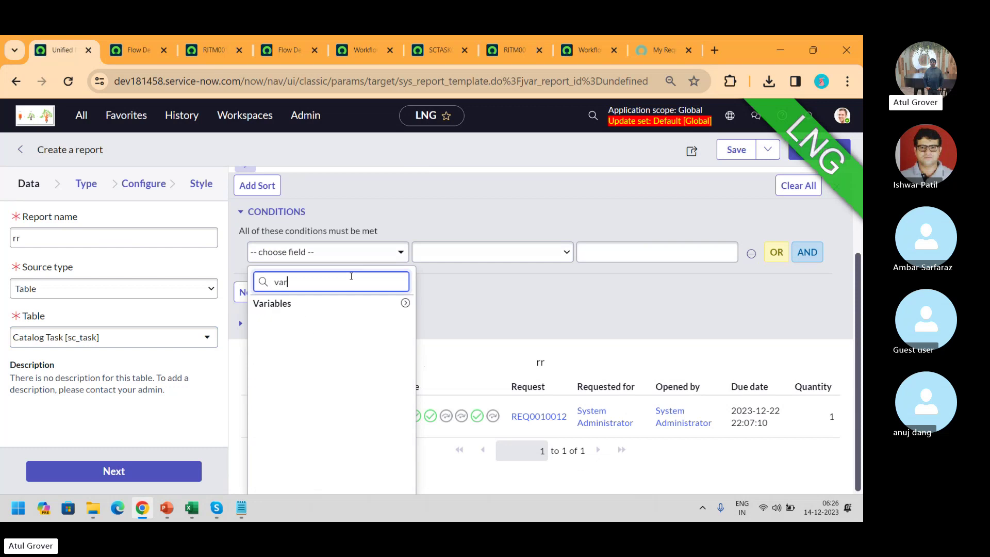
{"action": "left_click", "coordinate": [406, 304]}
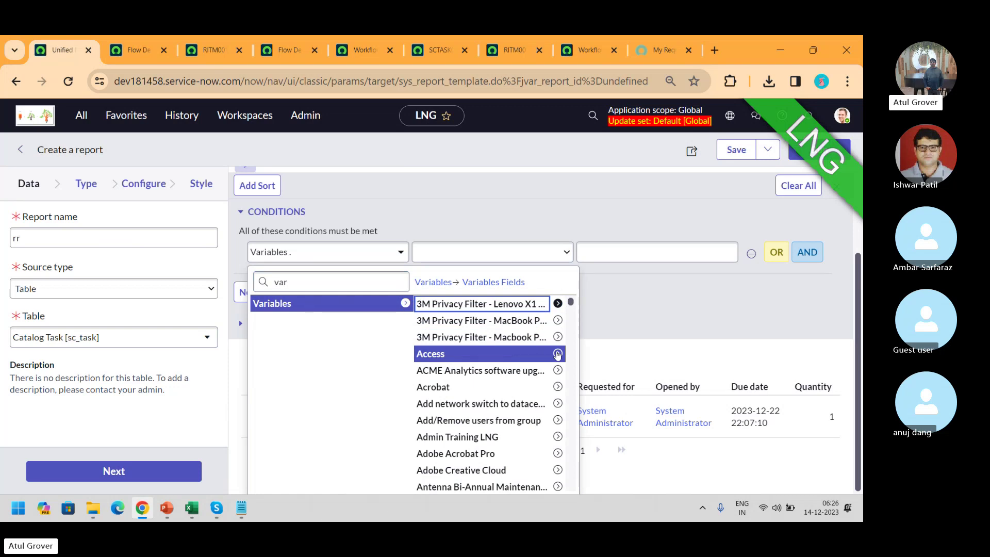
{"action": "left_click", "coordinate": [558, 354]}
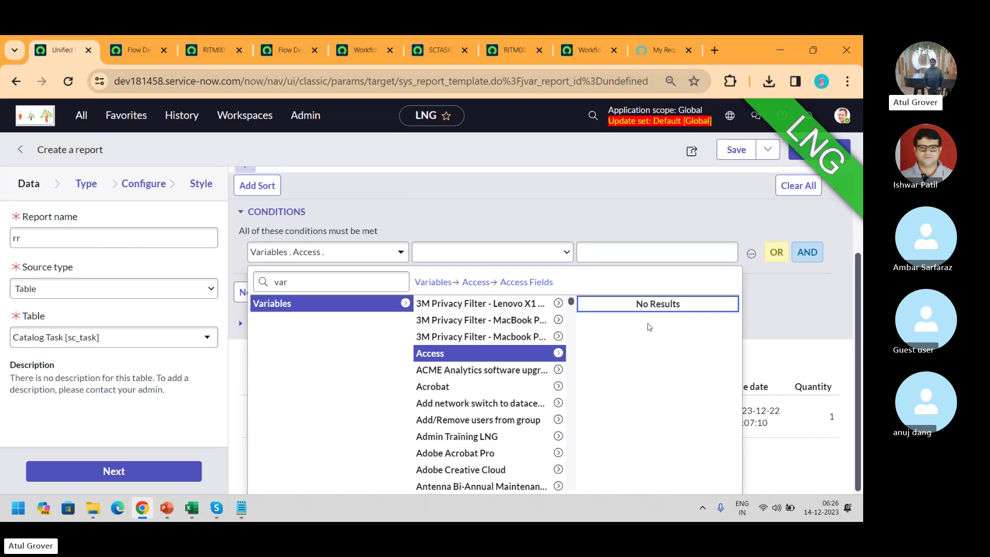
{"action": "left_click", "coordinate": [558, 370]}
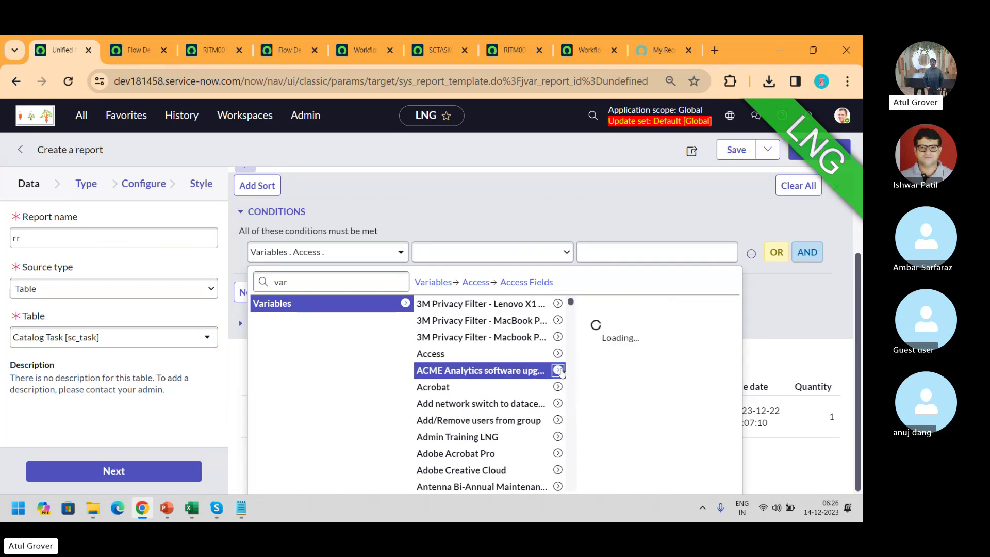
{"action": "left_click", "coordinate": [558, 439]}
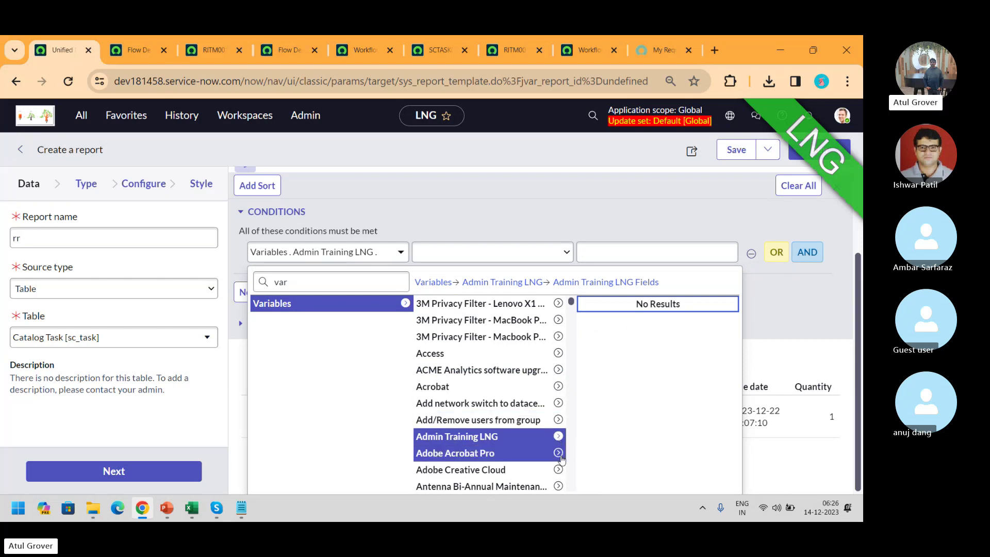
{"action": "left_click", "coordinate": [559, 453]}
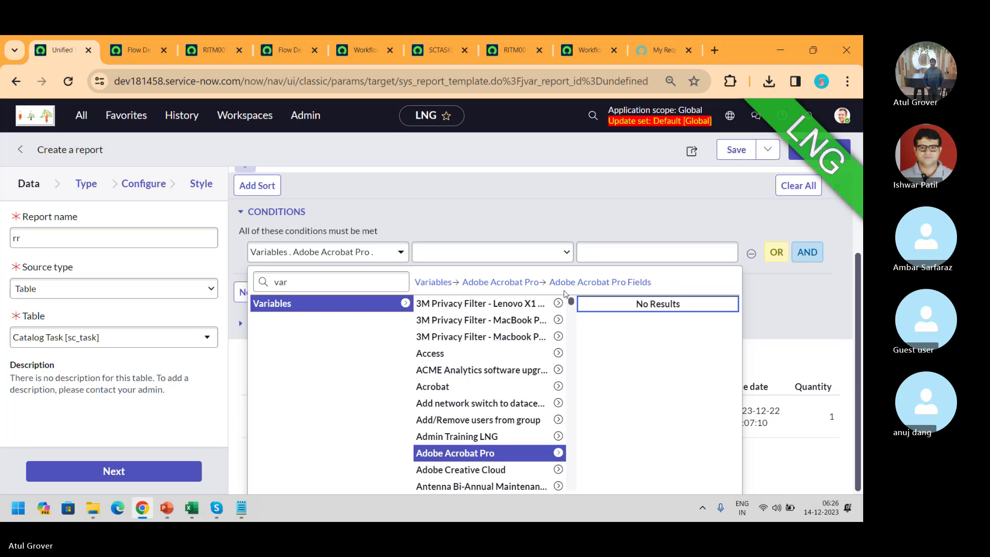
{"action": "left_click_drag", "start_coordinate": [571, 302], "coordinate": [561, 497]}
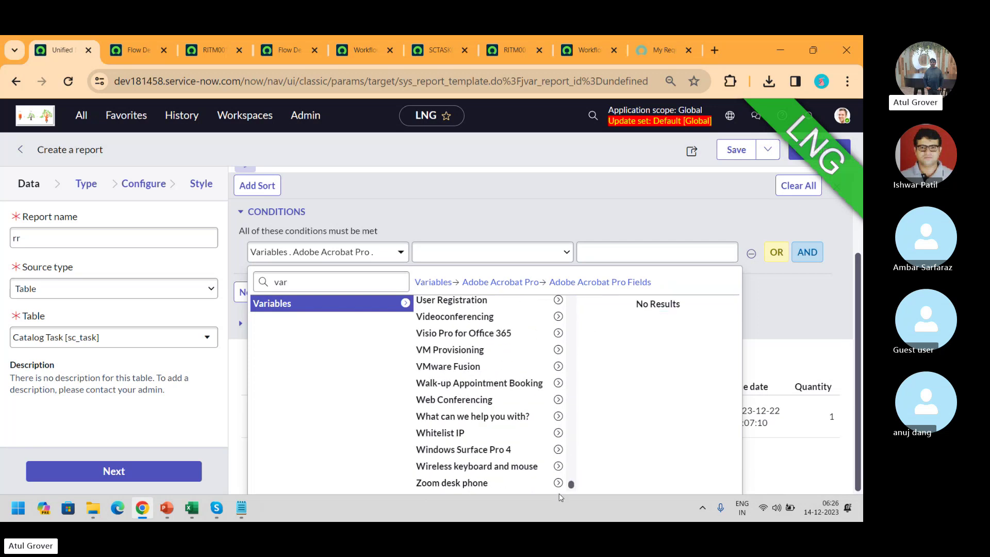
{"action": "left_click", "coordinate": [558, 482]}
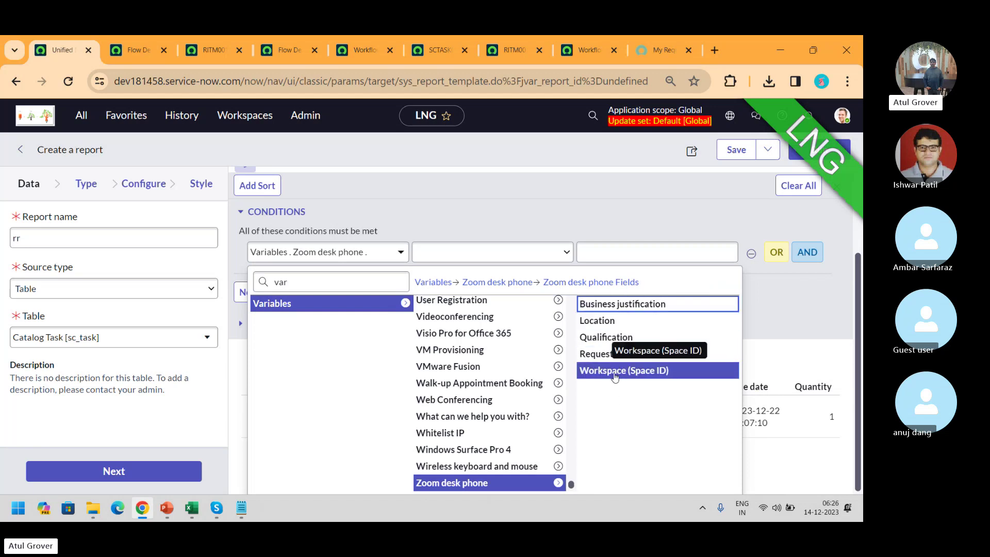
- Set the condition to Workspace (Space ID) contains 44 and run the report
{"action": "left_click", "coordinate": [615, 376]}
{"action": "left_click", "coordinate": [610, 255]}
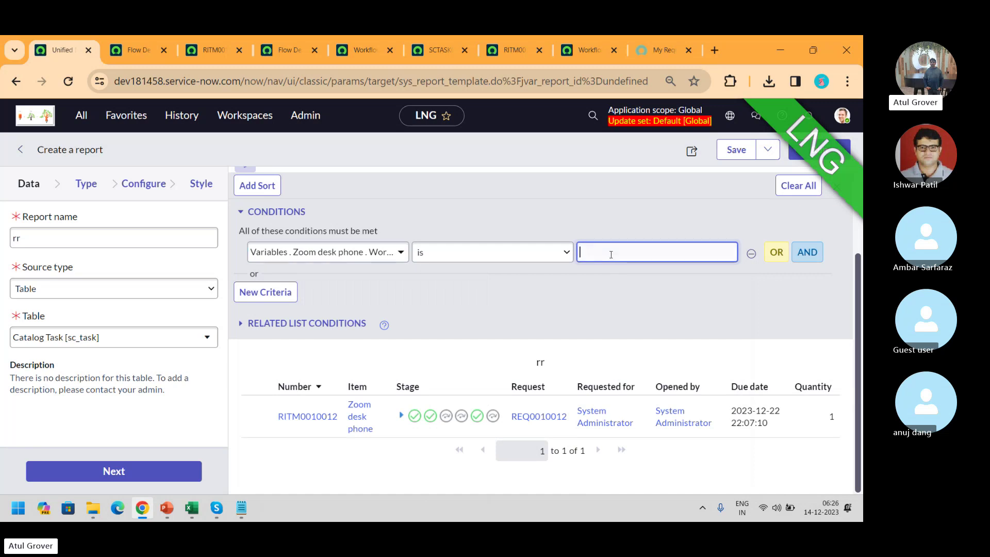
{"action": "type", "text": "4"}
{"action": "left_click", "coordinate": [490, 252]}
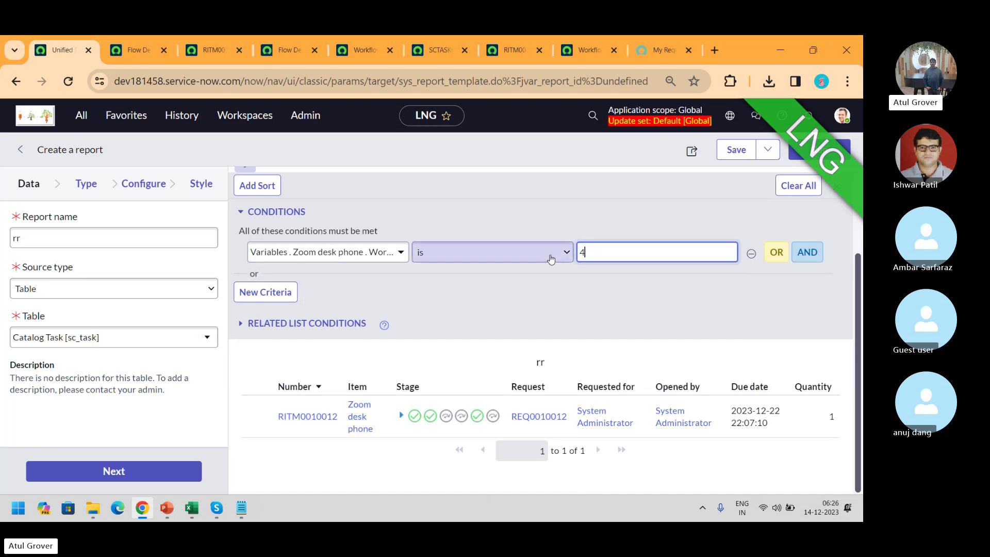
{"action": "left_click", "coordinate": [449, 337]}
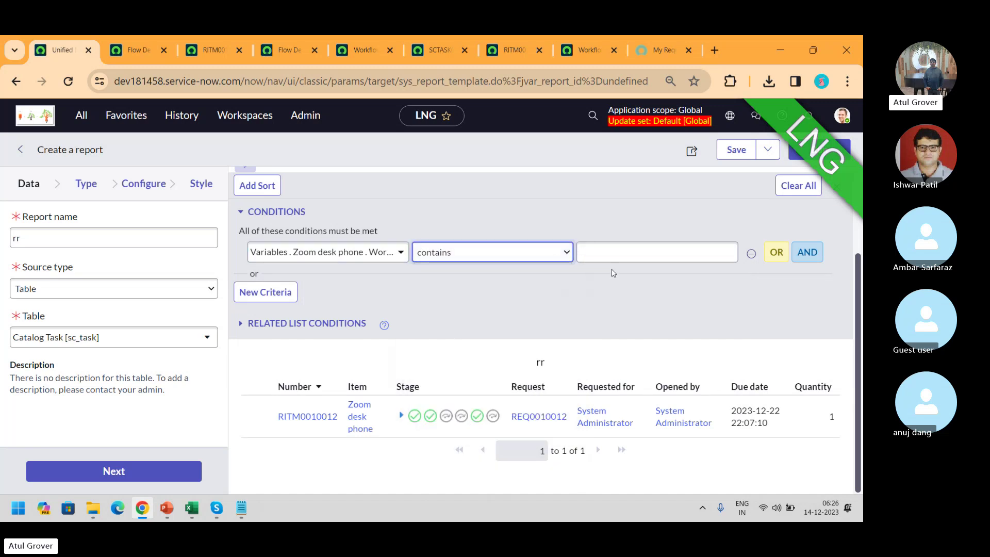
{"action": "left_click", "coordinate": [612, 252]}
{"action": "type", "text": "44"}
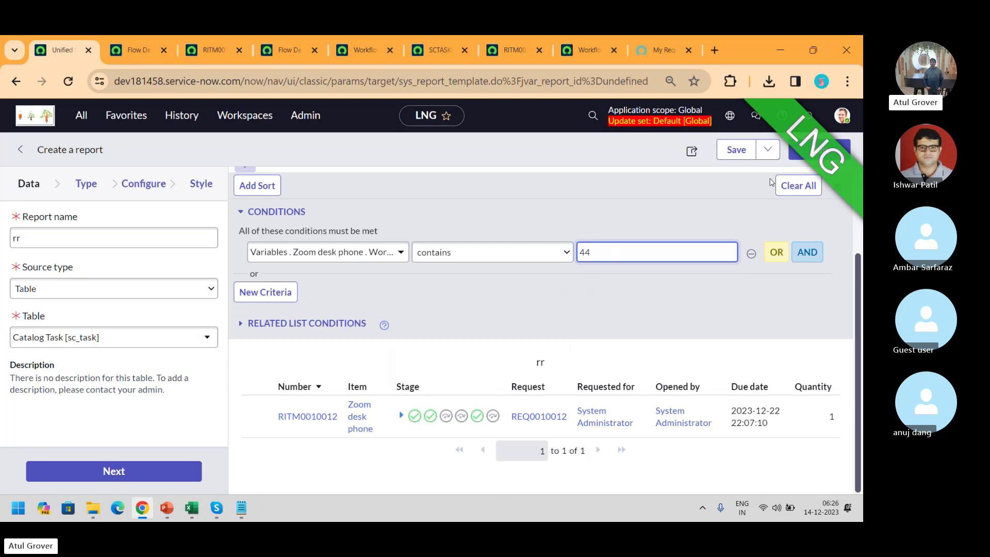
{"action": "left_click", "coordinate": [818, 149]}
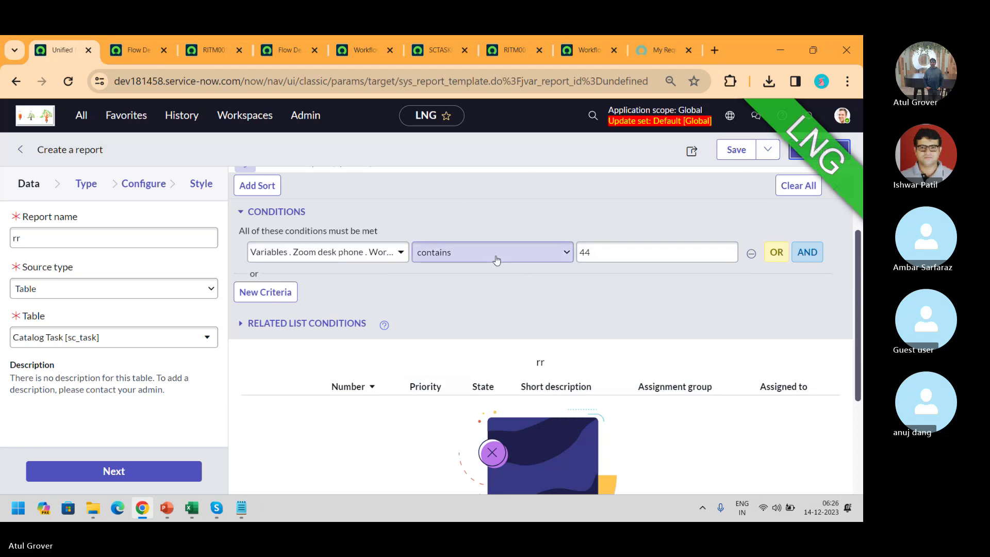
- Open the column chooser and dot-walk Variables [+] to the Zoom desk phone item
{"action": "left_click", "coordinate": [161, 190]}
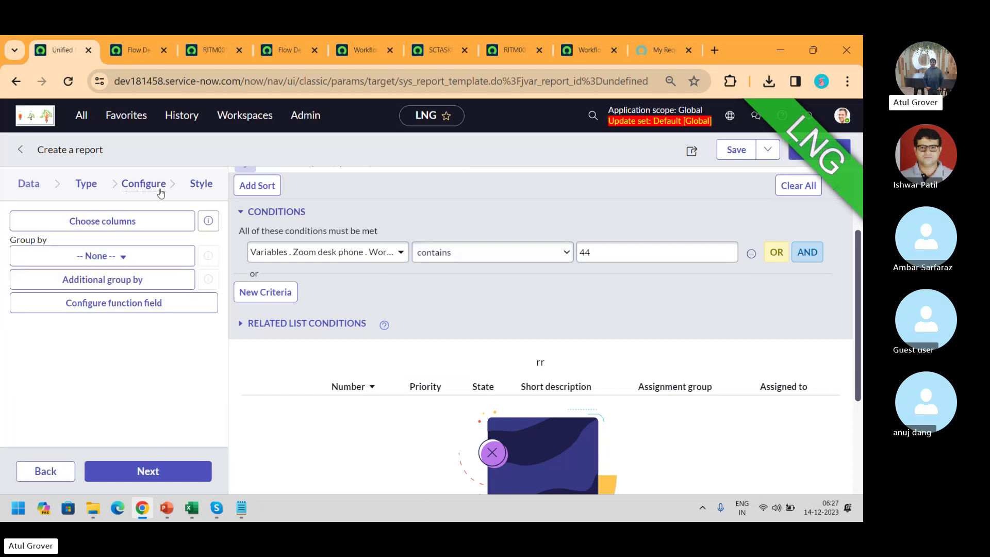
{"action": "left_click", "coordinate": [129, 224]}
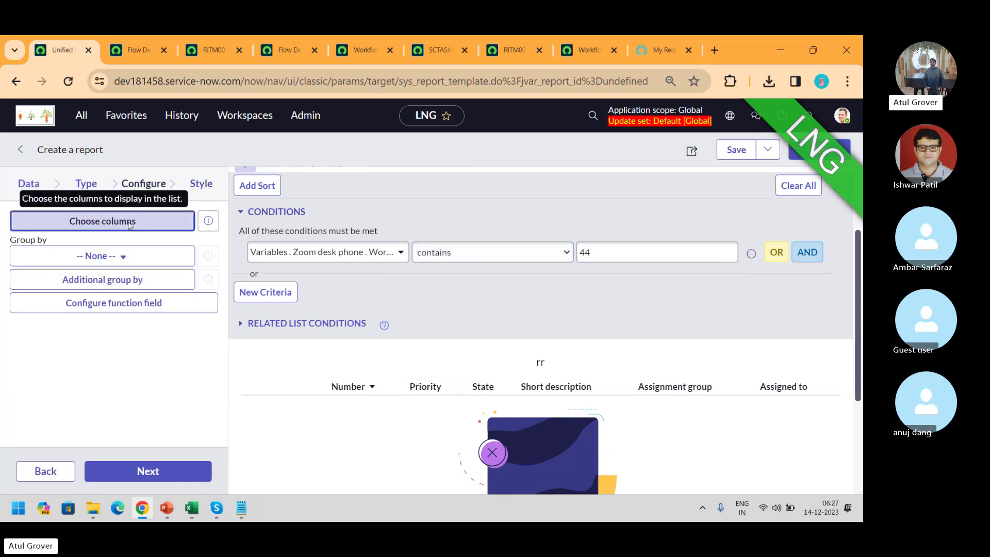
{"action": "left_click", "coordinate": [267, 282]}
{"action": "key", "text": "End"}
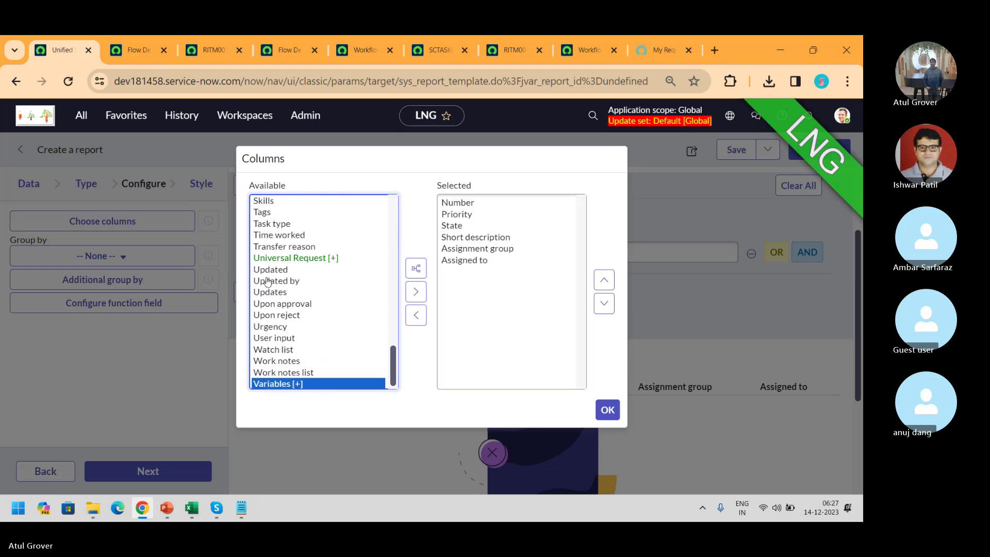
{"action": "left_click", "coordinate": [415, 269]}
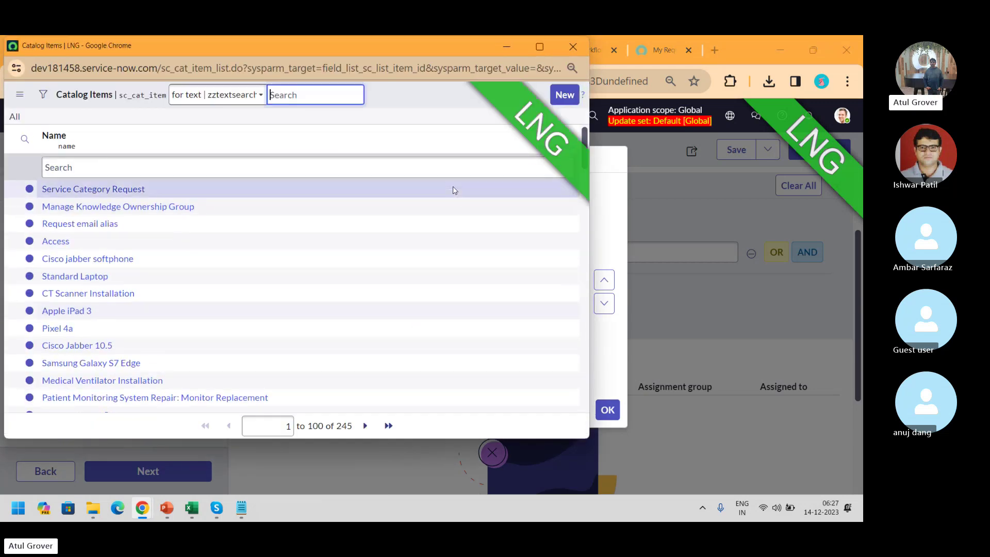
{"action": "left_click", "coordinate": [120, 173]}
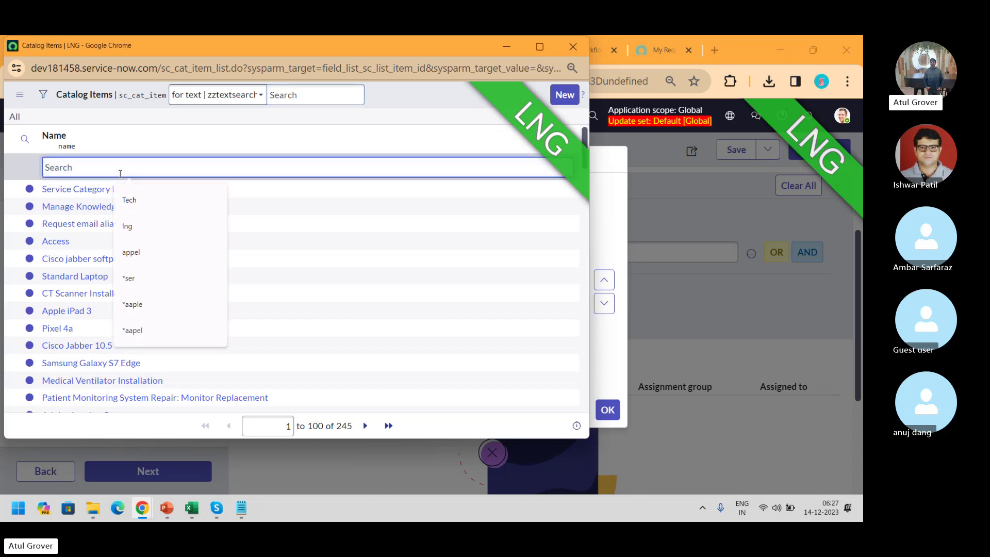
{"action": "type", "text": "zoom"}
{"action": "key", "text": "Return"}
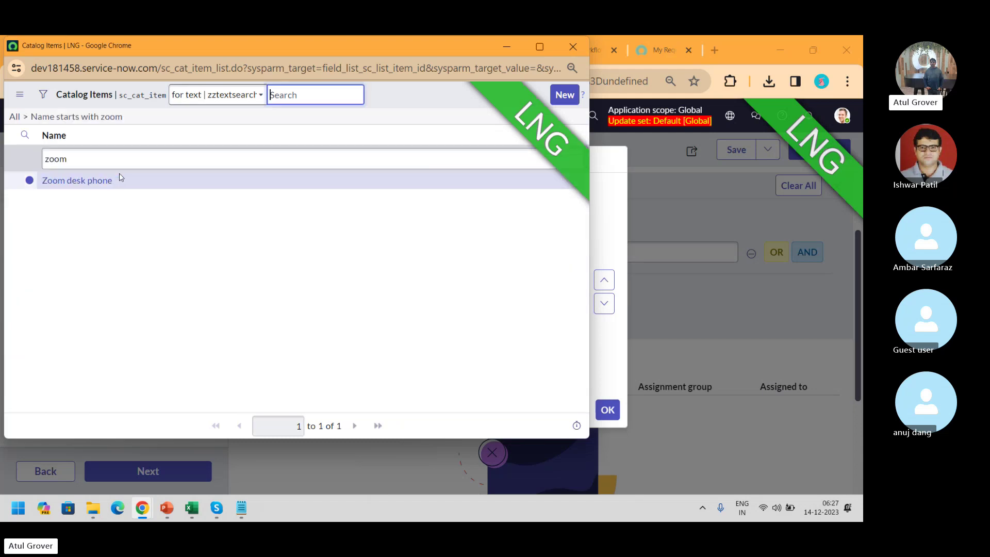
{"action": "left_click", "coordinate": [86, 184]}
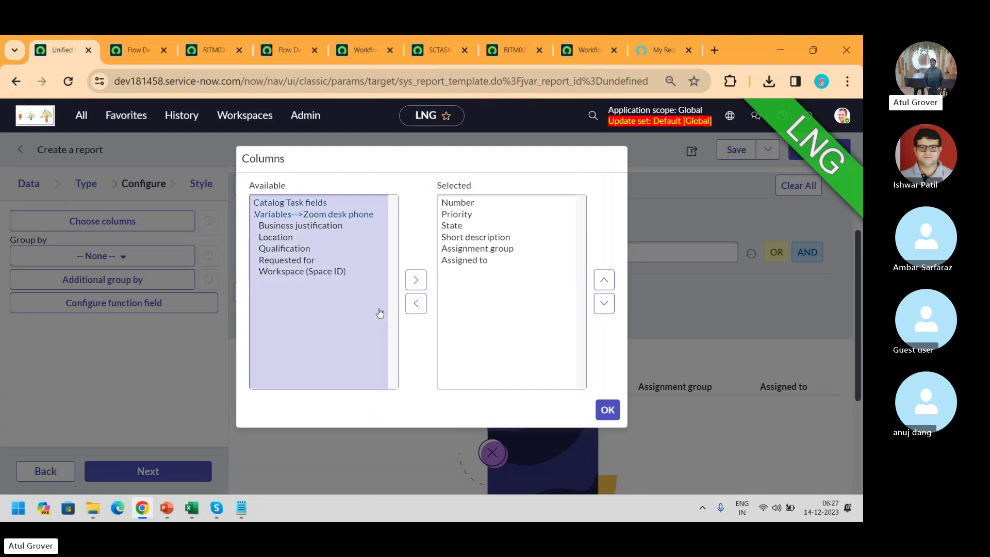
- Add Qualification and Workspace (Space ID) columns, move them up after State, and apply
{"action": "left_click", "coordinate": [290, 250]}
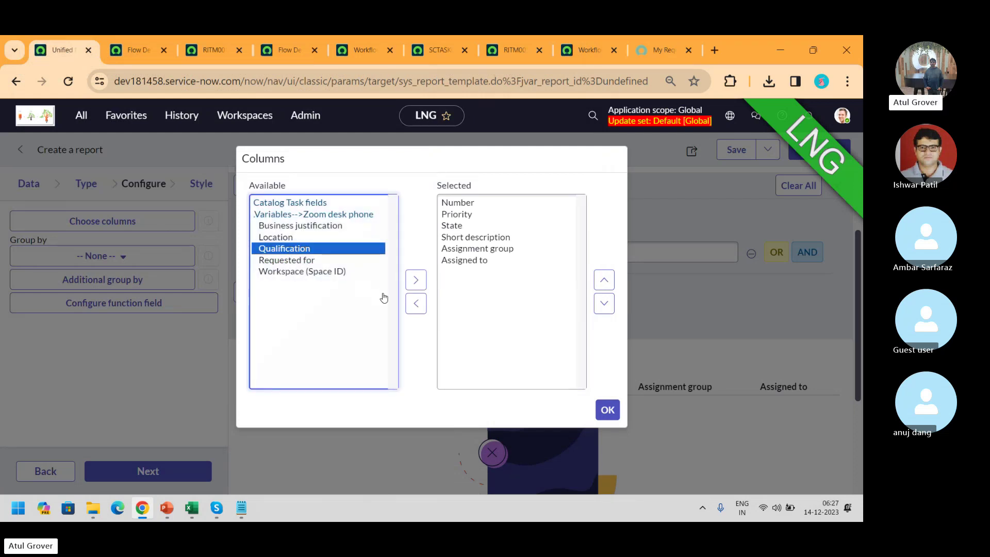
{"action": "left_click", "coordinate": [321, 273], "text": "ctrl"}
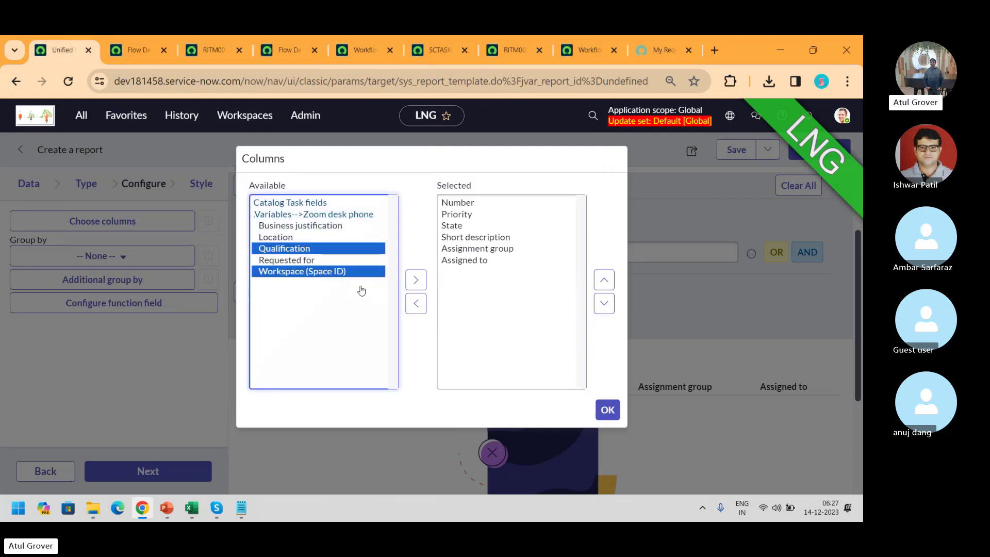
{"action": "left_click", "coordinate": [416, 279]}
{"action": "left_click", "coordinate": [603, 279]}
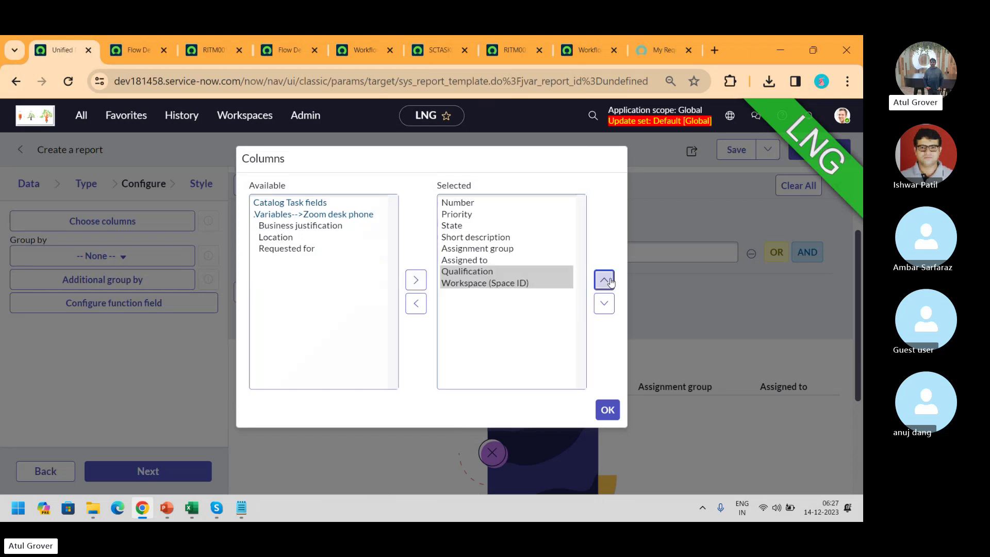
{"action": "left_click", "coordinate": [604, 280]}
{"action": "left_click", "coordinate": [604, 279]}
{"action": "left_click", "coordinate": [615, 411]}
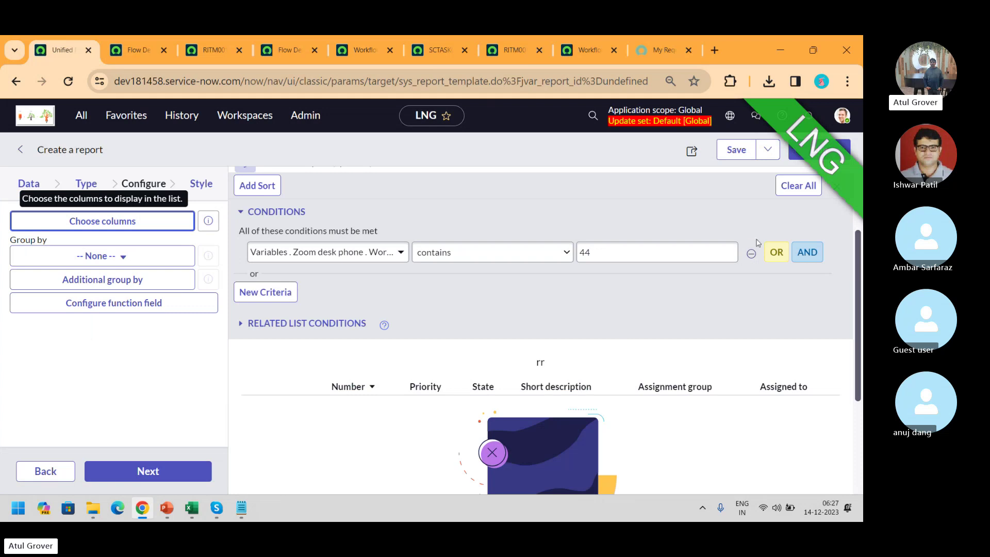
- Remove the 'Workspace contains 44' condition, rerun report rr to list 17 catalog tasks, then switch to Skype
{"action": "left_click", "coordinate": [751, 253]}
{"action": "left_click", "coordinate": [818, 155]}
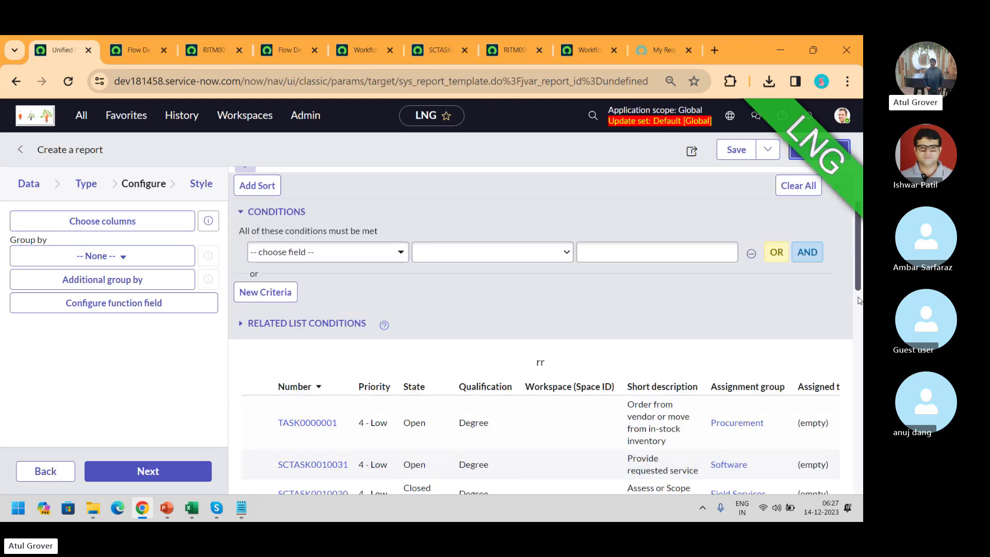
{"action": "scroll", "coordinate": [858, 336], "scroll_direction": "down", "scroll_amount": 2}
{"action": "scroll", "coordinate": [859, 336], "scroll_direction": "down", "scroll_amount": 10}
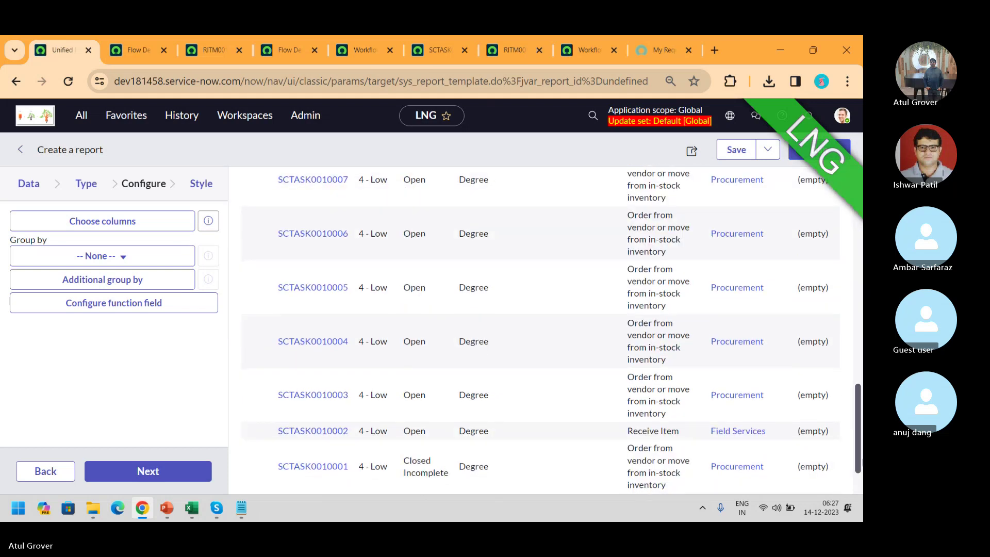
{"action": "left_click_drag", "start_coordinate": [784, 432], "coordinate": [861, 250]}
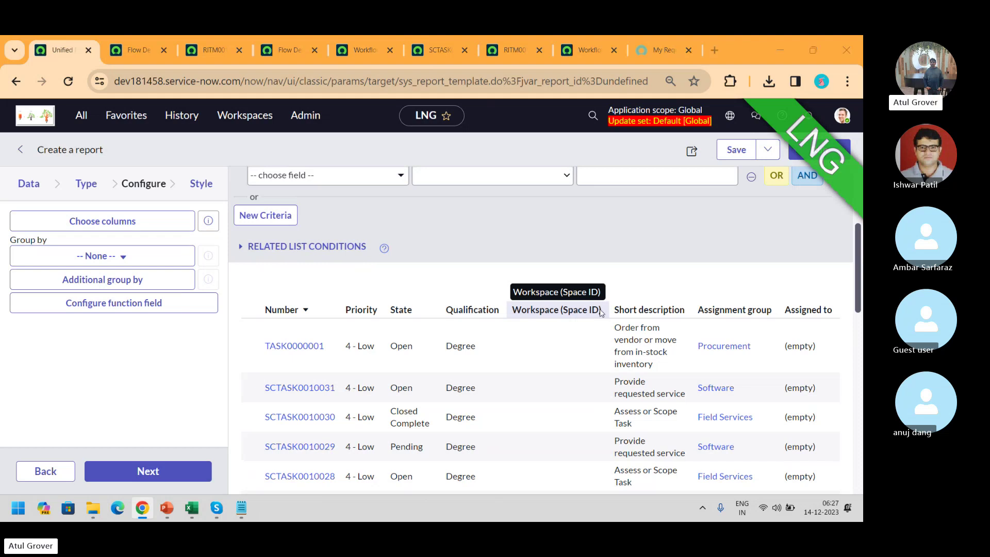
{"action": "key", "text": "alt+Tab"}
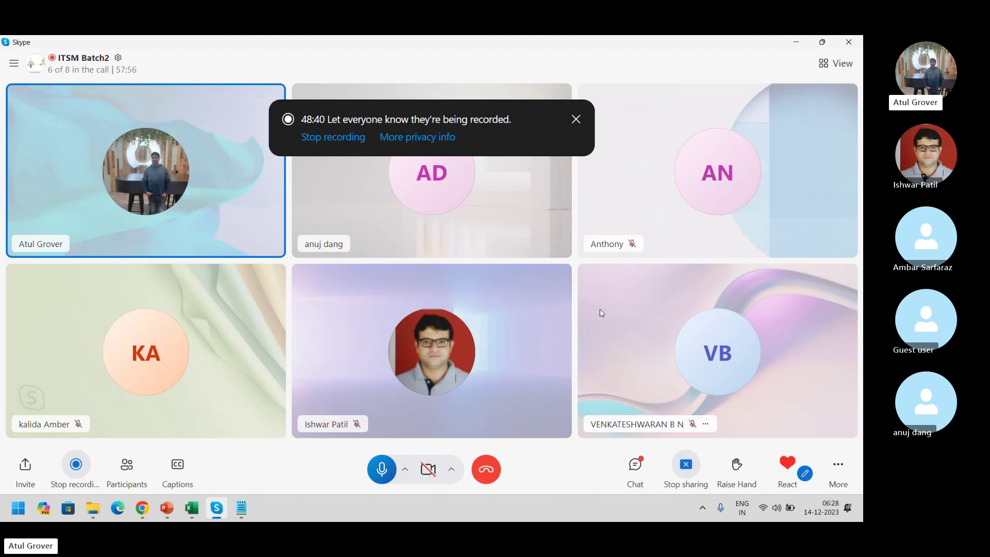
- Bring the ServiceNow 'rr' report editor back in front of the Skype call
{"action": "key", "text": "alt+Tab"}
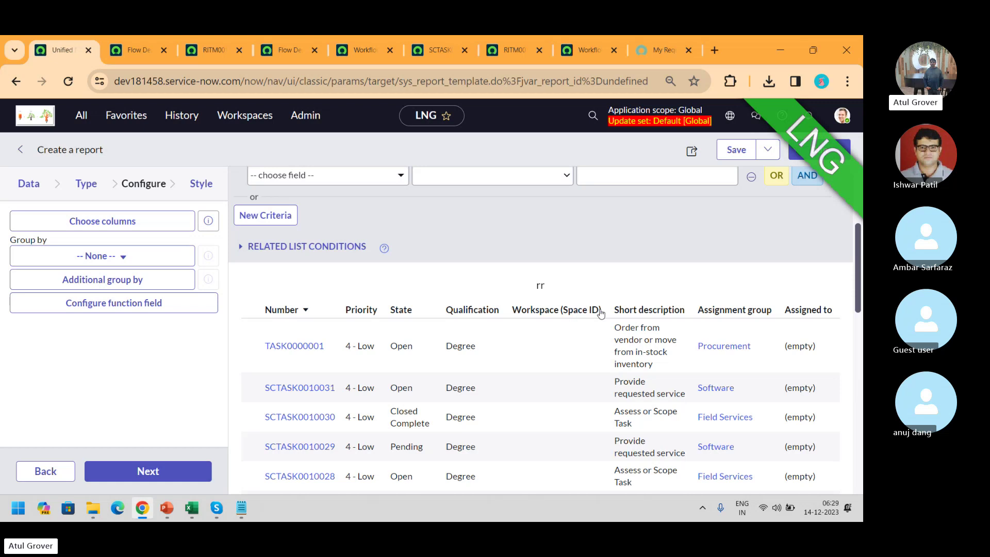
- Find 'database v' in the application navigator and open the Database Views list
{"action": "left_click", "coordinate": [81, 116]}
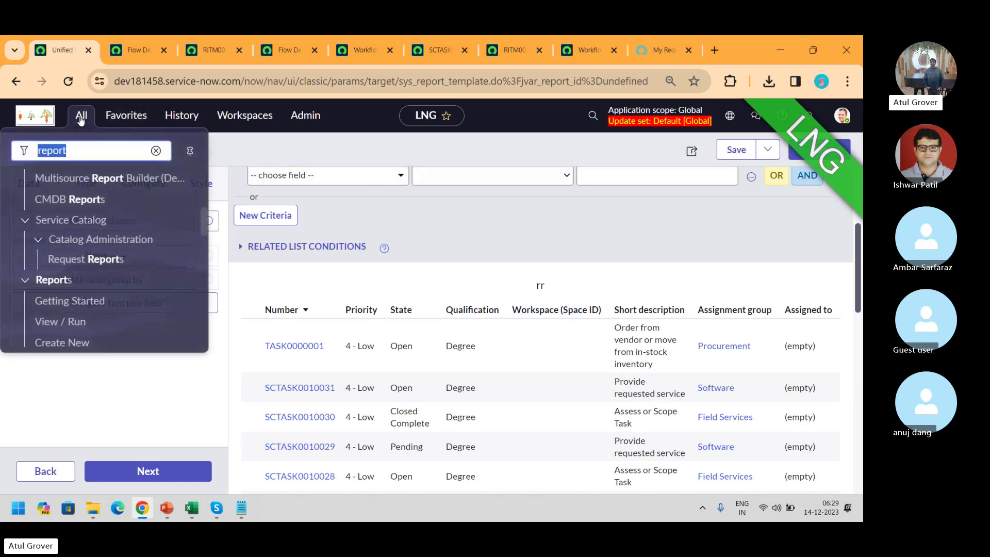
{"action": "type", "text": "databae"}
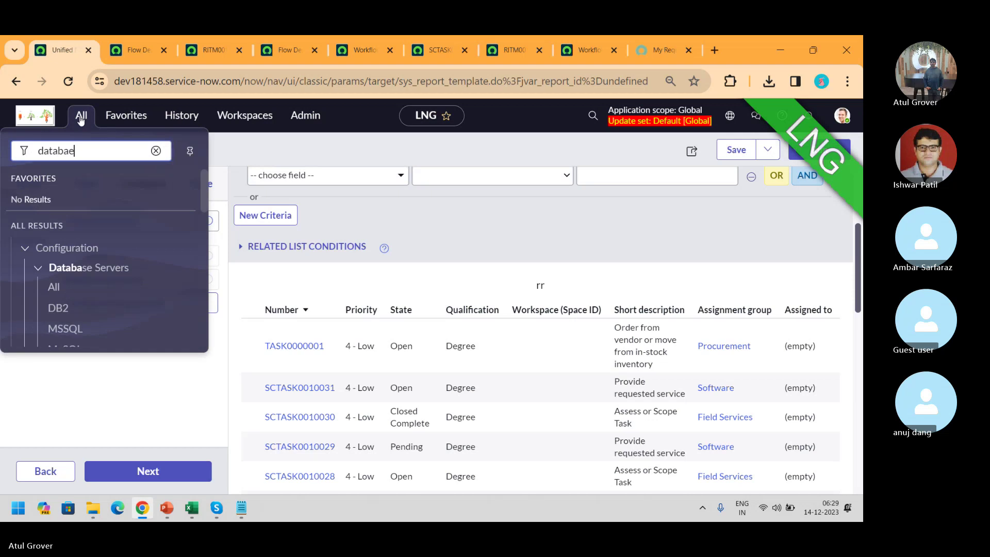
{"action": "key", "text": "BackSpace"}
{"action": "type", "text": "se v"}
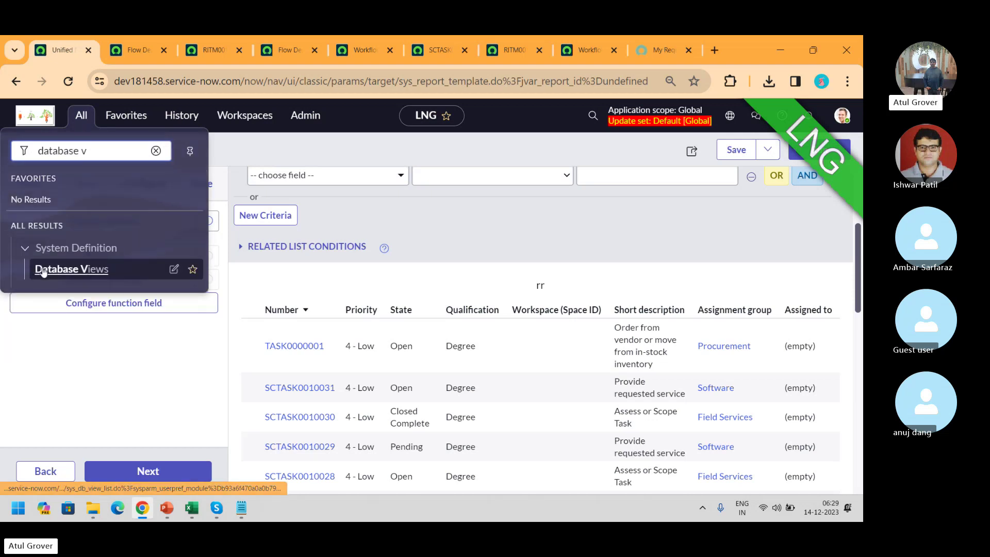
{"action": "left_click", "coordinate": [44, 269]}
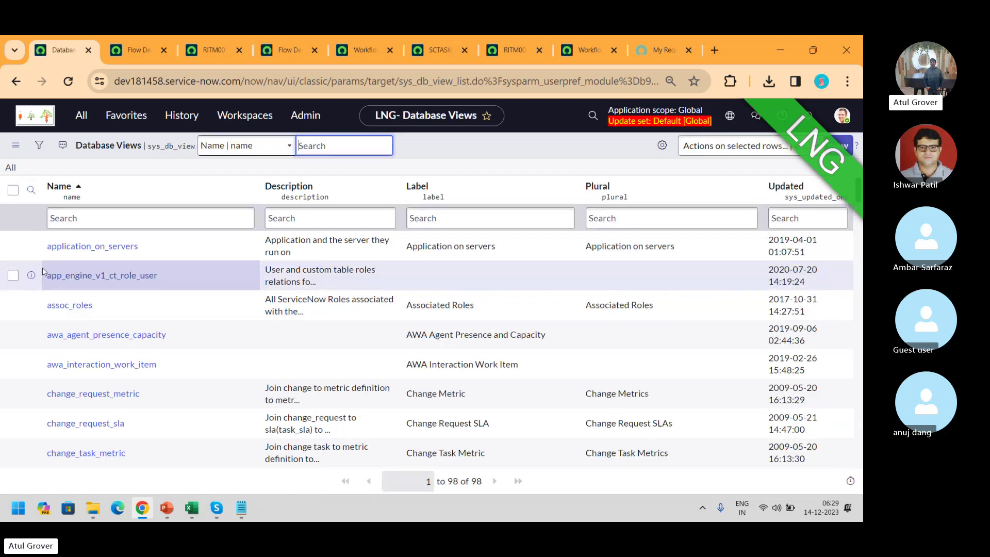
- Filter the Database Views by names starting with 'sc_', showing views like sc_task_metric and sc_task_sla
{"action": "left_click", "coordinate": [140, 225]}
{"action": "type", "text": "sc_"}
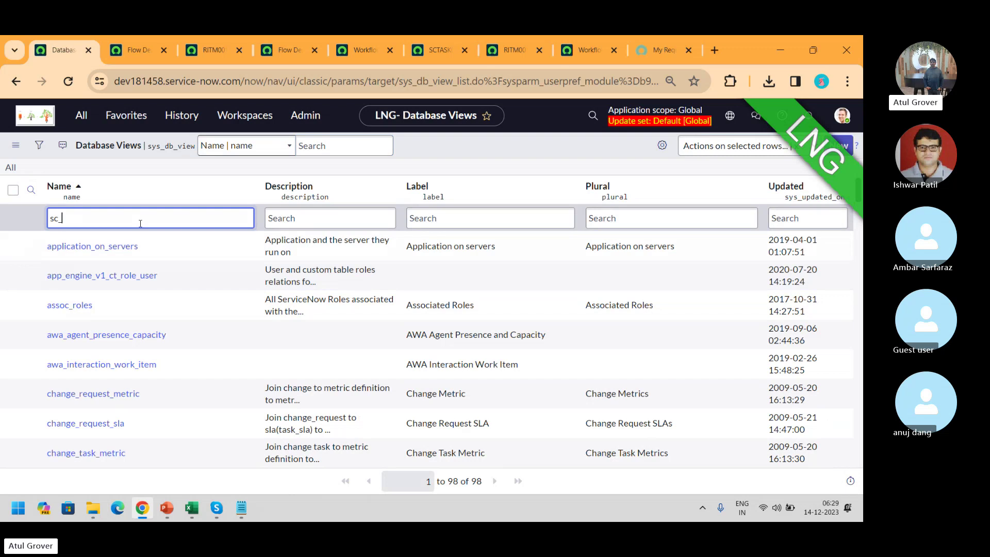
{"action": "key", "text": "Return"}
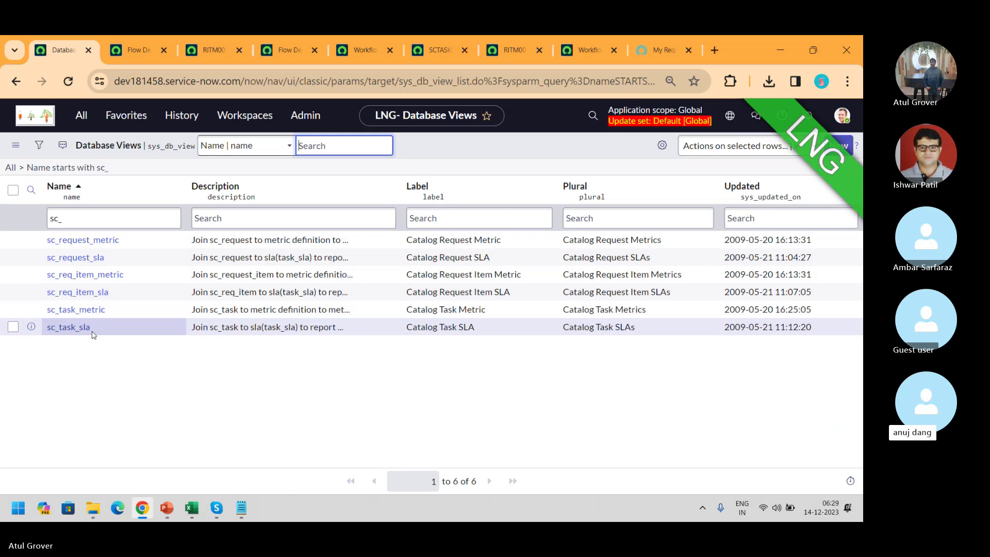
{"action": "key", "text": "XF86AudioRaiseVolume"}
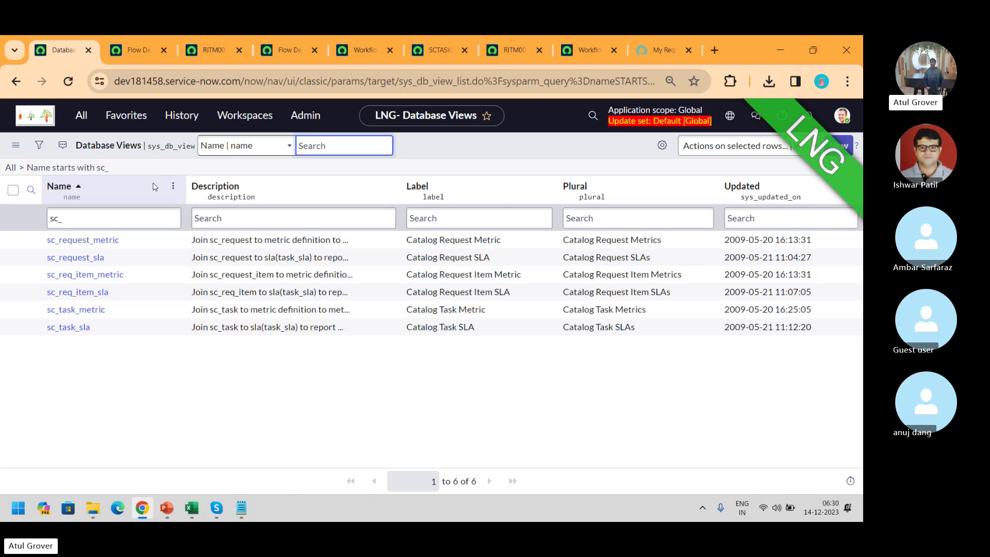
{"action": "key", "text": "alt+Tab"}
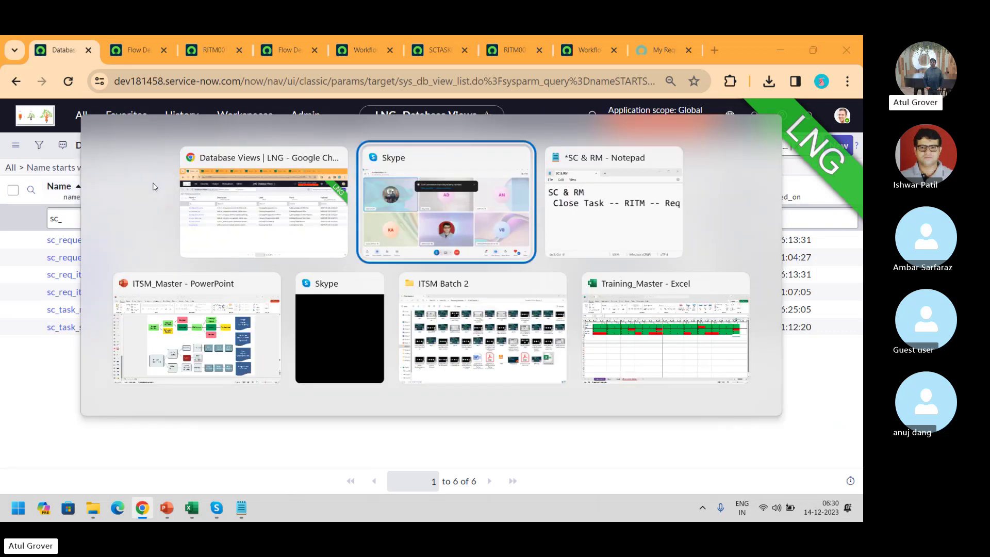
{"action": "key", "text": "Down"}
{"action": "key", "text": "Left"}
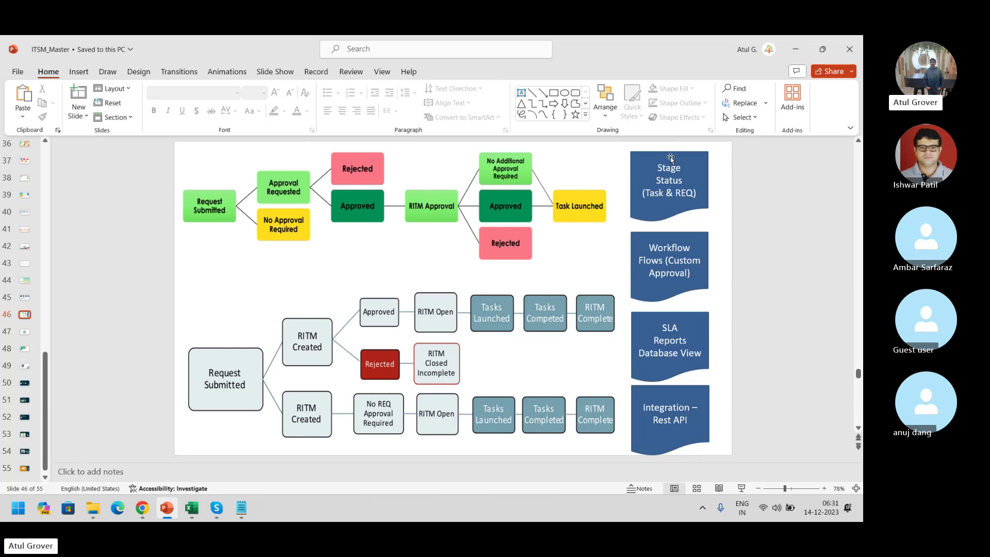
{"action": "key", "text": "alt+Tab"}
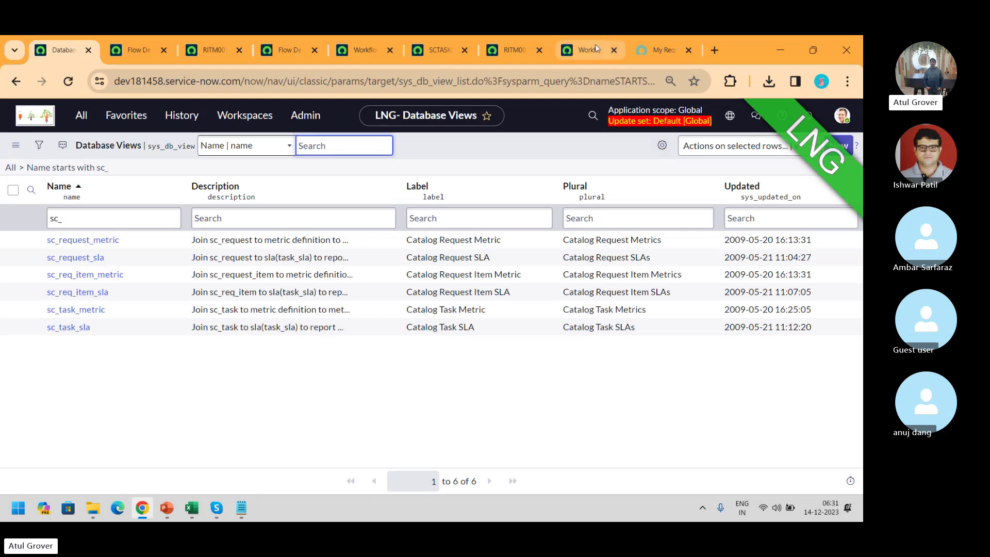
- Search 'rest a' in the application navigator and open the REST API Explorer
{"action": "left_click", "coordinate": [89, 116]}
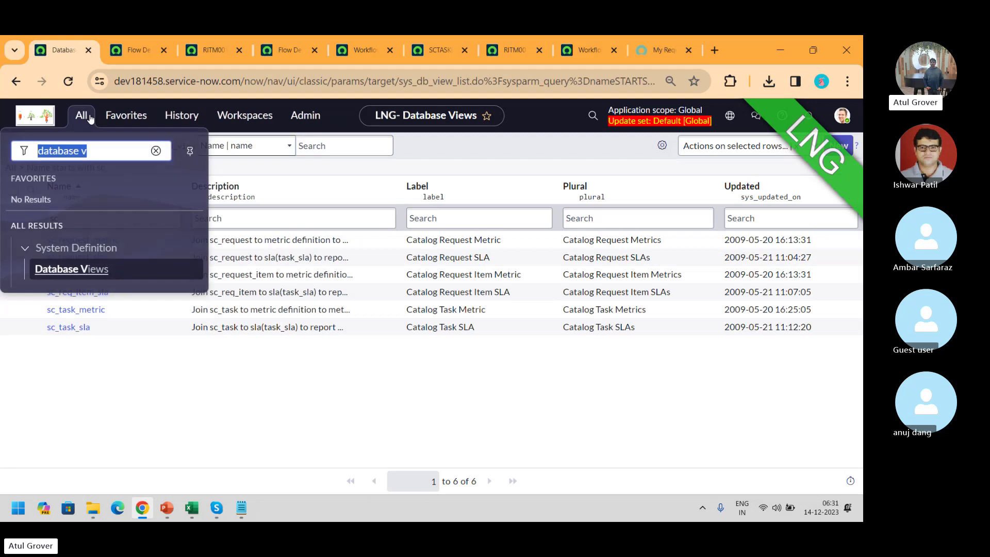
{"action": "type", "text": "rst"}
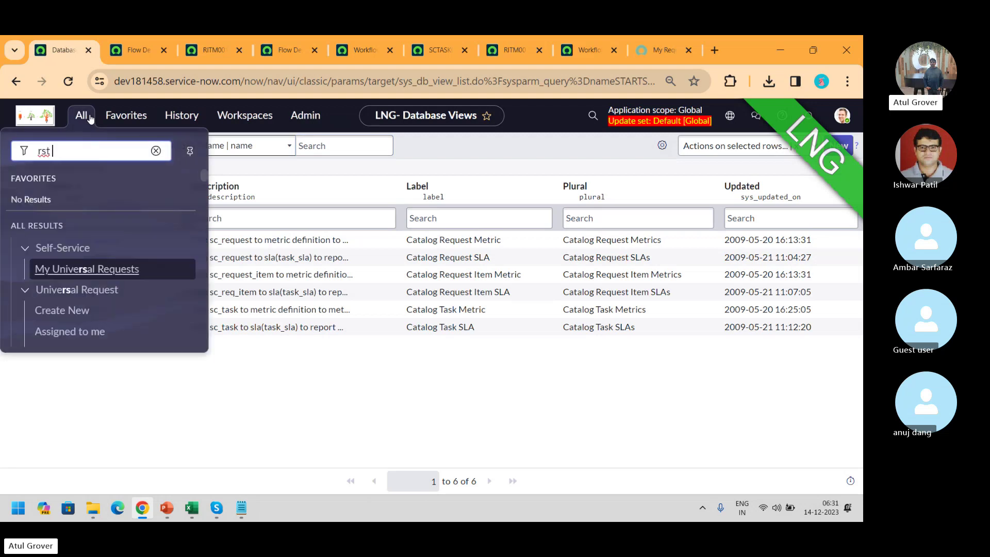
{"action": "key", "text": "BackSpace"}
{"action": "key", "text": "BackSpace"}
{"action": "type", "text": "est a"}
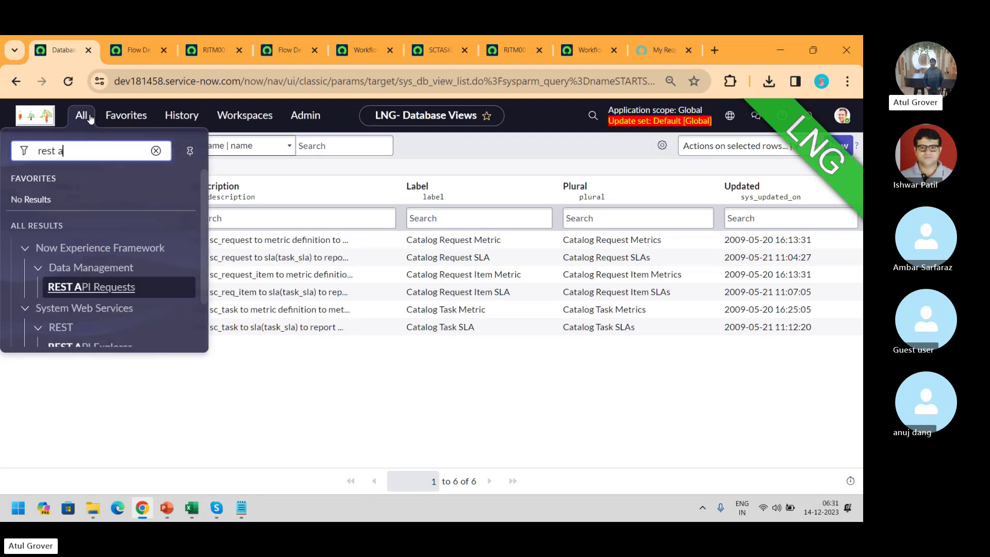
{"action": "left_click_drag", "start_coordinate": [206, 287], "coordinate": [203, 330]}
{"action": "left_click", "coordinate": [109, 293]}
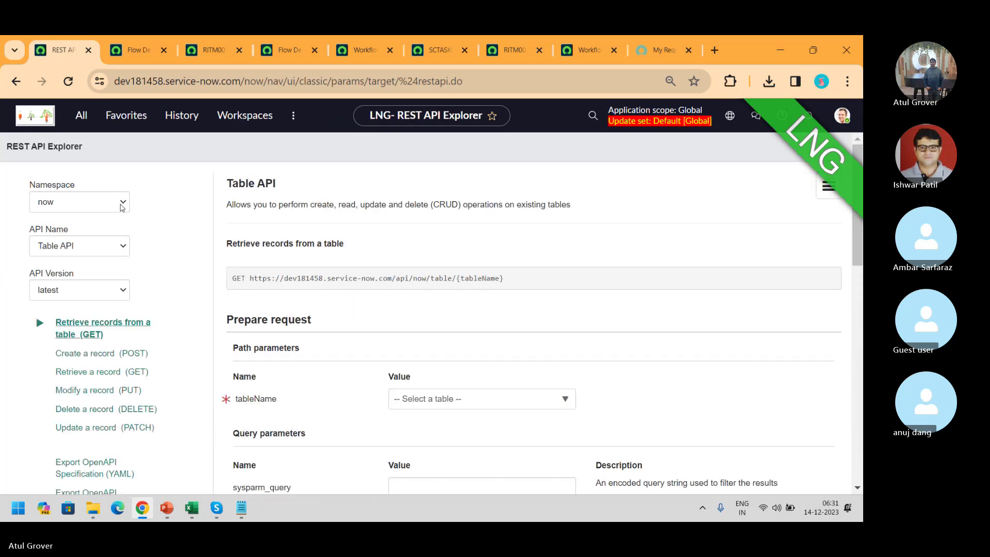
- Browse the API Name list, then choose the sn_sc namespace for the Service Catalog API
{"action": "left_click", "coordinate": [121, 246]}
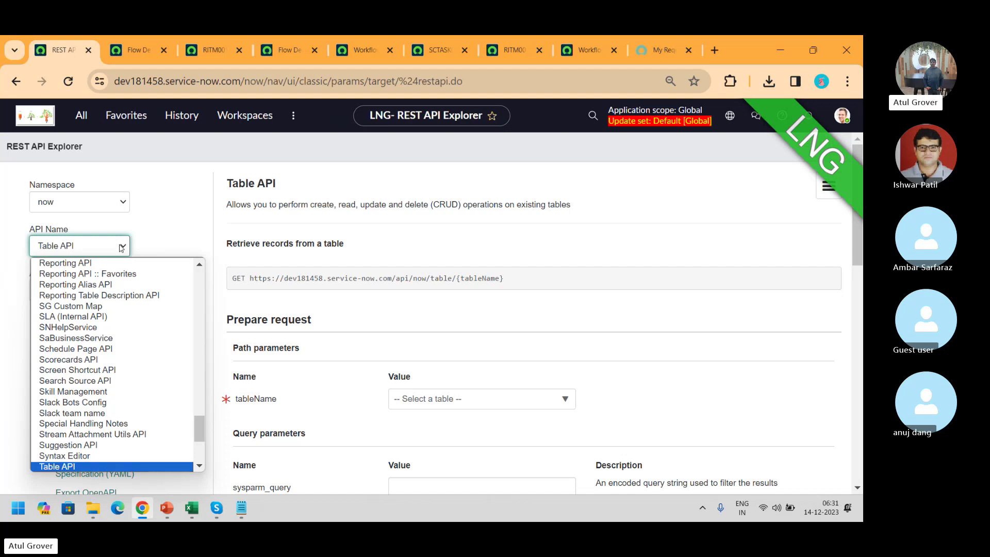
{"action": "type", "text": "se"}
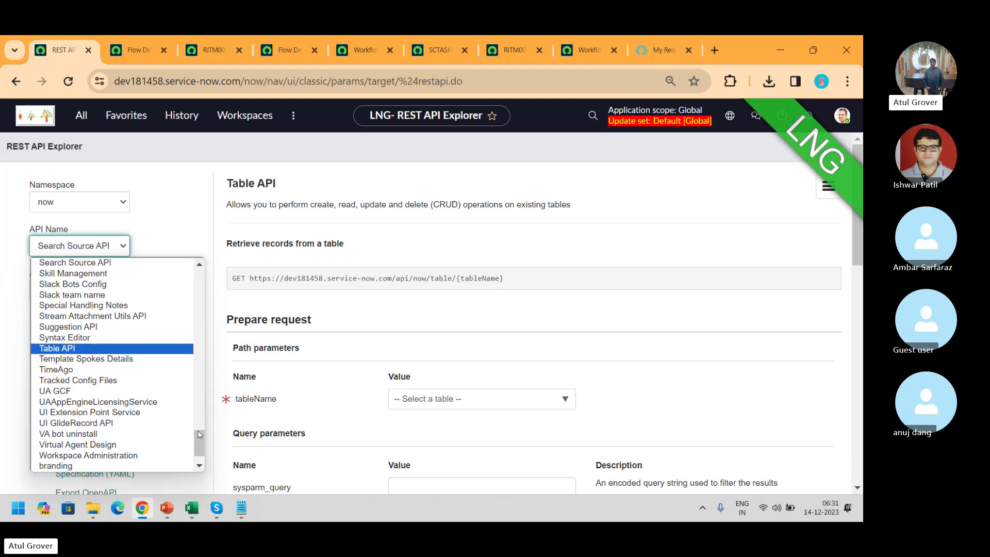
{"action": "scroll", "coordinate": [199, 434], "scroll_direction": "up", "scroll_amount": 3}
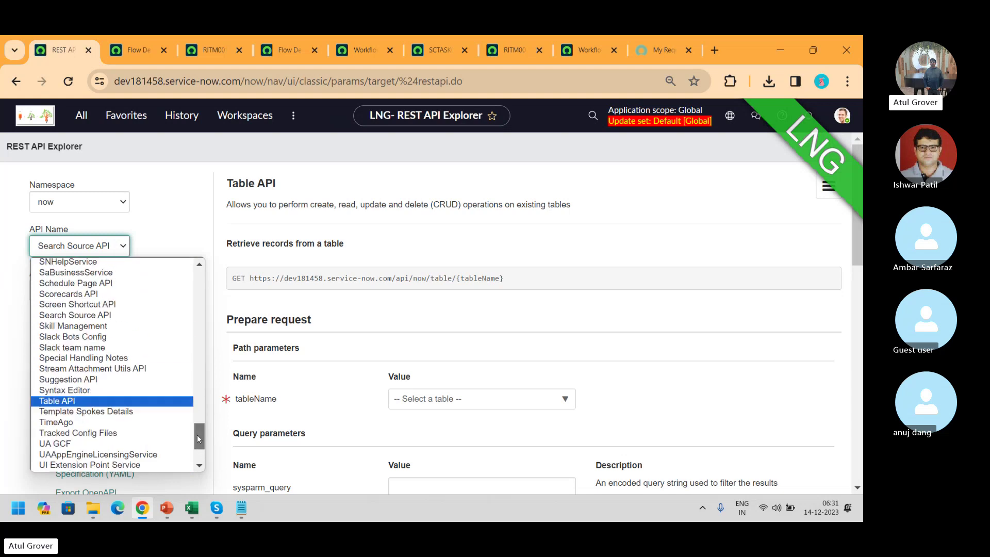
{"action": "left_click", "coordinate": [126, 205]}
{"action": "left_click", "coordinate": [122, 205]}
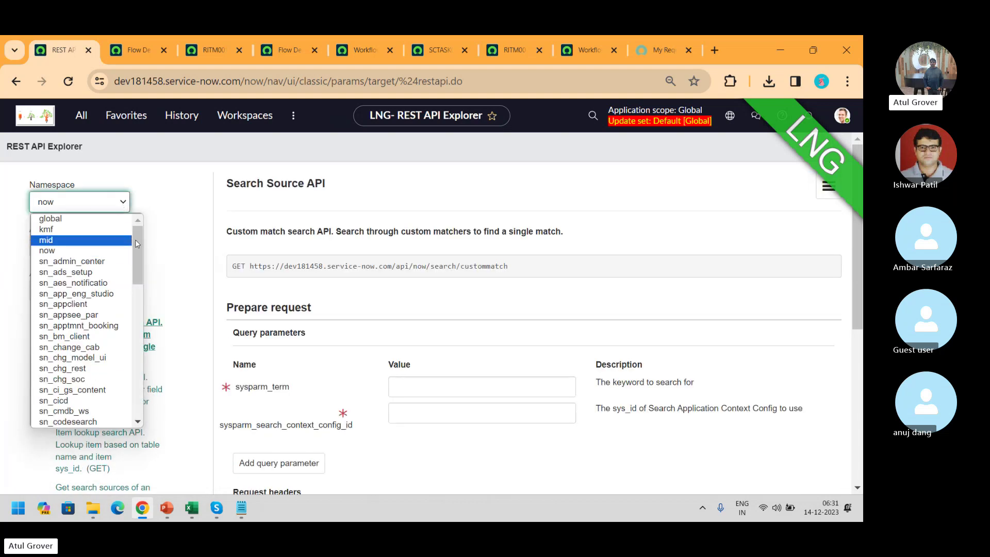
{"action": "left_click_drag", "start_coordinate": [137, 240], "coordinate": [140, 339]}
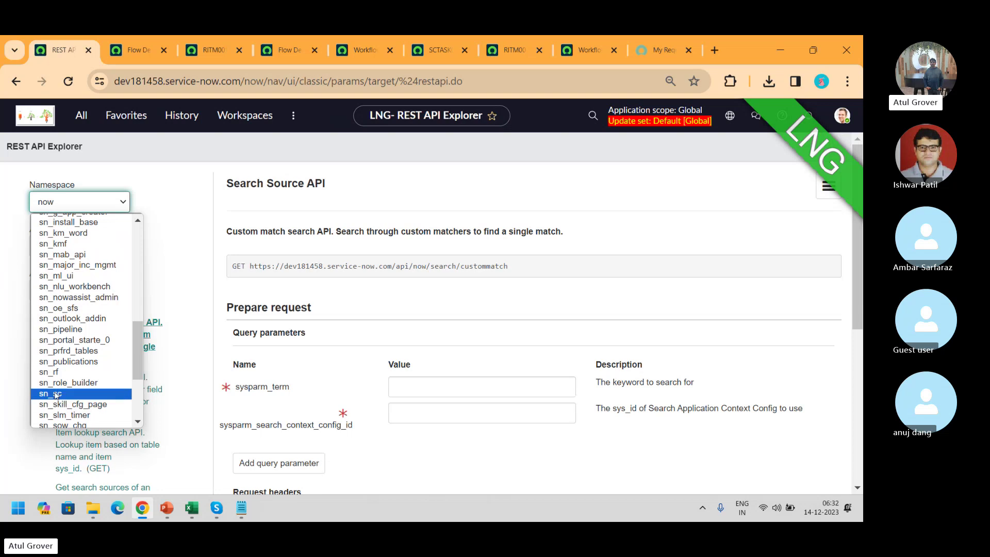
{"action": "left_click", "coordinate": [57, 393]}
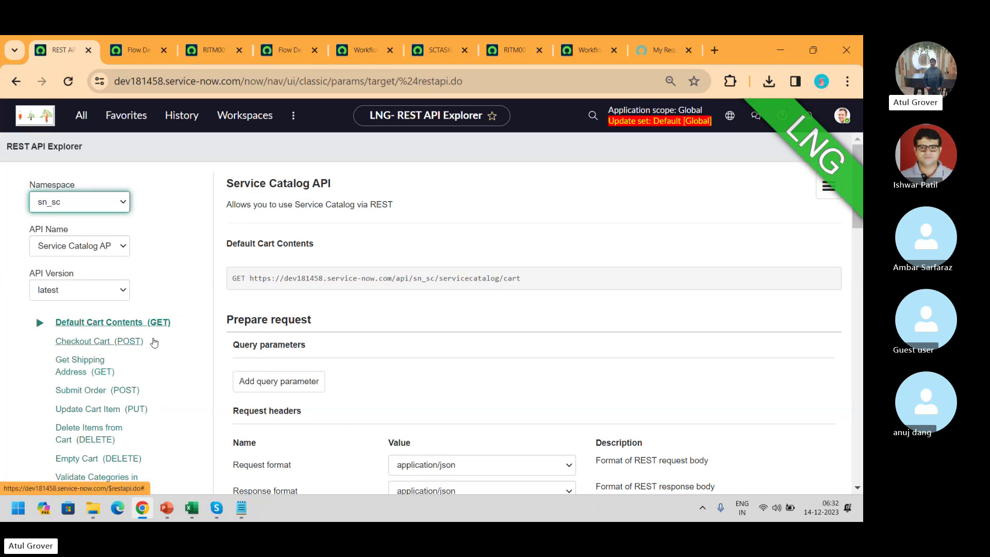
{"action": "left_click_drag", "start_coordinate": [859, 222], "coordinate": [860, 272]}
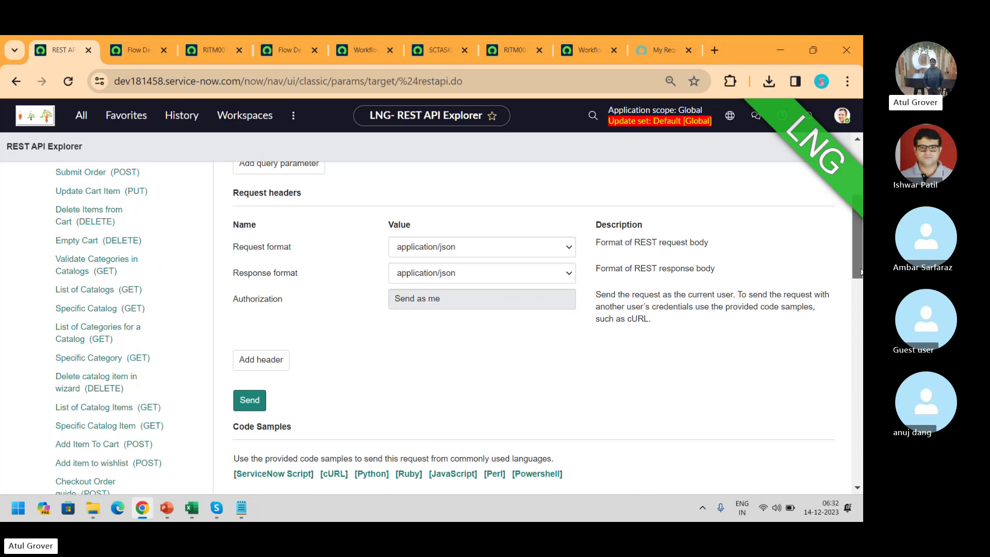
{"action": "scroll", "coordinate": [204, 314], "scroll_direction": "up", "scroll_amount": 3}
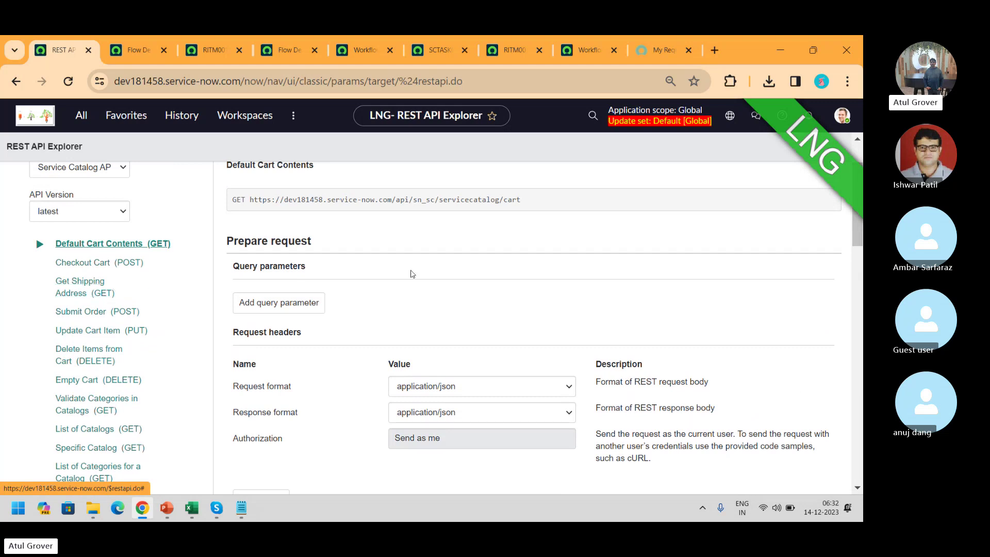
{"action": "left_click_drag", "start_coordinate": [860, 232], "coordinate": [861, 338]}
{"action": "scroll", "coordinate": [88, 207], "scroll_direction": "up", "scroll_amount": 15}
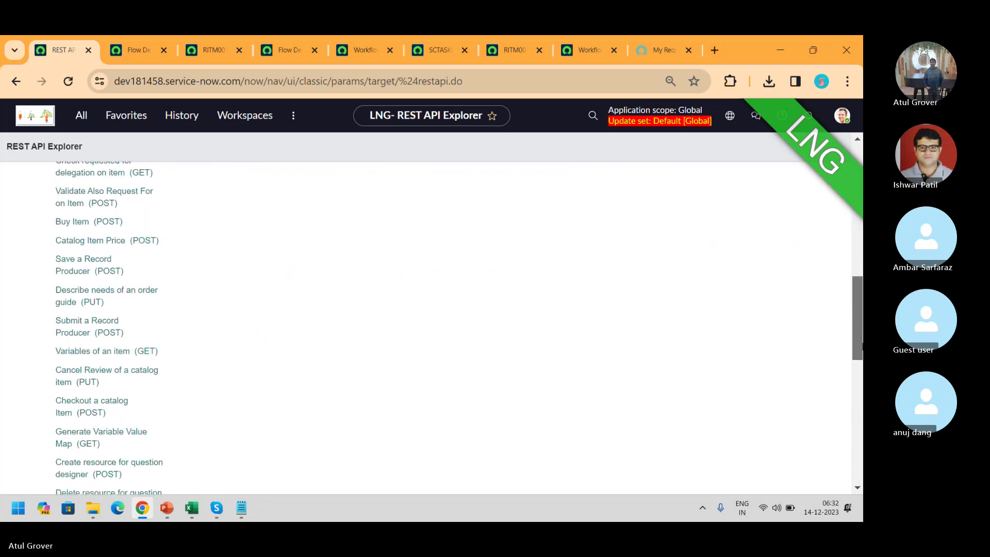
{"action": "left_click", "coordinate": [93, 204]}
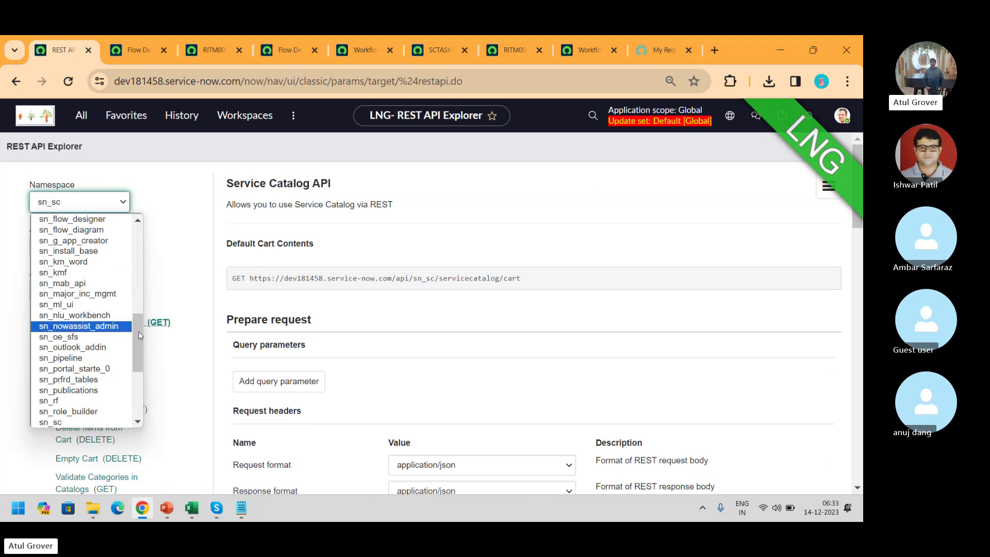
- Choose the sn_chg_rest namespace to load the Change Management API's Change - search GET endpoint
{"action": "left_click_drag", "start_coordinate": [139, 332], "coordinate": [153, 278]}
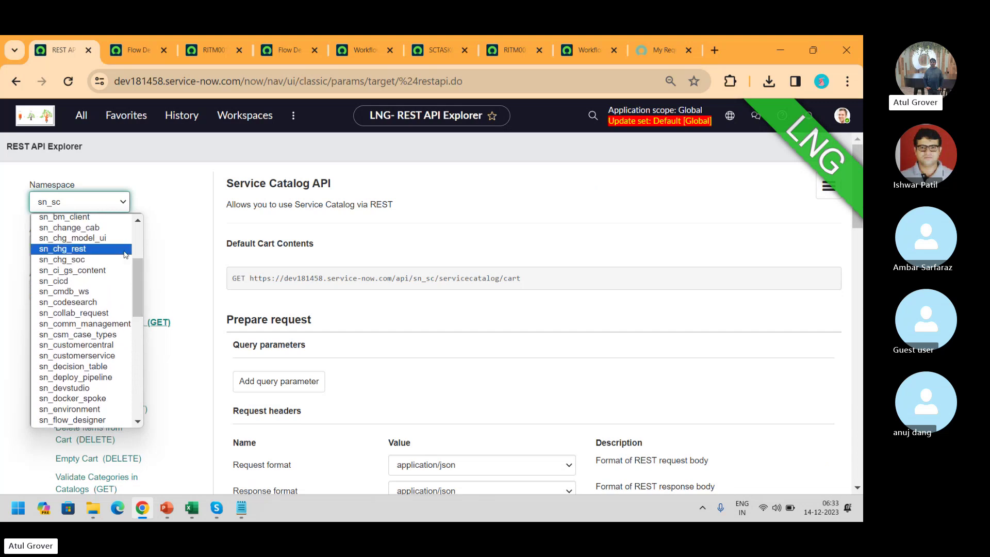
{"action": "left_click", "coordinate": [86, 249]}
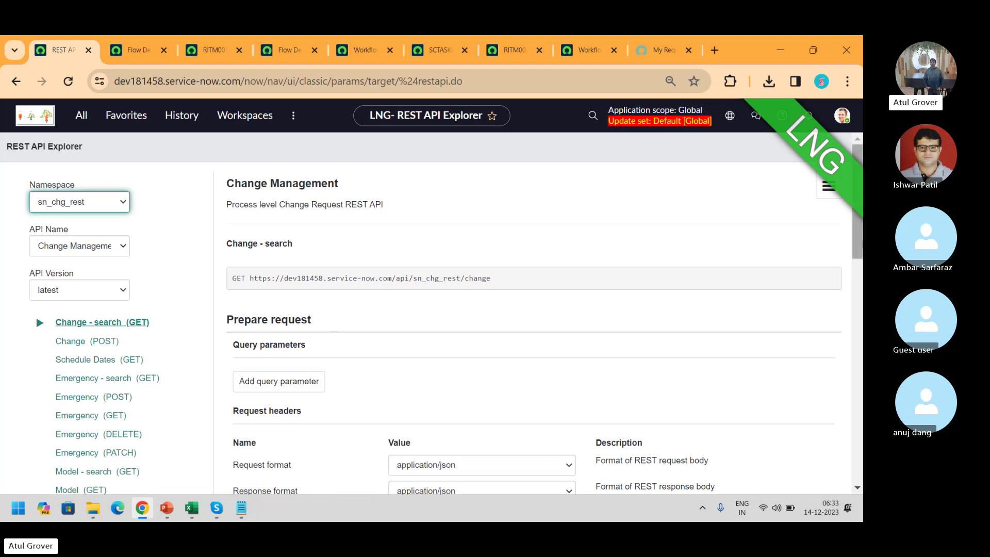
{"action": "mouse_move", "coordinate": [856, 234]}
{"action": "left_mouse_down"}
{"action": "mouse_move", "coordinate": [831, 481]}
{"action": "mouse_move", "coordinate": [856, 227]}
{"action": "left_mouse_up"}
- Bring the ITSM_Master PowerPoint presentation in front of the REST API Explorer
{"action": "key", "text": "alt+Tab"}
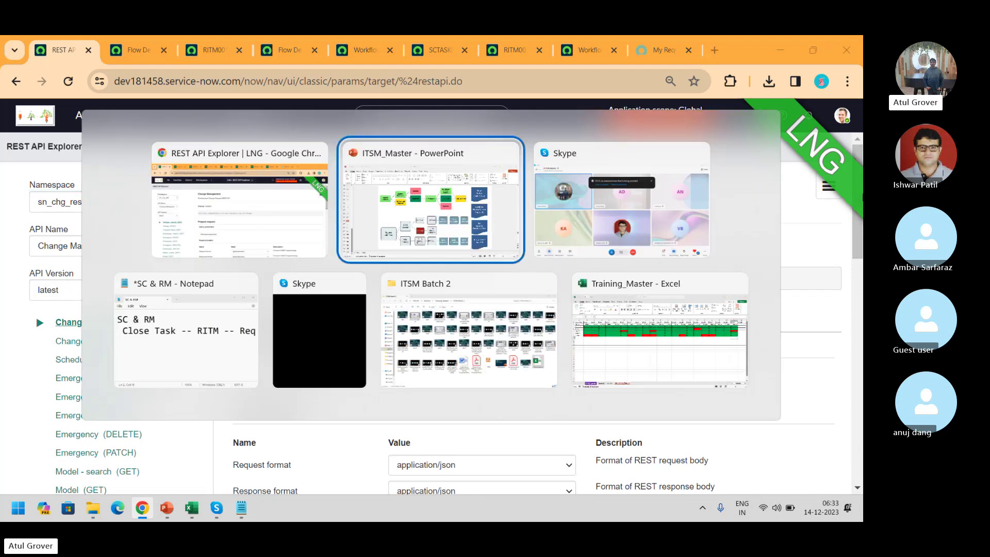